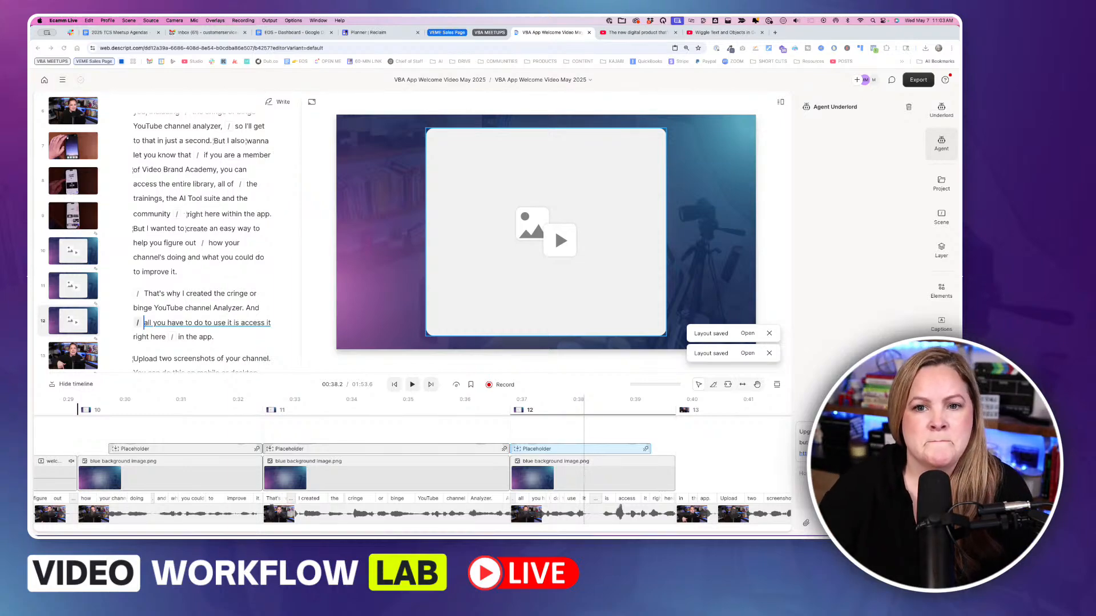
Go to descript.com in a new browser tab and open the BASIC (original) layout pack for editing
{"action": "left_click", "coordinate": [564, 36]}
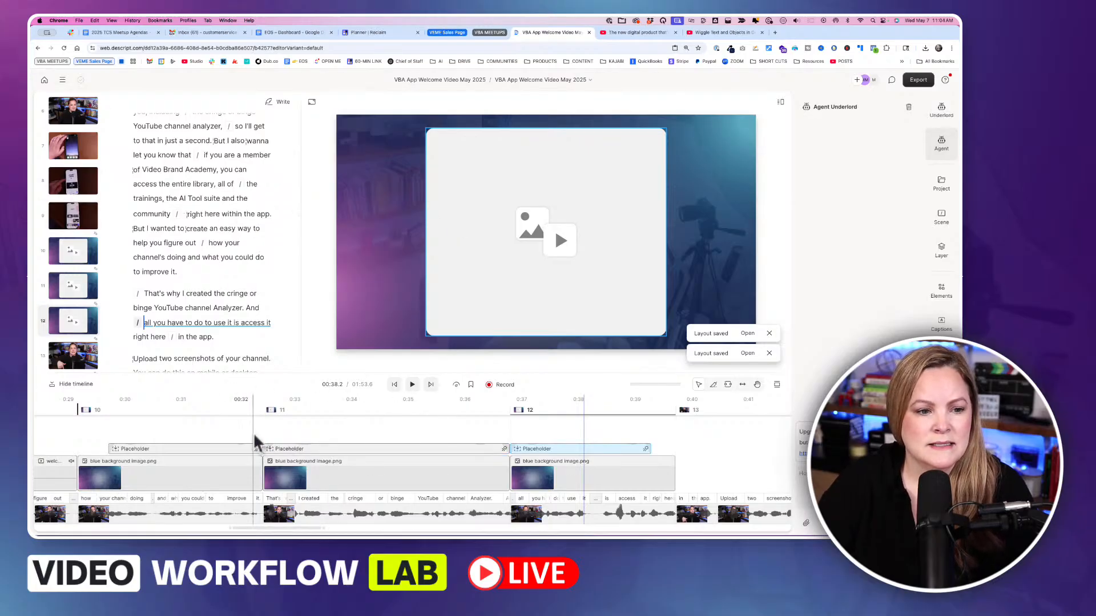
{"action": "left_click", "coordinate": [776, 34]}
{"action": "type", "text": "descript.com"}
{"action": "key", "text": "Return"}
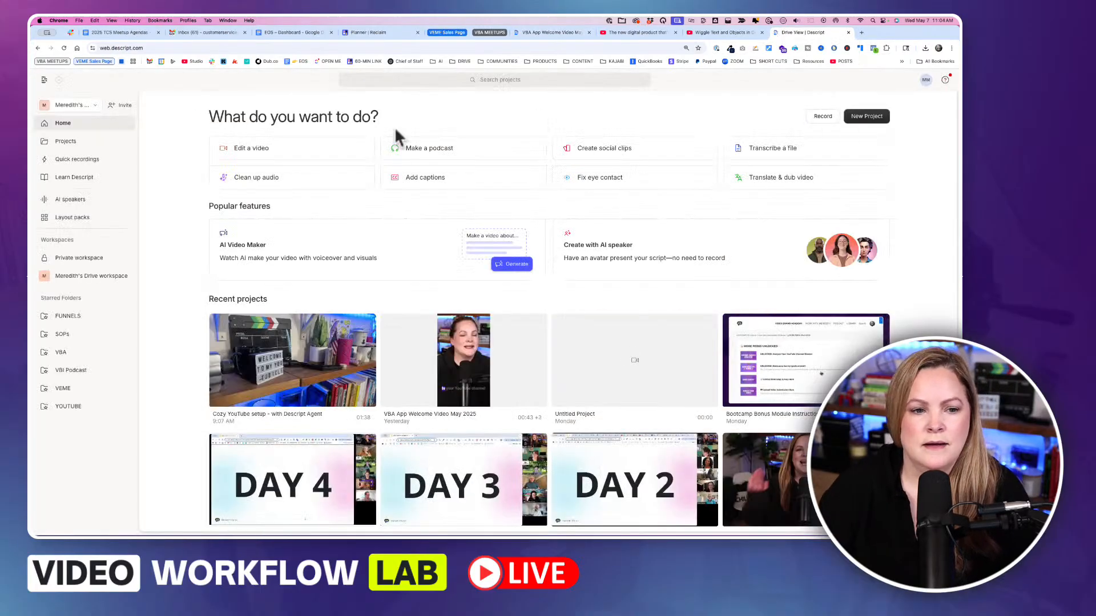
{"action": "left_click", "coordinate": [73, 218]}
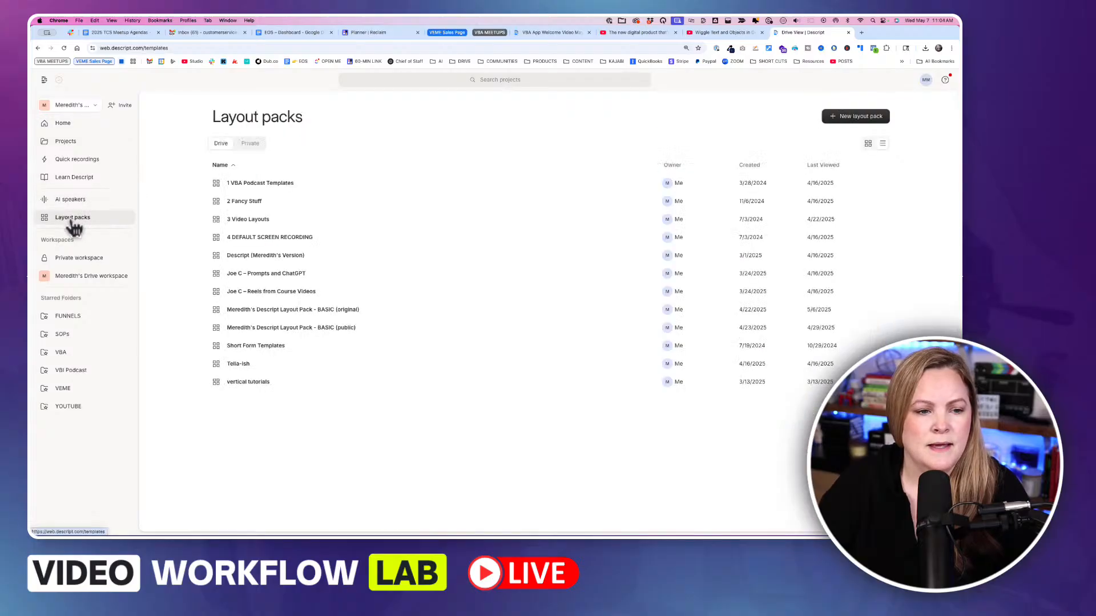
{"action": "left_click", "coordinate": [265, 314]}
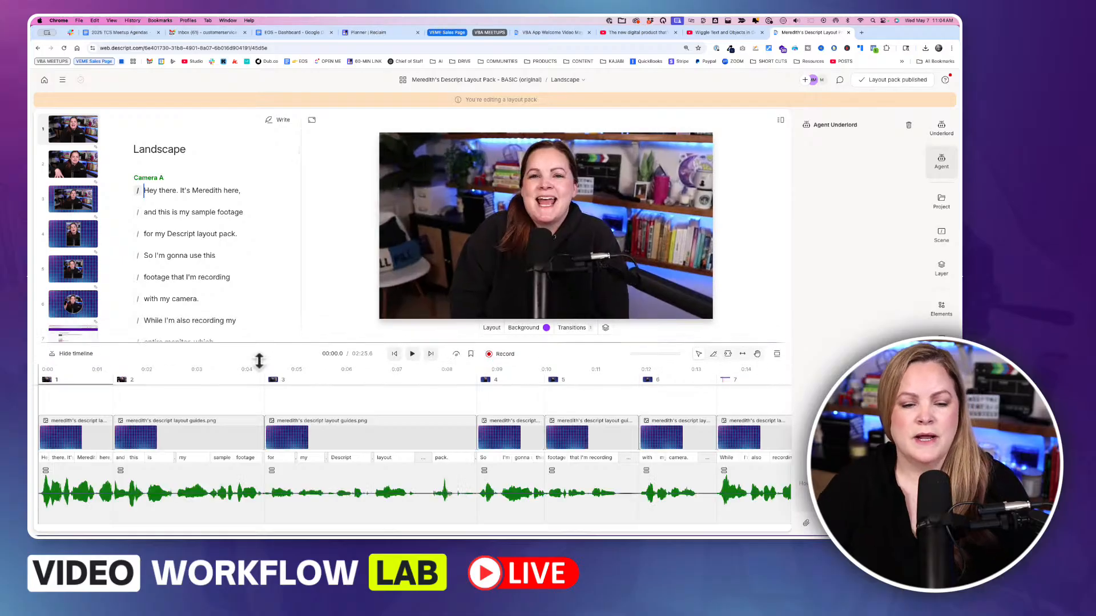
Inspect placeholder scenes 41 to 43 at the end of the Landscape composition, adjusting the timeline and track heights
{"action": "left_click_drag", "start_coordinate": [259, 361], "coordinate": [259, 387]}
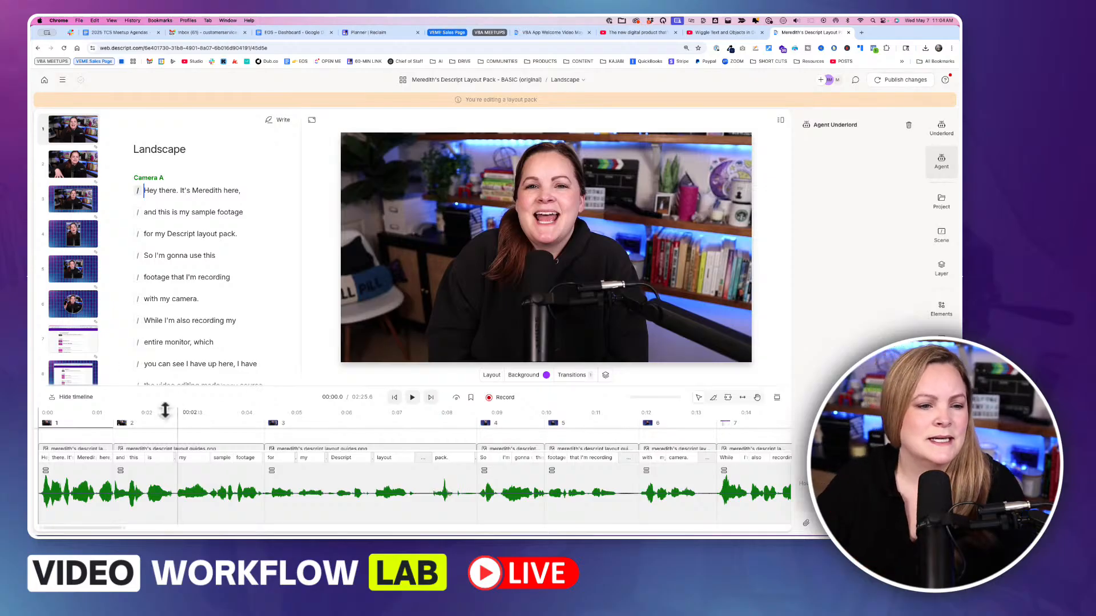
{"action": "scroll", "coordinate": [81, 337], "scroll_direction": "down", "scroll_amount": 15}
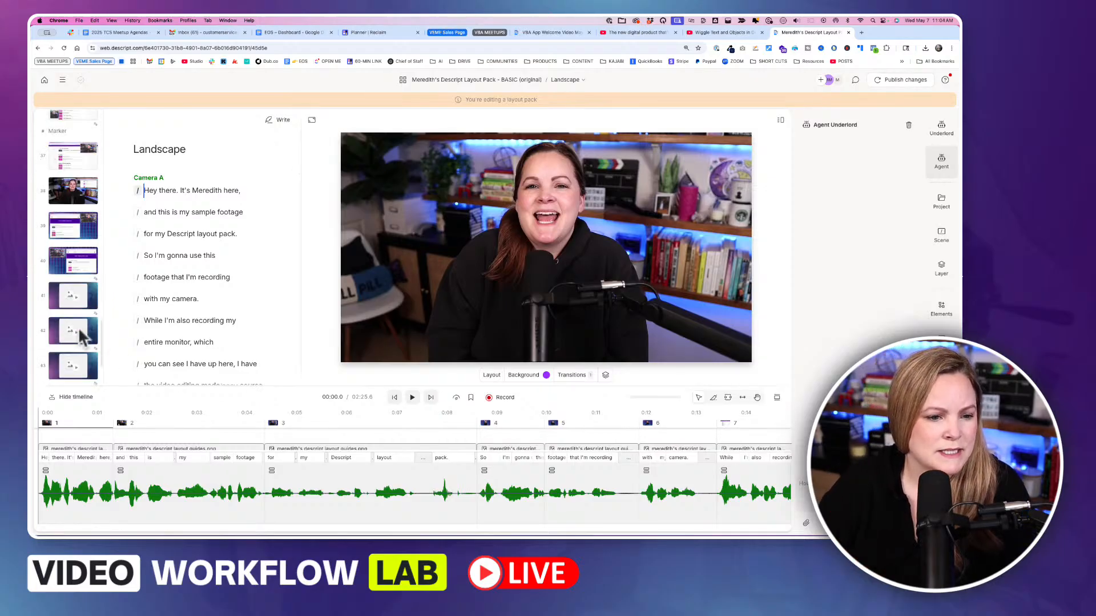
{"action": "left_click", "coordinate": [78, 308]}
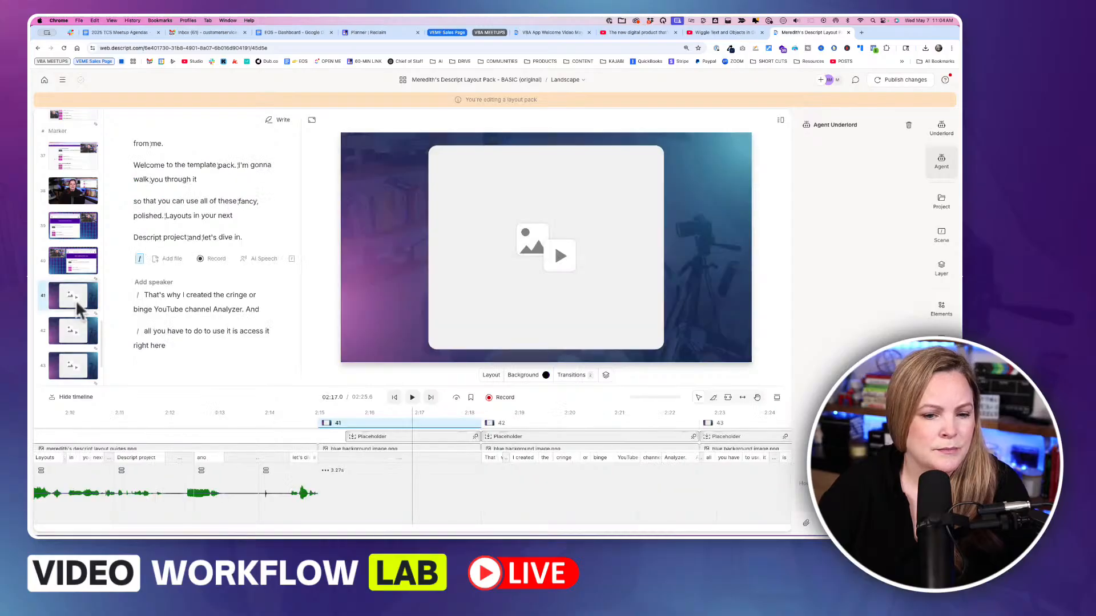
{"action": "left_click", "coordinate": [564, 494]}
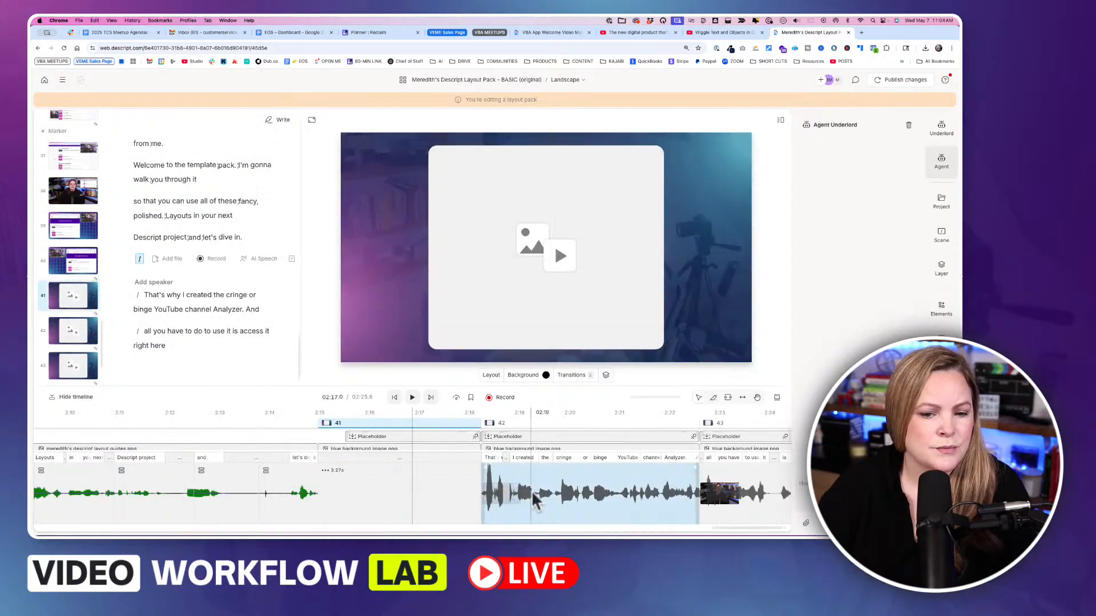
{"action": "left_click", "coordinate": [731, 497]}
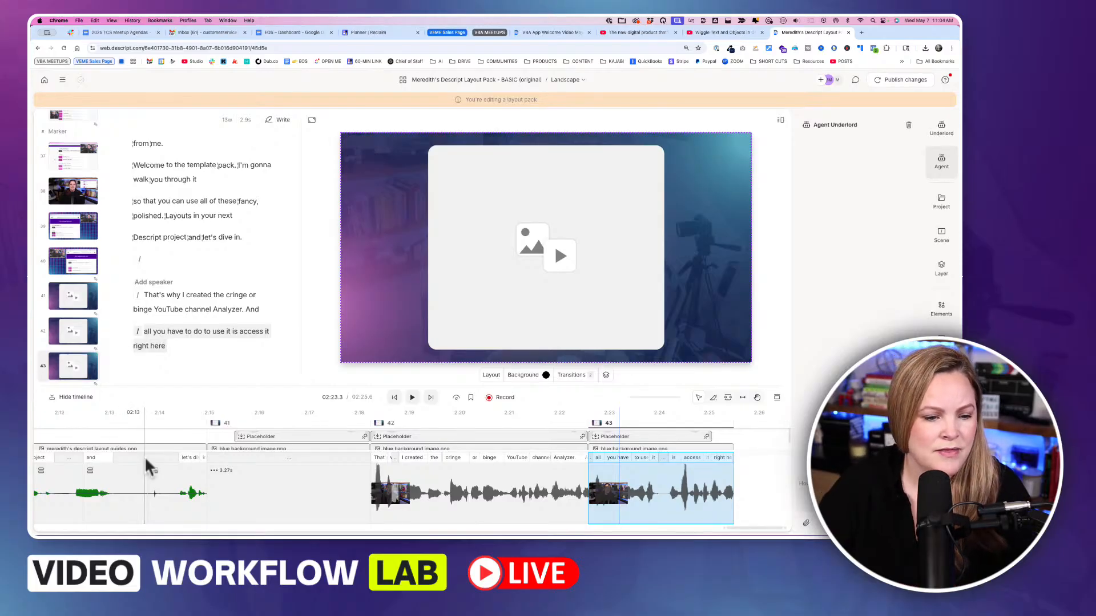
{"action": "left_click_drag", "start_coordinate": [143, 453], "coordinate": [143, 489]}
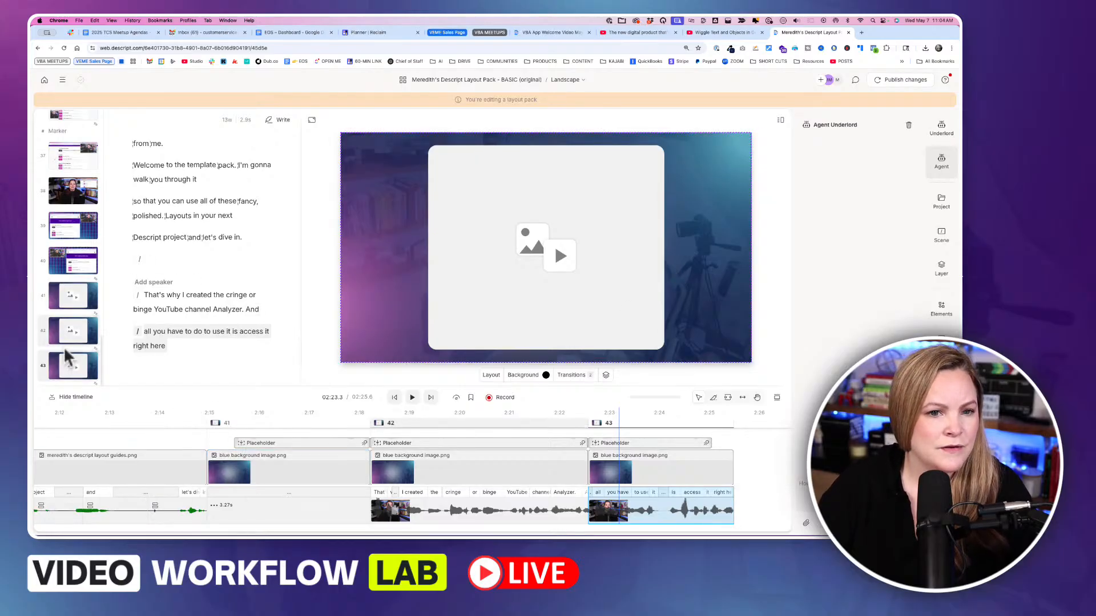
Check the layout pack's Portrait and Square compositions, then return to the Landscape composition
{"action": "left_click", "coordinate": [573, 84]}
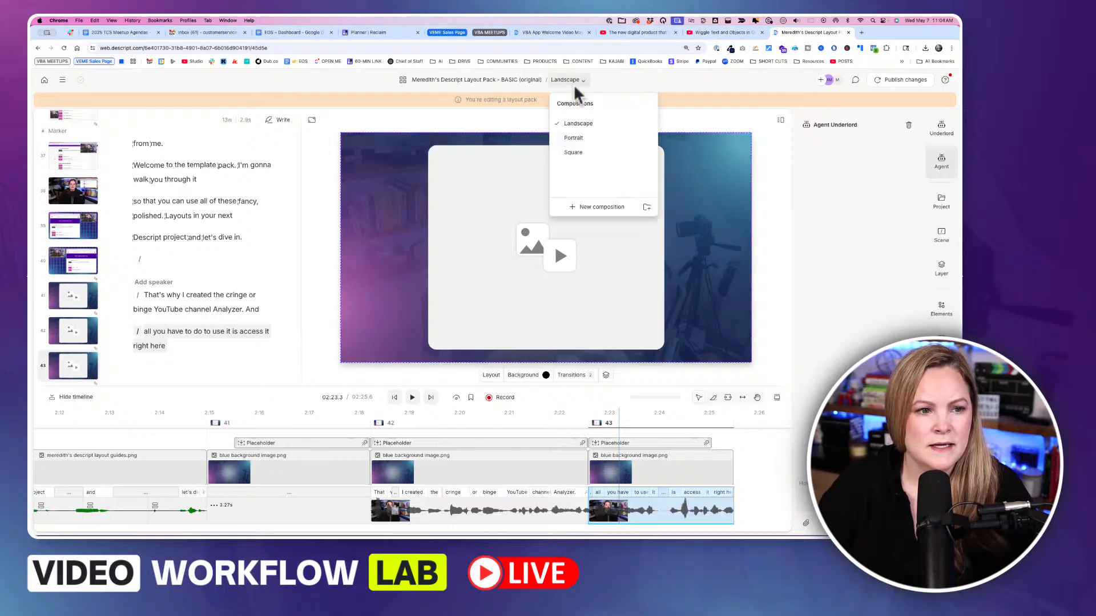
{"action": "left_click", "coordinate": [573, 138]}
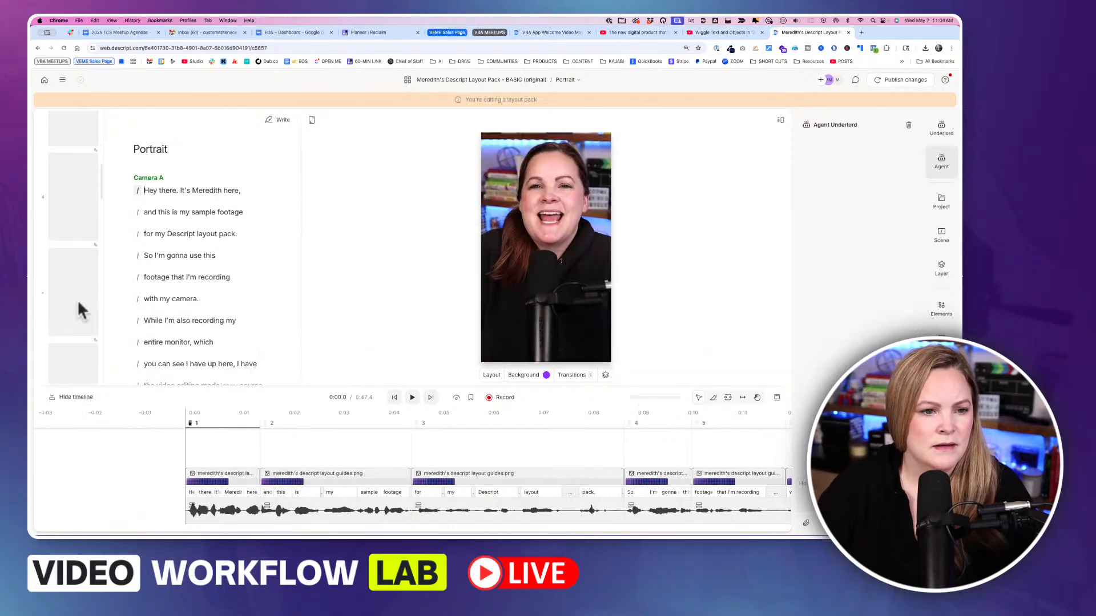
{"action": "left_click", "coordinate": [568, 83]}
{"action": "left_click", "coordinate": [573, 153]}
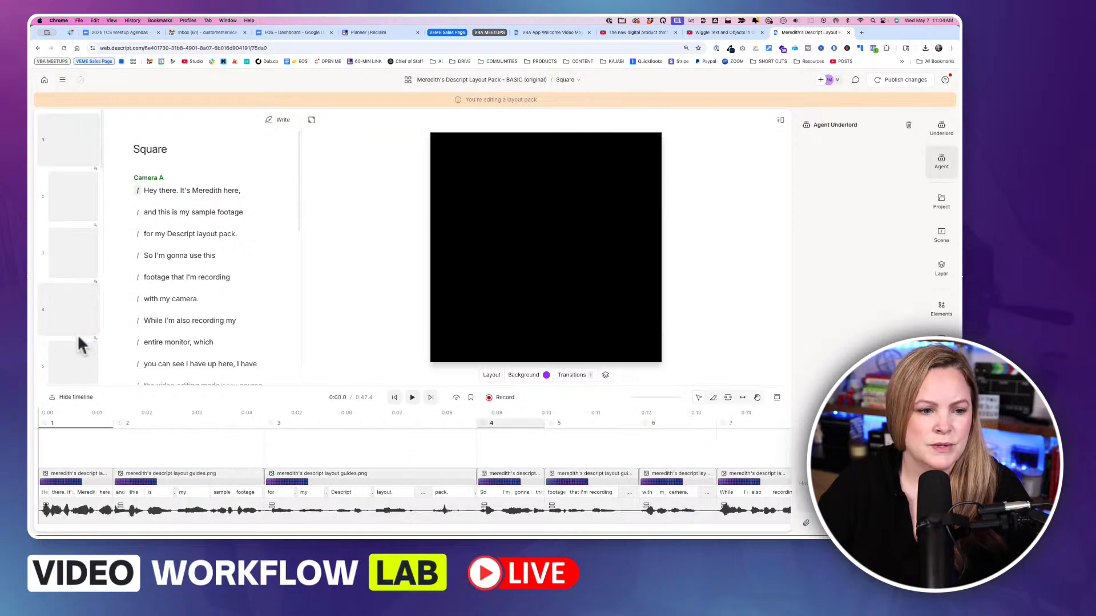
{"action": "left_click", "coordinate": [574, 81]}
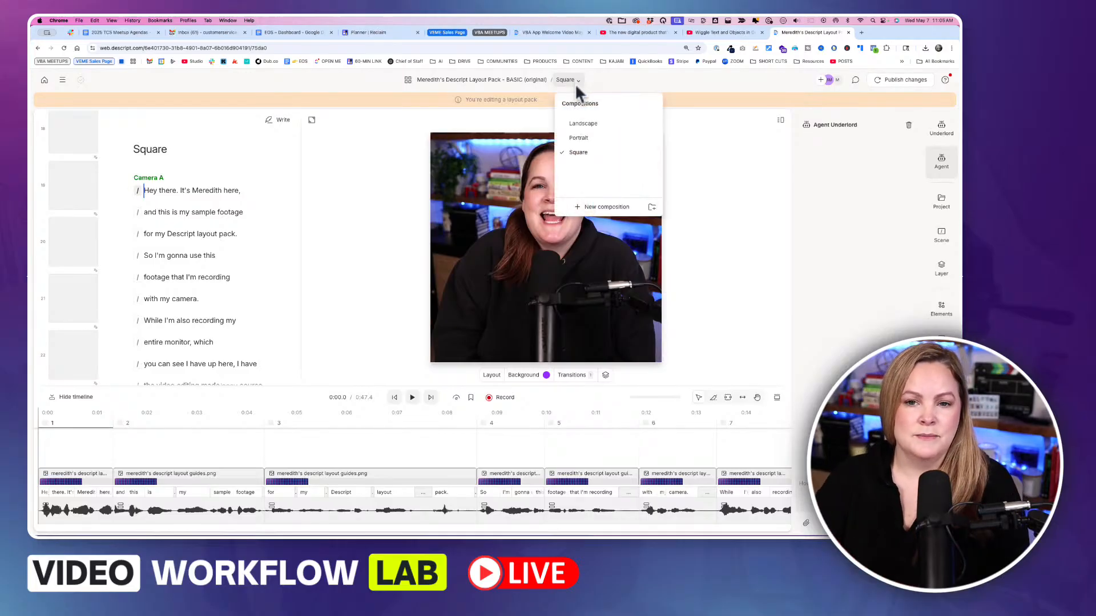
{"action": "left_click", "coordinate": [578, 124]}
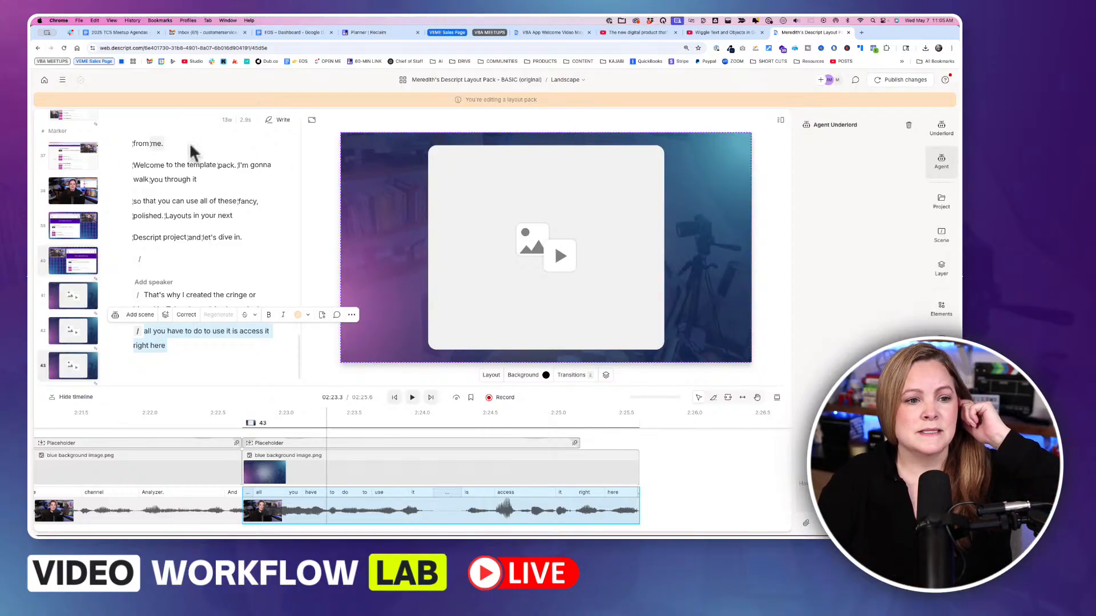
Preview scene 41 before and during its placeholder, and show the placeholder's layer properties
{"action": "scroll", "coordinate": [48, 205], "scroll_direction": "up", "scroll_amount": 5}
{"action": "scroll", "coordinate": [50, 200], "scroll_direction": "up", "scroll_amount": 2}
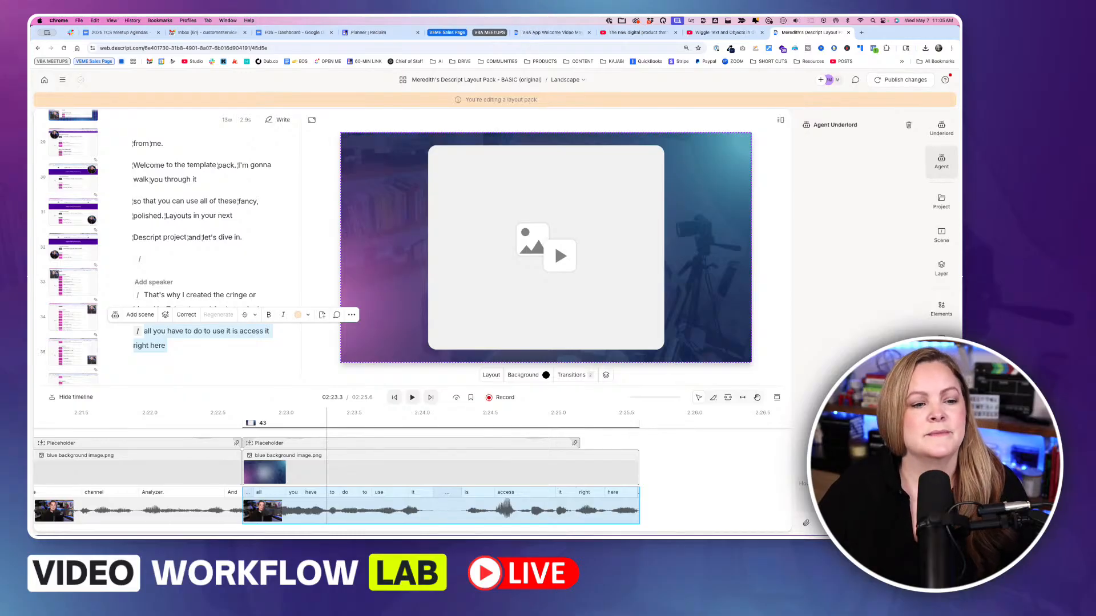
{"action": "scroll", "coordinate": [243, 288], "scroll_direction": "down", "scroll_amount": 2}
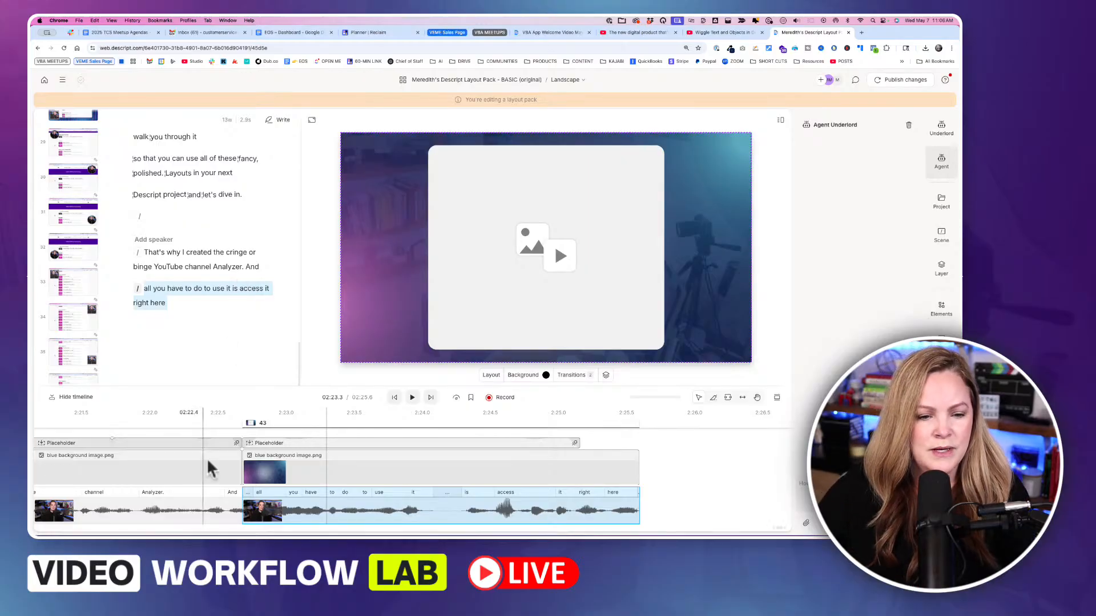
{"action": "scroll", "coordinate": [200, 457], "scroll_direction": "left", "scroll_amount": 3}
{"action": "scroll", "coordinate": [200, 457], "scroll_direction": "left", "scroll_amount": 9}
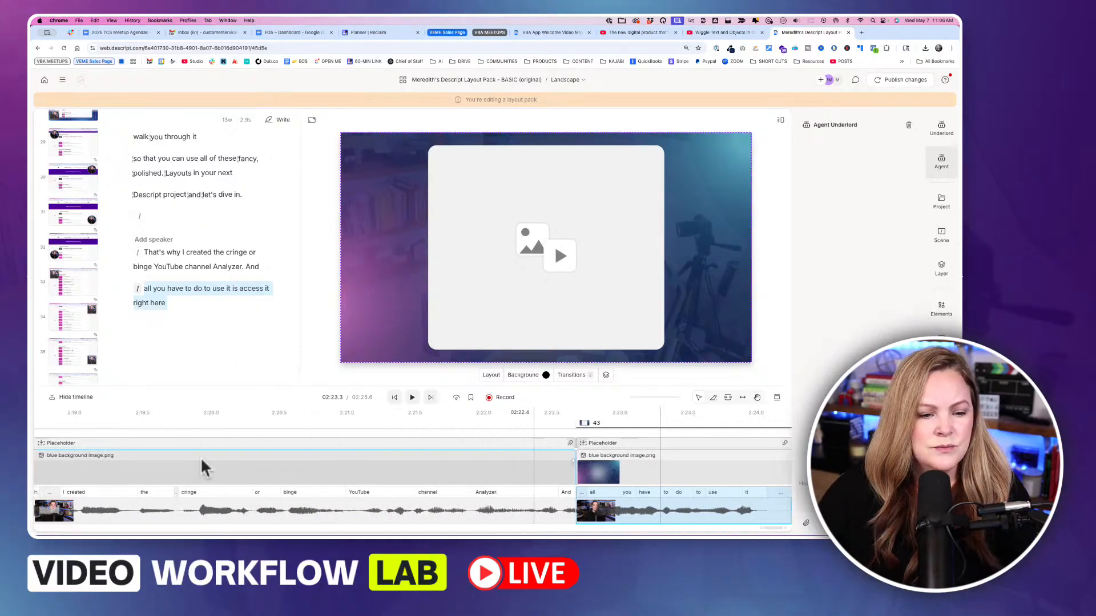
{"action": "scroll", "coordinate": [215, 464], "scroll_direction": "down", "scroll_amount": 5}
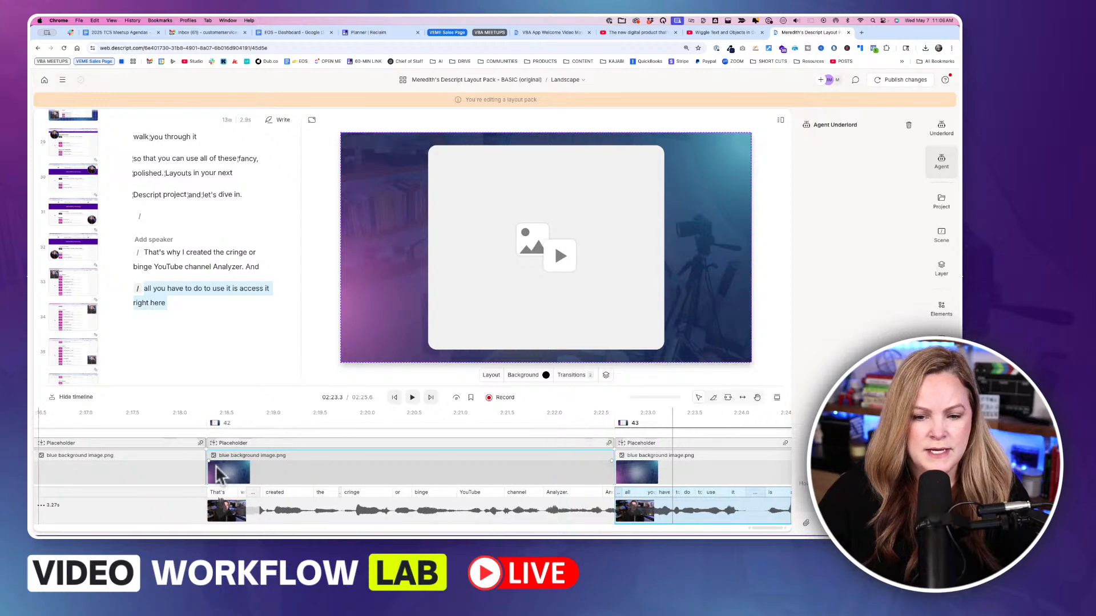
{"action": "scroll", "coordinate": [215, 464], "scroll_direction": "down", "scroll_amount": 1}
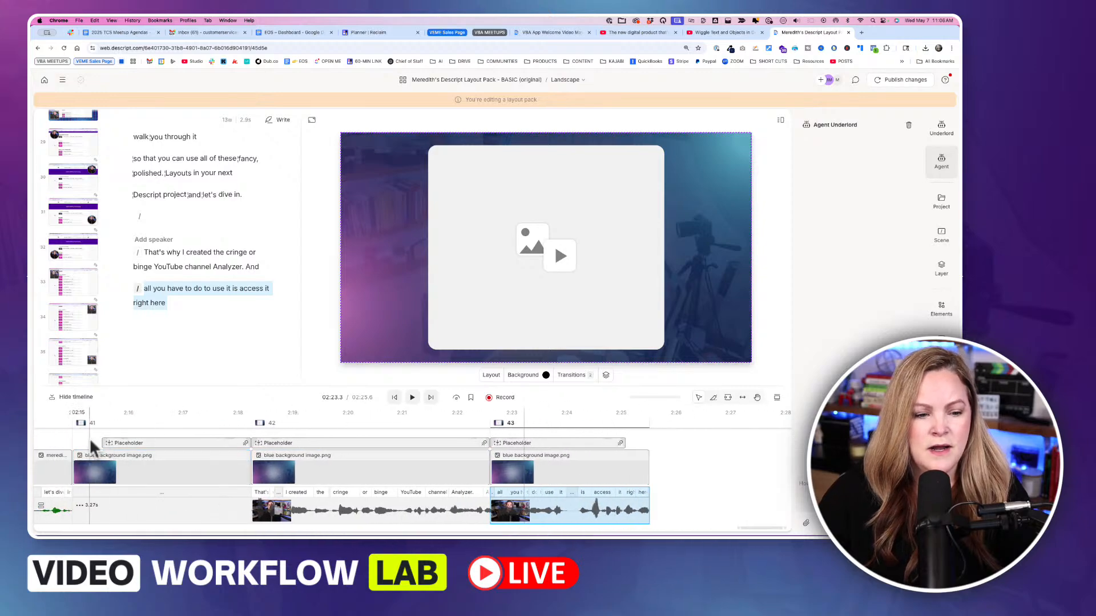
{"action": "left_click", "coordinate": [73, 440]}
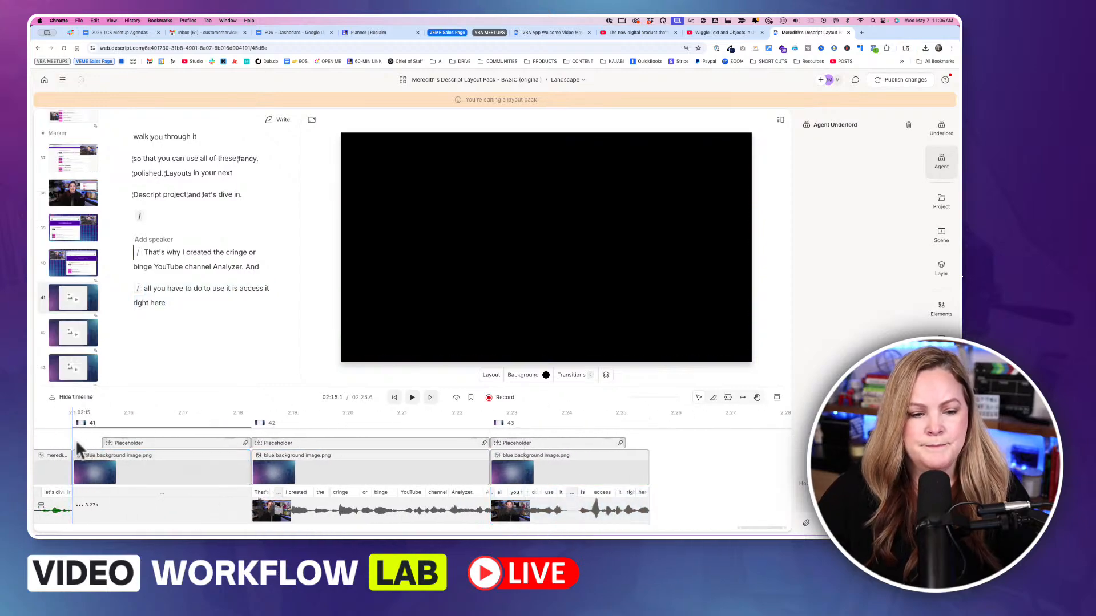
{"action": "left_click", "coordinate": [143, 436]}
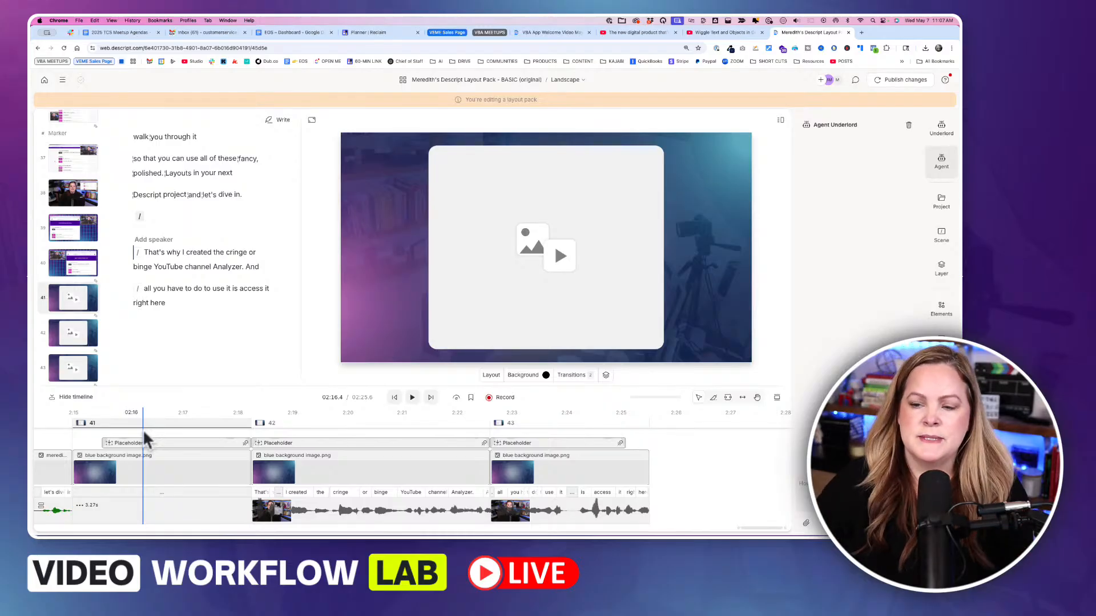
{"action": "left_click", "coordinate": [941, 270]}
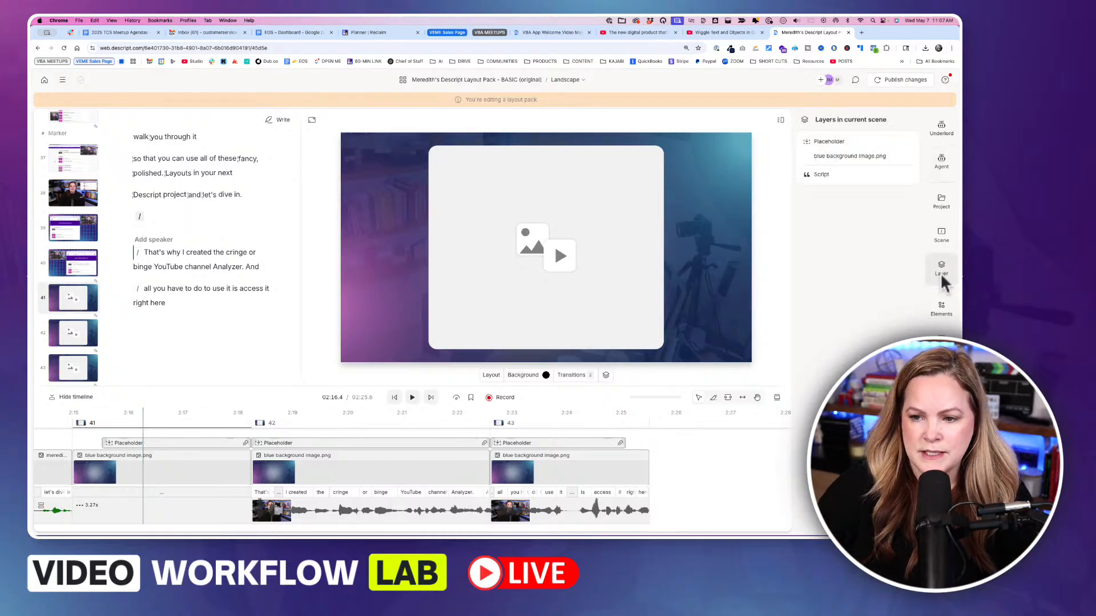
{"action": "left_click", "coordinate": [193, 443]}
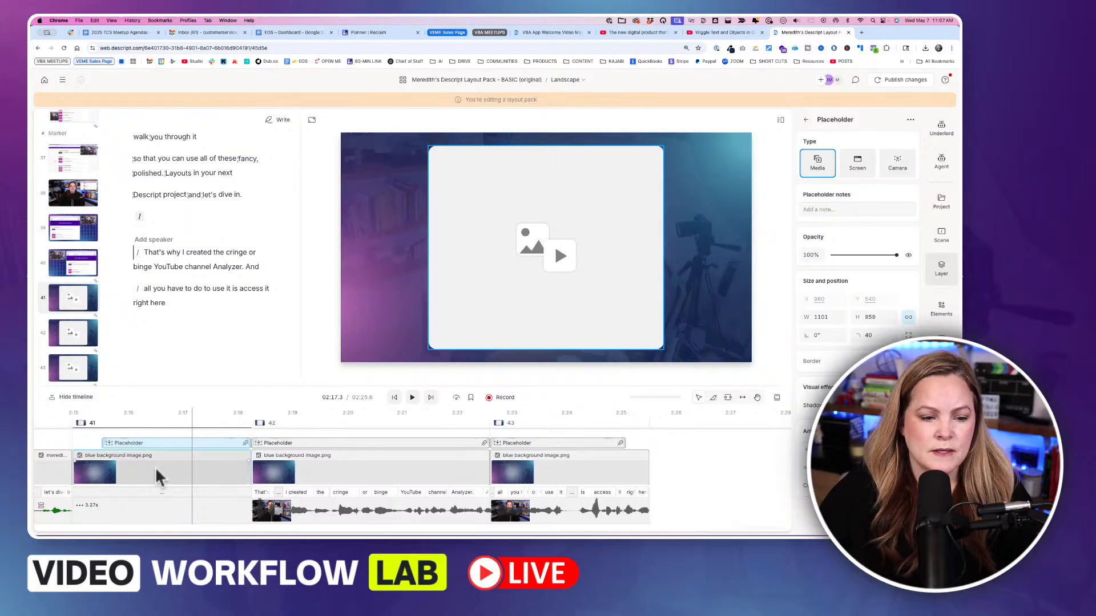
Switch back to the VBA App Welcome Video May 2025 project, preview scene 10's placeholder animation and select the placeholder
{"action": "left_click", "coordinate": [565, 32]}
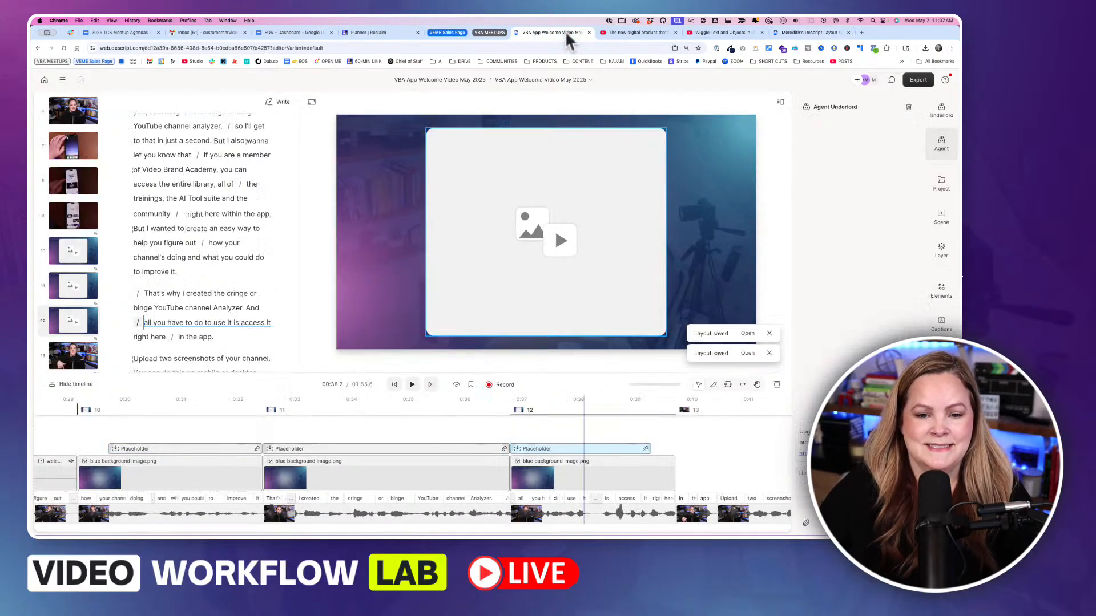
{"action": "scroll", "coordinate": [65, 434], "scroll_direction": "down", "scroll_amount": 3}
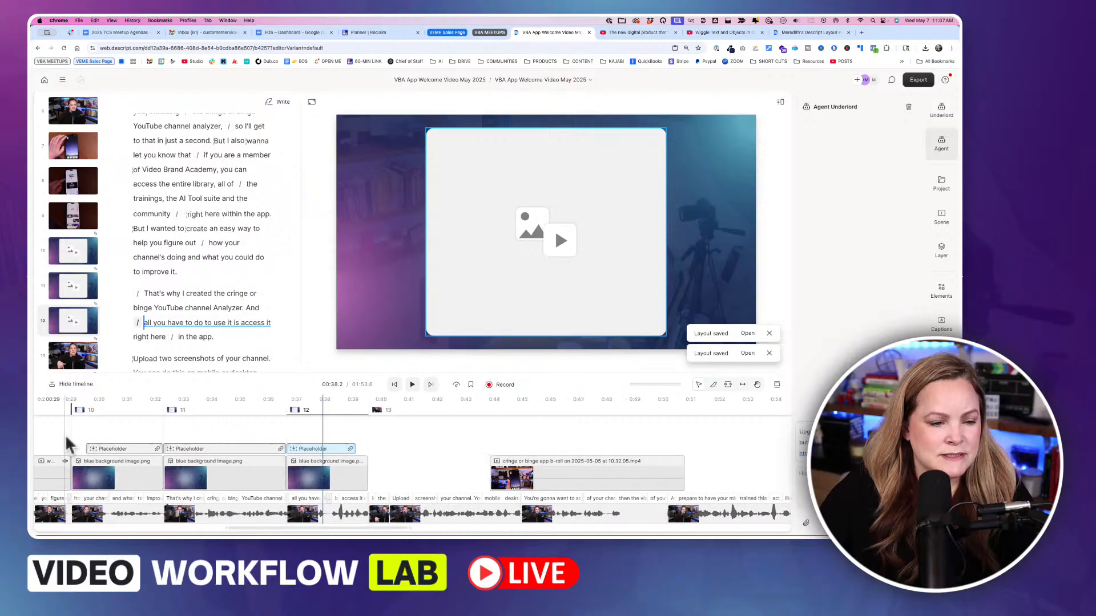
{"action": "scroll", "coordinate": [63, 424], "scroll_direction": "left", "scroll_amount": 3}
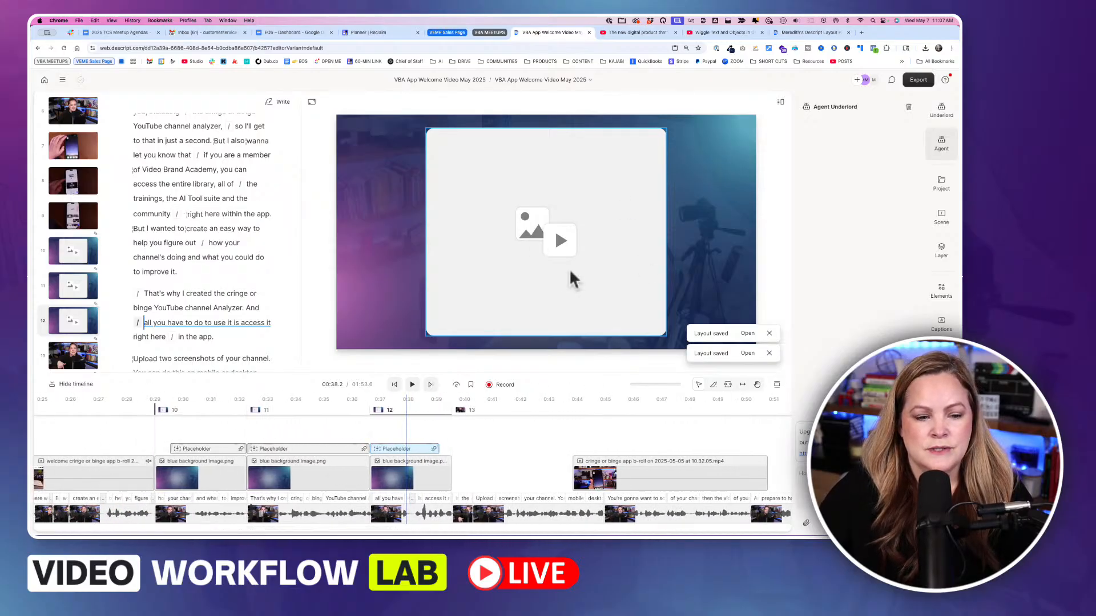
{"action": "left_click", "coordinate": [170, 403]}
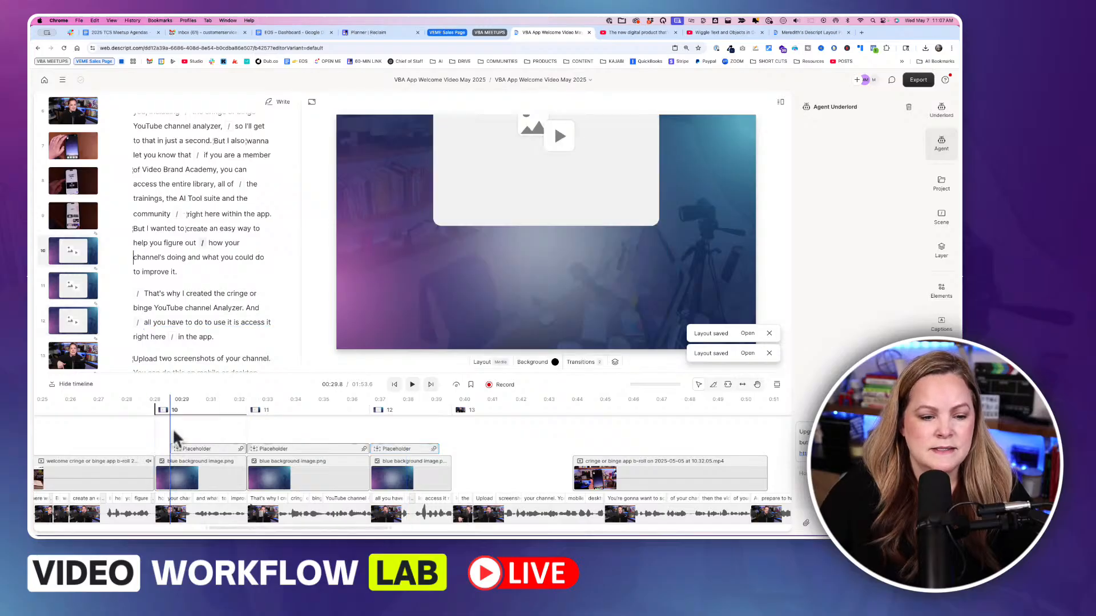
{"action": "scroll", "coordinate": [173, 428], "scroll_direction": "up", "scroll_amount": 3}
{"action": "left_click", "coordinate": [178, 482]}
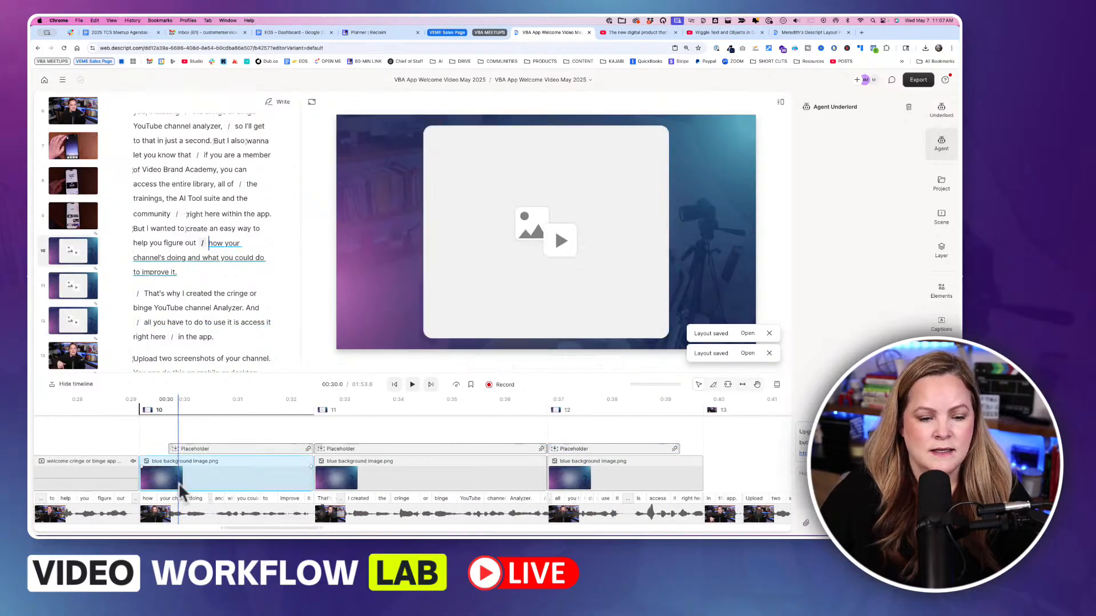
{"action": "left_click", "coordinate": [203, 450]}
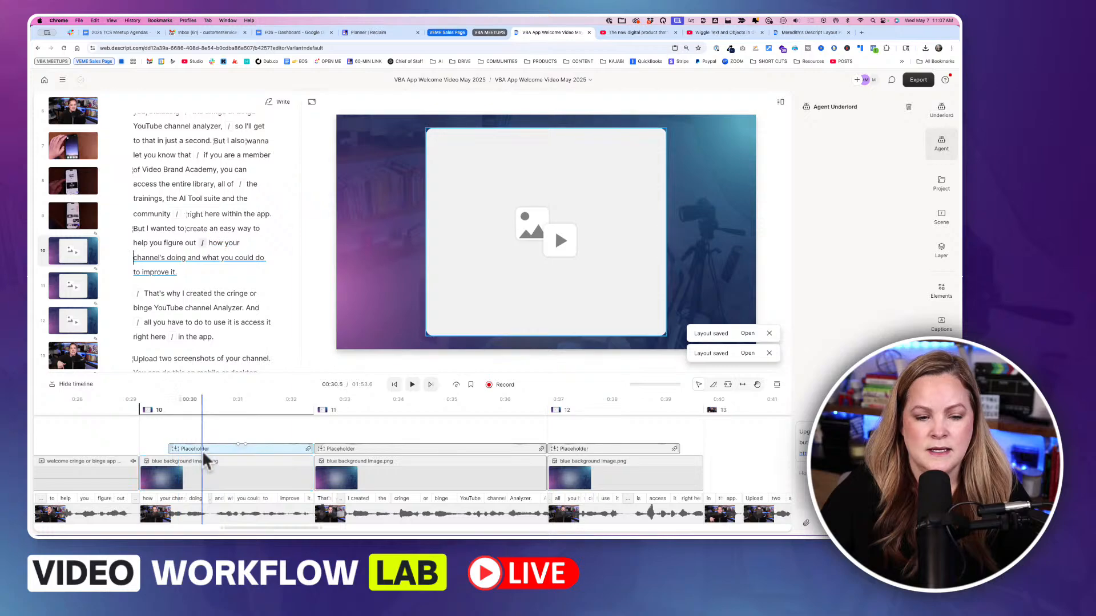
Dismiss both layout-saved notifications, show the layer properties of scene 10's placeholder and play the scene briefly
{"action": "left_click", "coordinate": [769, 334]}
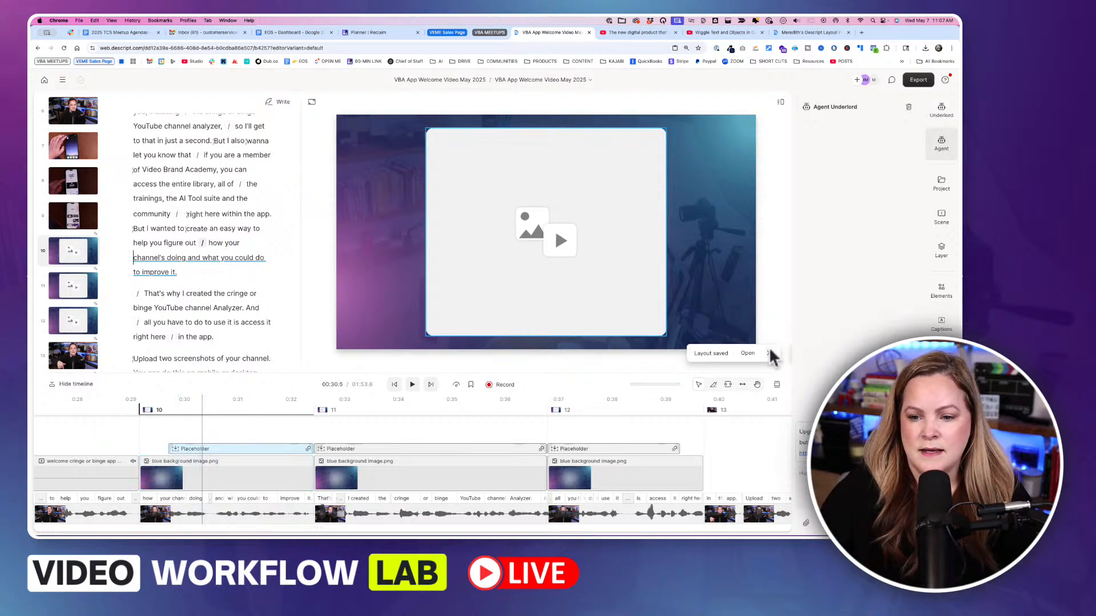
{"action": "left_click", "coordinate": [769, 353]}
{"action": "left_click", "coordinate": [943, 255]}
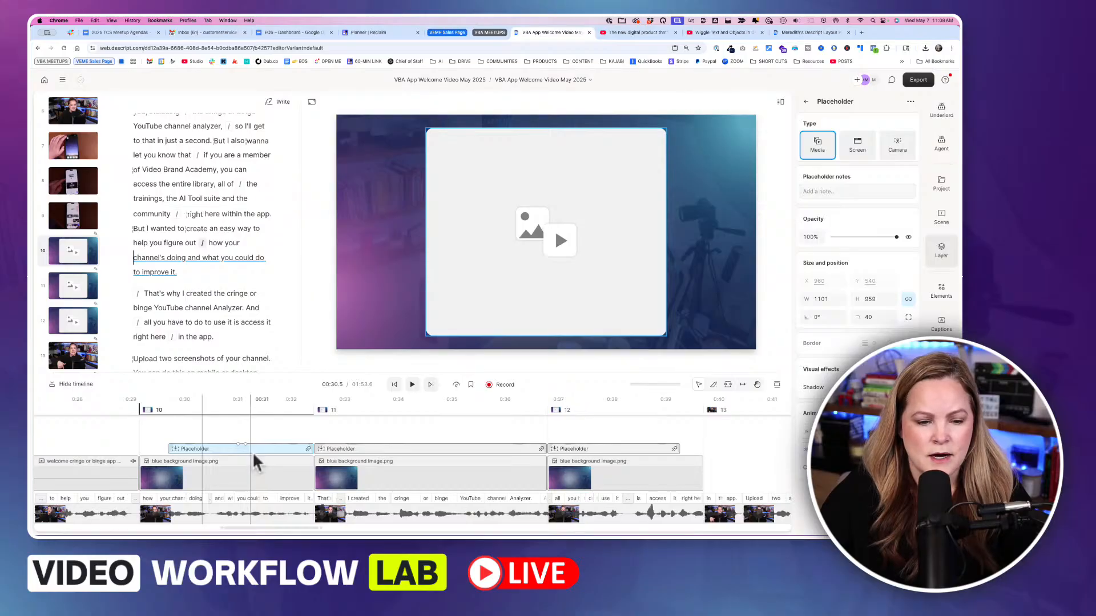
{"action": "key", "text": "space"}
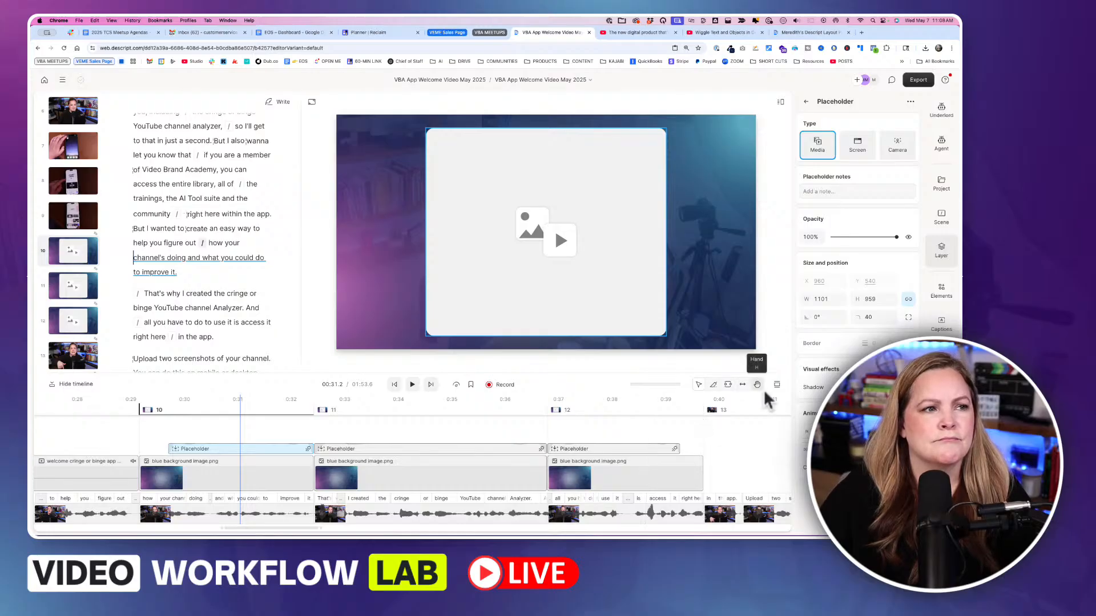
Turn on the Pro Mouse pointer highlighter
{"action": "left_click", "coordinate": [662, 20]}
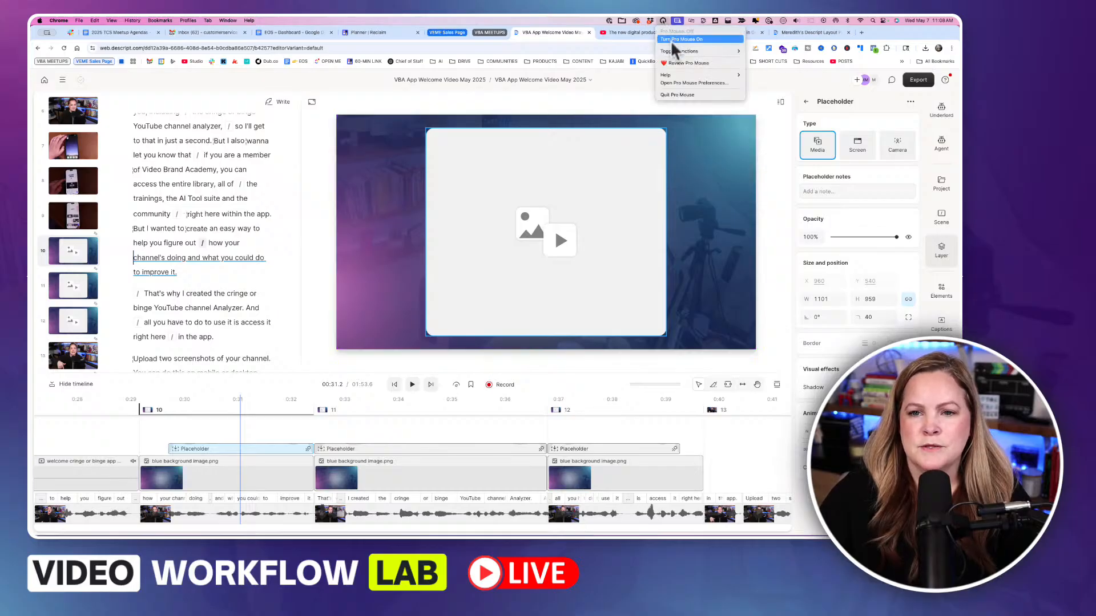
{"action": "left_click", "coordinate": [671, 41]}
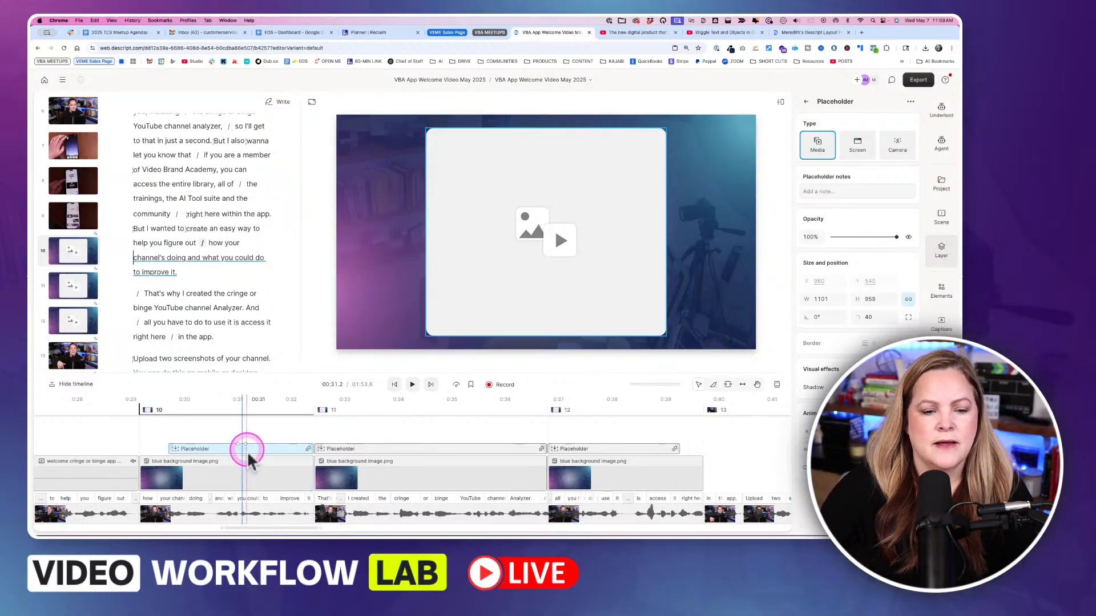
Preview the placeholders of scenes 10 and 11 at several points on the timeline
{"action": "left_click", "coordinate": [353, 449]}
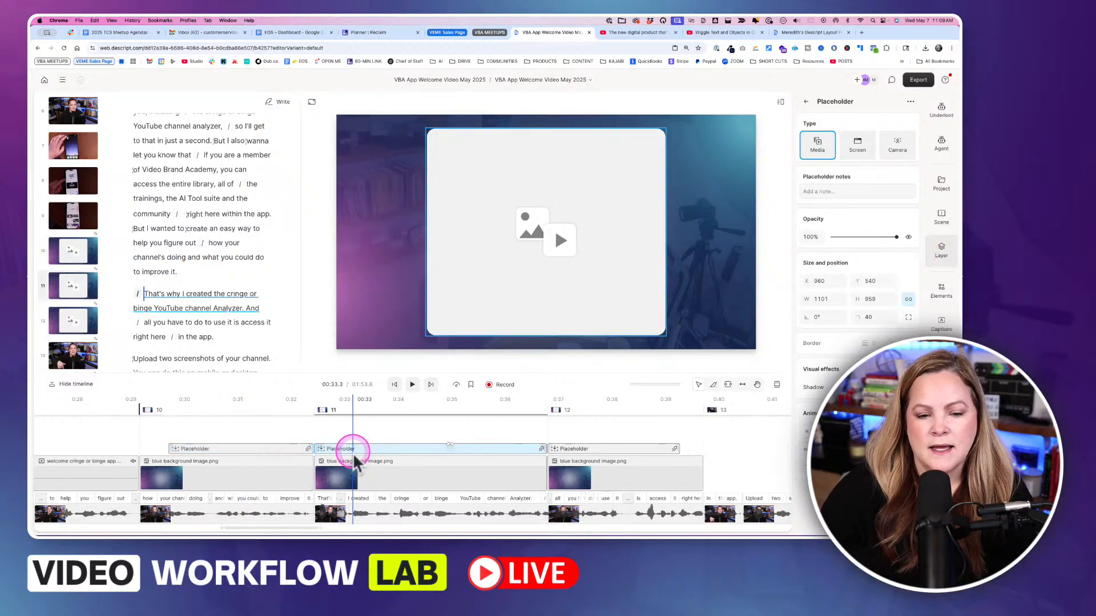
{"action": "left_click", "coordinate": [557, 449]}
{"action": "left_click", "coordinate": [443, 450]}
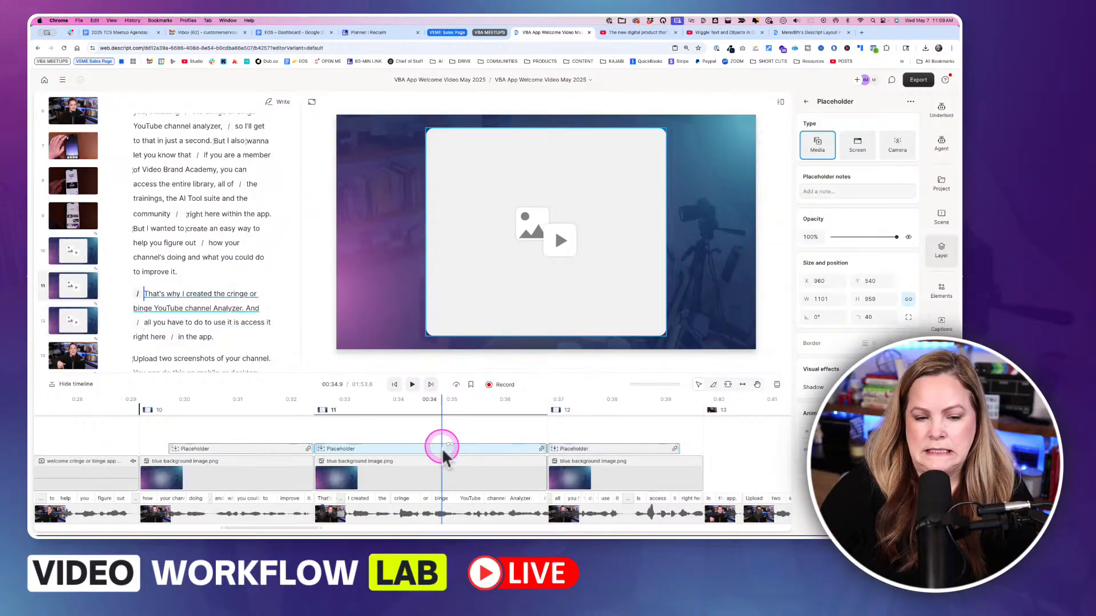
{"action": "left_click", "coordinate": [272, 450]}
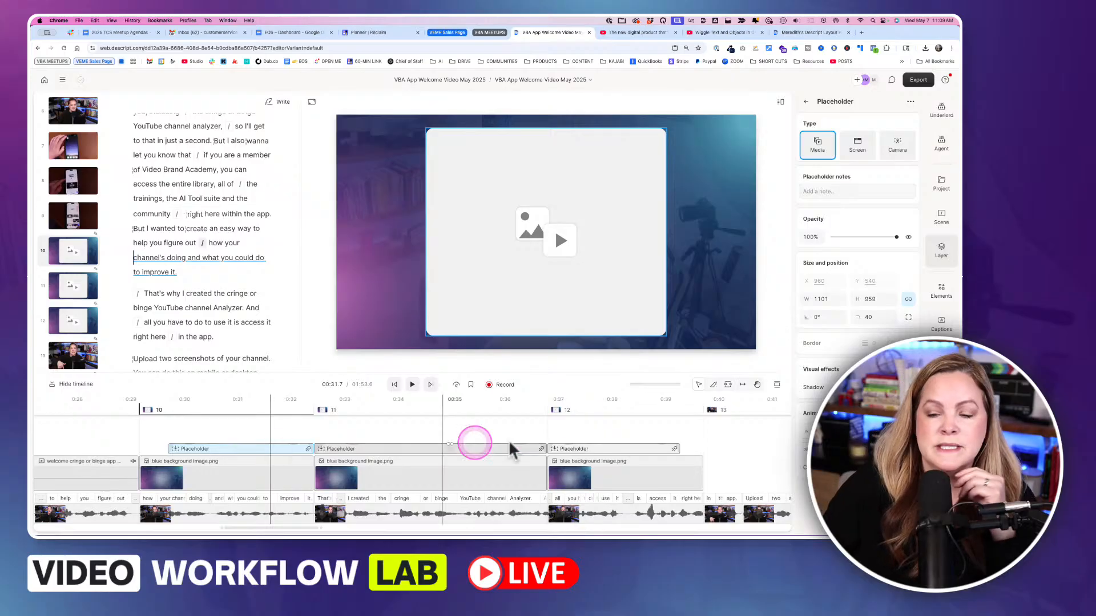
{"action": "left_click", "coordinate": [319, 411]}
{"action": "left_click", "coordinate": [254, 449]}
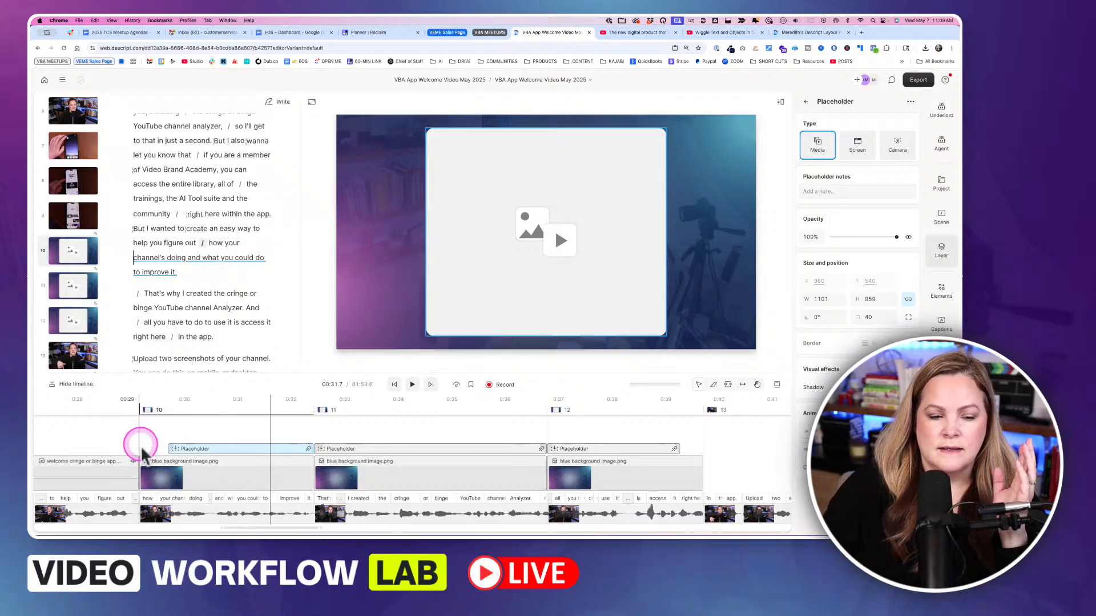
Show scene 10's layout, transitions and layers, and show its placeholder's layer properties including animation
{"action": "left_click", "coordinate": [939, 224]}
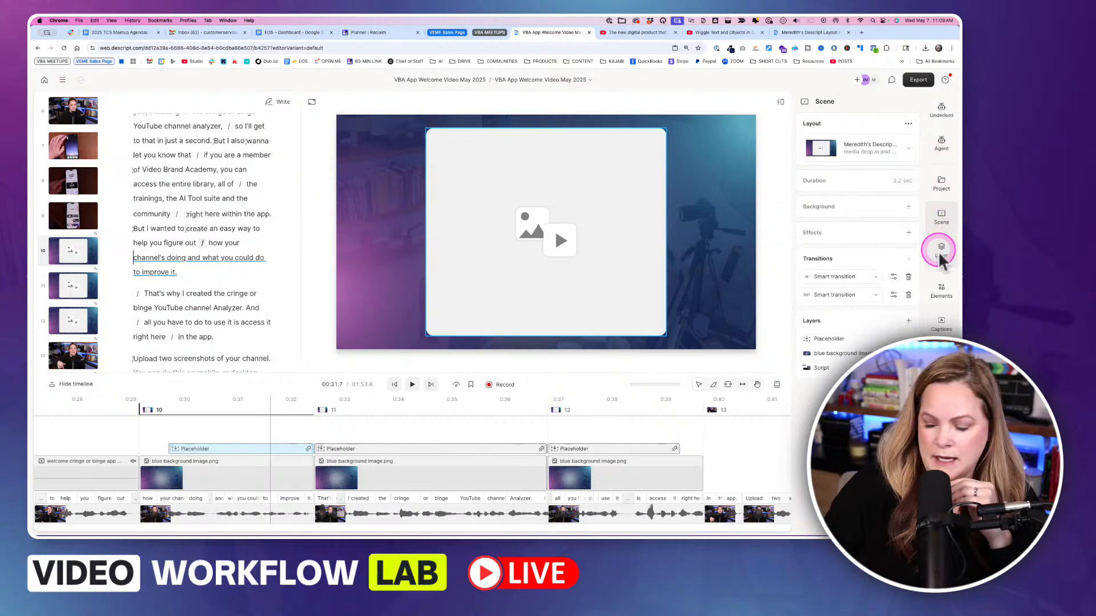
{"action": "left_click", "coordinate": [940, 251]}
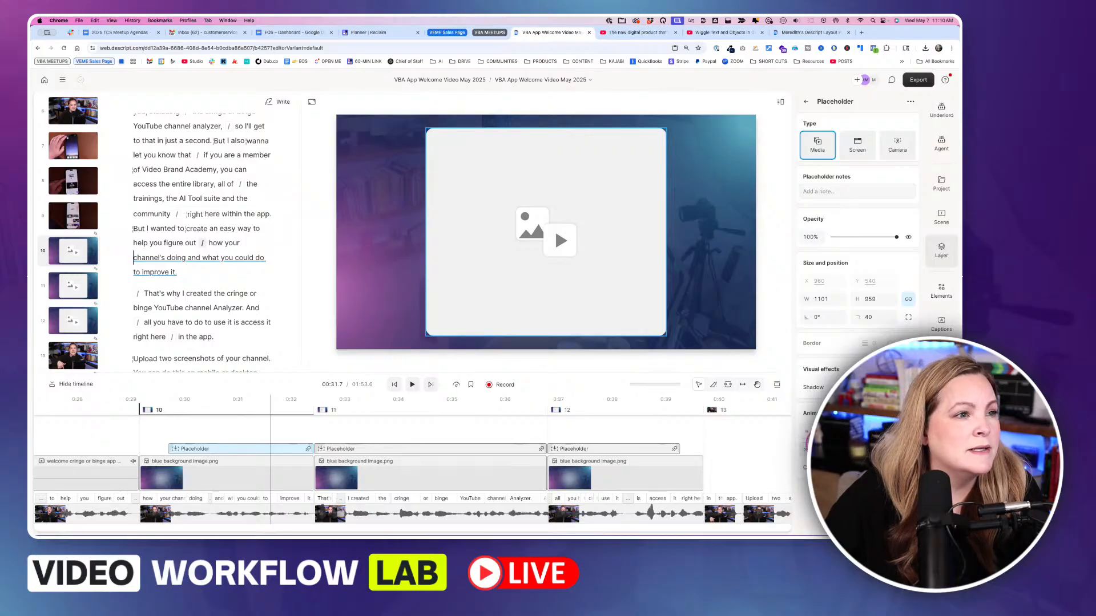
{"action": "key", "text": "super+Tab"}
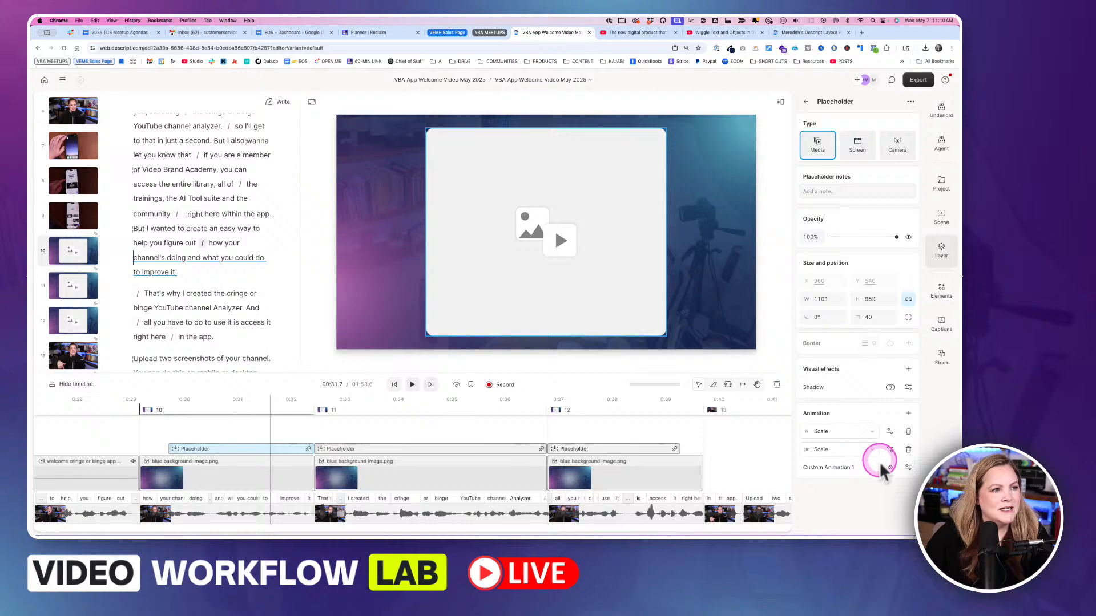
{"action": "left_click", "coordinate": [242, 446]}
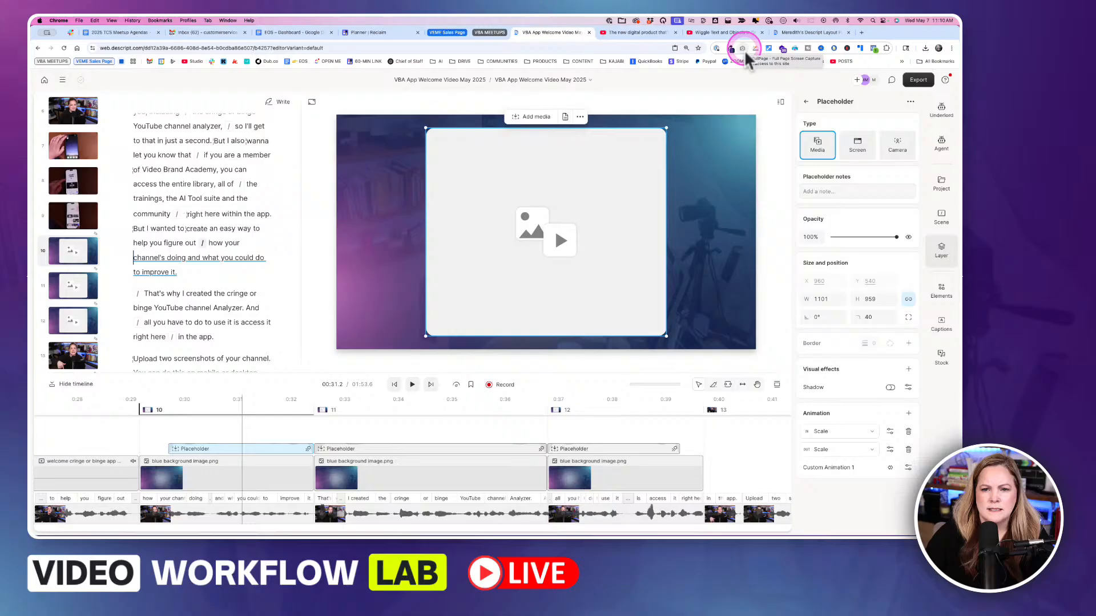
Load the Cringe or Binge YouTube Channel Analyzer page (/cringetobinge) in a new browser tab
{"action": "left_click", "coordinate": [862, 32]}
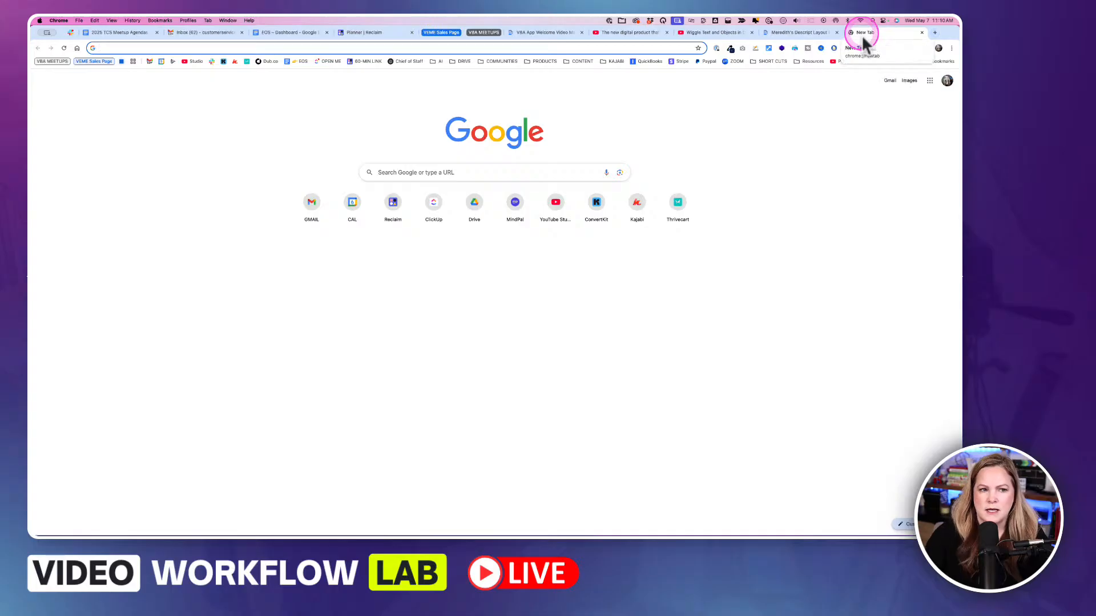
{"action": "type", "text": "mer"}
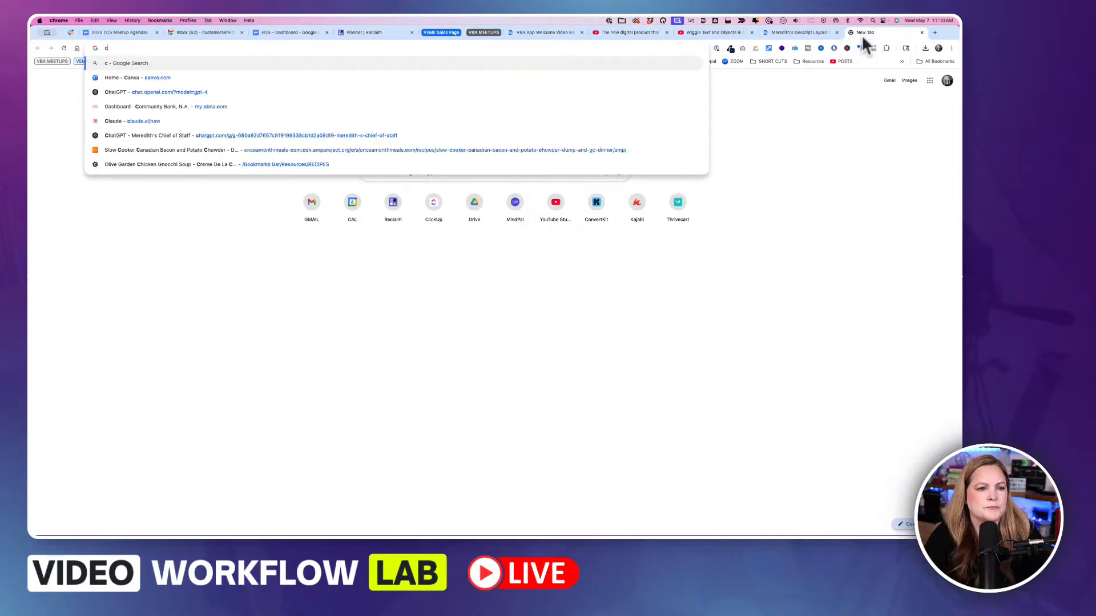
{"action": "type", "text": "edithmarsh.co/library"}
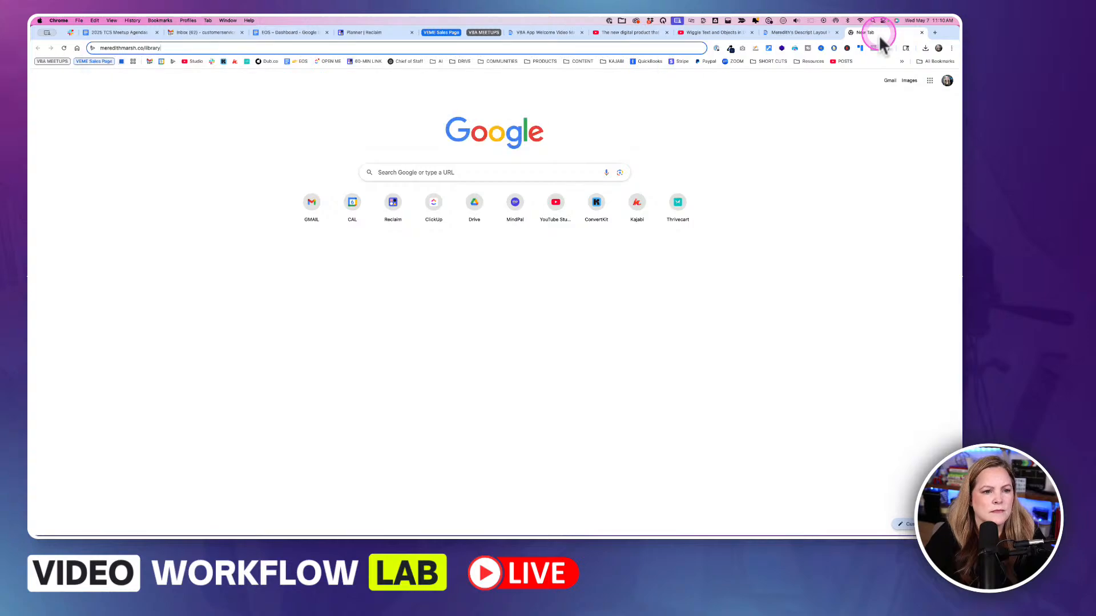
{"action": "key", "text": "BackSpace"}
{"action": "key", "text": "BackSpace"}
{"action": "key", "text": "BackSpace"}
{"action": "key", "text": "BackSpace"}
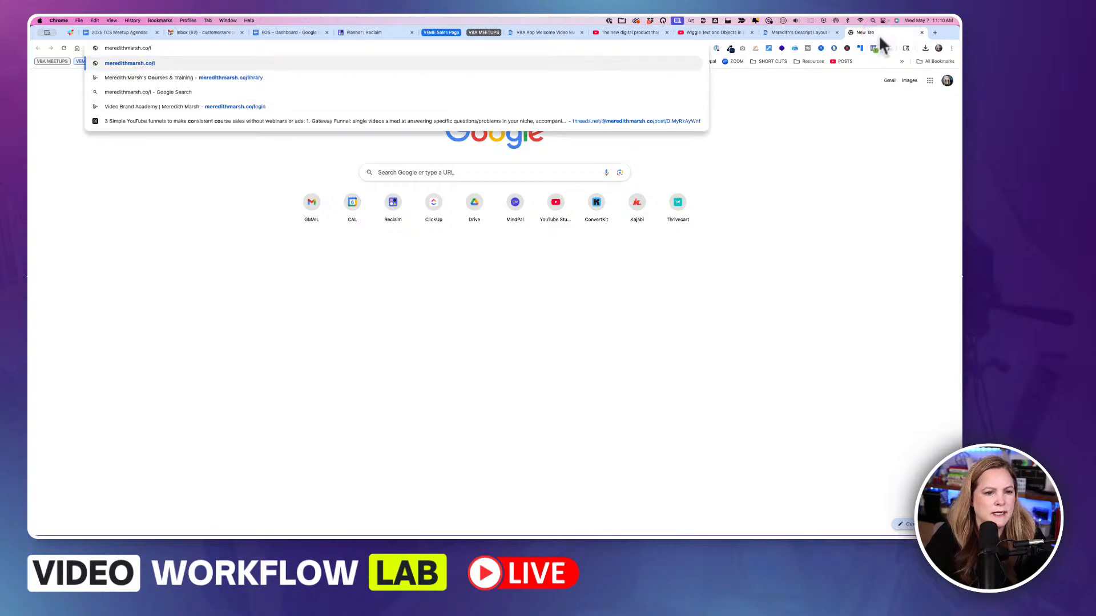
{"action": "key", "text": "BackSpace"}
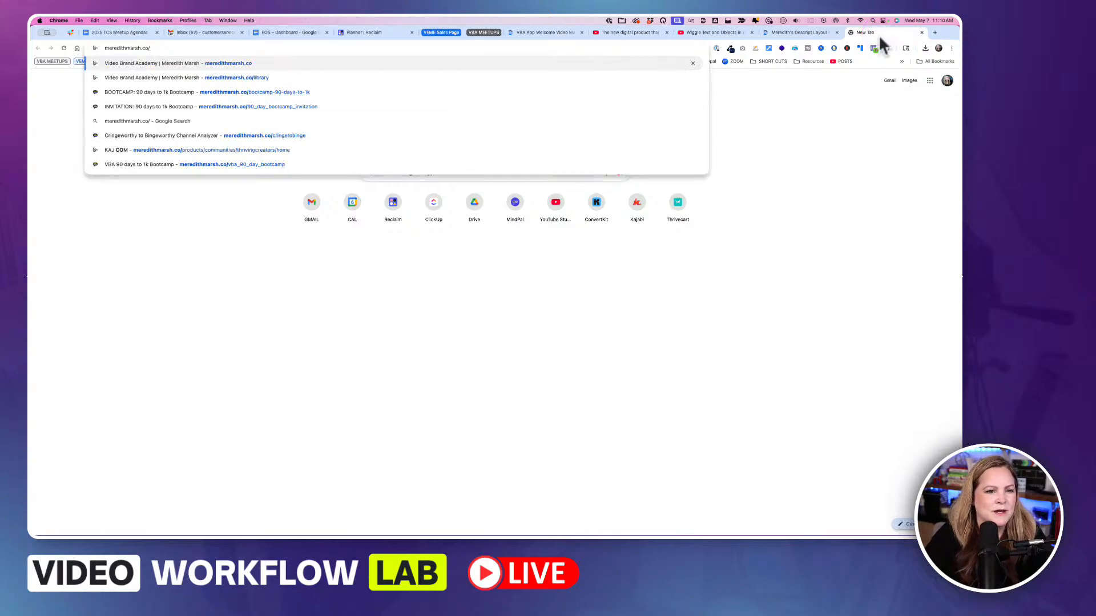
{"action": "key", "text": "Down"}
{"action": "key", "text": "Down"}
{"action": "key", "text": "Down"}
{"action": "key", "text": "Down"}
{"action": "key", "text": "Down"}
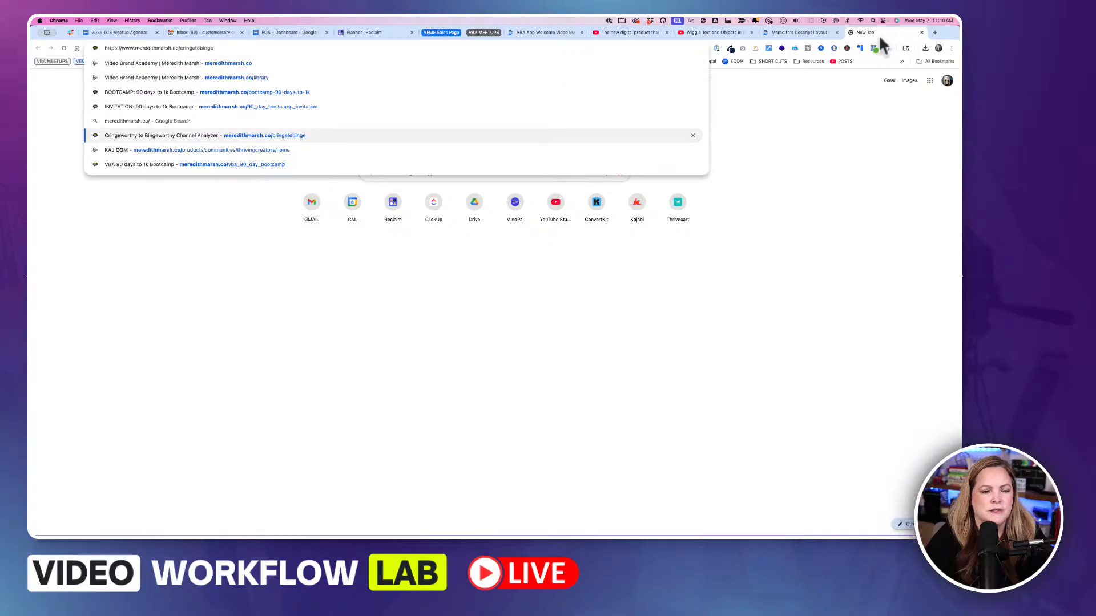
{"action": "key", "text": "Return"}
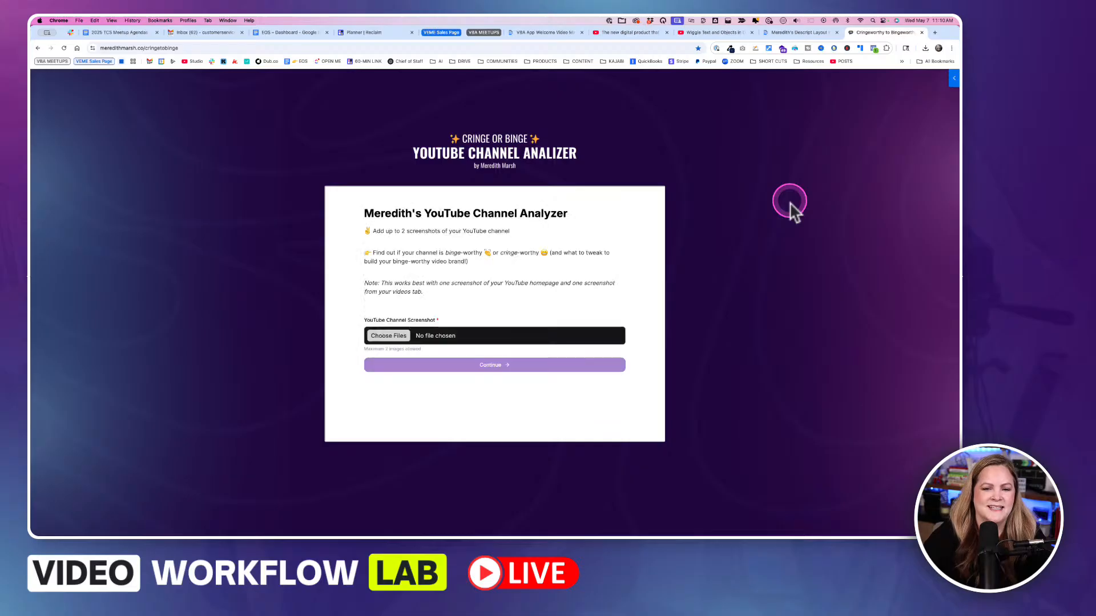
Capture a screenshot of the analyzer title and form, and put it into scene 41's placeholder in the BASIC layout pack
{"action": "key", "text": "super+shift+4"}
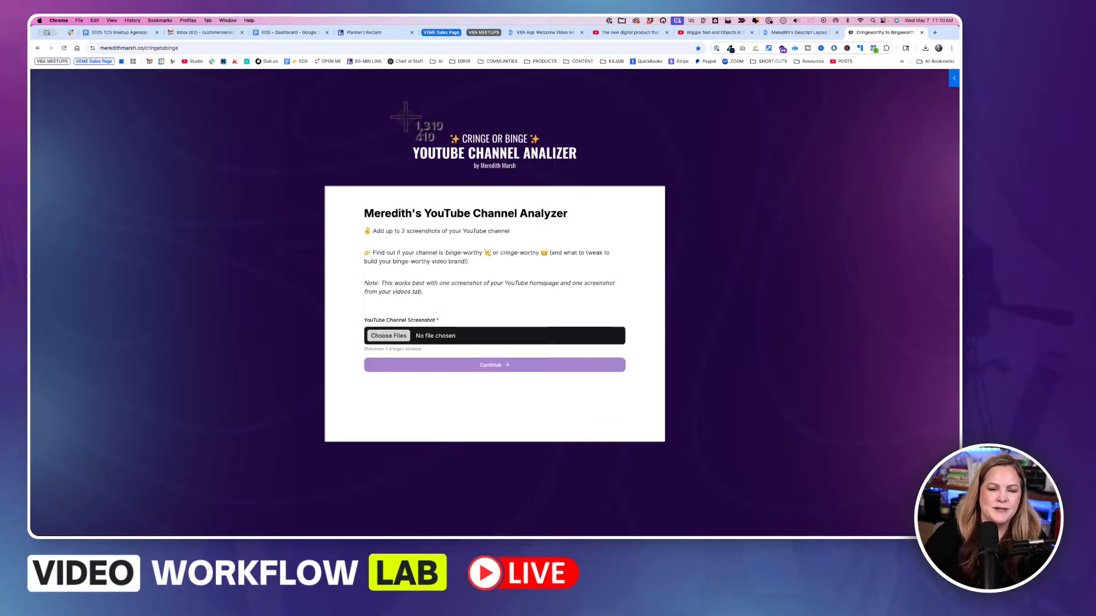
{"action": "left_click_drag", "start_coordinate": [276, 111], "coordinate": [711, 488]}
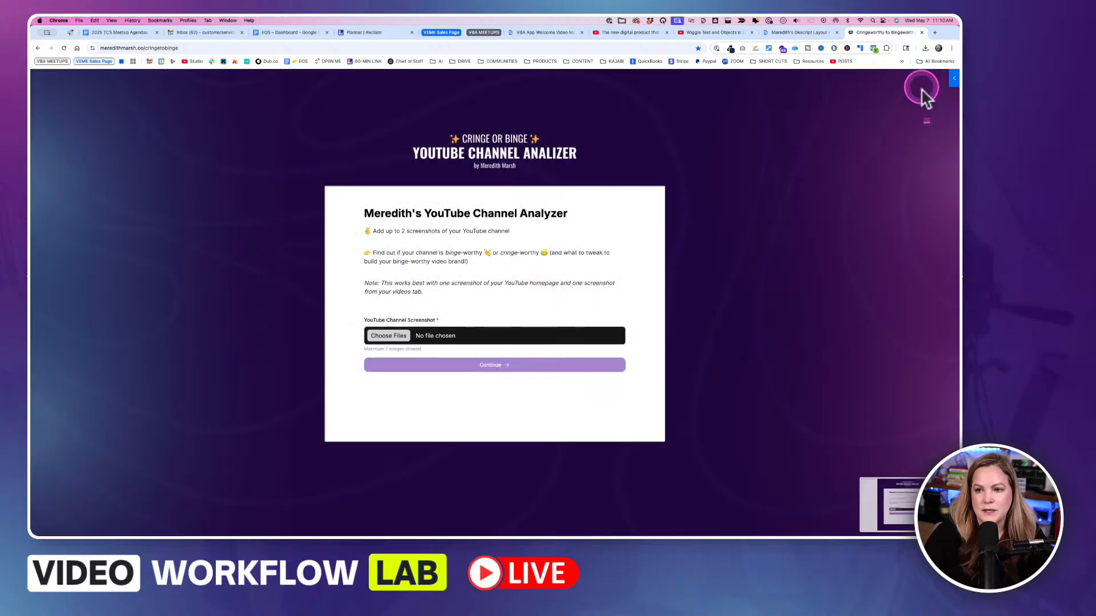
{"action": "left_click", "coordinate": [804, 33]}
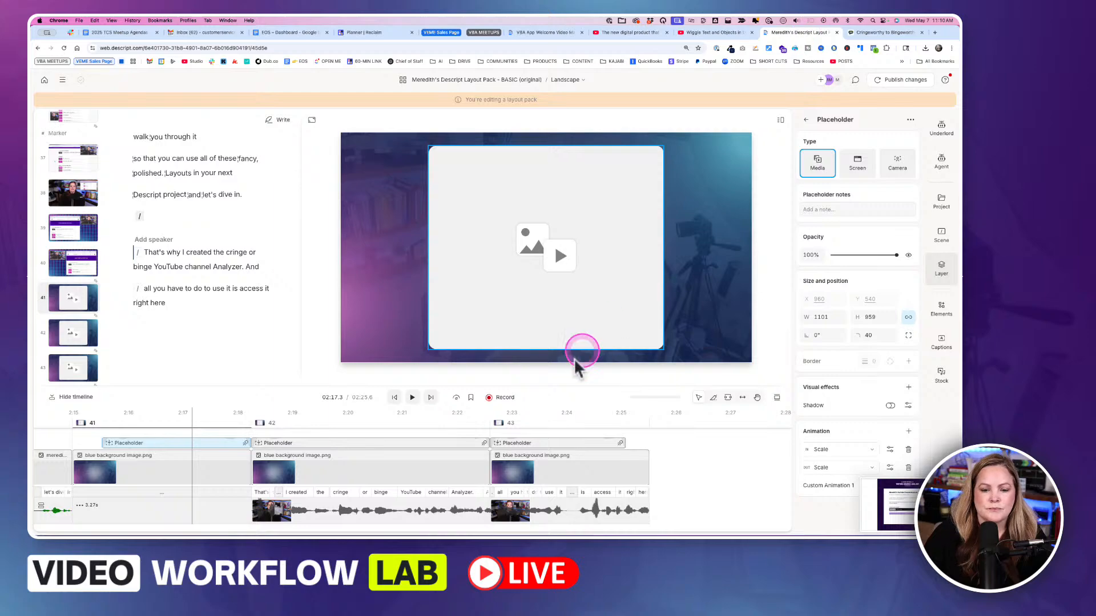
{"action": "left_click", "coordinate": [528, 183]}
{"action": "left_click", "coordinate": [531, 137]}
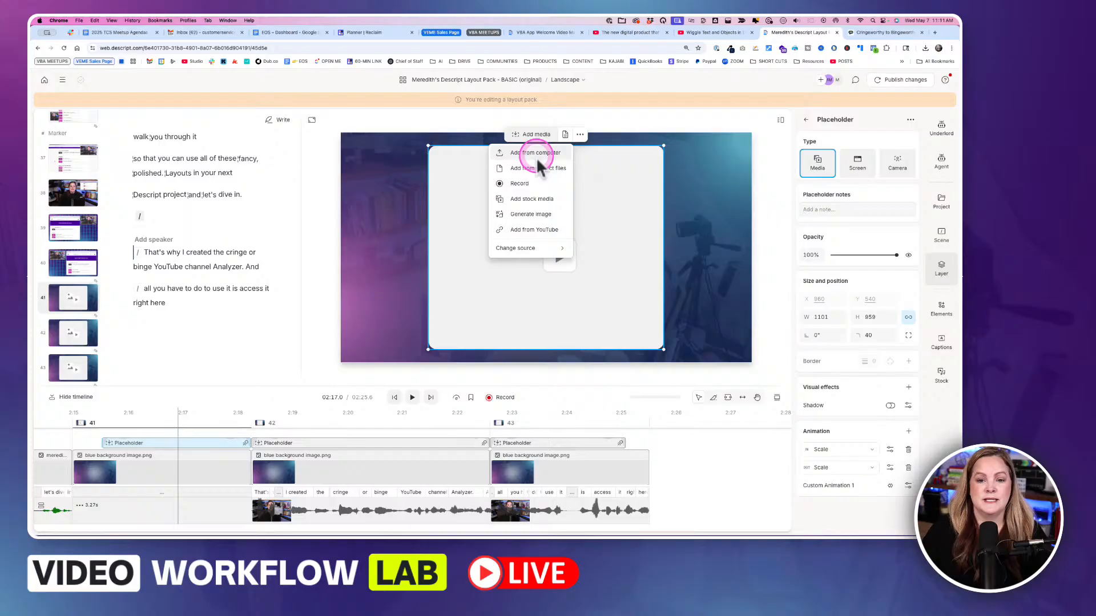
{"action": "left_click", "coordinate": [535, 153]}
{"action": "double_click", "coordinate": [393, 190]}
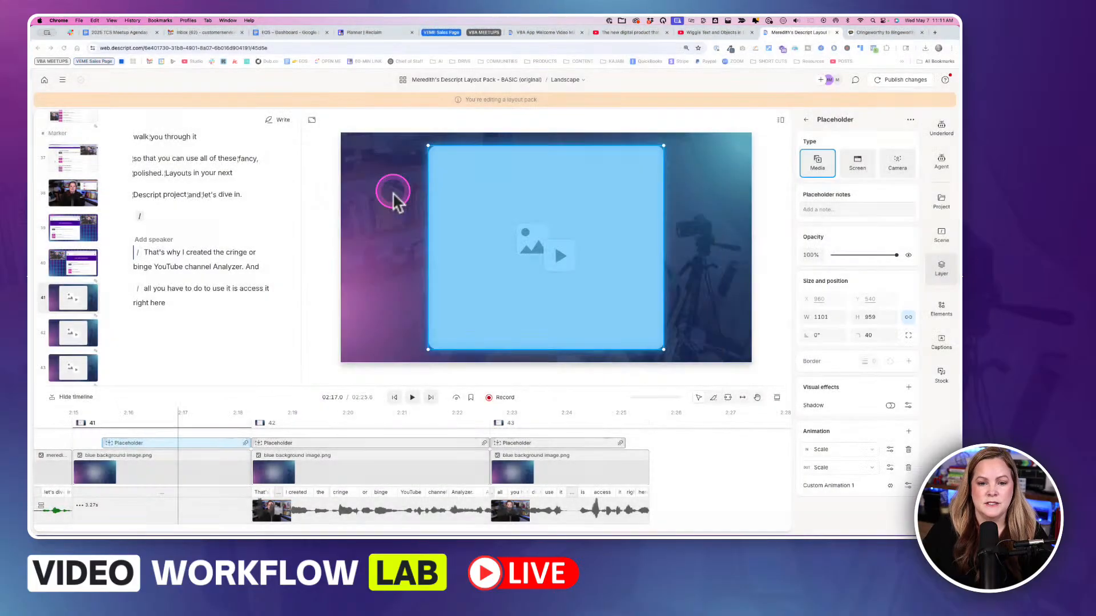
Preview scene 41 at several points on the timeline to check the screenshot placed in its placeholder
{"action": "left_click", "coordinate": [182, 454]}
{"action": "left_click", "coordinate": [178, 417]}
{"action": "left_click", "coordinate": [339, 444]}
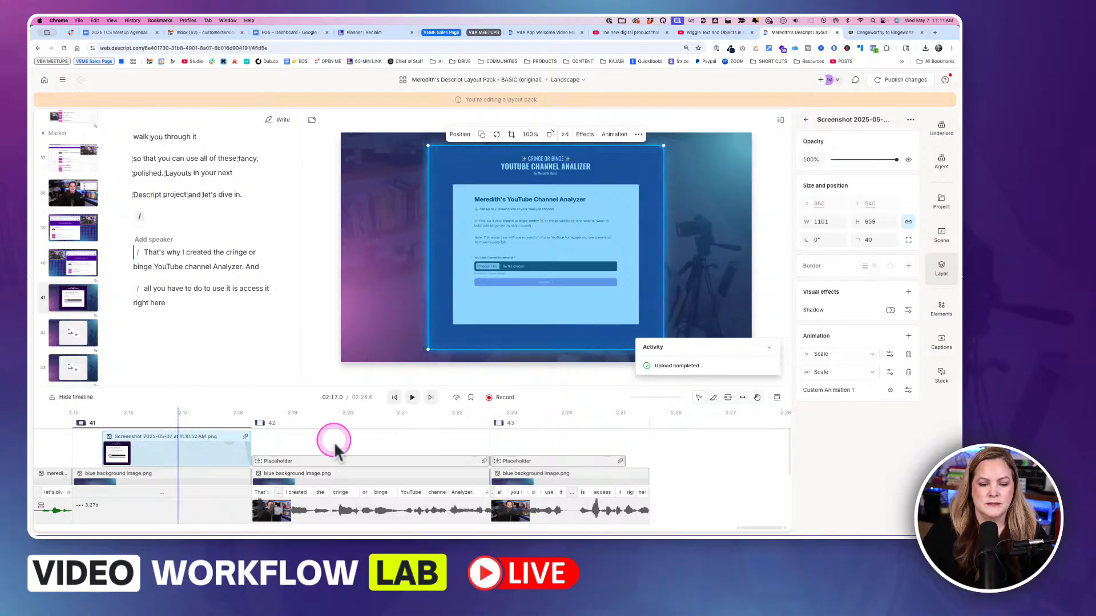
{"action": "left_click", "coordinate": [177, 450]}
{"action": "left_click", "coordinate": [87, 455]}
{"action": "left_click", "coordinate": [123, 455]}
Try to add a white border to the blue background image in scene 41
{"action": "left_click", "coordinate": [391, 312]}
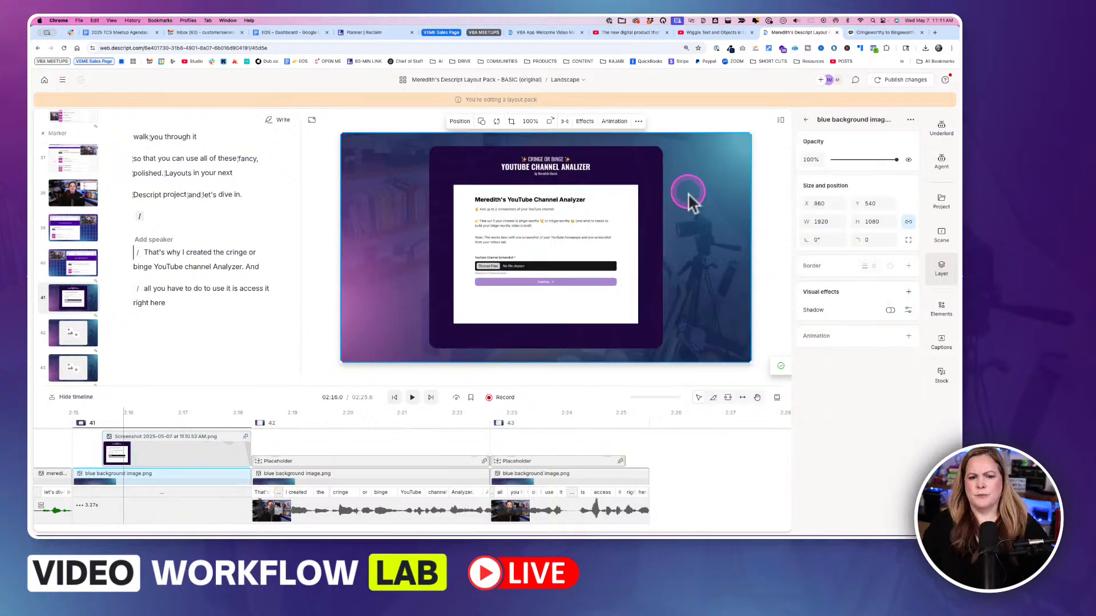
{"action": "left_click", "coordinate": [905, 264]}
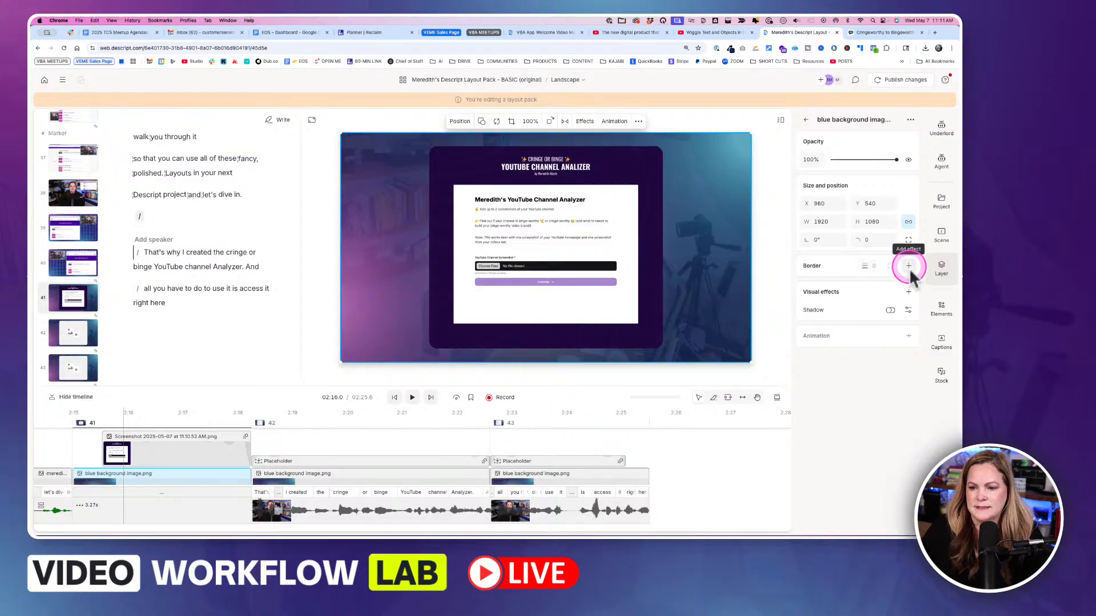
{"action": "left_click", "coordinate": [890, 266]}
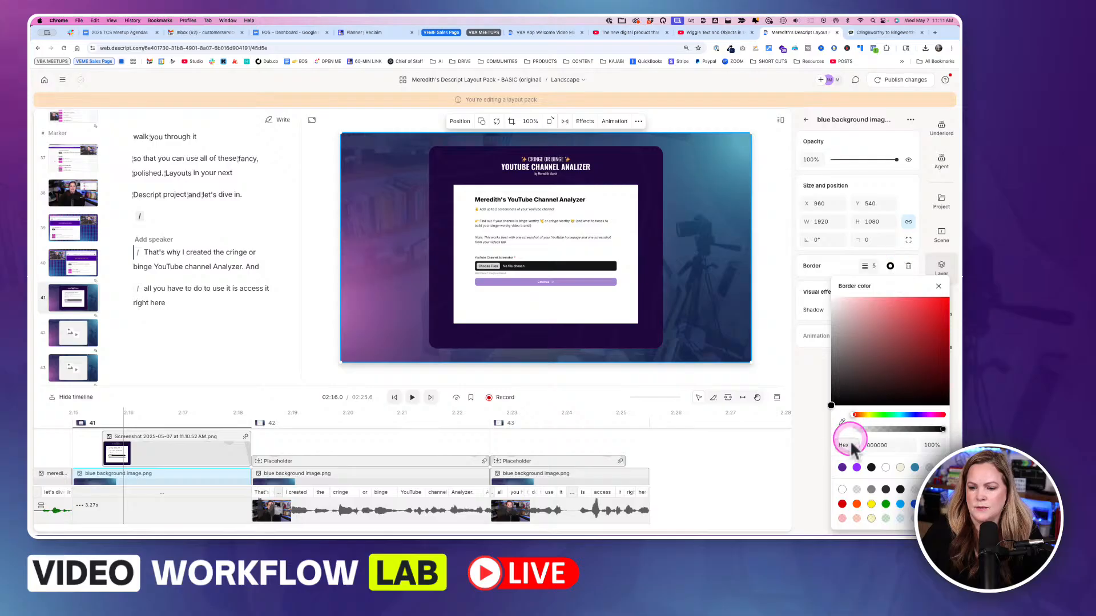
{"action": "left_click", "coordinate": [885, 467]}
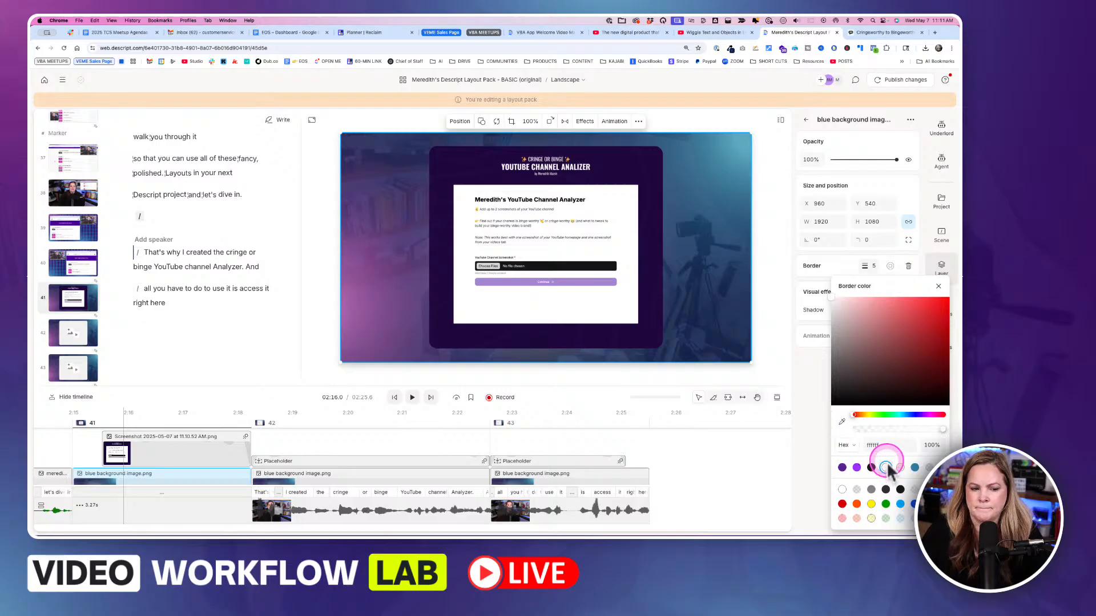
{"action": "left_click", "coordinate": [149, 452]}
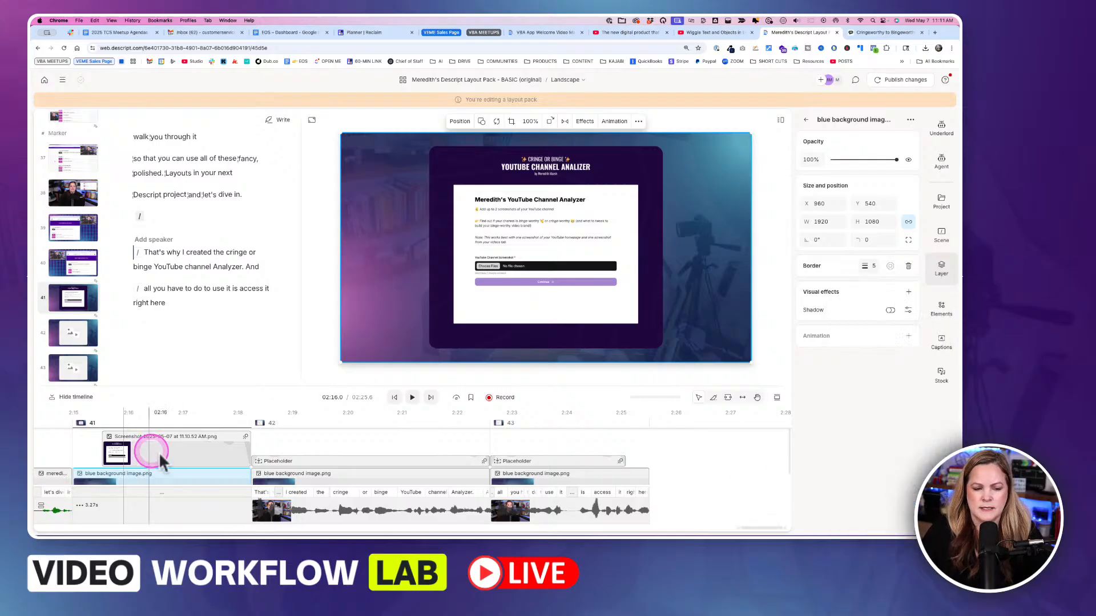
{"action": "left_click", "coordinate": [183, 464]}
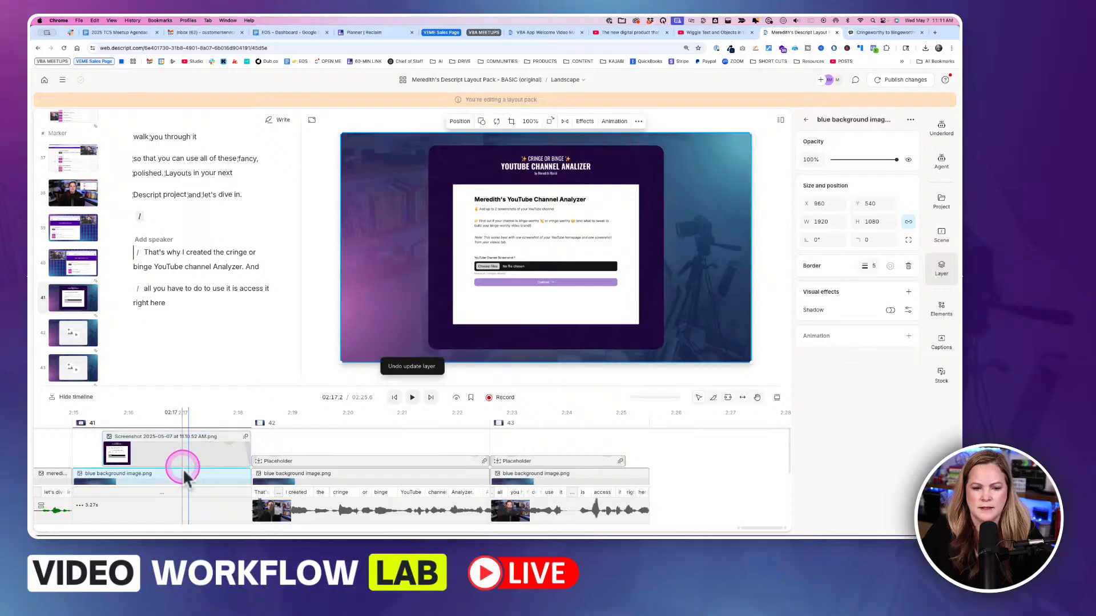
Add a white border (ffffff) to the screenshot layer in scene 41
{"action": "left_click", "coordinate": [188, 453]}
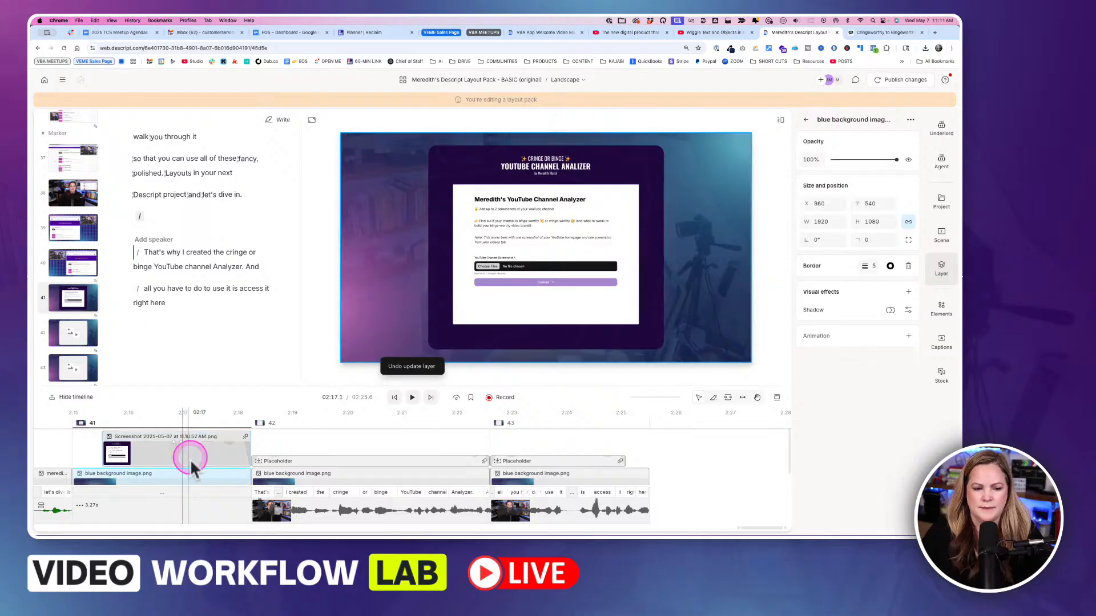
{"action": "left_click", "coordinate": [951, 275]}
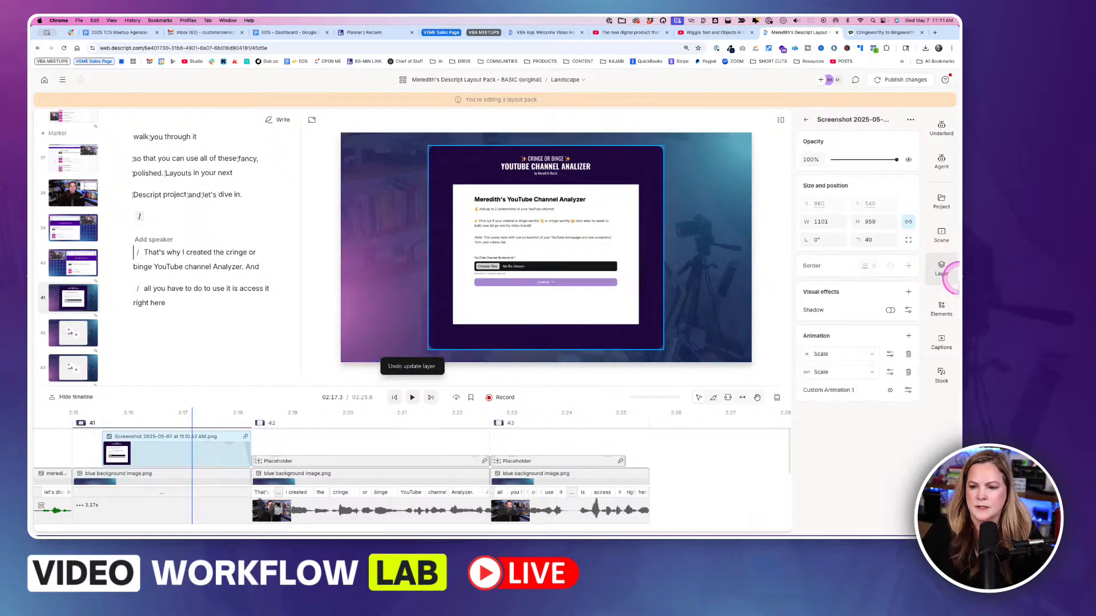
{"action": "left_click", "coordinate": [945, 277]}
{"action": "left_click", "coordinate": [945, 276]}
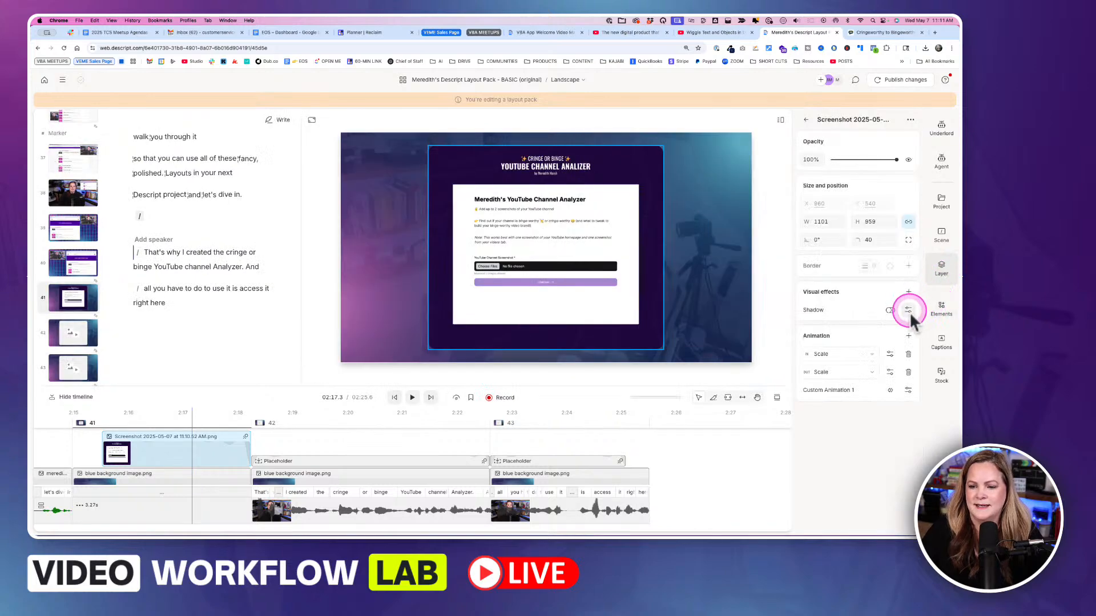
{"action": "left_click", "coordinate": [909, 266]}
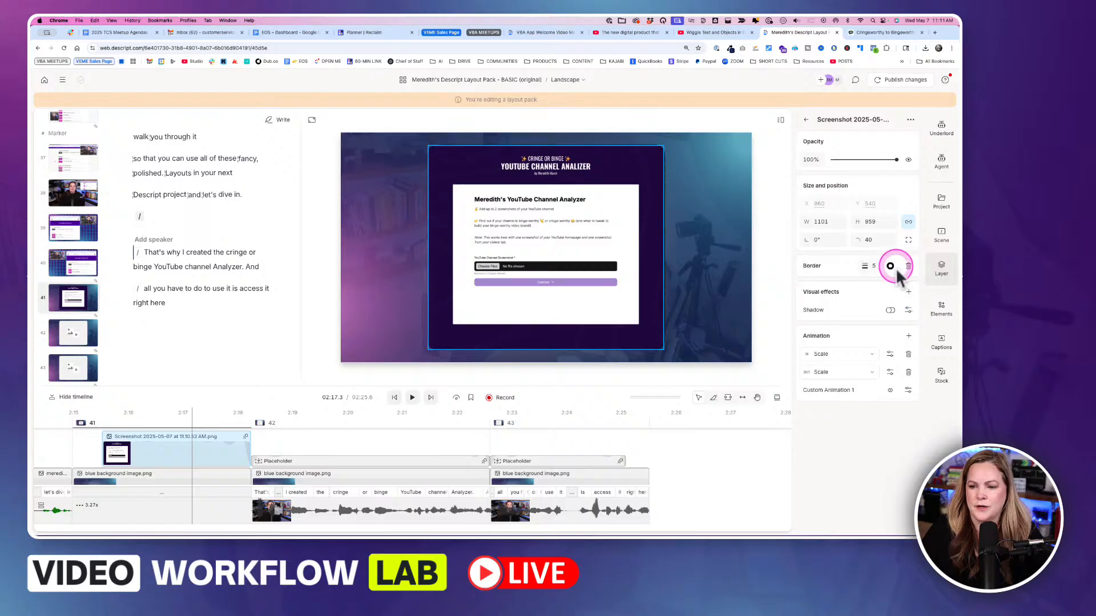
{"action": "left_click", "coordinate": [890, 266]}
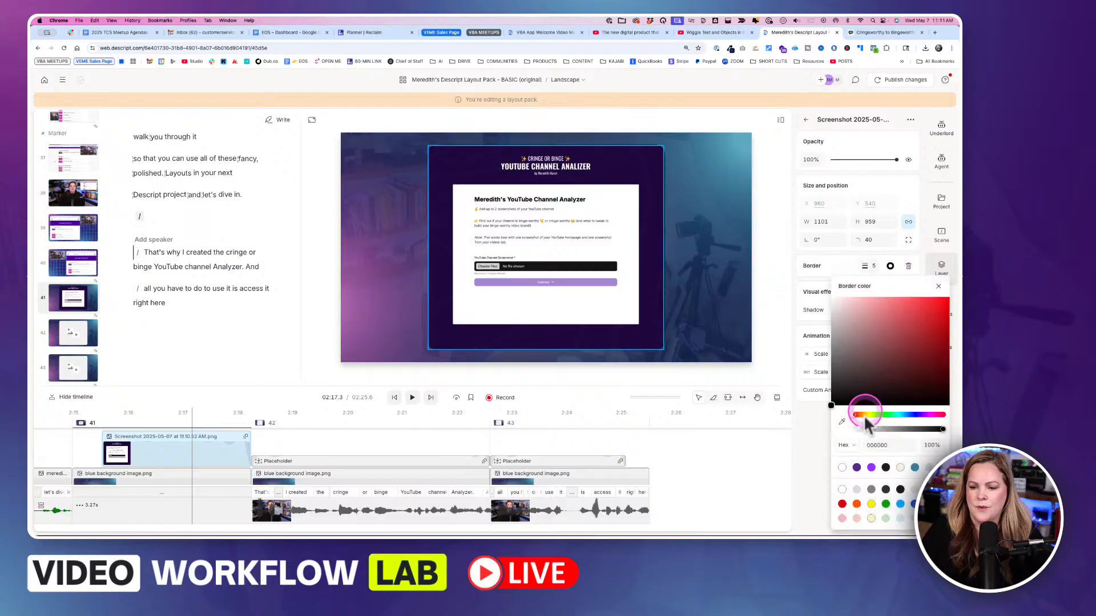
{"action": "left_click", "coordinate": [842, 468]}
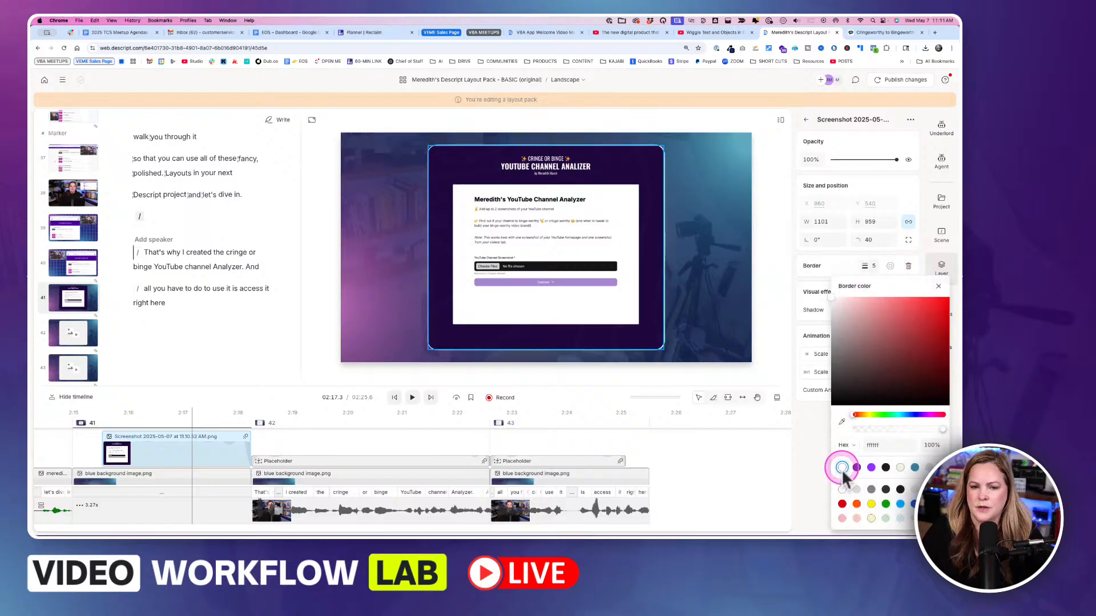
Set the screenshot's border thickness to 13 and turn on its shadow, leaving the layer deselected
{"action": "left_click", "coordinate": [876, 267]}
{"action": "left_click_drag", "start_coordinate": [873, 266], "coordinate": [879, 274]}
{"action": "left_click", "coordinate": [888, 310]}
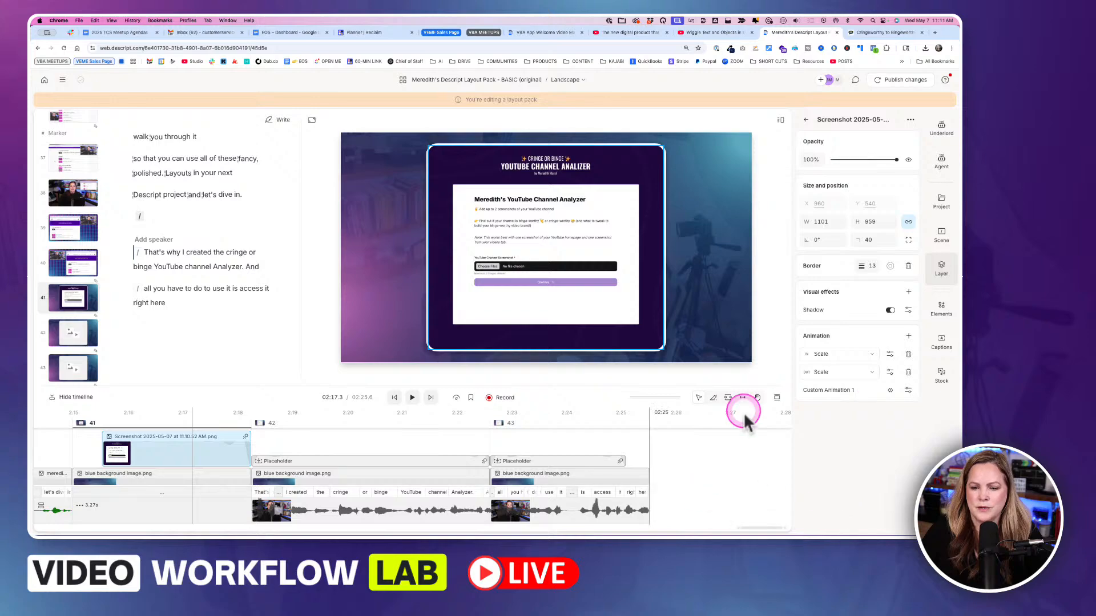
{"action": "left_click", "coordinate": [765, 350]}
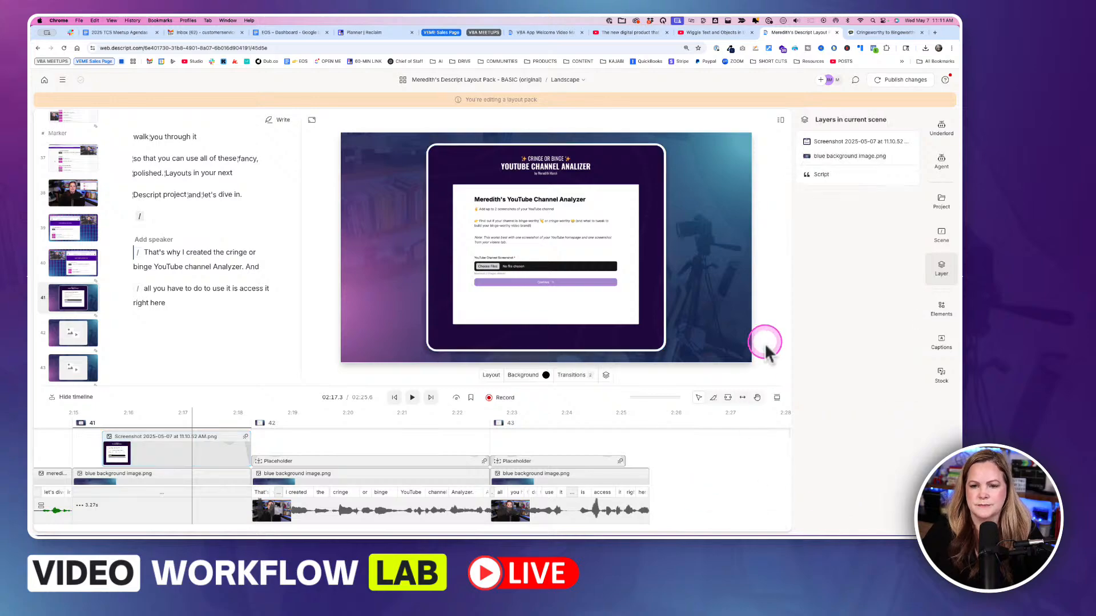
Set the screenshot layer's border thickness to 8 in scene 41
{"action": "left_click", "coordinate": [655, 306]}
{"action": "left_click", "coordinate": [871, 269]}
{"action": "left_click_drag", "start_coordinate": [871, 275], "coordinate": [867, 275]}
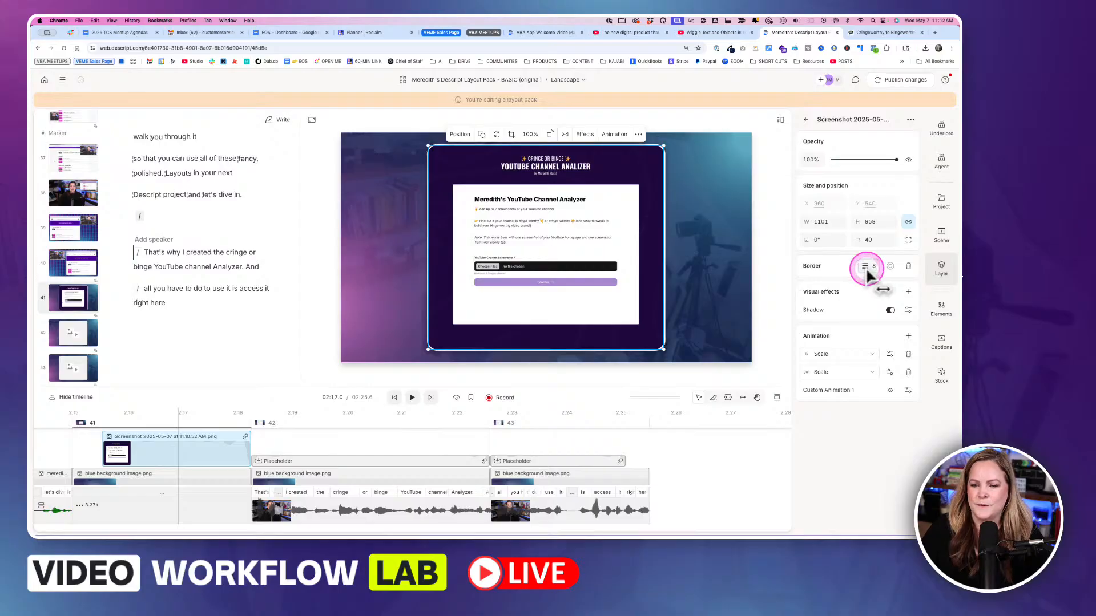
{"action": "left_click", "coordinate": [760, 448]}
Play back the transition from scene 40 into scene 41 to preview how the screenshot animates in
{"action": "left_click", "coordinate": [202, 442]}
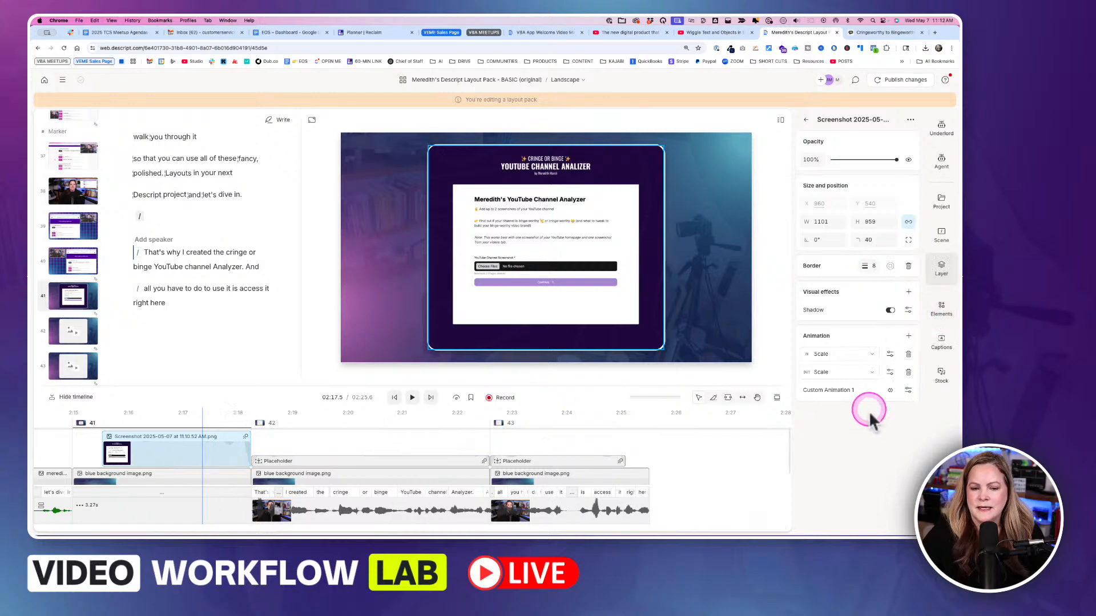
{"action": "left_click", "coordinate": [943, 279]}
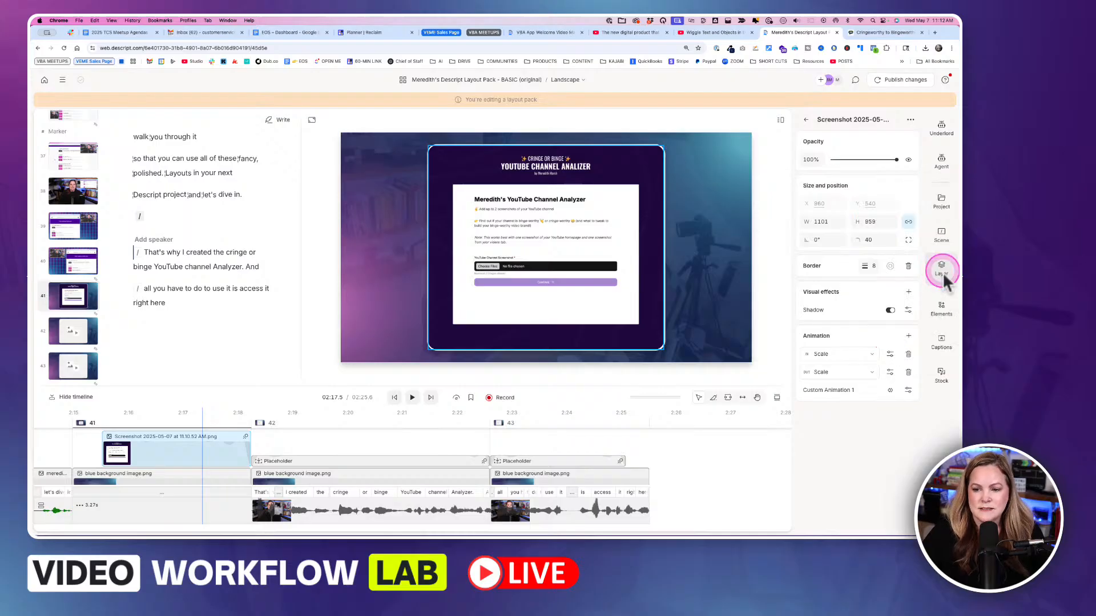
{"action": "left_click", "coordinate": [837, 361]}
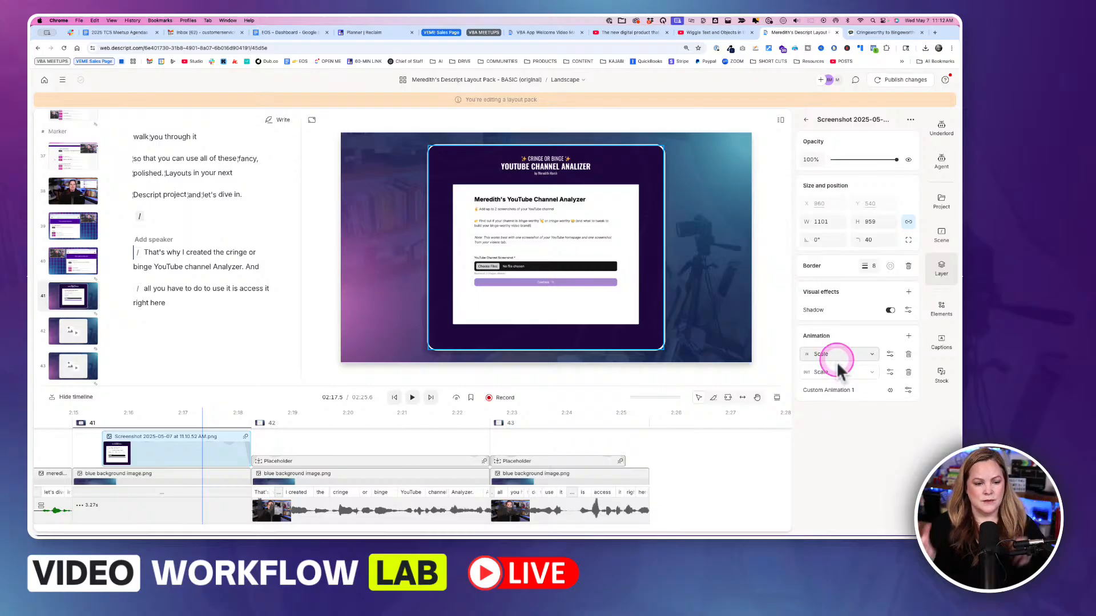
{"action": "left_click", "coordinate": [58, 446]}
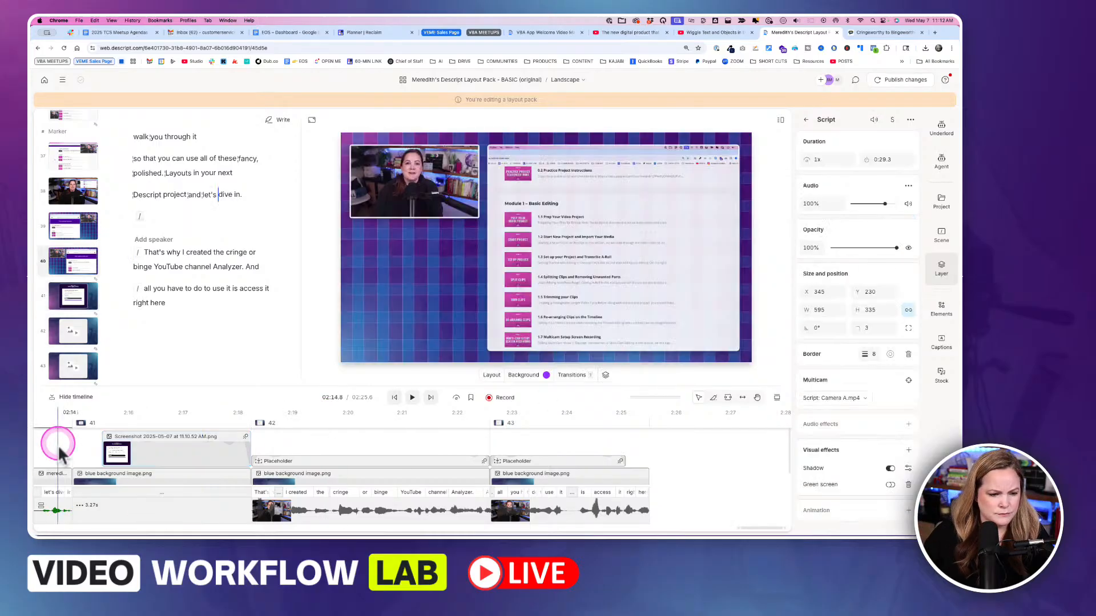
{"action": "key", "text": "space"}
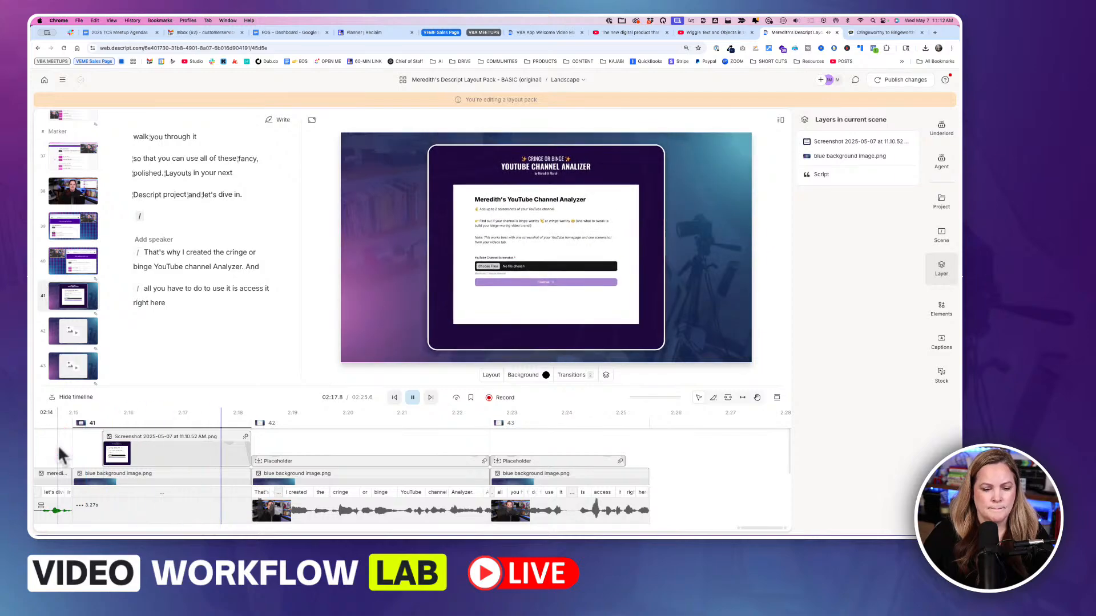
{"action": "left_click", "coordinate": [150, 417]}
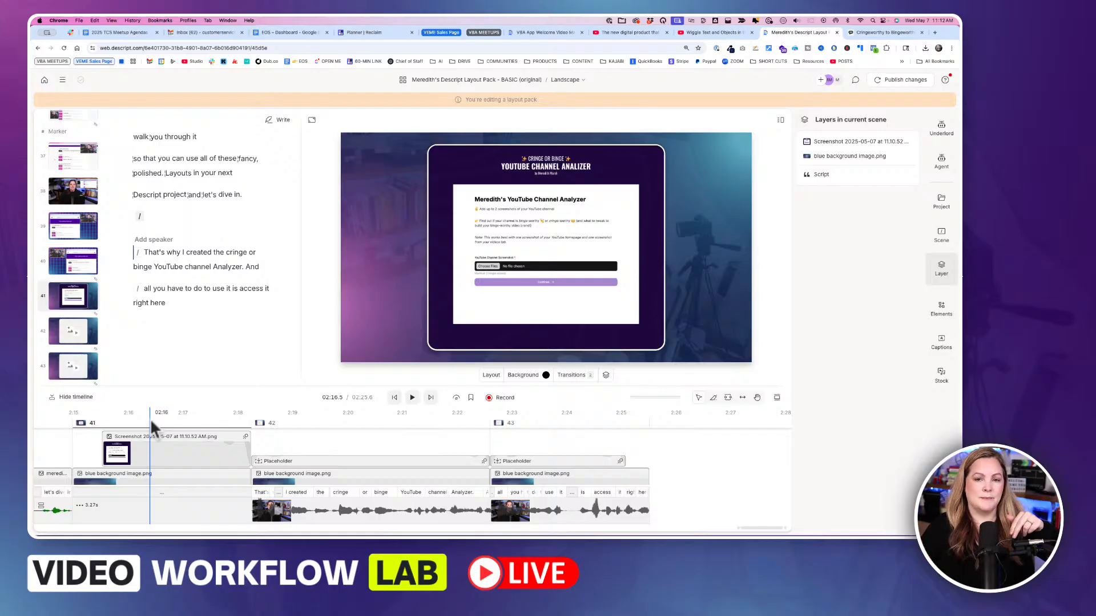
Select the screenshot in scene 41 and examine its entrance animation type, duration, easing and scale settings
{"action": "left_click", "coordinate": [201, 453]}
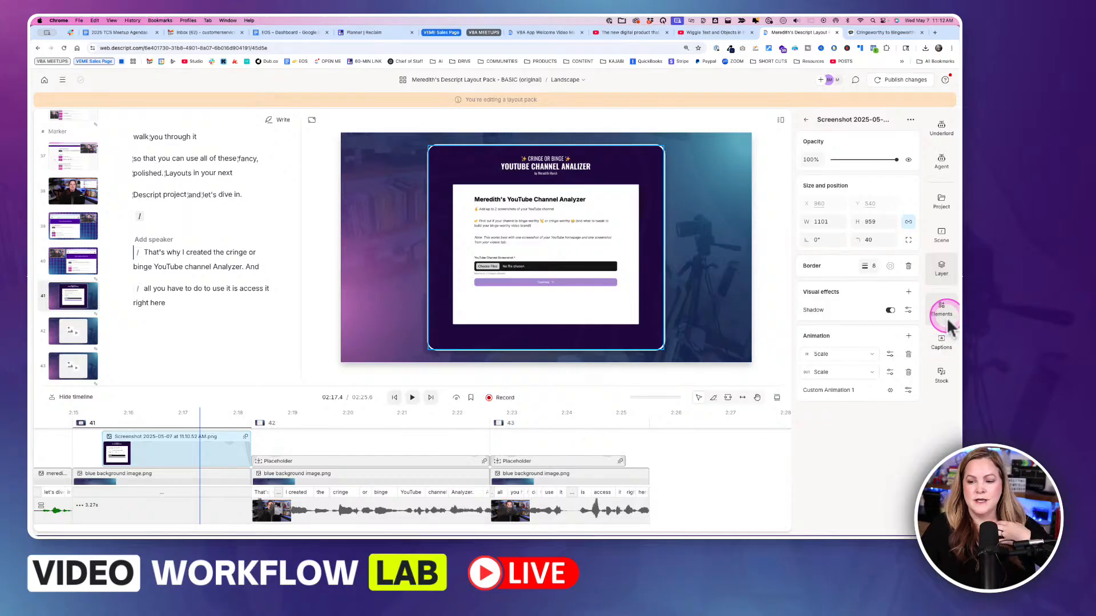
{"action": "left_click", "coordinate": [941, 270]}
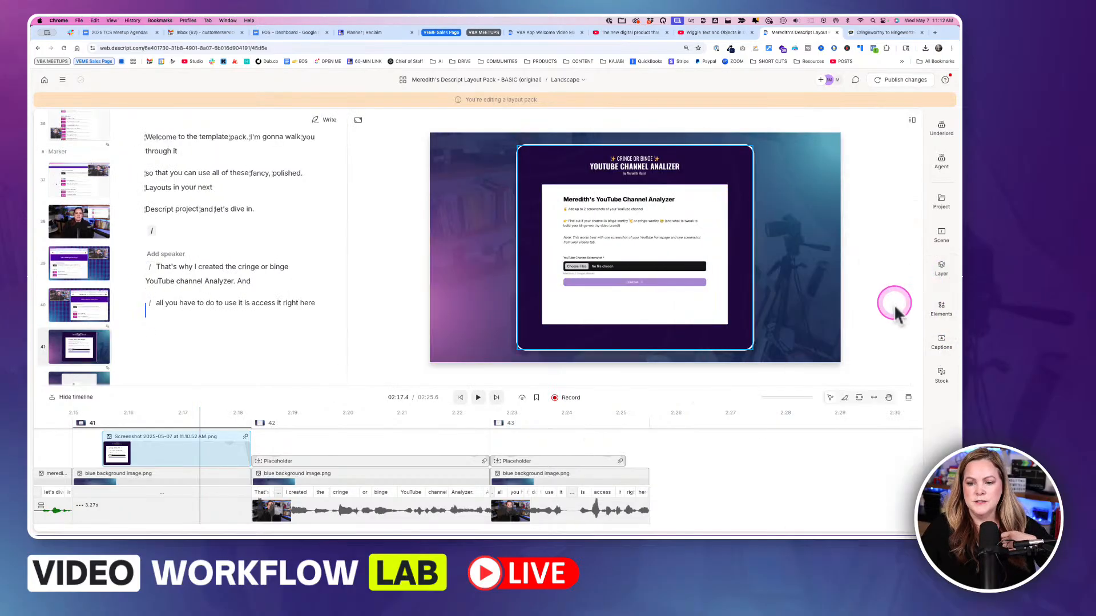
{"action": "left_click", "coordinate": [942, 270]}
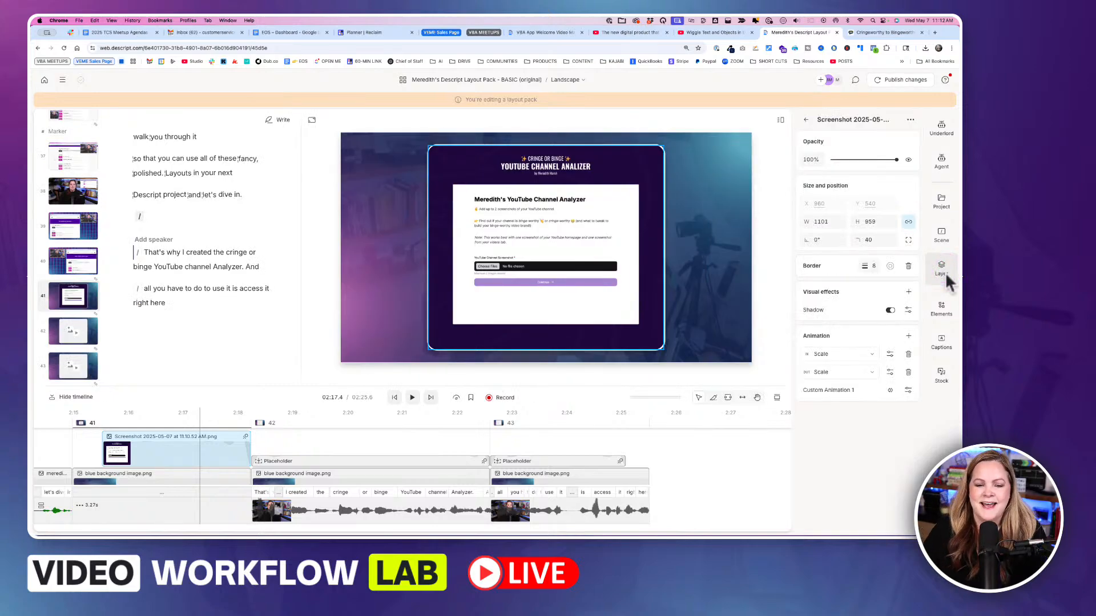
{"action": "left_click", "coordinate": [871, 354]}
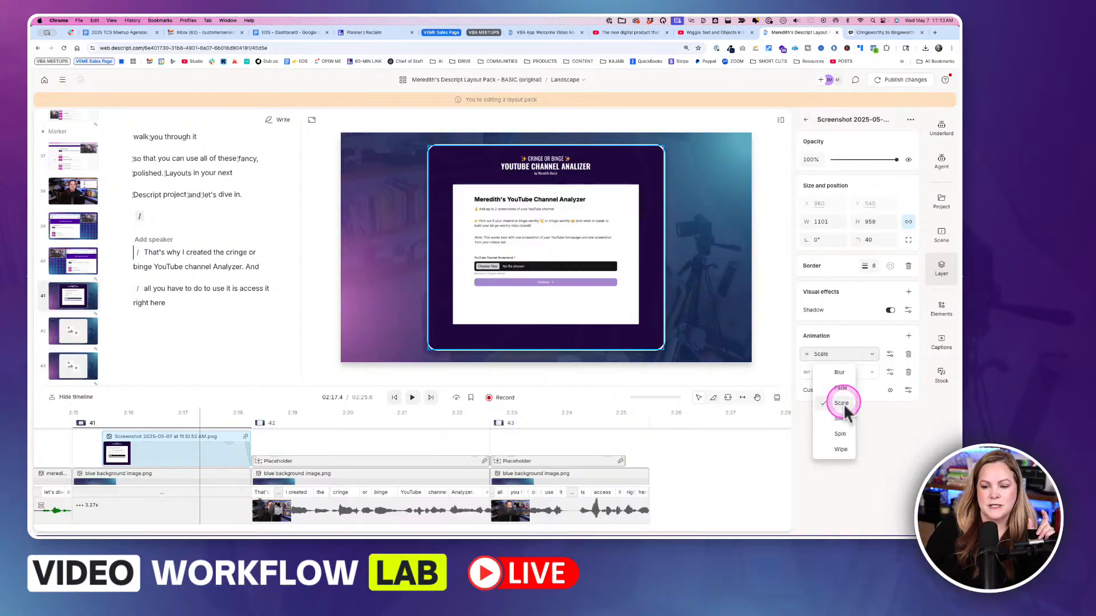
{"action": "left_click", "coordinate": [890, 357]}
{"action": "left_click", "coordinate": [890, 355]}
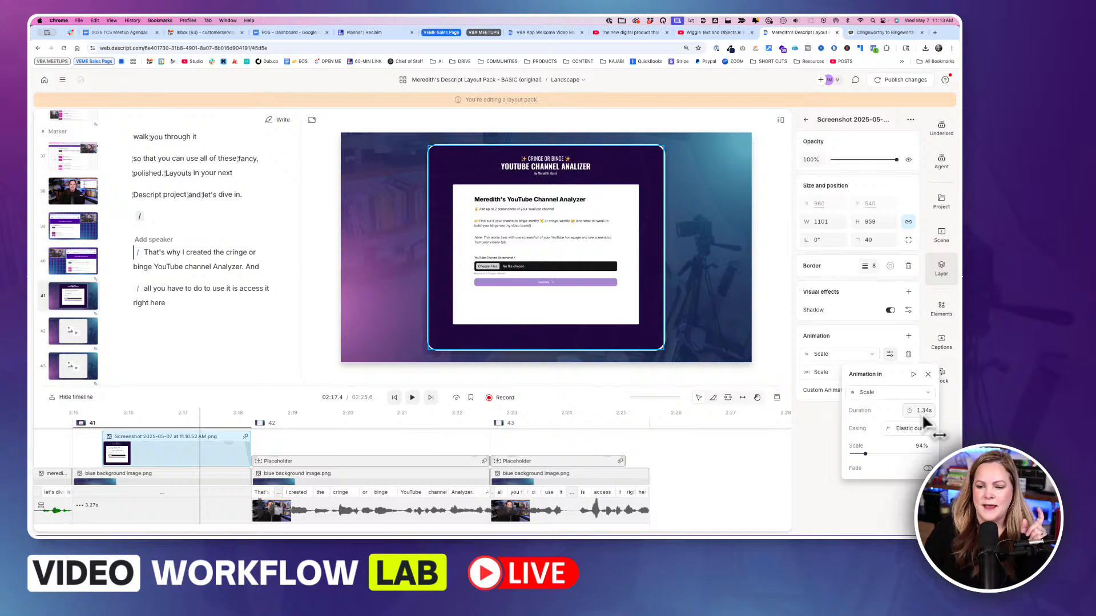
{"action": "left_click", "coordinate": [925, 429]}
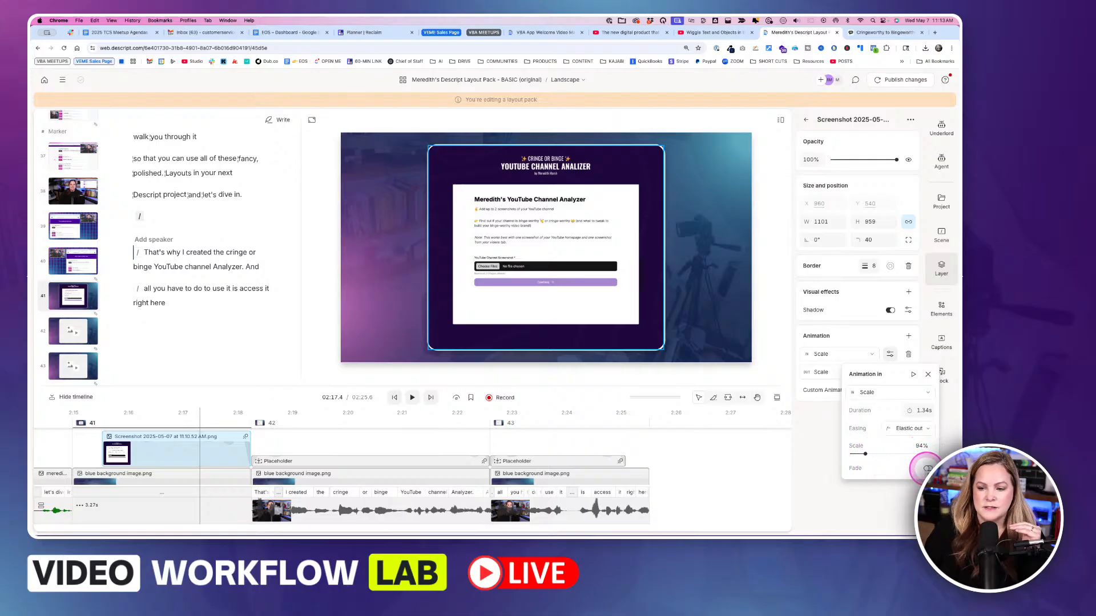
Examine the type, easing and scale settings of the screenshot's exit animation
{"action": "left_click", "coordinate": [890, 373]}
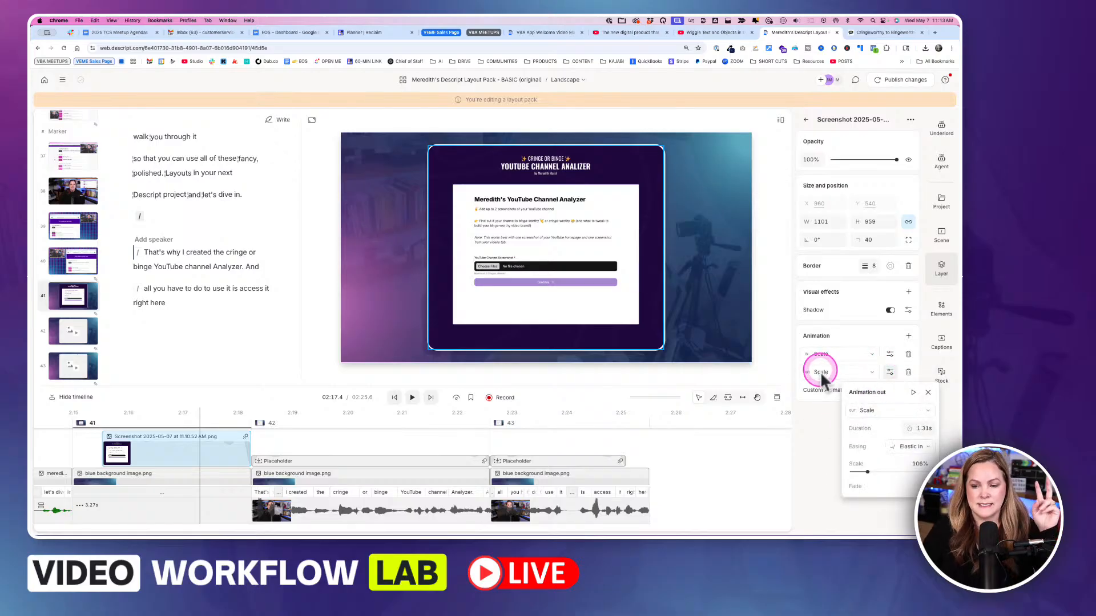
{"action": "left_click", "coordinate": [908, 410]}
{"action": "left_click", "coordinate": [910, 447]}
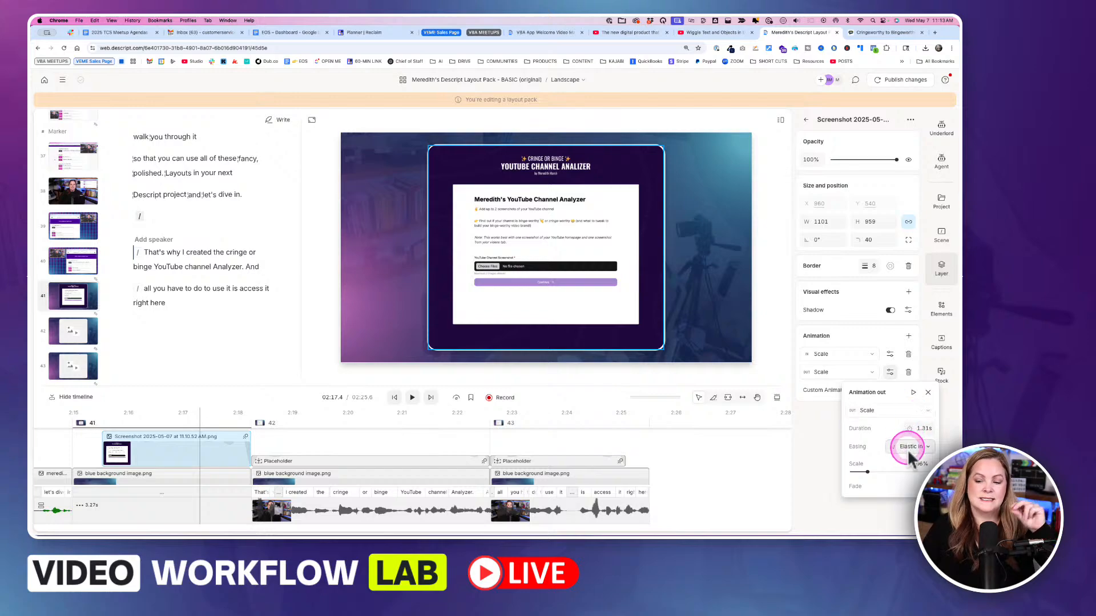
{"action": "left_click", "coordinate": [867, 472]}
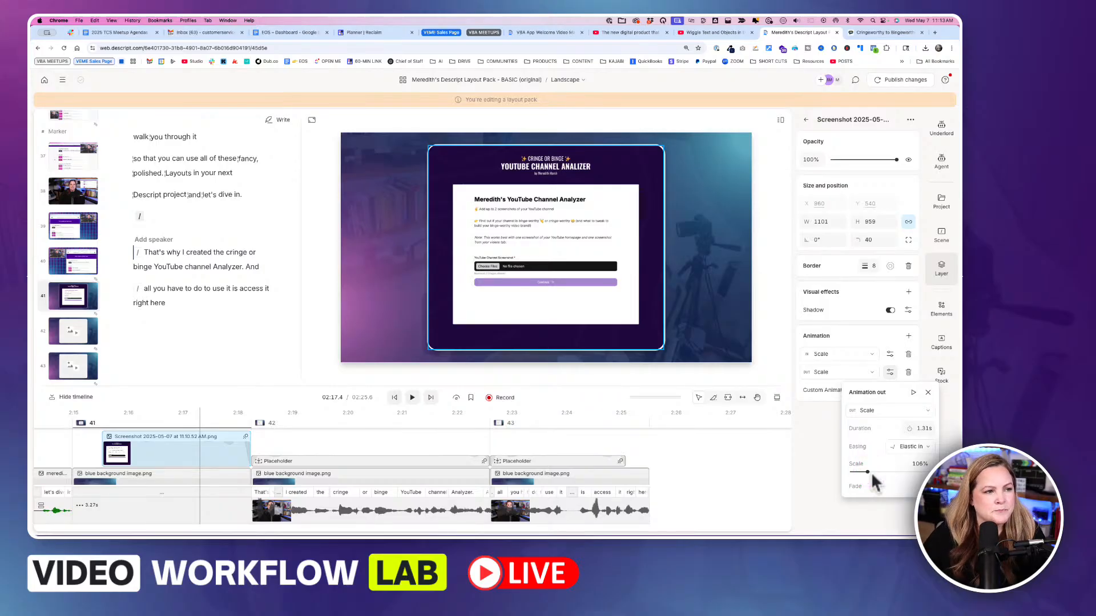
Inspect the animation curves at the start, end and middle of the screenshot clip in scene 41's timeline
{"action": "left_click", "coordinate": [166, 458]}
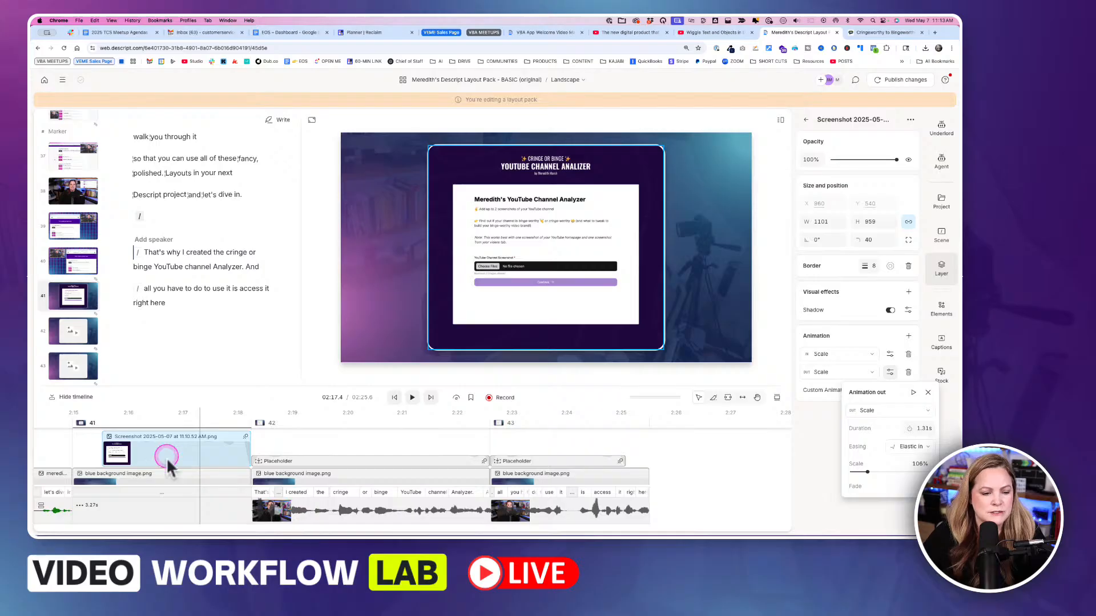
{"action": "scroll", "coordinate": [166, 457], "scroll_direction": "left", "scroll_amount": 4}
{"action": "scroll", "coordinate": [166, 458], "scroll_direction": "up", "scroll_amount": 6}
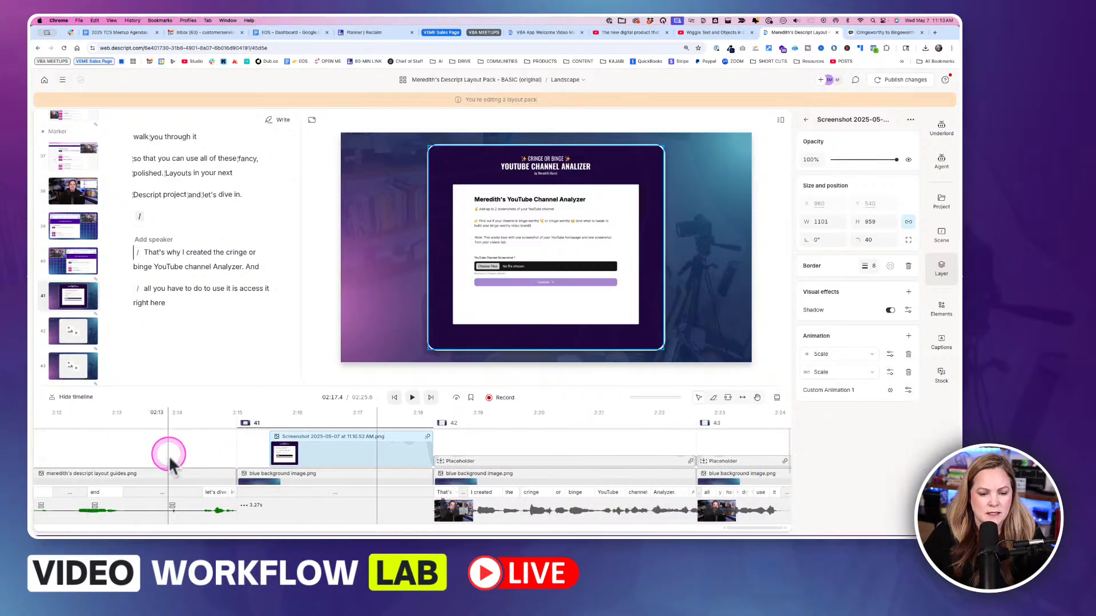
{"action": "scroll", "coordinate": [169, 455], "scroll_direction": "up", "scroll_amount": 4}
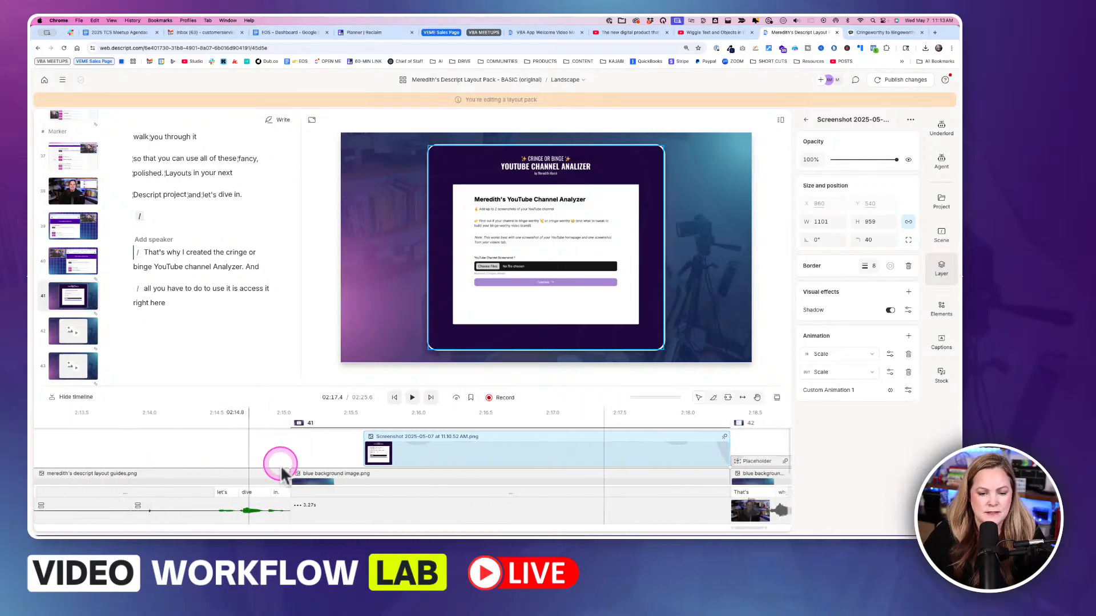
{"action": "scroll", "coordinate": [254, 471], "scroll_direction": "up", "scroll_amount": 2}
{"action": "left_click", "coordinate": [199, 457]}
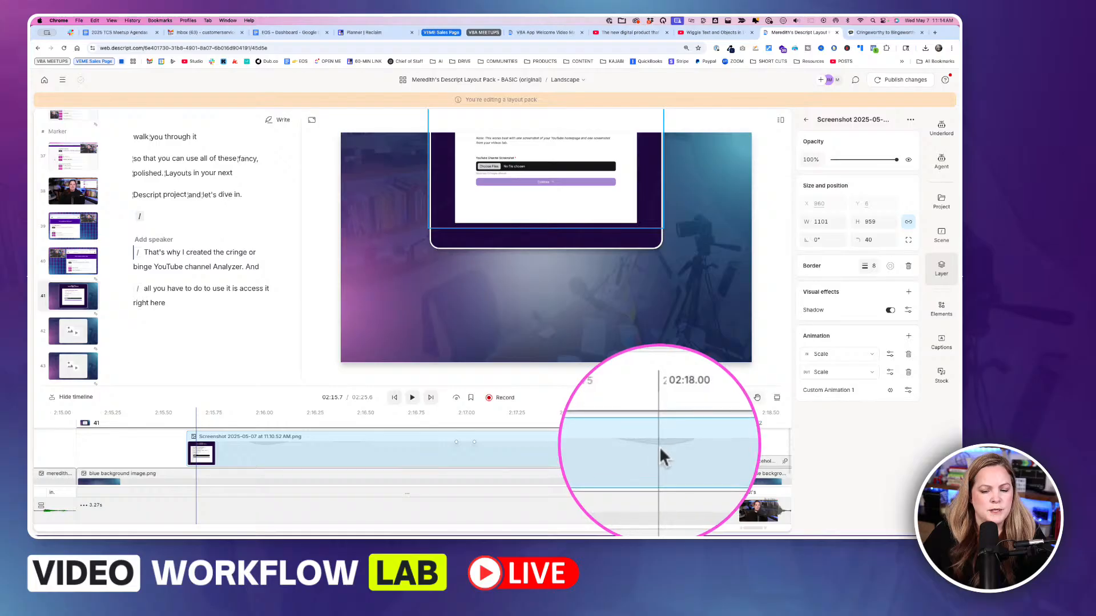
{"action": "left_click", "coordinate": [727, 454]}
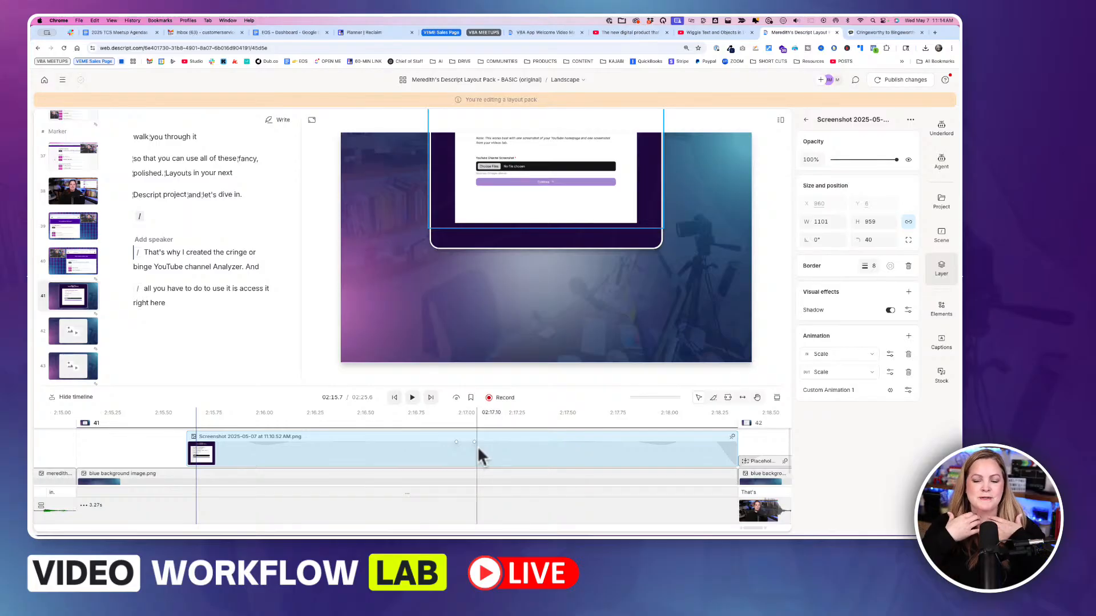
{"action": "left_click", "coordinate": [495, 450]}
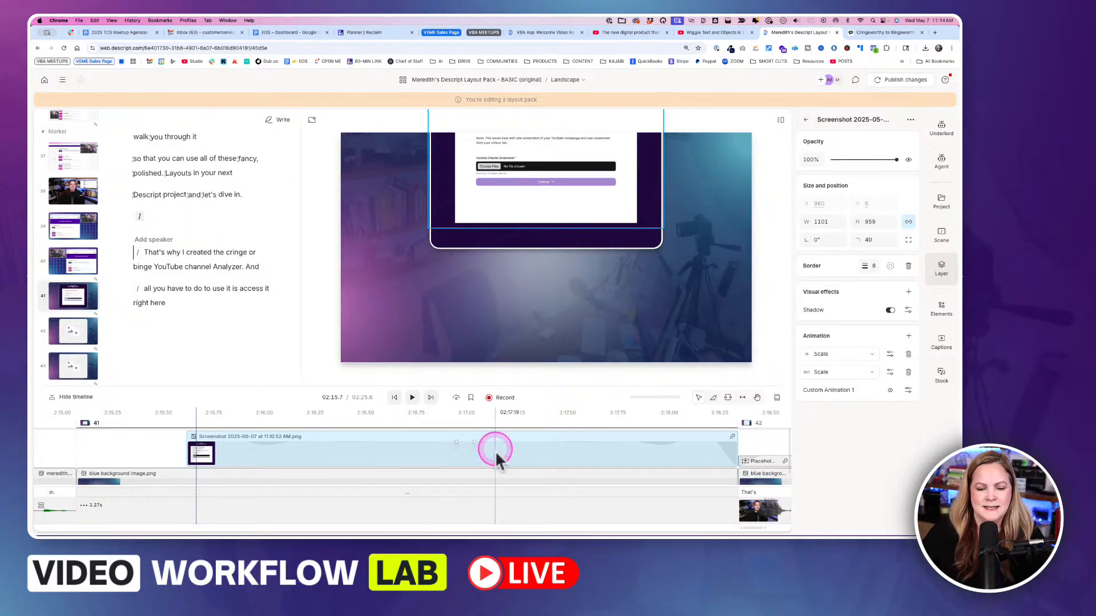
Try the Swing easing on the screenshot's Scale exit animation, and return it to Elastic in
{"action": "left_click", "coordinate": [890, 372]}
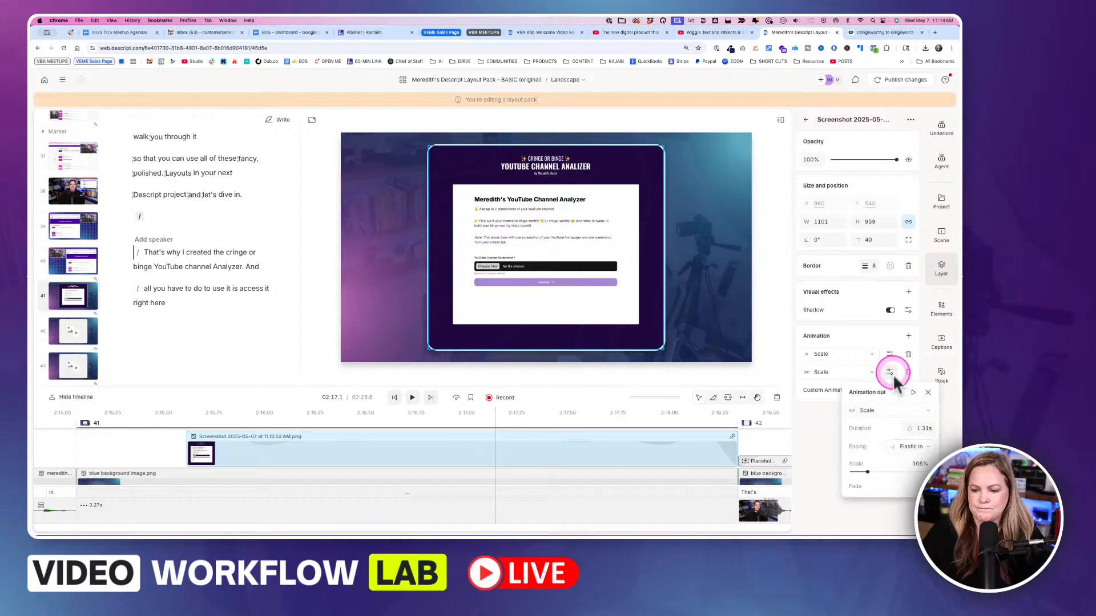
{"action": "left_click", "coordinate": [914, 450]}
{"action": "left_click", "coordinate": [907, 447]}
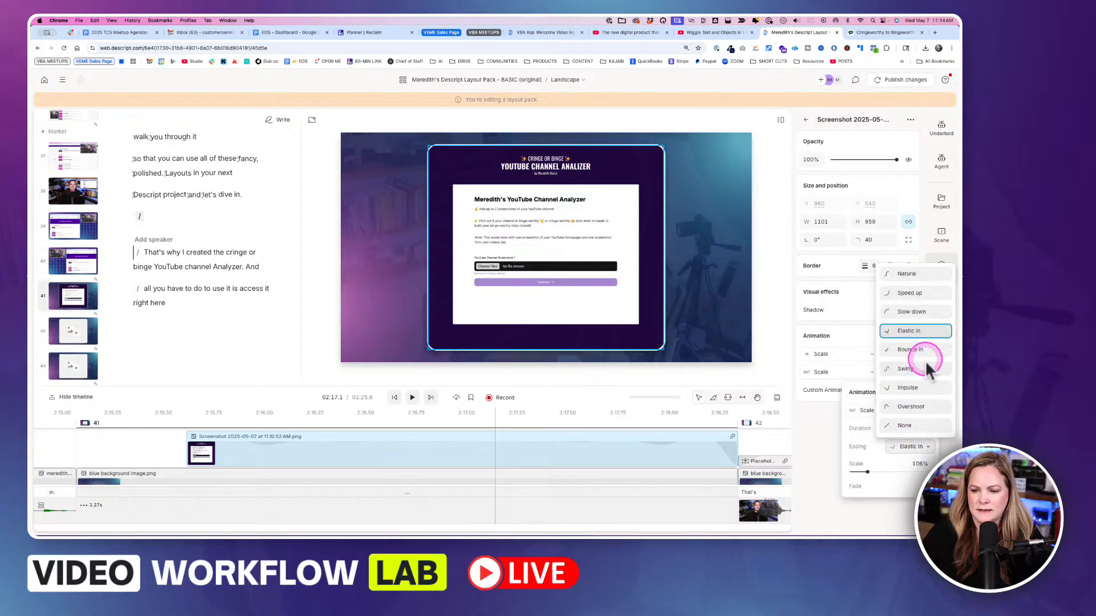
{"action": "left_click", "coordinate": [929, 370]}
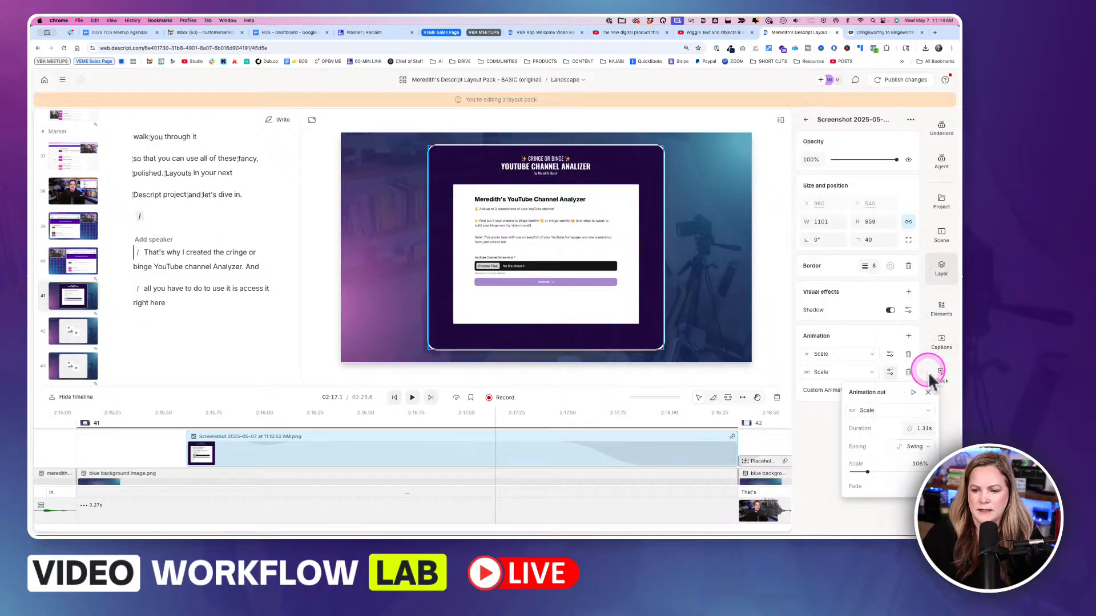
{"action": "left_click", "coordinate": [911, 447]}
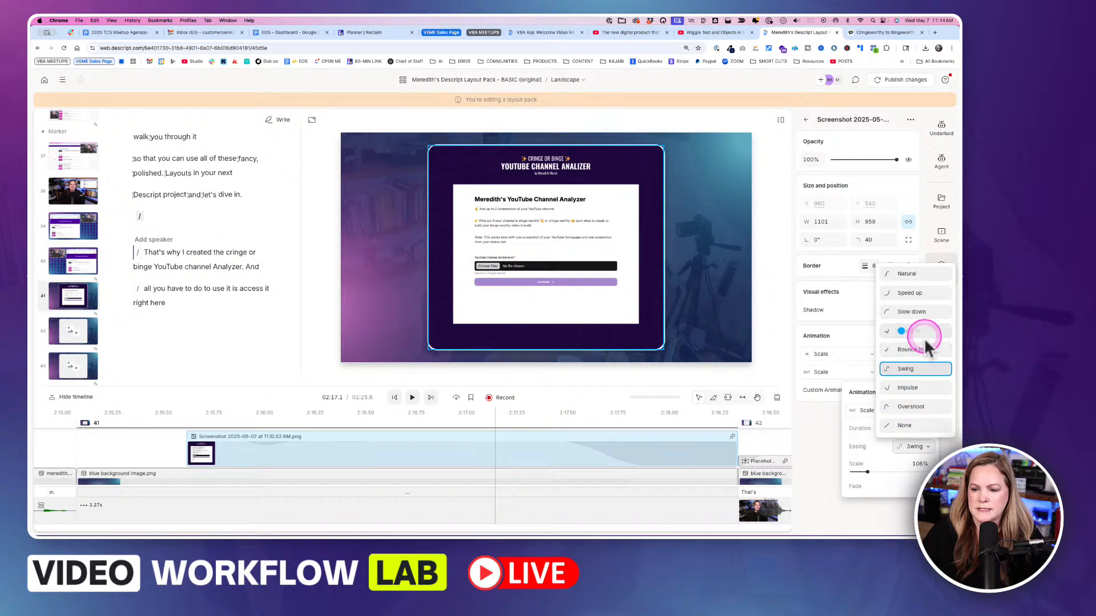
{"action": "left_click", "coordinate": [924, 335]}
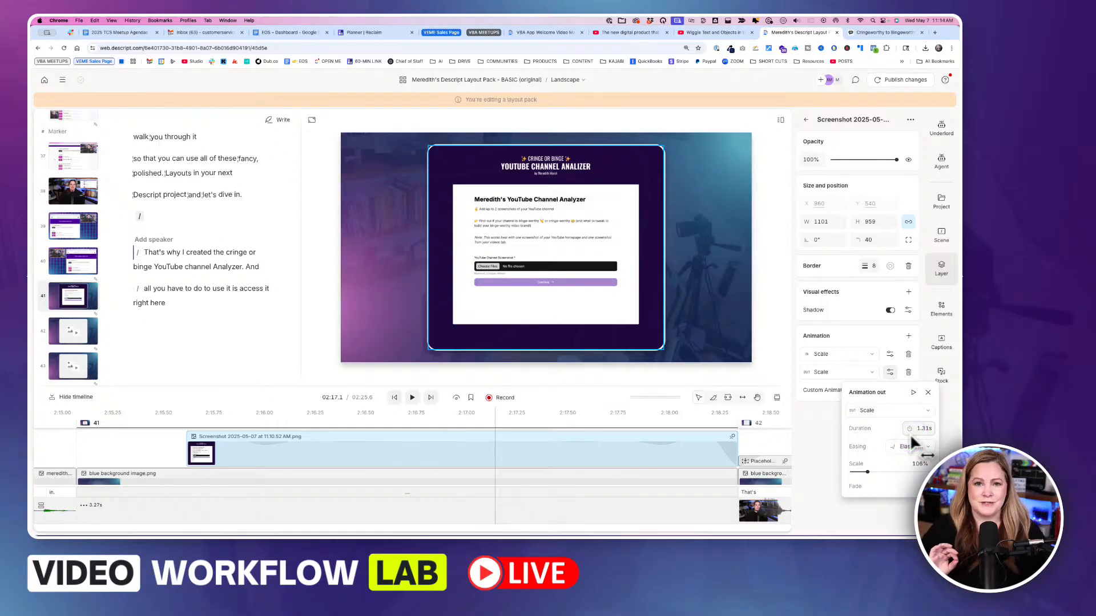
{"action": "left_click", "coordinate": [822, 423]}
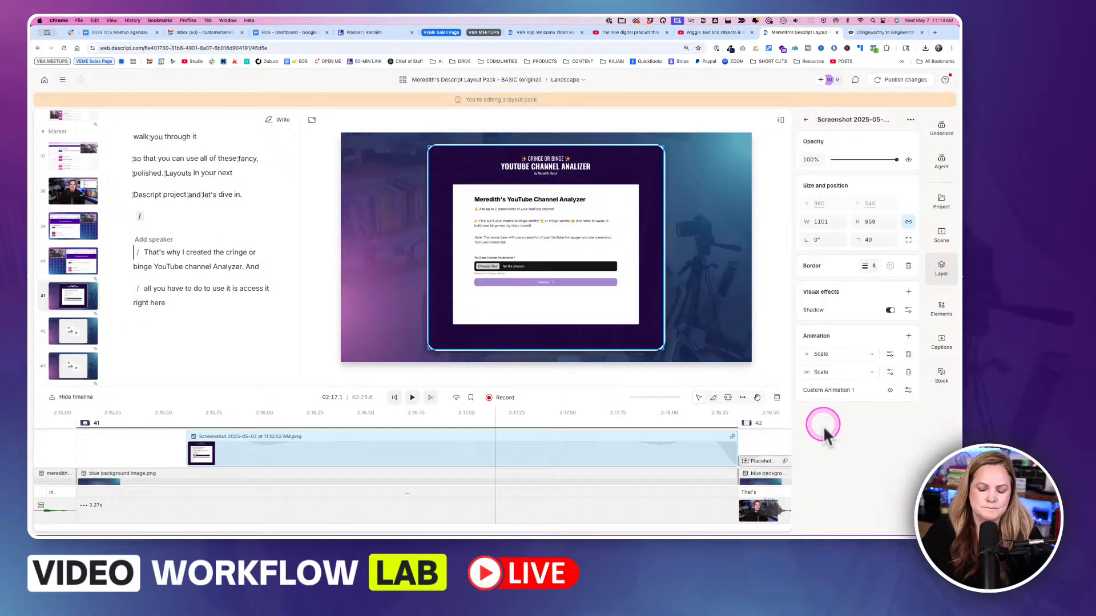
Compare the screenshot's Scale entrance animation settings with how the opening of its clip looks on the timeline
{"action": "left_click_drag", "start_coordinate": [388, 444], "coordinate": [457, 450]}
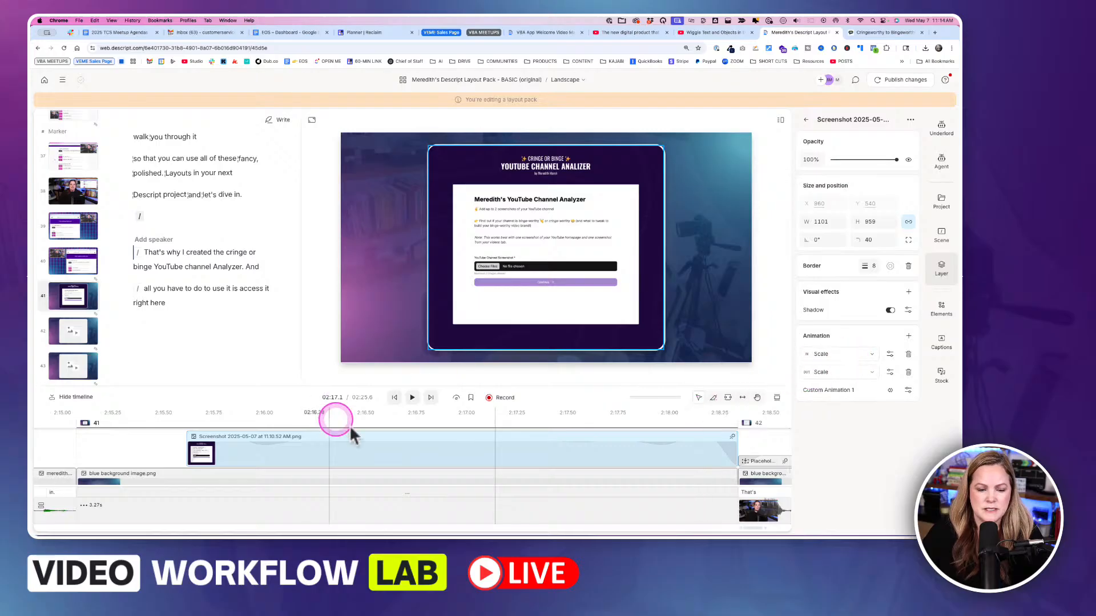
{"action": "left_click", "coordinate": [889, 355]}
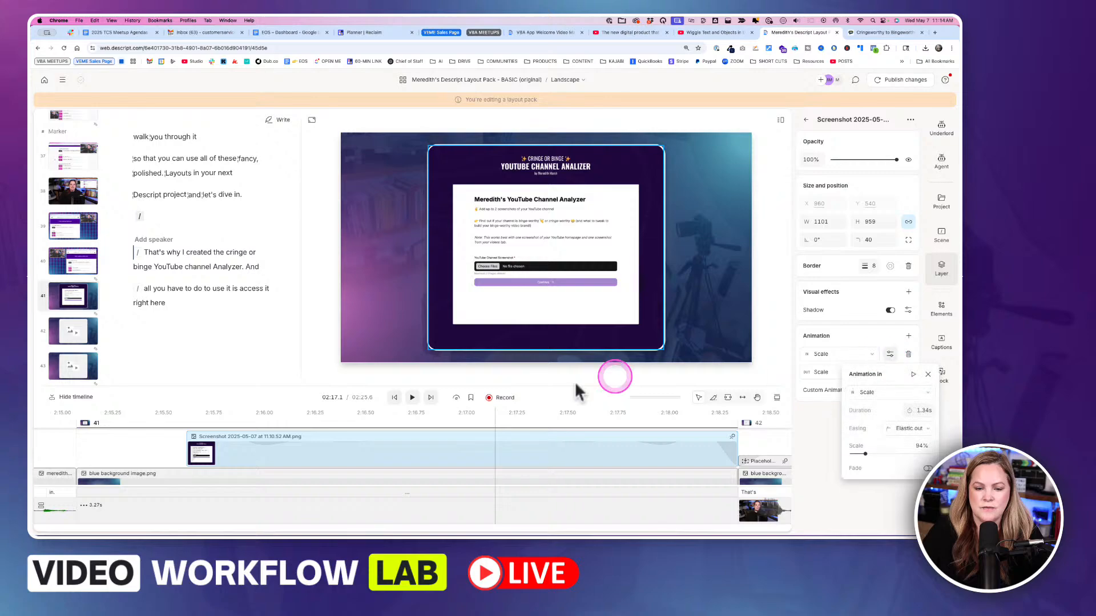
{"action": "left_click", "coordinate": [192, 420]}
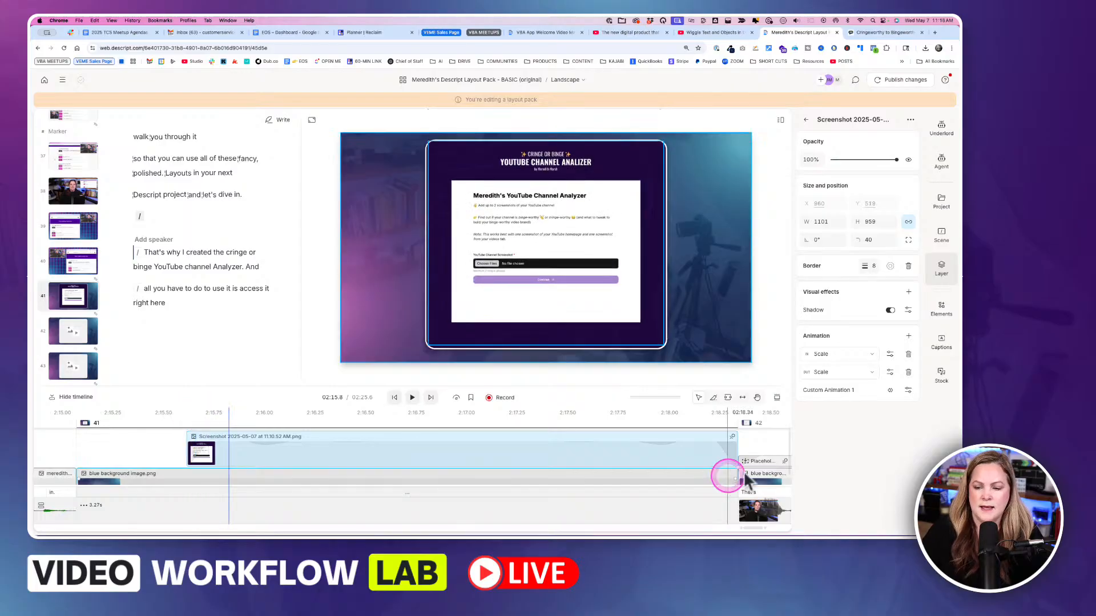
{"action": "left_click", "coordinate": [942, 270]}
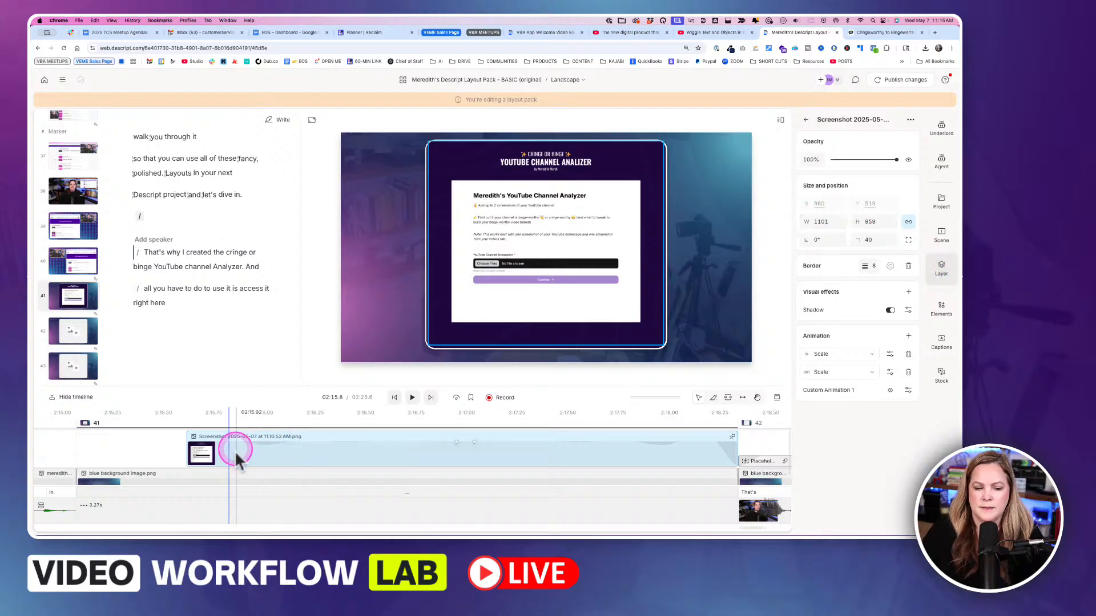
{"action": "left_click", "coordinate": [891, 354]}
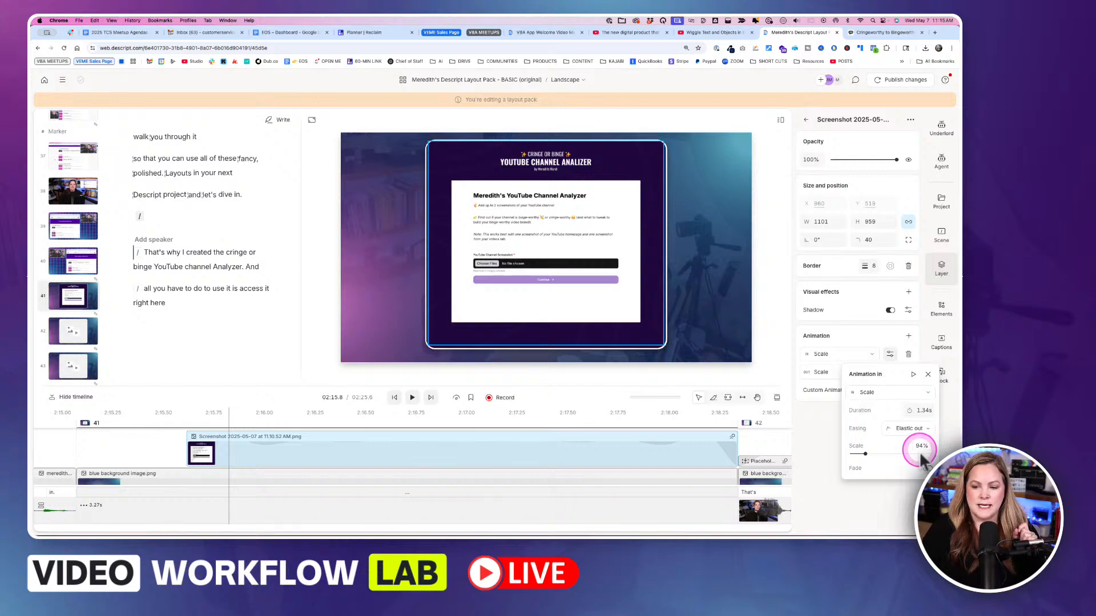
{"action": "left_click", "coordinate": [192, 413]}
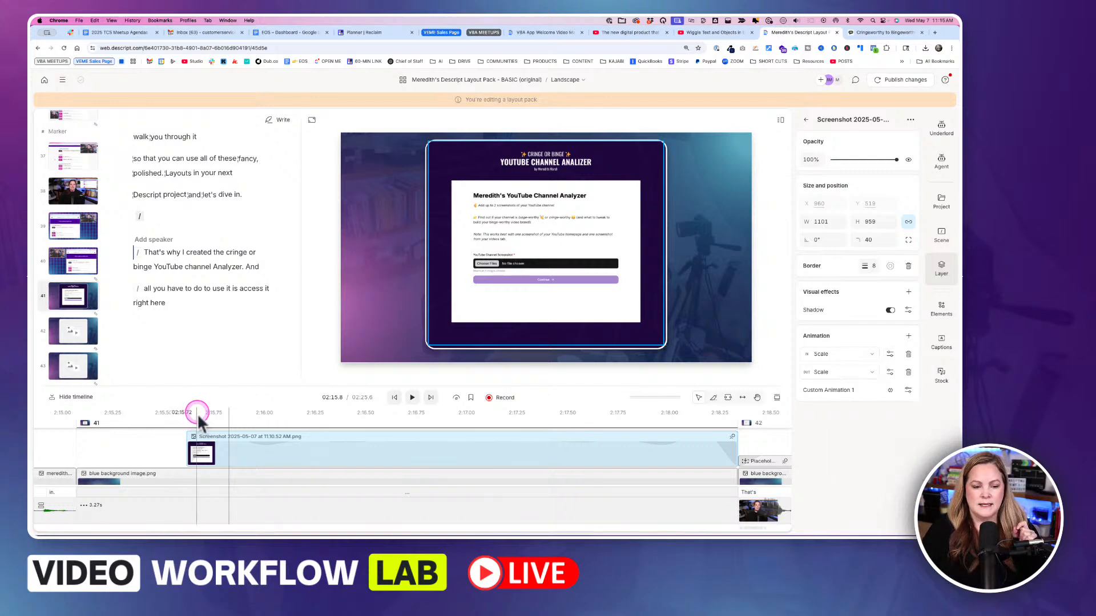
{"action": "left_click", "coordinate": [811, 378]}
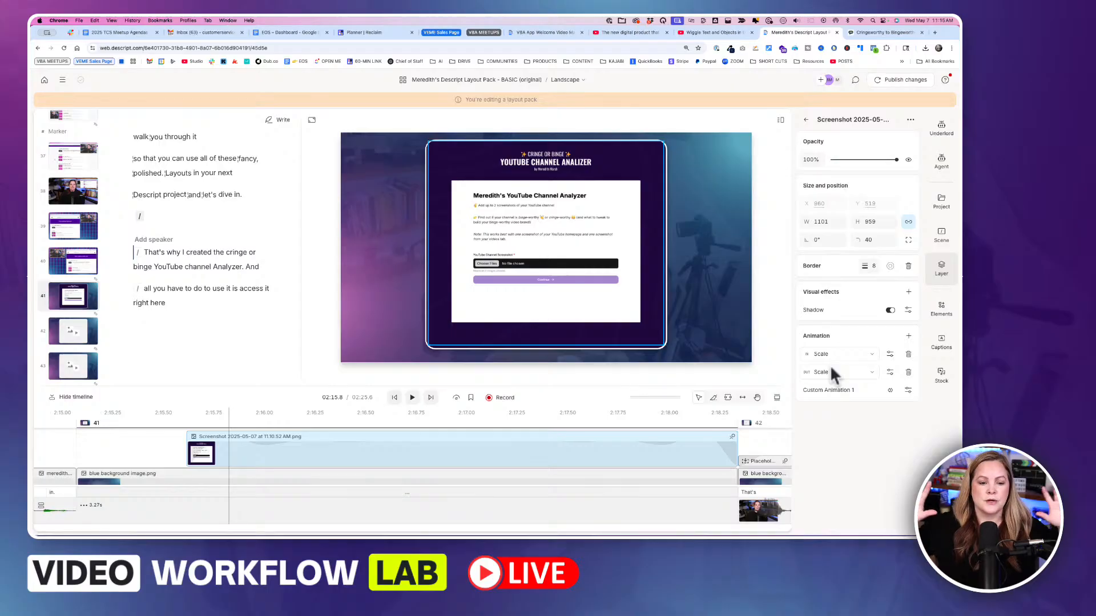
Examine the duration, easing options and scale of the screenshot's Scale entrance animation
{"action": "left_click", "coordinate": [610, 374]}
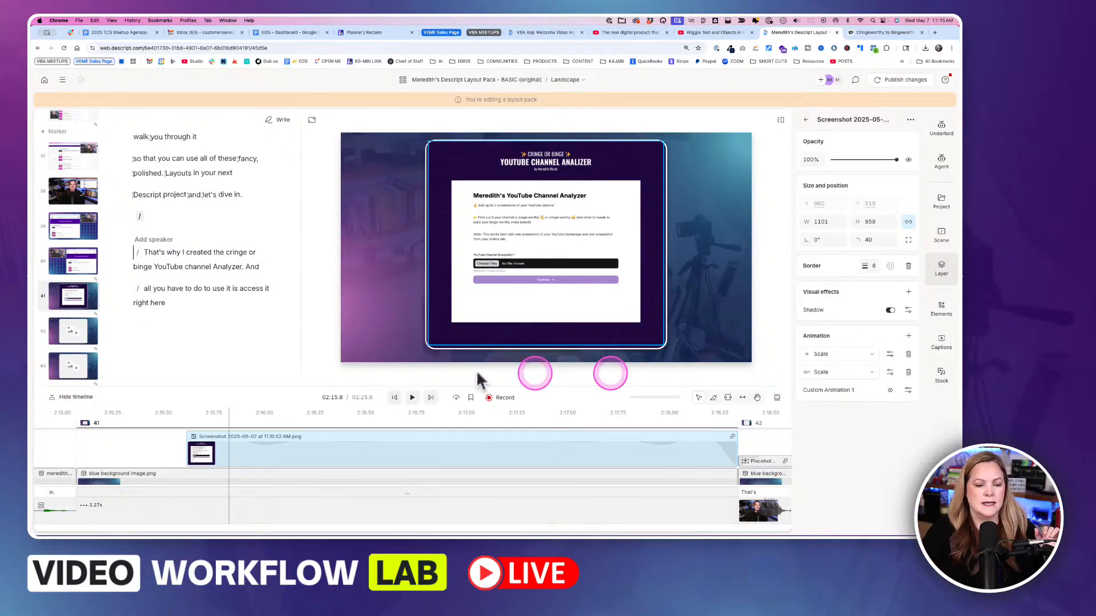
{"action": "left_click", "coordinate": [889, 355]}
{"action": "left_click", "coordinate": [910, 446]}
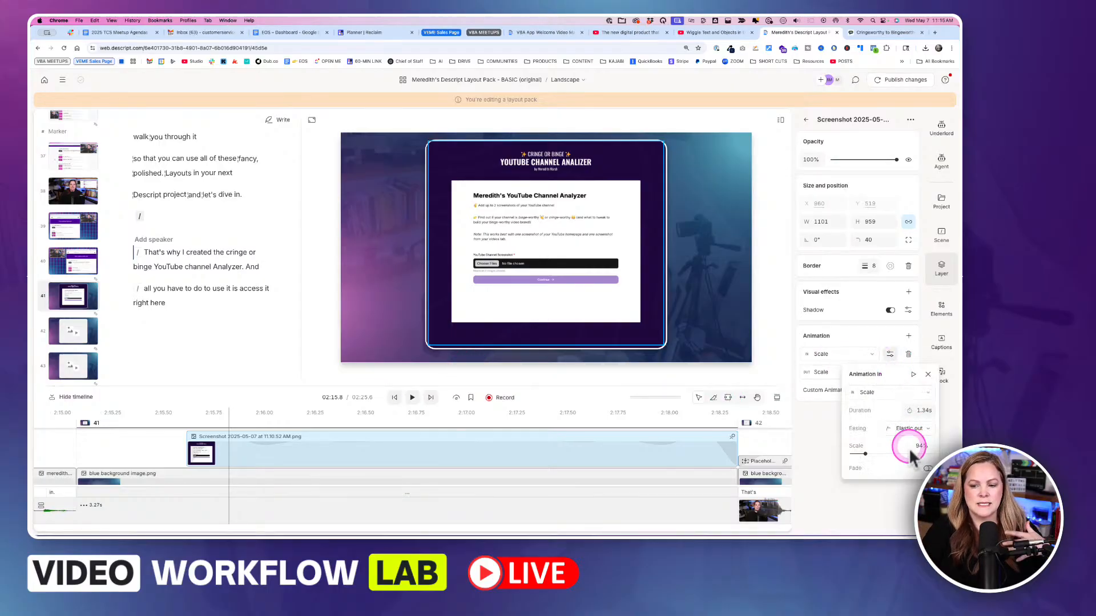
{"action": "left_click", "coordinate": [916, 447]}
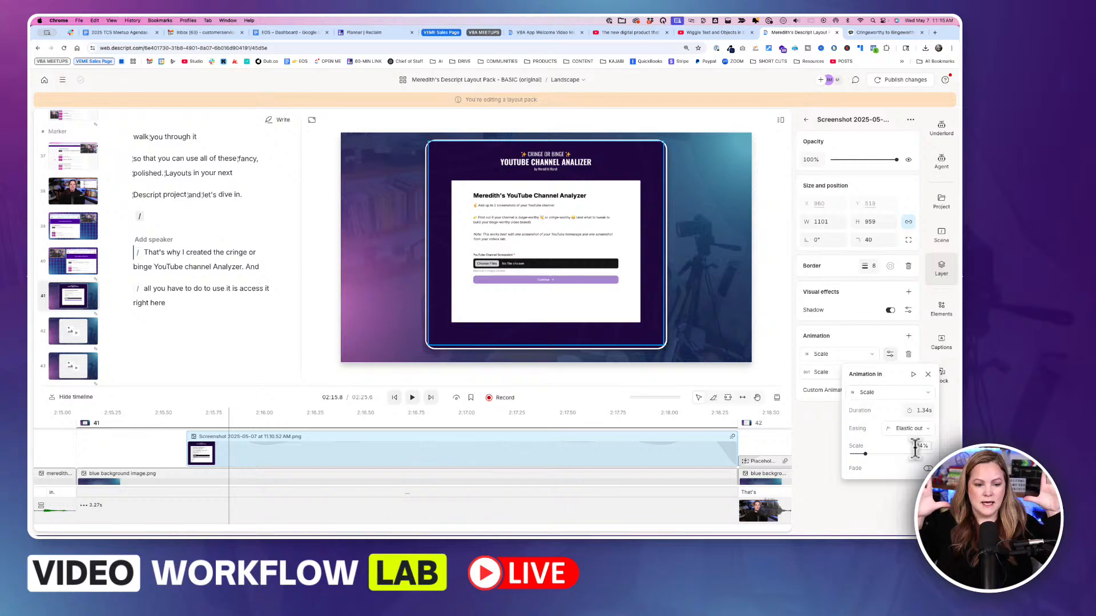
{"action": "left_click", "coordinate": [914, 431]}
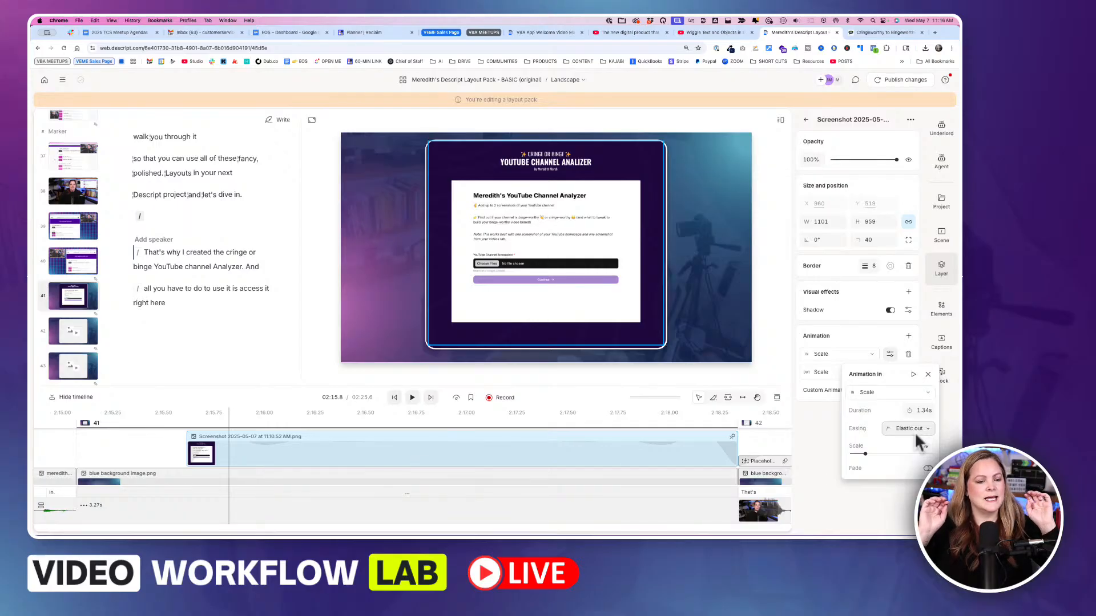
{"action": "left_click", "coordinate": [914, 432]}
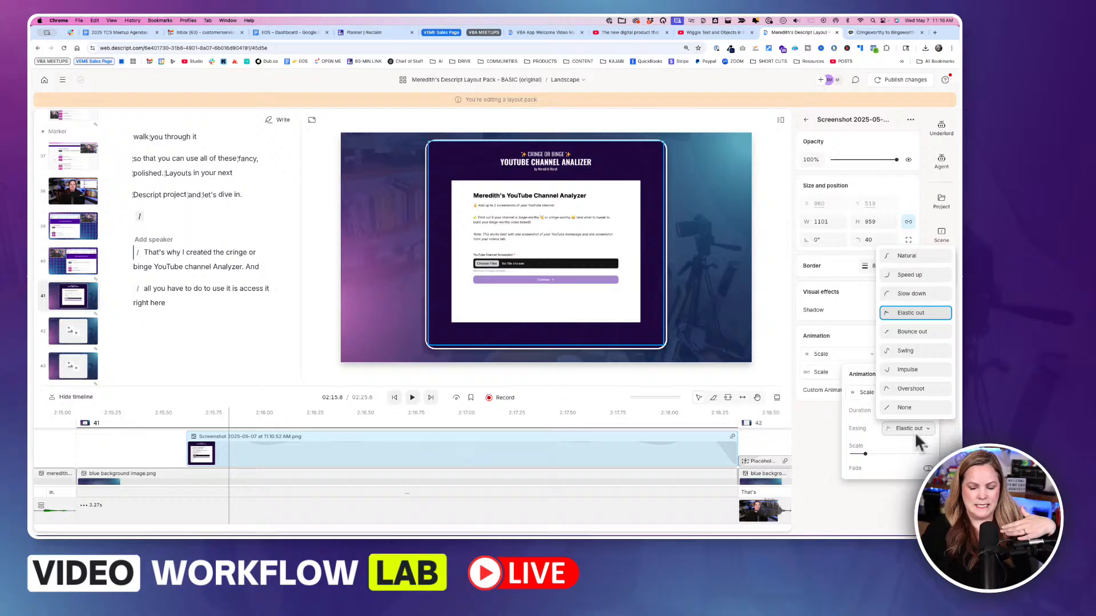
{"action": "left_click", "coordinate": [906, 433]}
{"action": "left_click", "coordinate": [873, 428]}
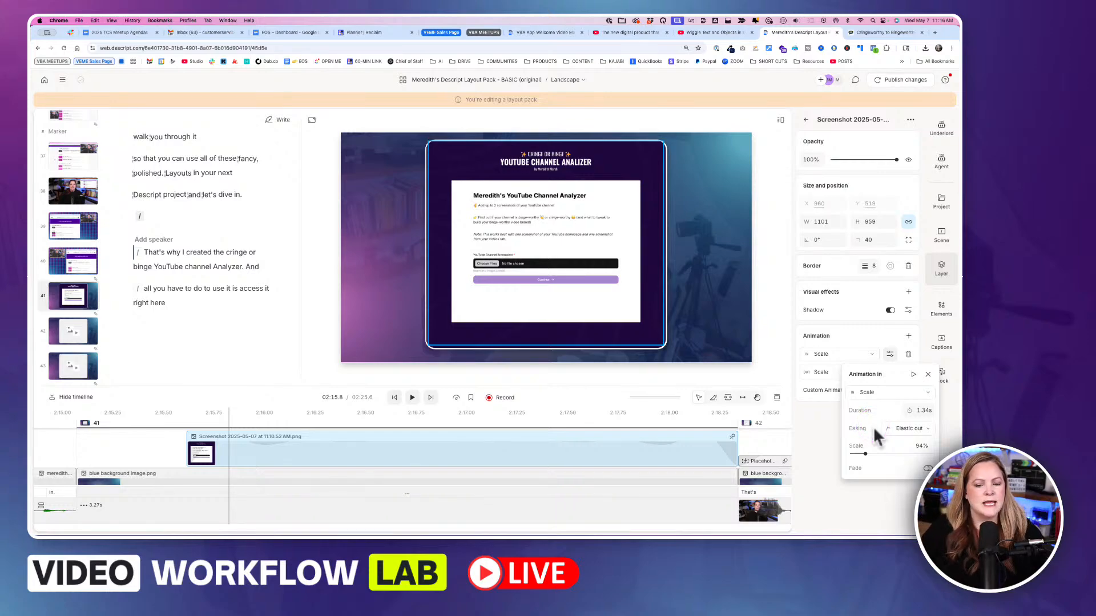
Set the preview playback speed to 0.5x and play the screenshot's entrance from just before its clip begins
{"action": "left_click", "coordinate": [457, 398]}
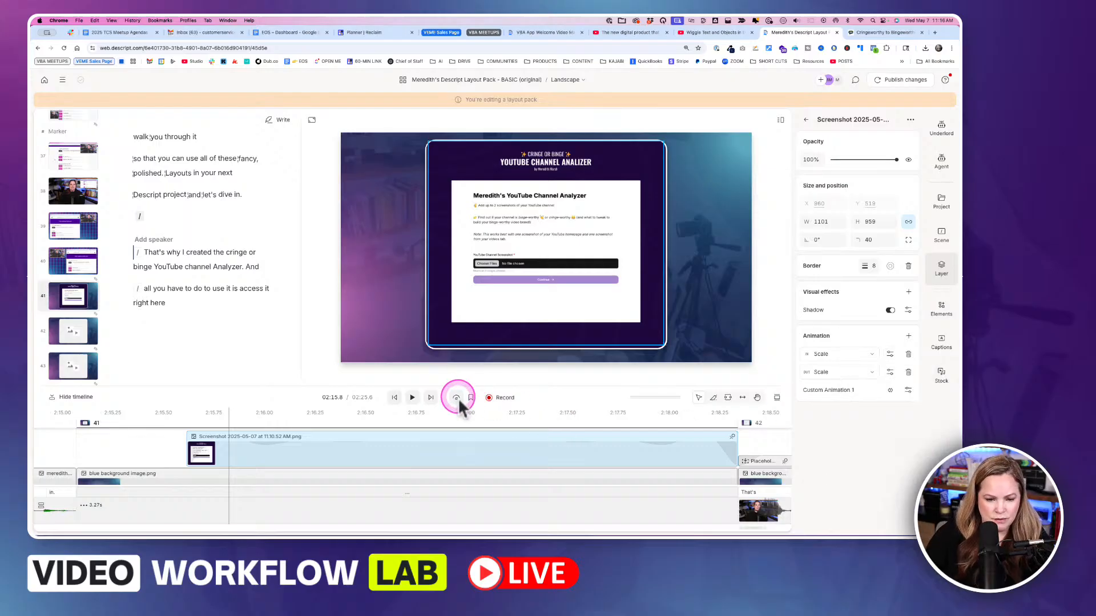
{"action": "left_click", "coordinate": [457, 397]}
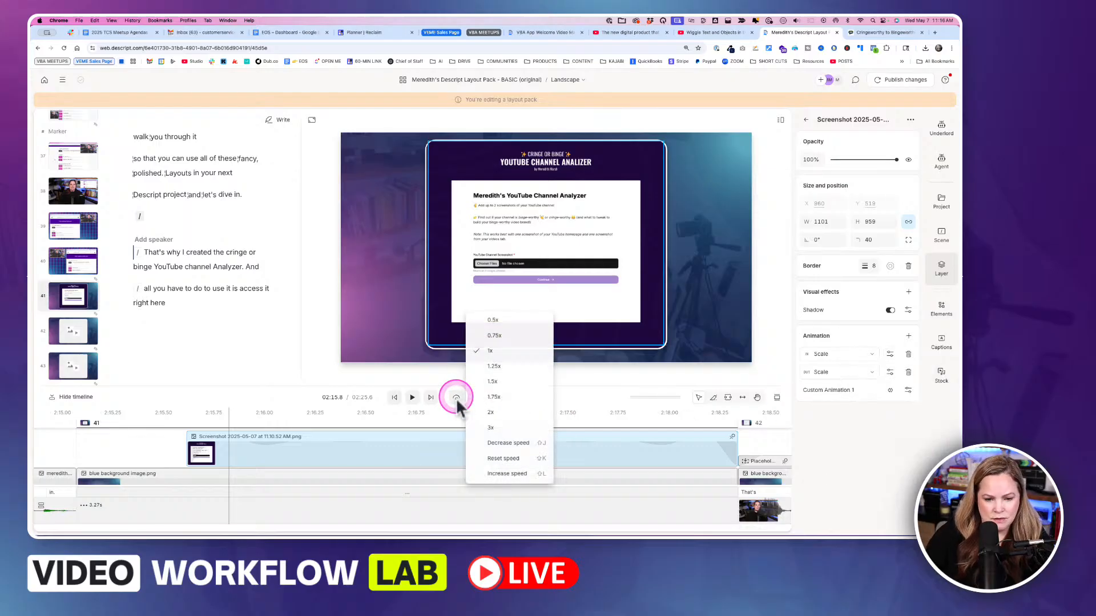
{"action": "left_click", "coordinate": [498, 321]}
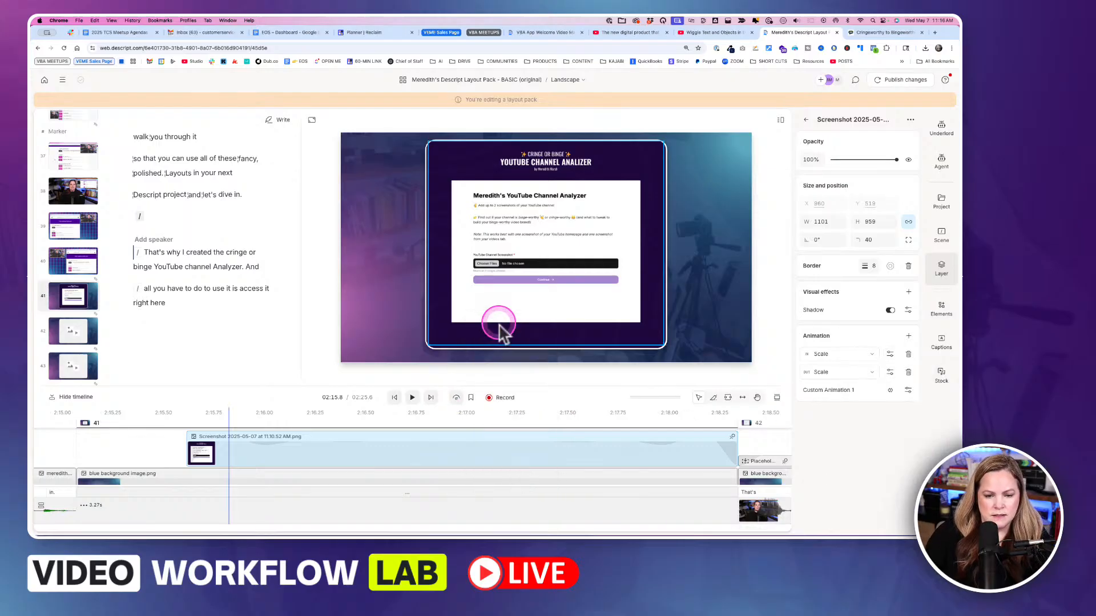
{"action": "left_click", "coordinate": [174, 416]}
{"action": "key", "text": "space"}
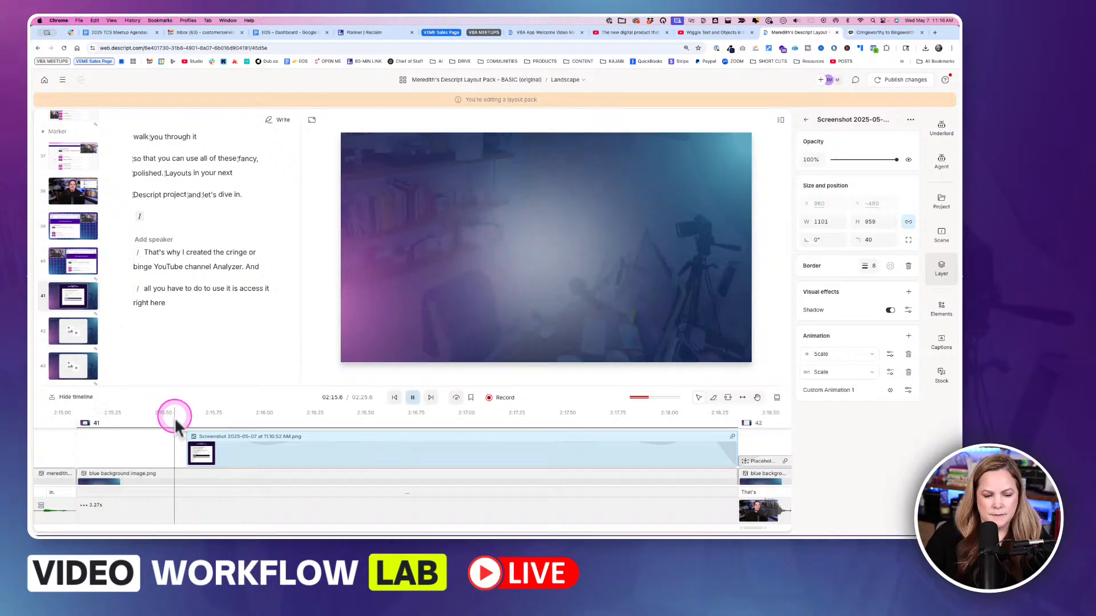
{"action": "key", "text": "space"}
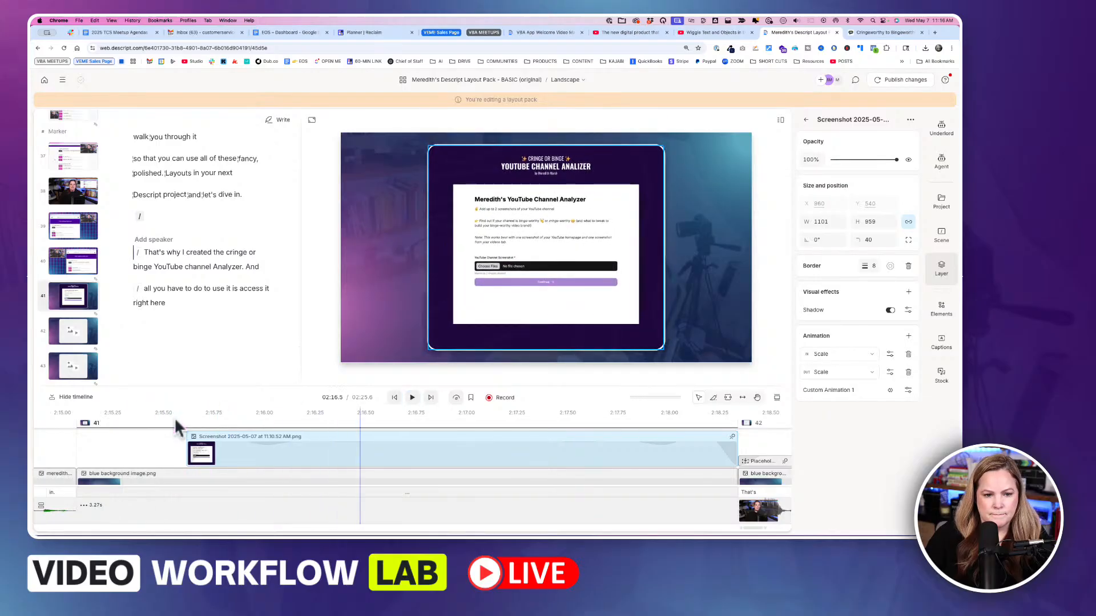
Replay the screenshot's entrance in slow motion from the start of its clip
{"action": "left_click", "coordinate": [177, 417]}
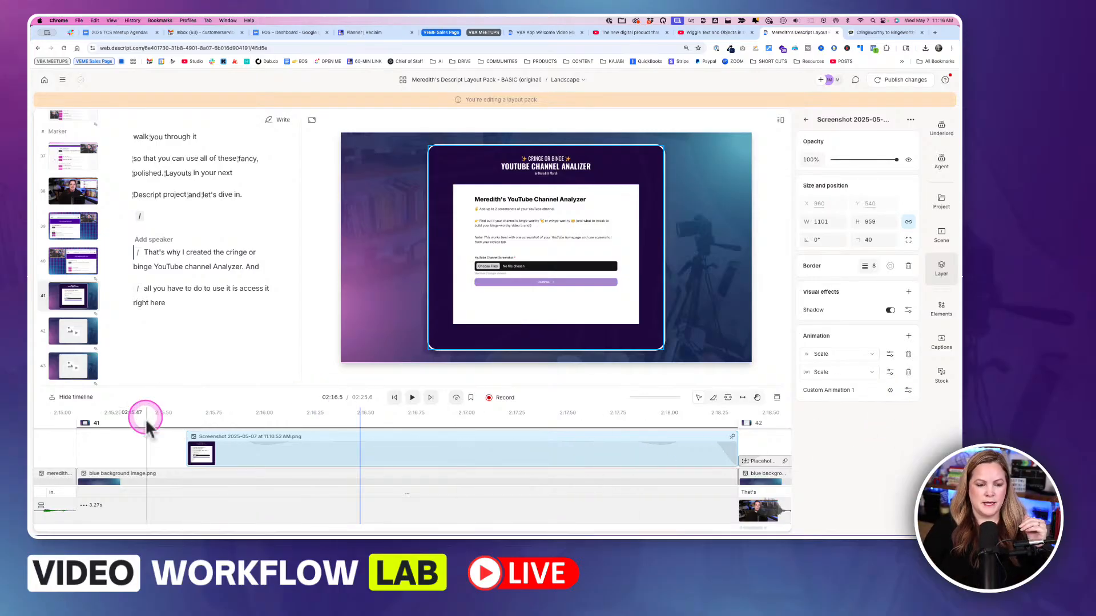
{"action": "left_click_drag", "start_coordinate": [165, 419], "coordinate": [183, 420]}
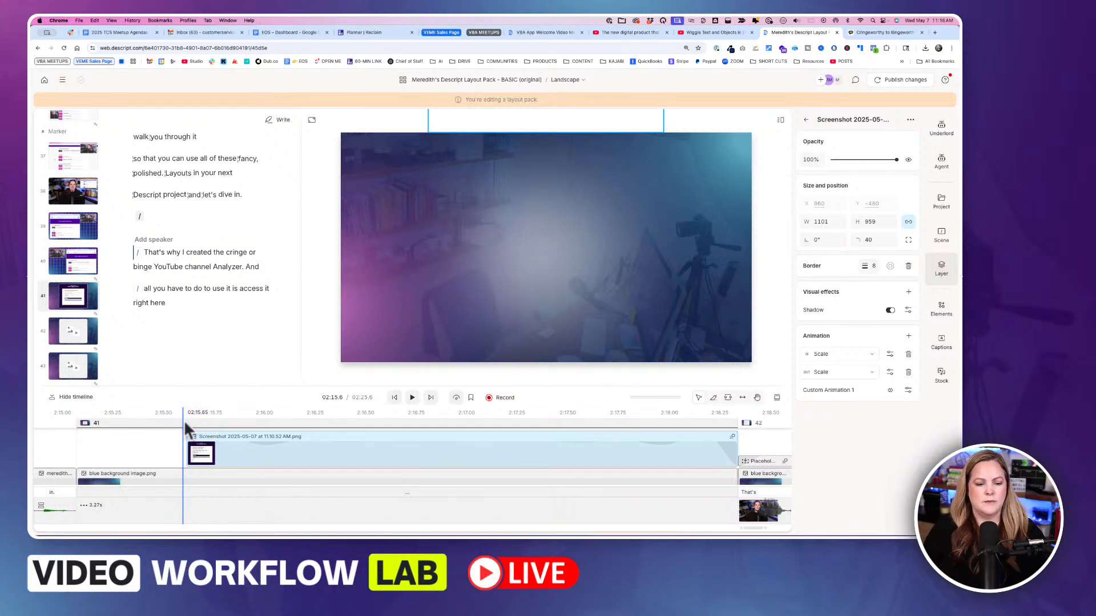
{"action": "key", "text": "space"}
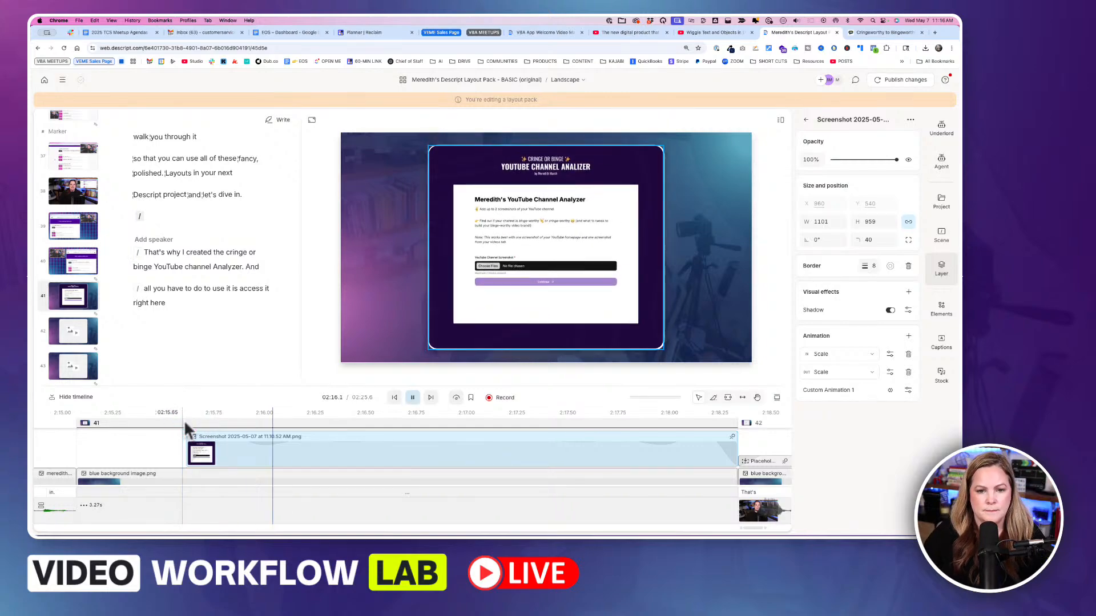
{"action": "key", "text": "space"}
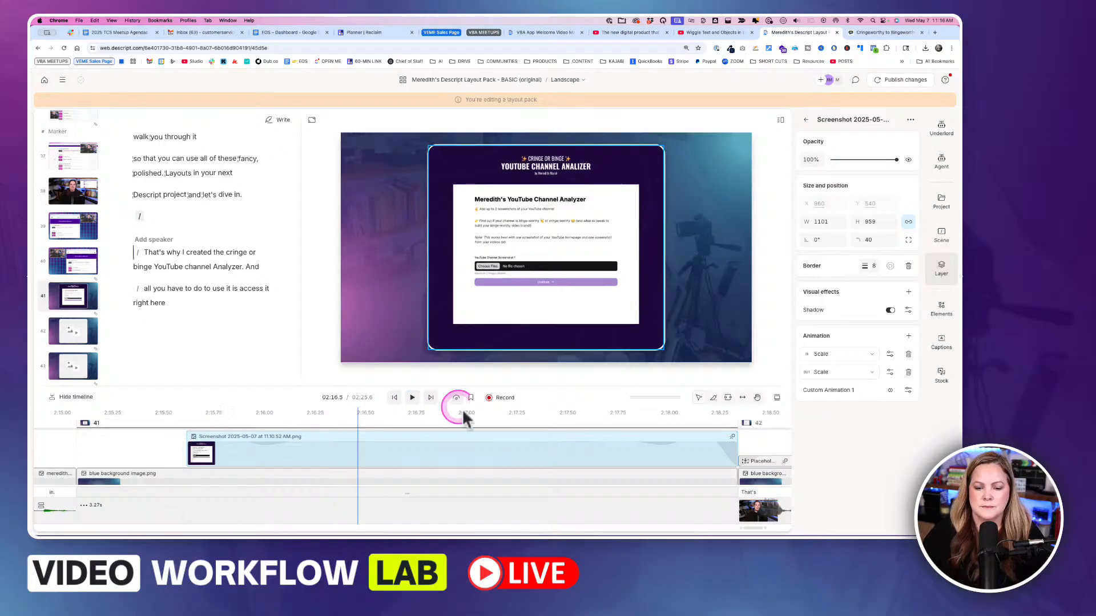
Play the second half of the screenshot's clip in slow motion from about 02:17.0
{"action": "left_click_drag", "start_coordinate": [388, 416], "coordinate": [475, 424]}
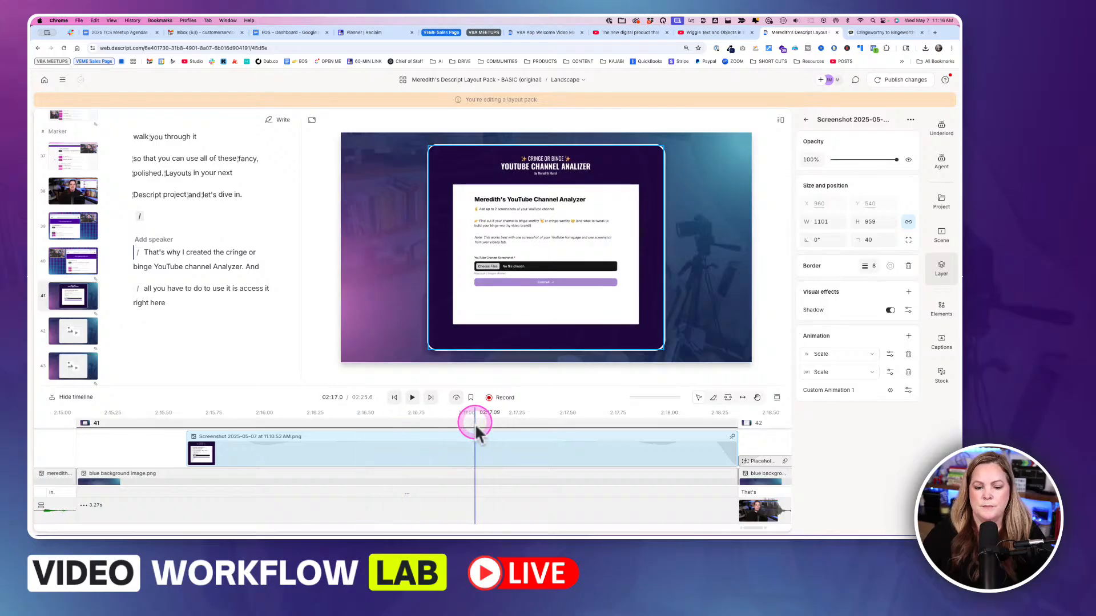
{"action": "key", "text": "space"}
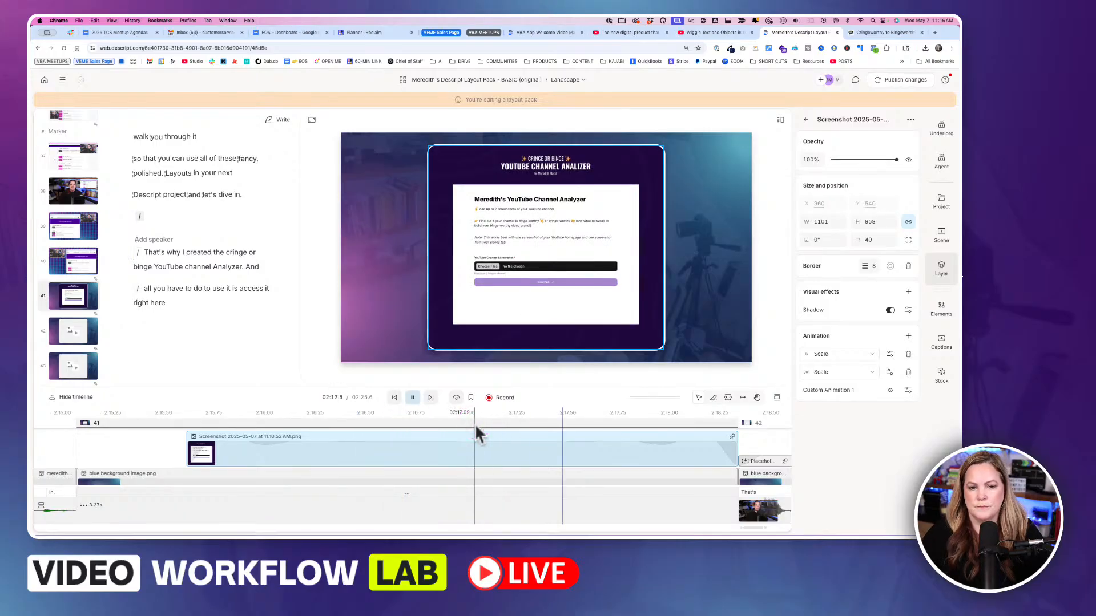
{"action": "key", "text": "space"}
{"action": "left_click_drag", "start_coordinate": [547, 426], "coordinate": [552, 425]}
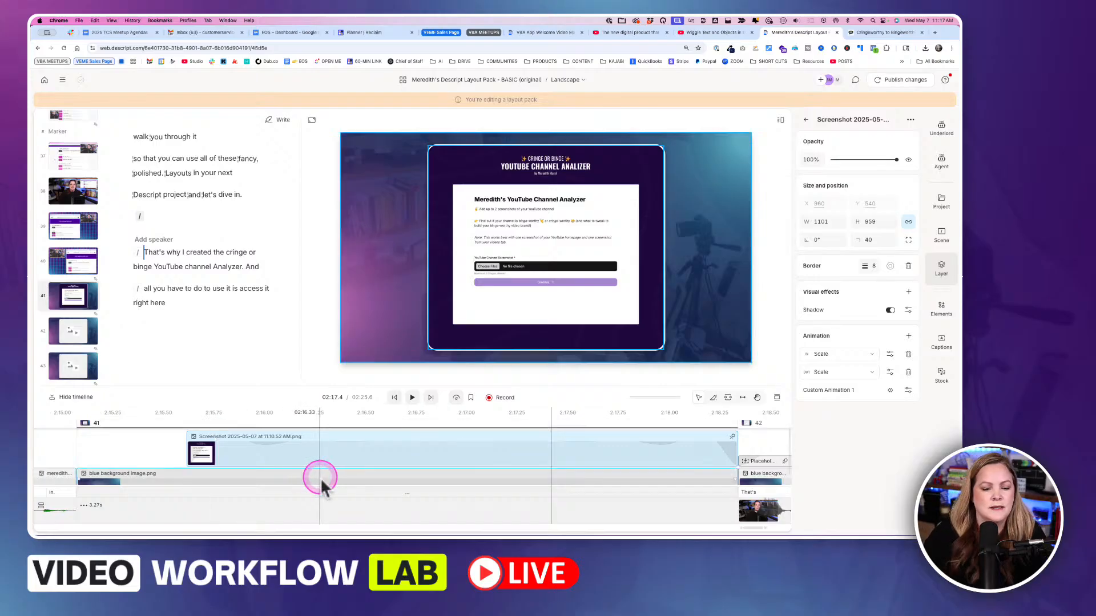
Trim the end of the screenshot's clip in scene 41 to about 02:17.6
{"action": "left_click", "coordinate": [890, 372]}
{"action": "left_click", "coordinate": [890, 372]}
{"action": "left_click", "coordinate": [574, 456]}
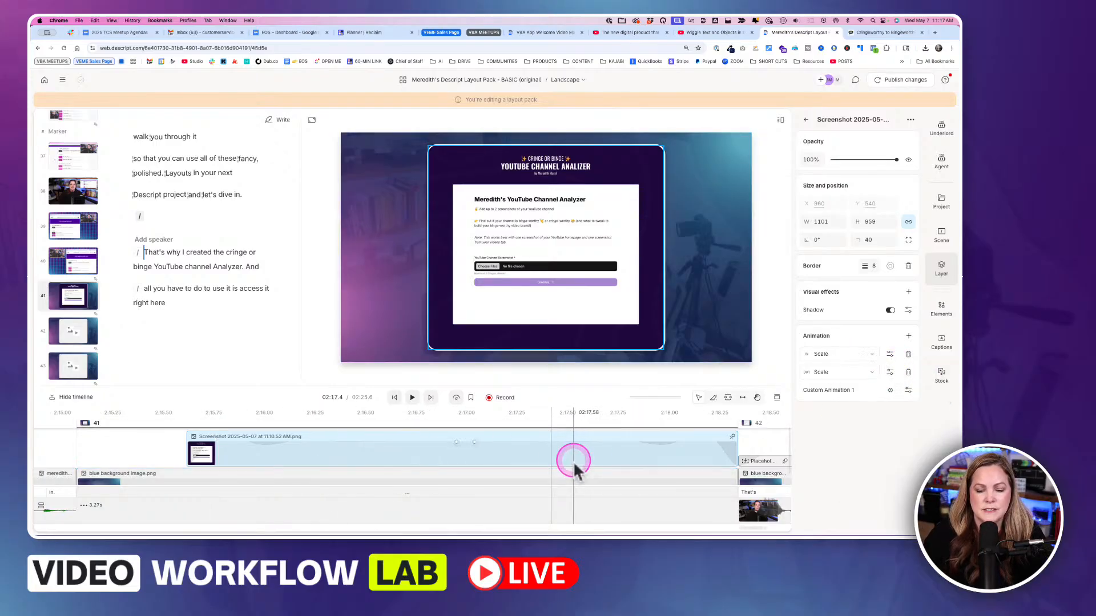
{"action": "left_click", "coordinate": [476, 439]}
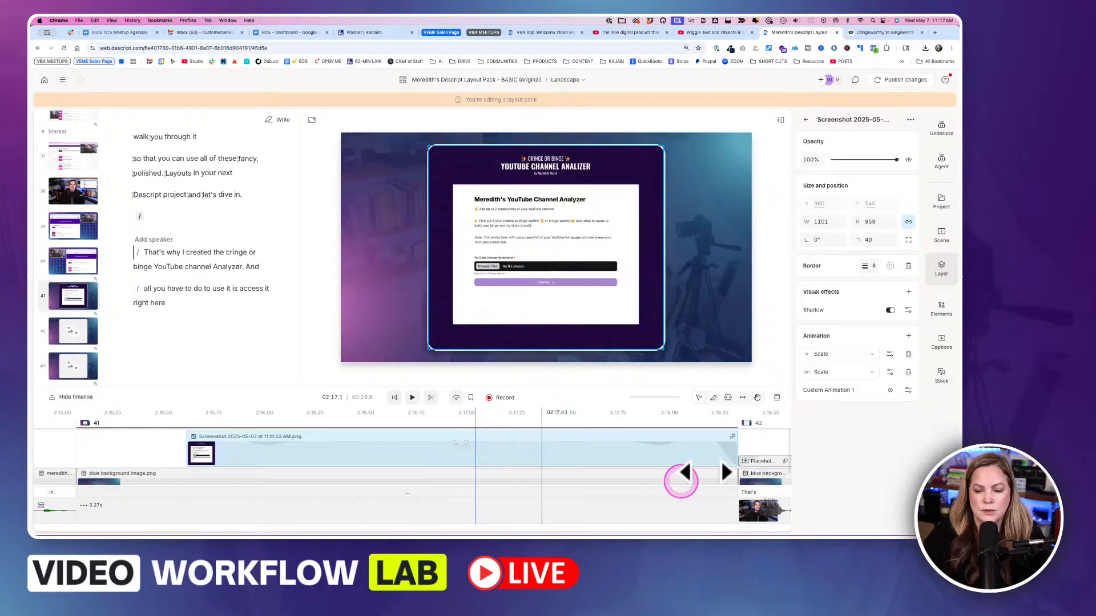
{"action": "left_click_drag", "start_coordinate": [734, 453], "coordinate": [577, 453]}
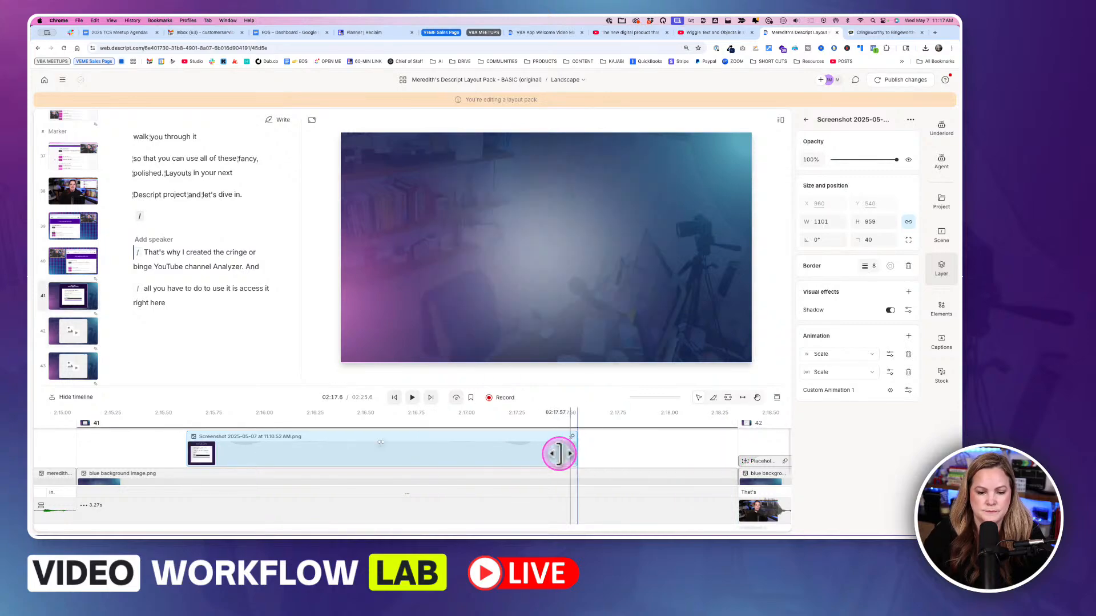
Play the trimmed screenshot clip from just before its start
{"action": "left_click", "coordinate": [183, 420]}
{"action": "key", "text": "space"}
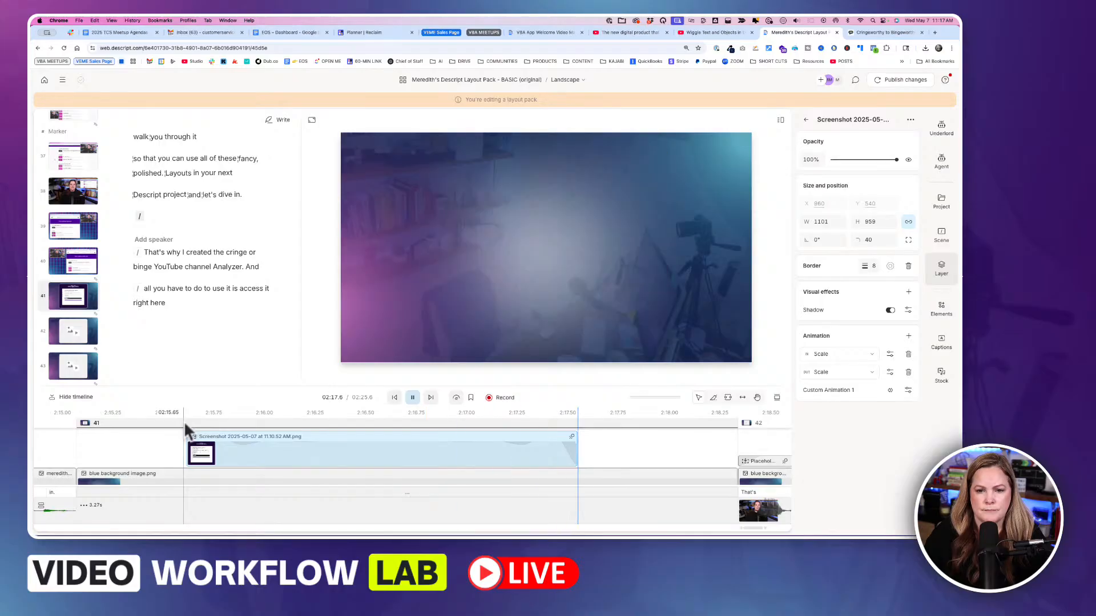
{"action": "left_click", "coordinate": [476, 457]}
Shorten the entrance and exit animations on the screenshot's clip, leaving a still stretch between them around the clip's middle
{"action": "left_click", "coordinate": [379, 441]}
{"action": "left_click", "coordinate": [337, 443]}
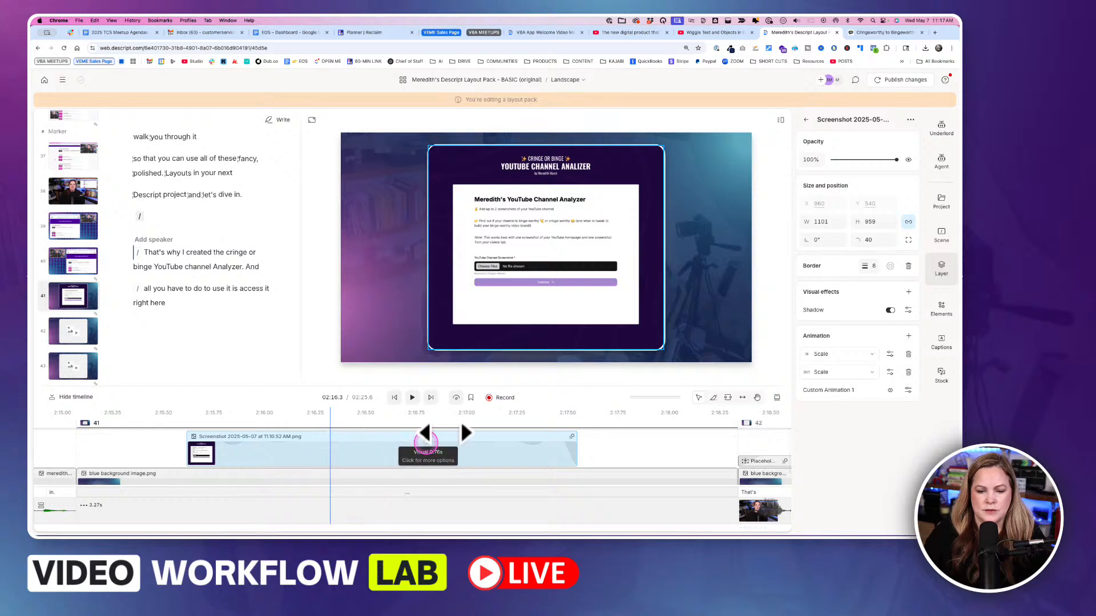
{"action": "left_click", "coordinate": [165, 450]}
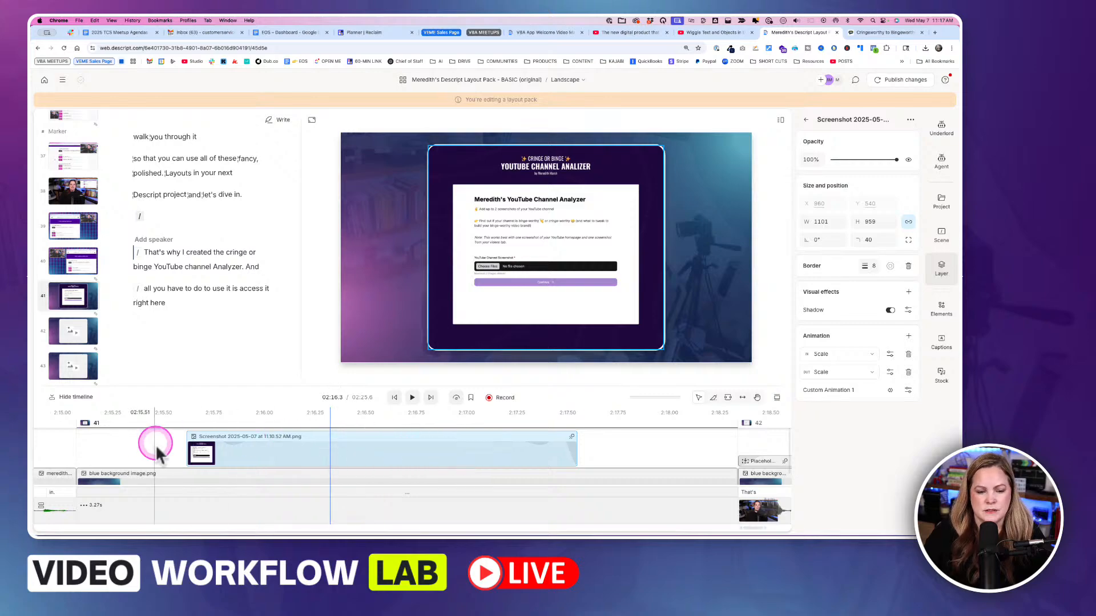
{"action": "left_click", "coordinate": [341, 444]}
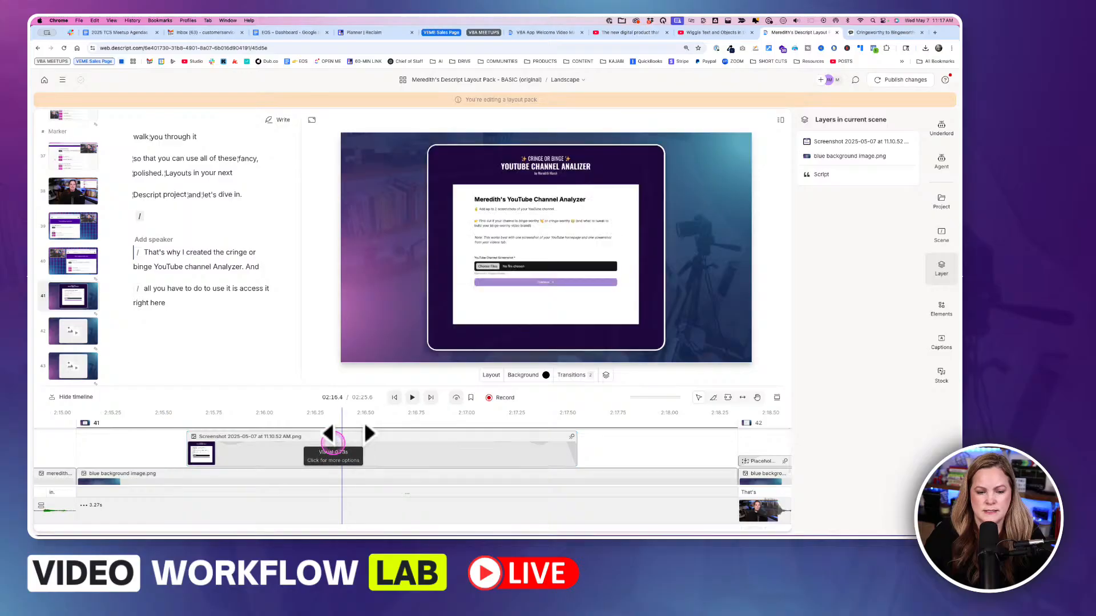
{"action": "key", "text": "ctrl+z"}
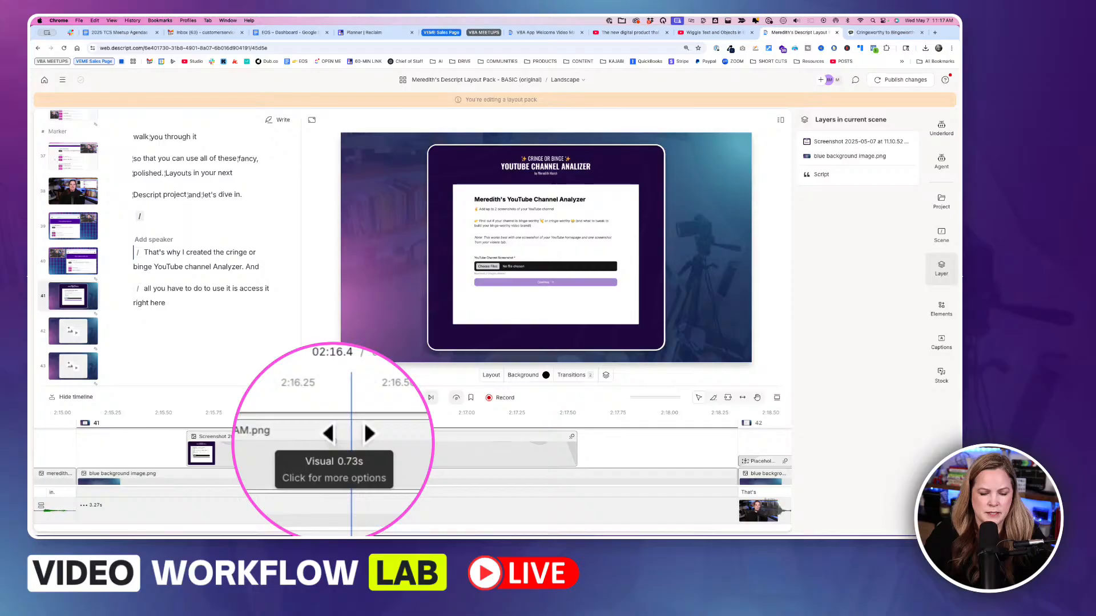
{"action": "key", "text": "ctrl+z"}
{"action": "left_click", "coordinate": [450, 443]}
{"action": "key", "text": "ctrl+z"}
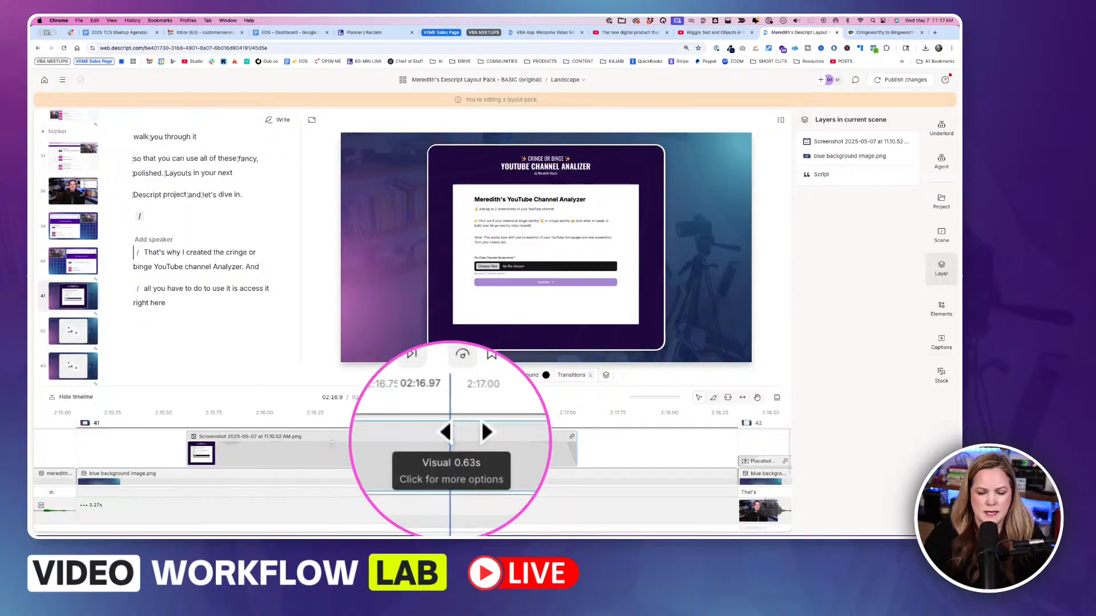
{"action": "left_click_drag", "start_coordinate": [451, 443], "coordinate": [402, 443]}
{"action": "mouse_move", "coordinate": [333, 442]}
{"action": "left_mouse_down"}
{"action": "mouse_move", "coordinate": [349, 441]}
{"action": "mouse_move", "coordinate": [341, 442]}
{"action": "left_mouse_up"}
Play the retimed screenshot clip and check where its entrance animation ends and its exit animation begins
{"action": "left_click", "coordinate": [176, 445]}
{"action": "key", "text": "space"}
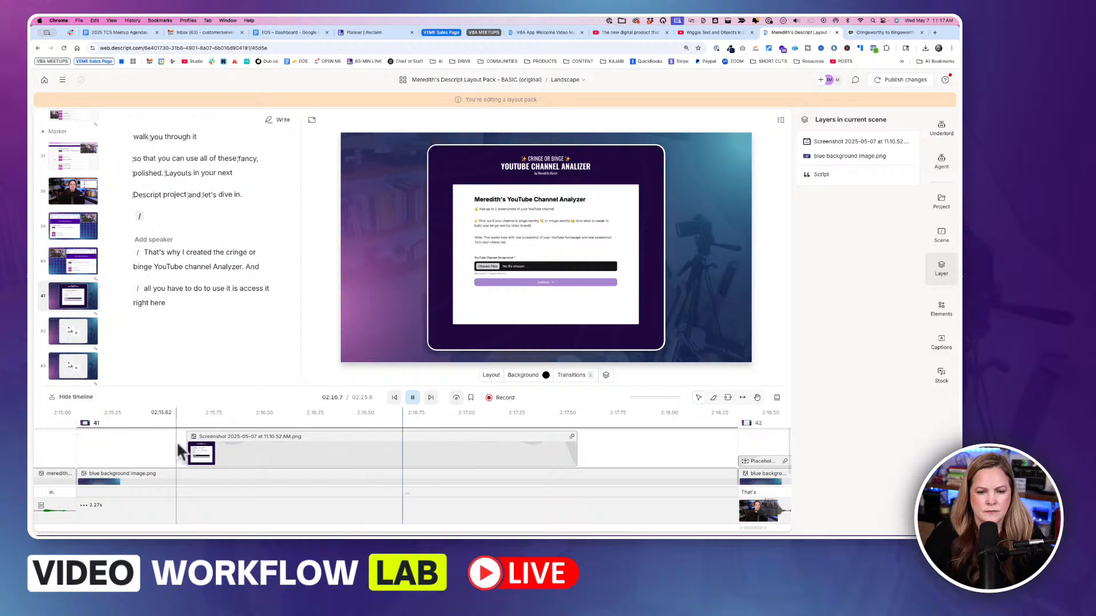
{"action": "key", "text": "space"}
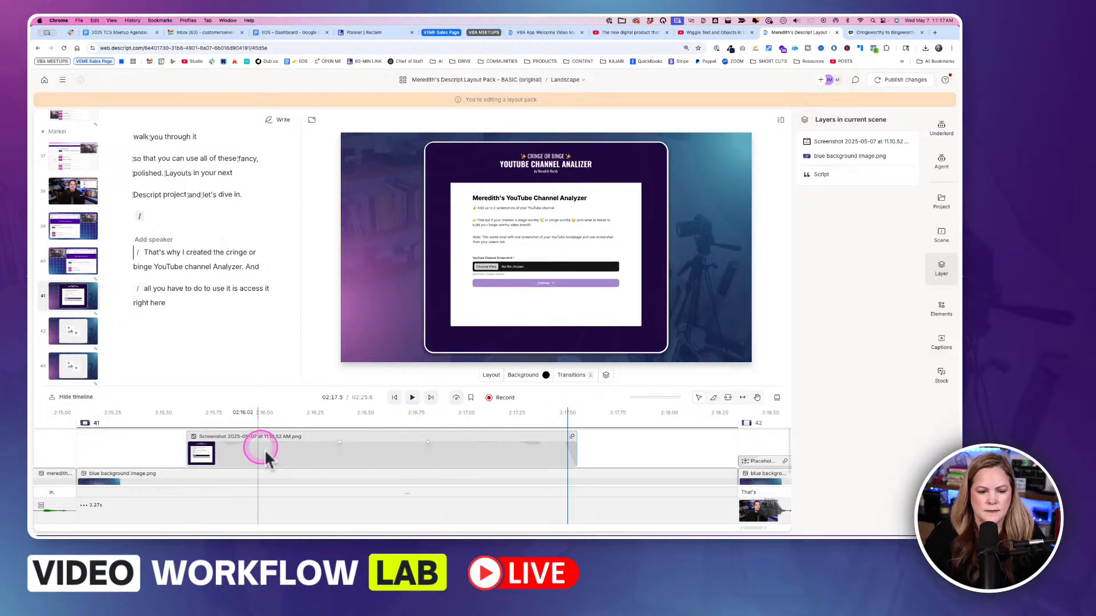
{"action": "left_click", "coordinate": [345, 446]}
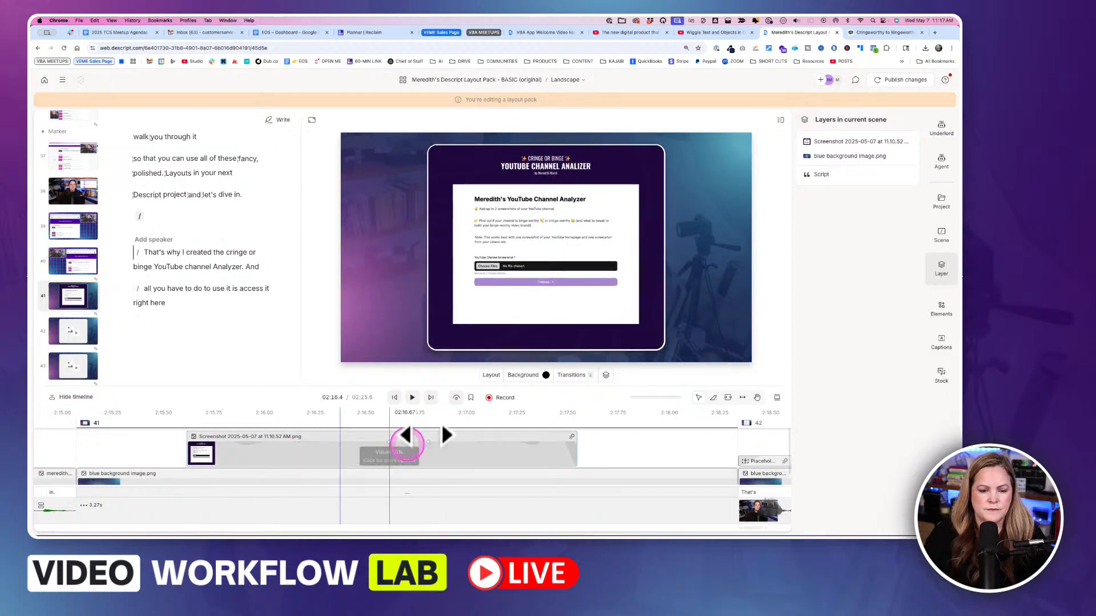
{"action": "left_click", "coordinate": [430, 445]}
{"action": "left_click", "coordinate": [159, 451]}
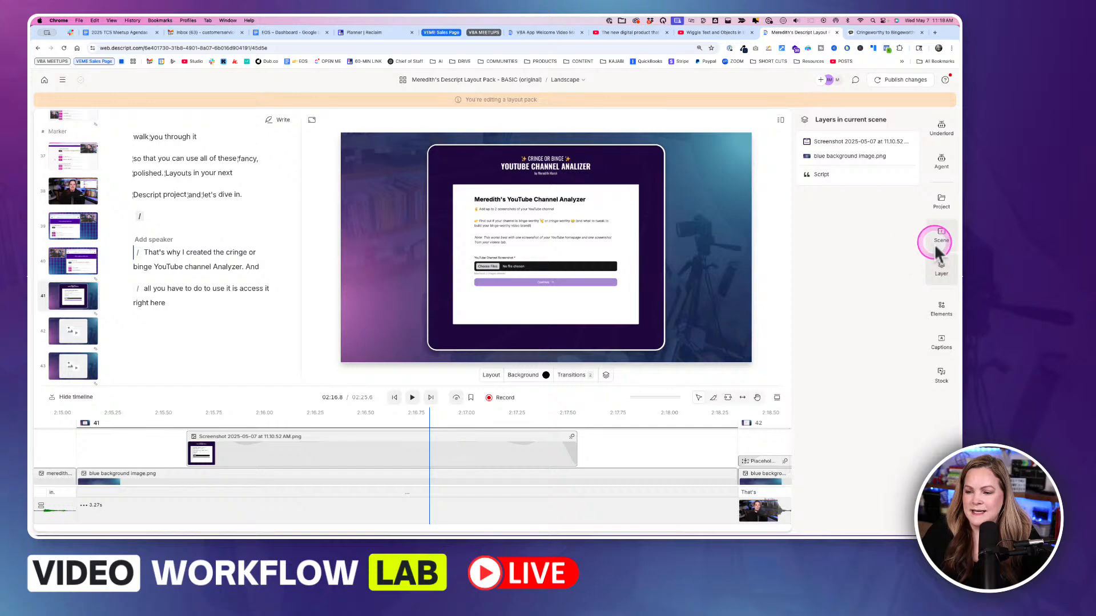
Select the screenshot's clip, show its layer settings and place the playhead at the clip's start
{"action": "left_click", "coordinate": [941, 268]}
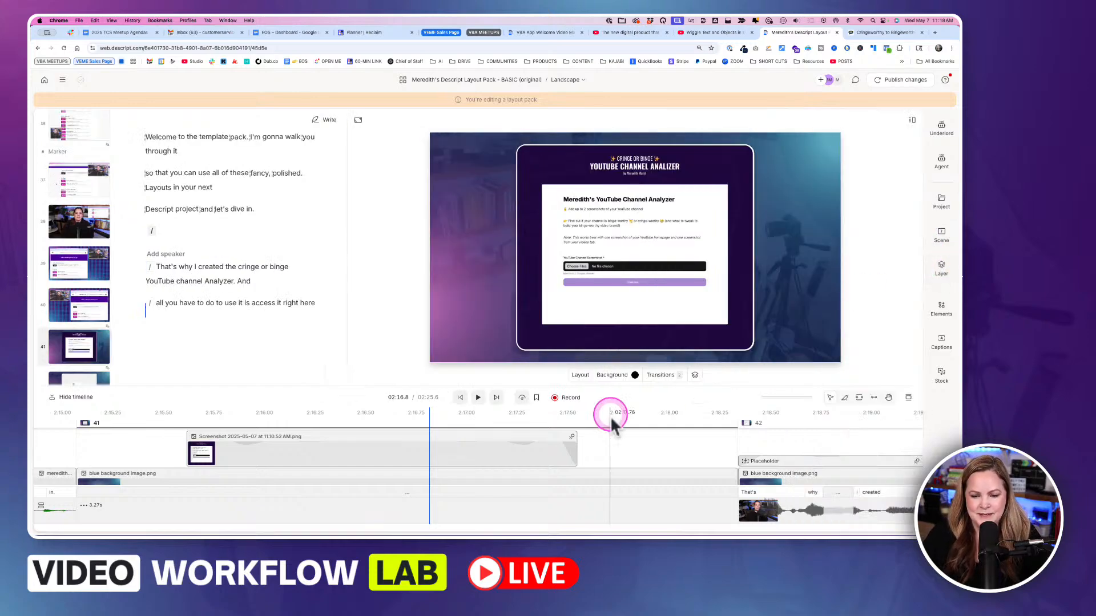
{"action": "left_click", "coordinate": [306, 450]}
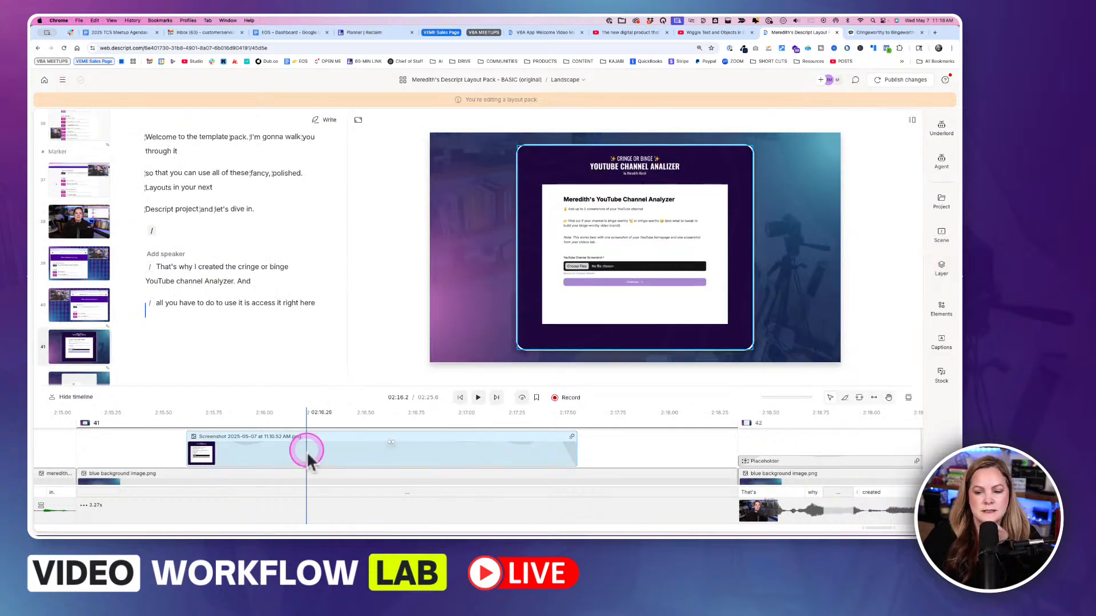
{"action": "left_click", "coordinate": [948, 268]}
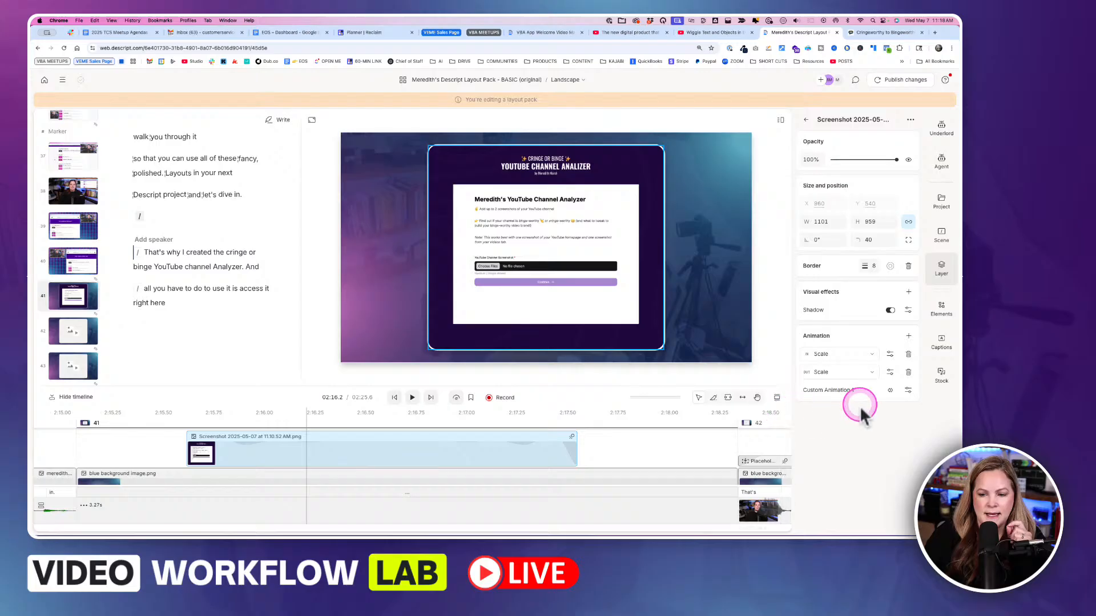
{"action": "left_click", "coordinate": [198, 420]}
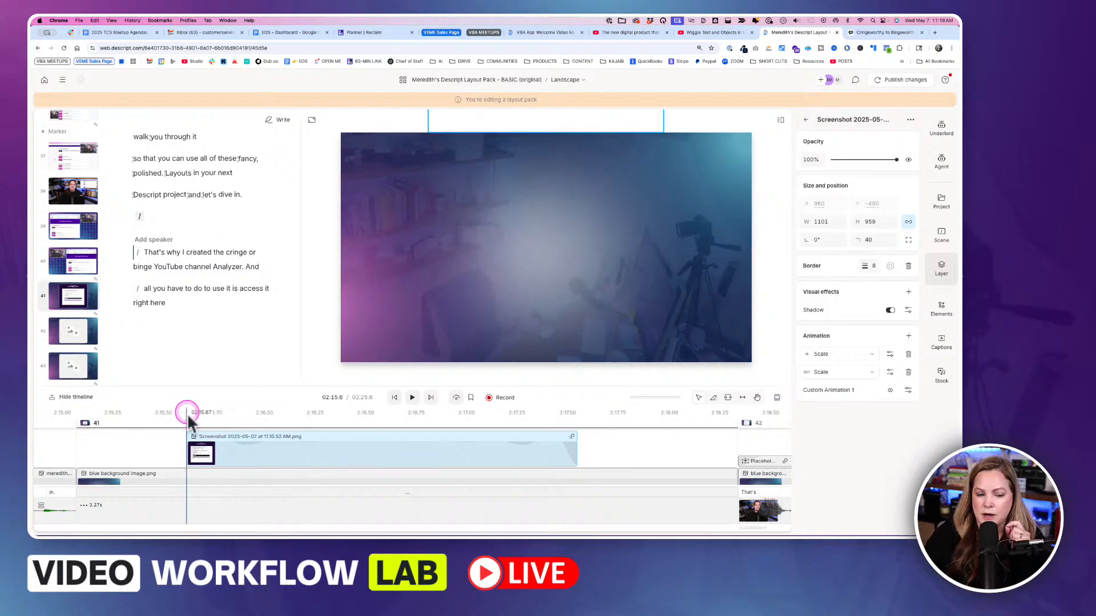
Examine the screenshot's entrance and open the keyframes of Custom Animation 1 at its start and end
{"action": "left_click_drag", "start_coordinate": [198, 415], "coordinate": [222, 415]}
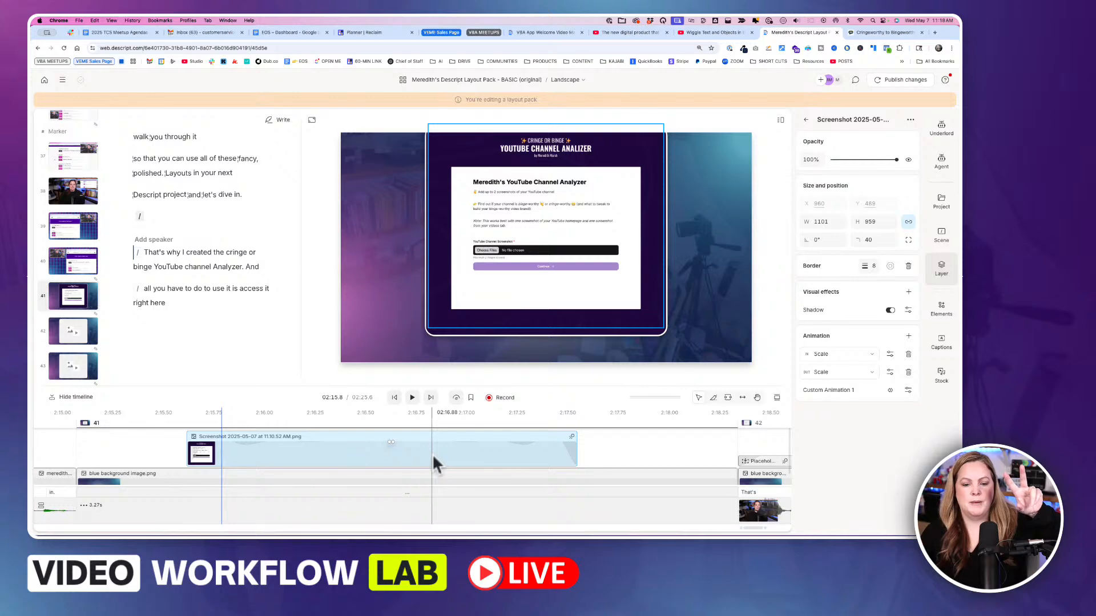
{"action": "left_click", "coordinate": [890, 391]}
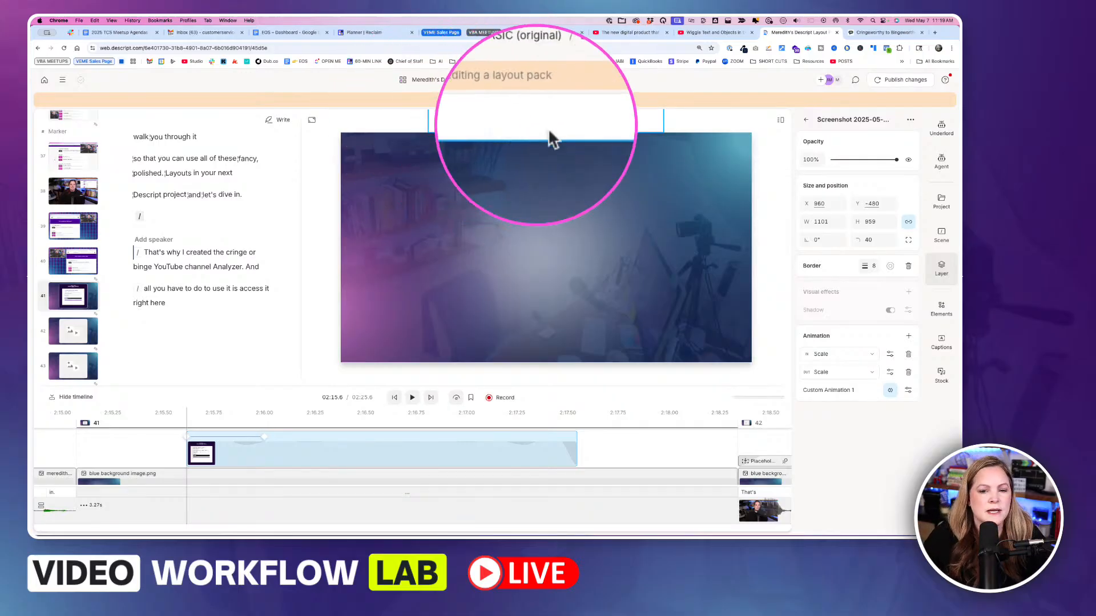
{"action": "left_click", "coordinate": [264, 440]}
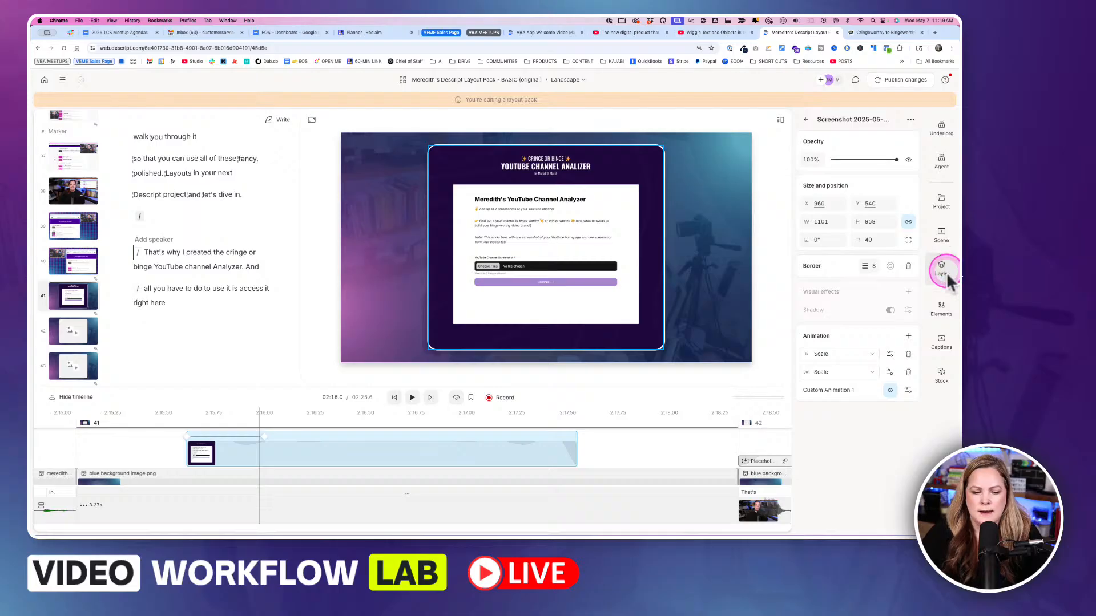
Add a second custom animation just after the first one ends and shorten it to finish at about 2:16.2
{"action": "left_click", "coordinate": [272, 421]}
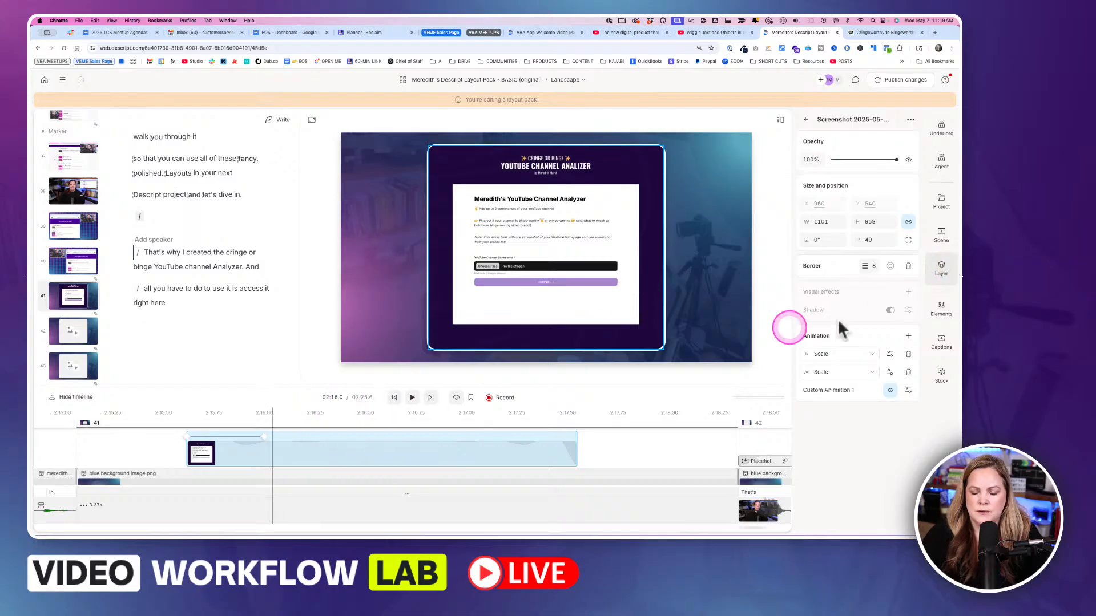
{"action": "left_click", "coordinate": [909, 336]}
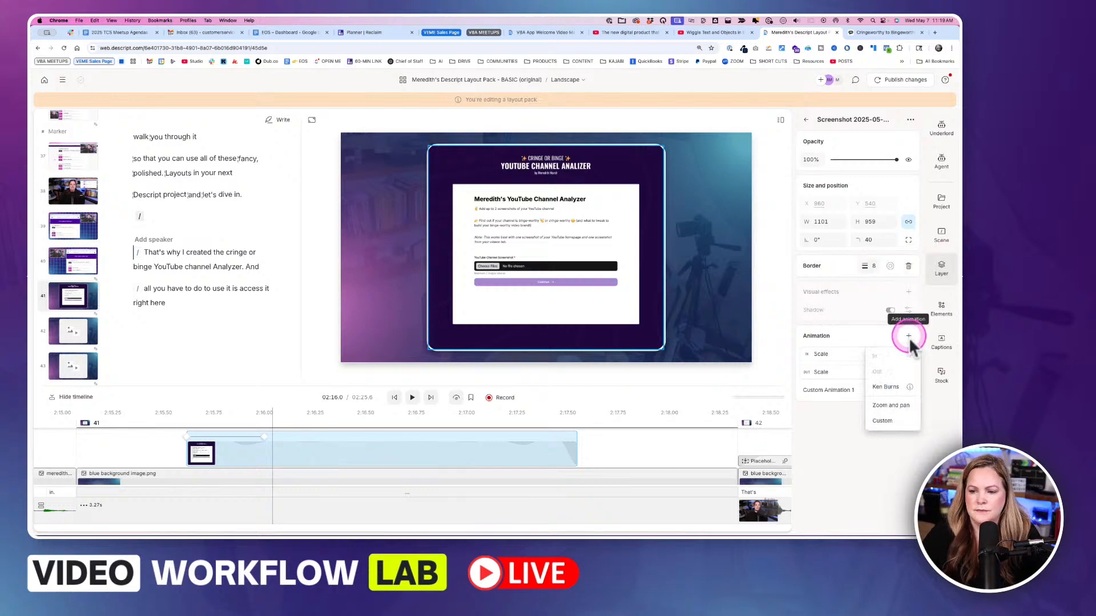
{"action": "left_click", "coordinate": [883, 421]}
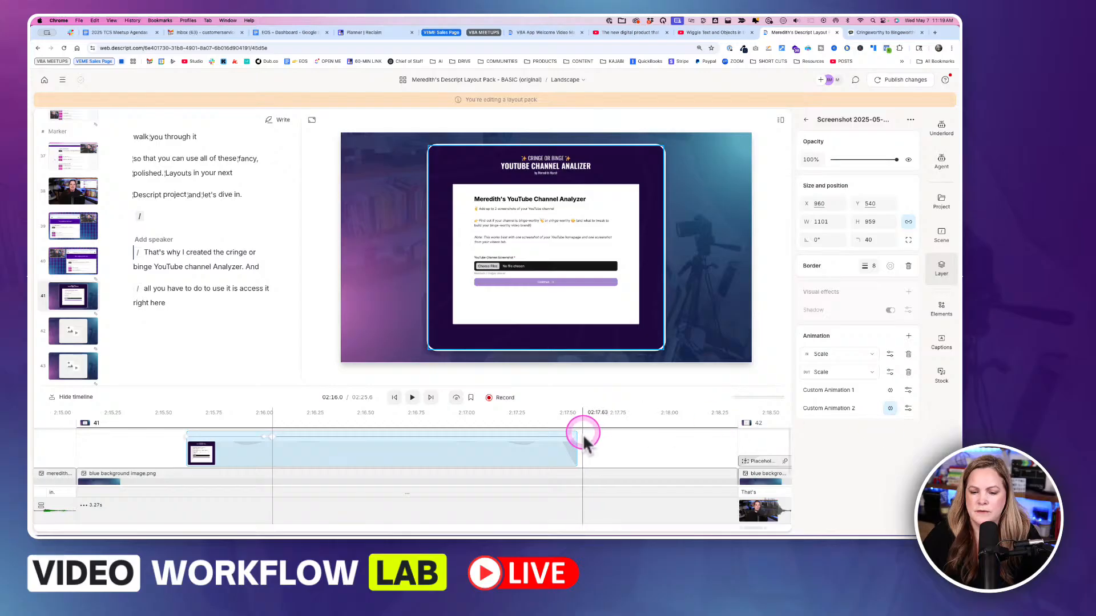
{"action": "left_click_drag", "start_coordinate": [570, 436], "coordinate": [299, 436]}
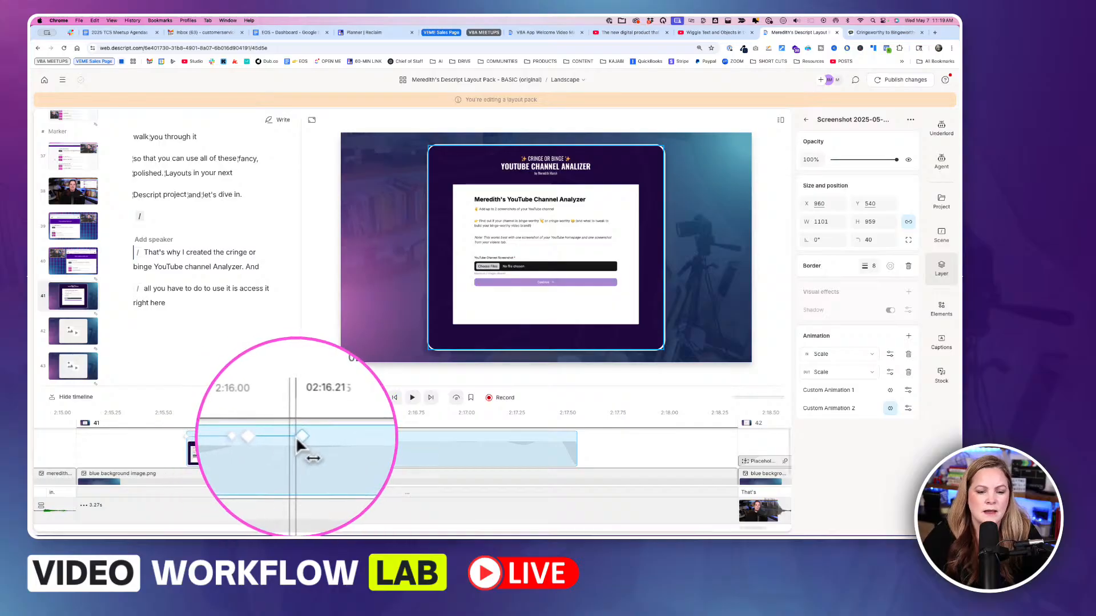
{"action": "left_click", "coordinate": [272, 437]}
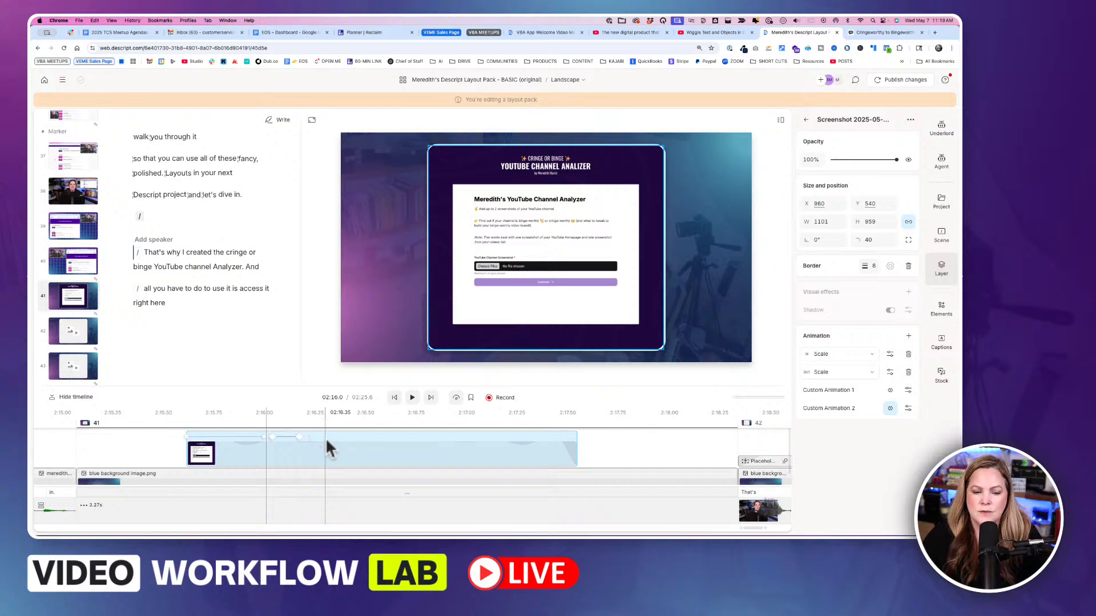
{"action": "mouse_move", "coordinate": [299, 439]}
{"action": "left_mouse_down"}
{"action": "mouse_move", "coordinate": [269, 438]}
{"action": "mouse_move", "coordinate": [300, 440]}
{"action": "left_mouse_up"}
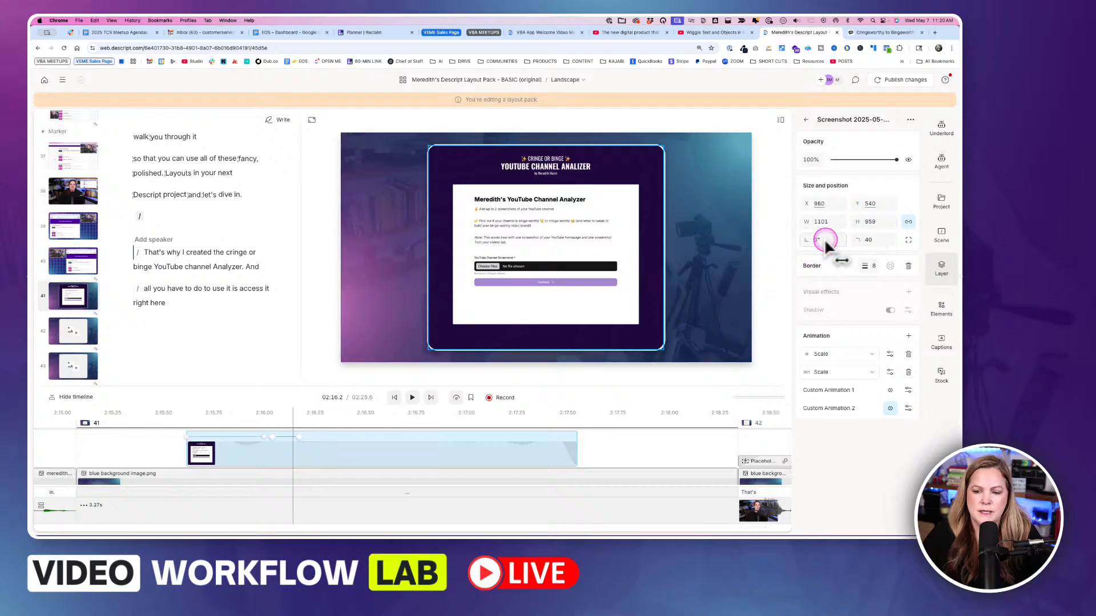
Rotate the screenshot to -1° in the second custom animation and shorten that animation to end at about 2:16.14
{"action": "left_click_drag", "start_coordinate": [823, 238], "coordinate": [822, 239]}
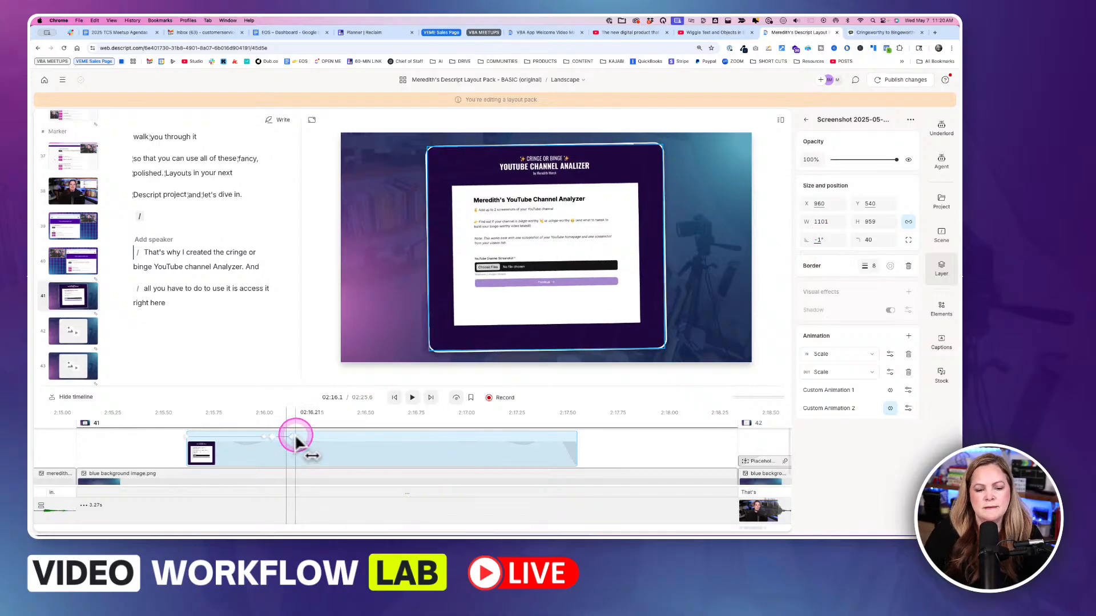
{"action": "scroll", "coordinate": [294, 437], "scroll_direction": "up", "scroll_amount": 5}
{"action": "left_click_drag", "start_coordinate": [286, 438], "coordinate": [243, 438]}
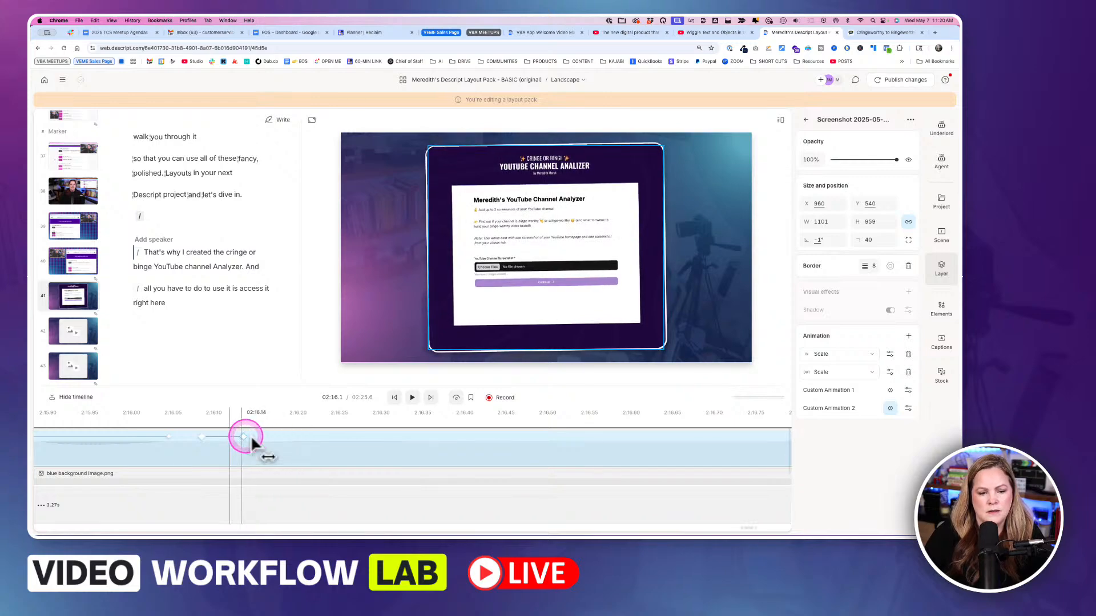
Try to add a third custom animation right at the end of the second one
{"action": "left_click", "coordinate": [907, 340]}
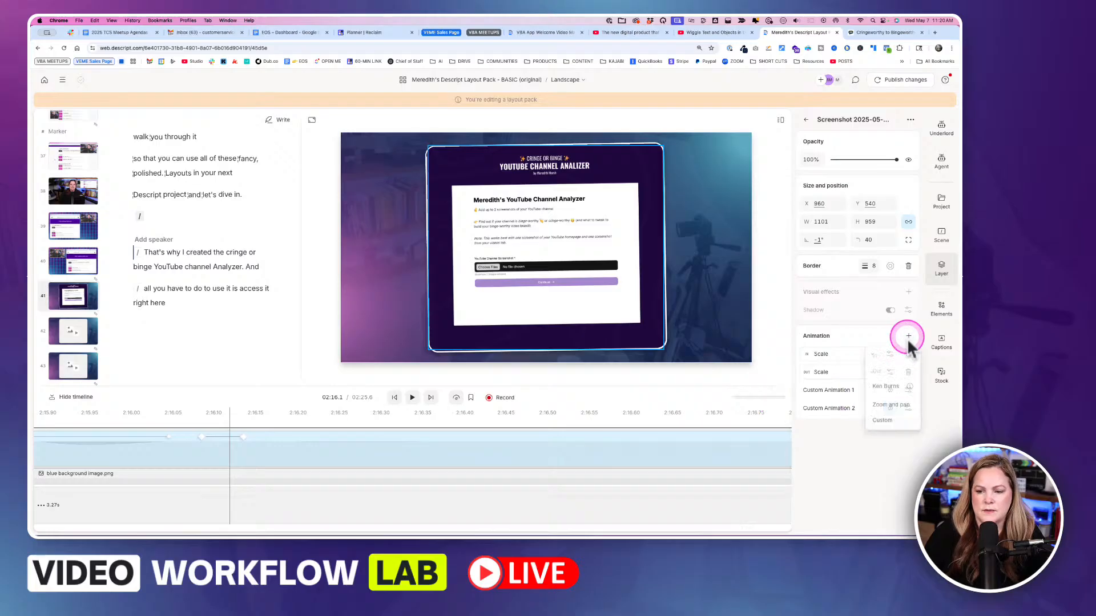
{"action": "left_click", "coordinate": [892, 422]}
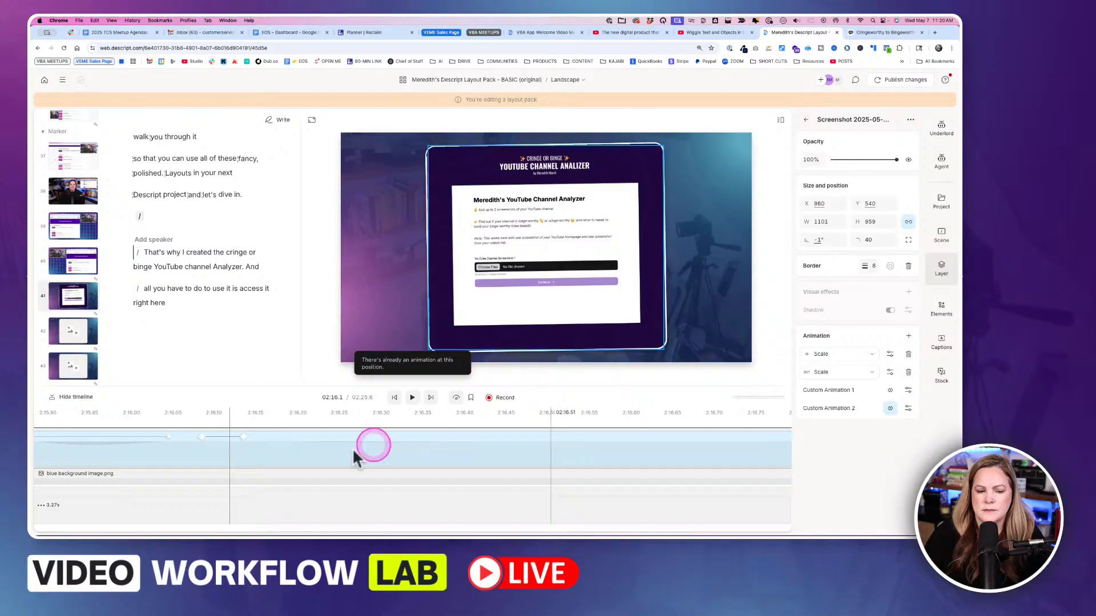
{"action": "left_click", "coordinate": [891, 409]}
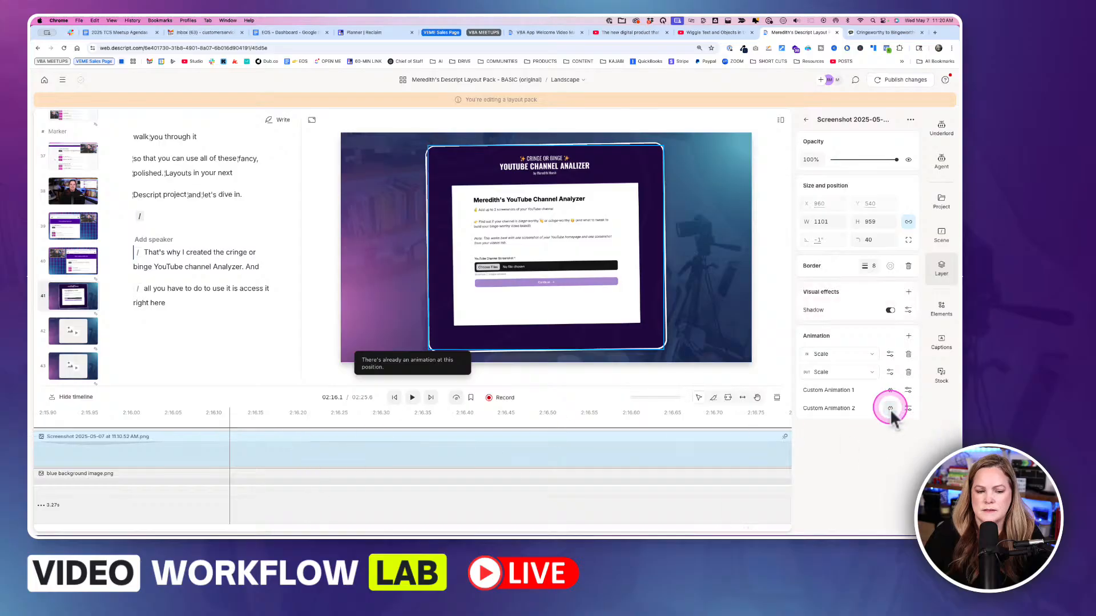
{"action": "left_click", "coordinate": [909, 336]}
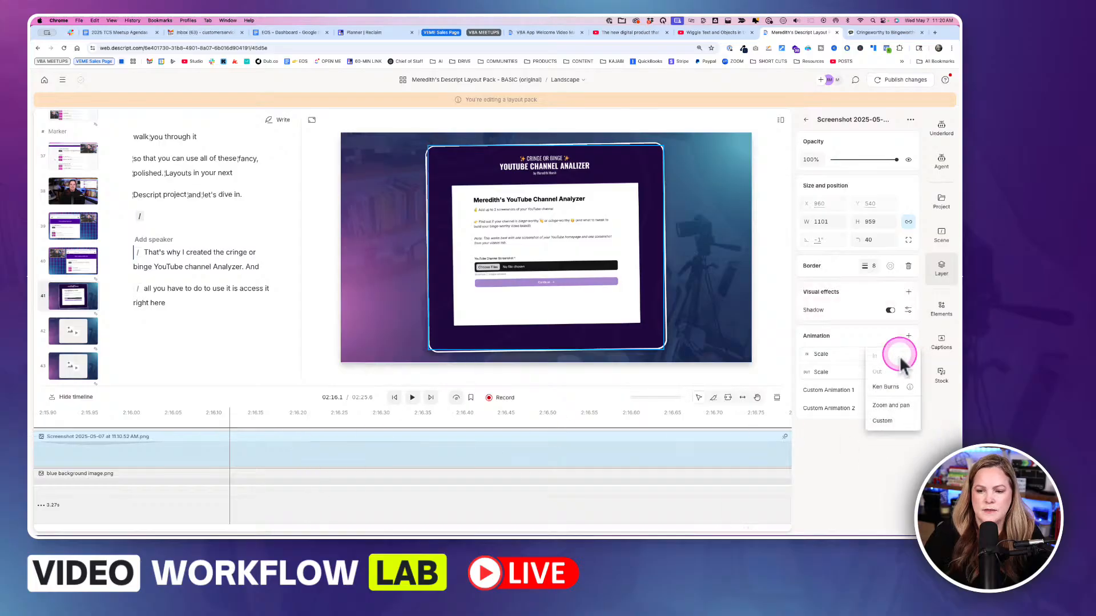
{"action": "left_click", "coordinate": [888, 420]}
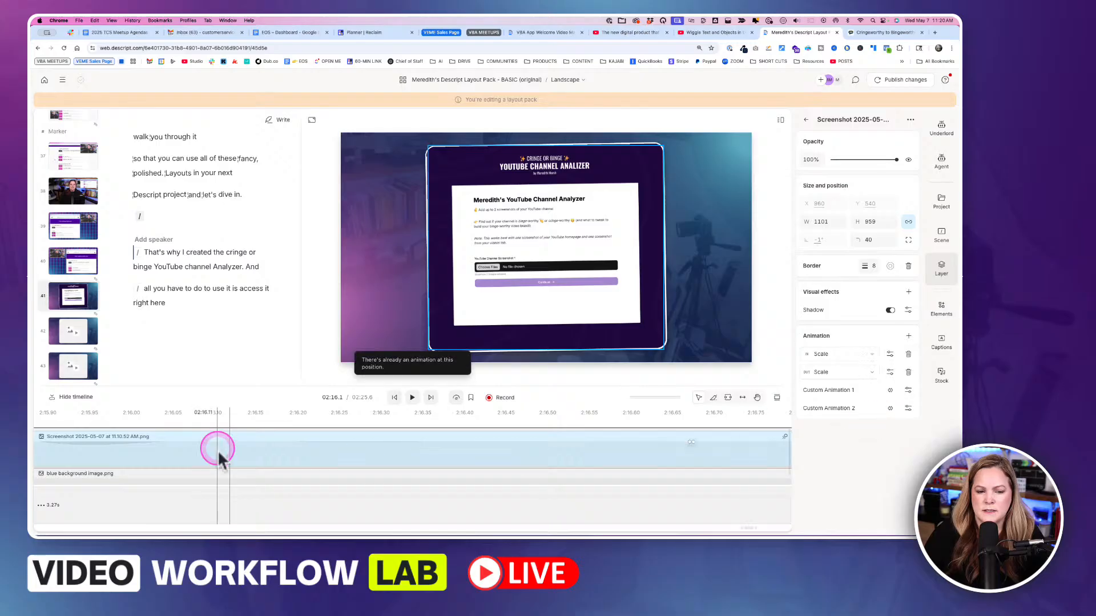
{"action": "left_click", "coordinate": [233, 419]}
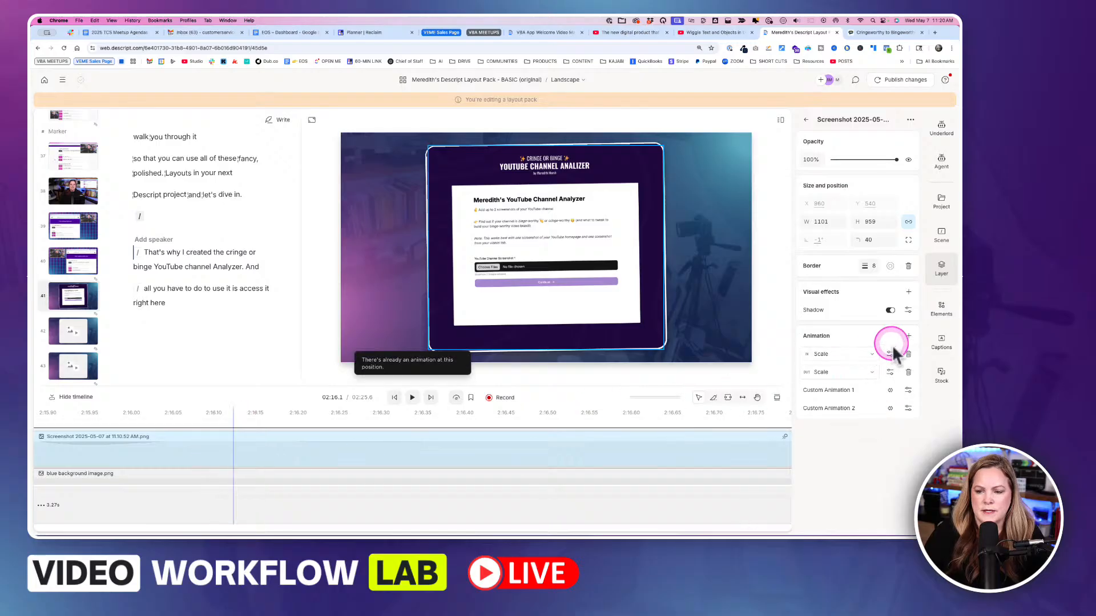
{"action": "left_click", "coordinate": [908, 336]}
{"action": "left_click", "coordinate": [893, 420]}
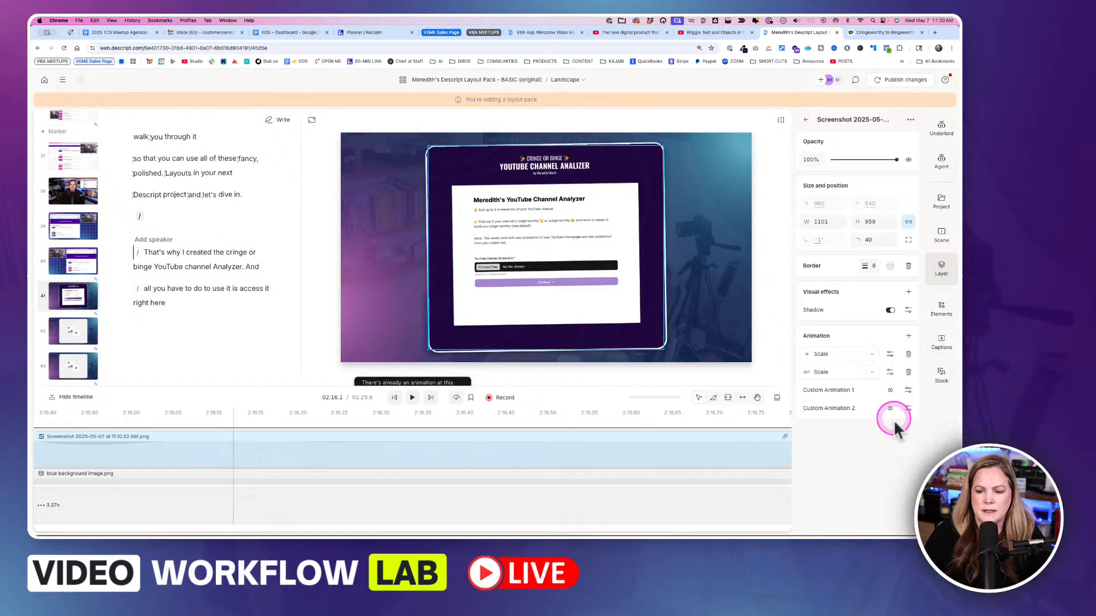
Add a third custom animation starting at about 2:16.15, just past the end of the second one
{"action": "left_click", "coordinate": [248, 421]}
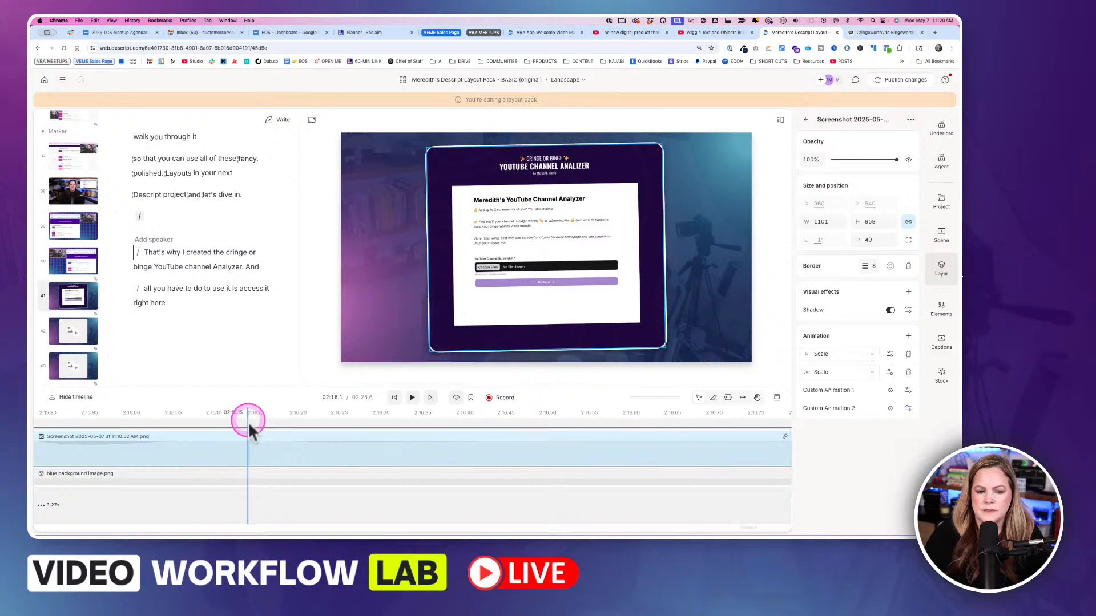
{"action": "left_click", "coordinate": [907, 337]}
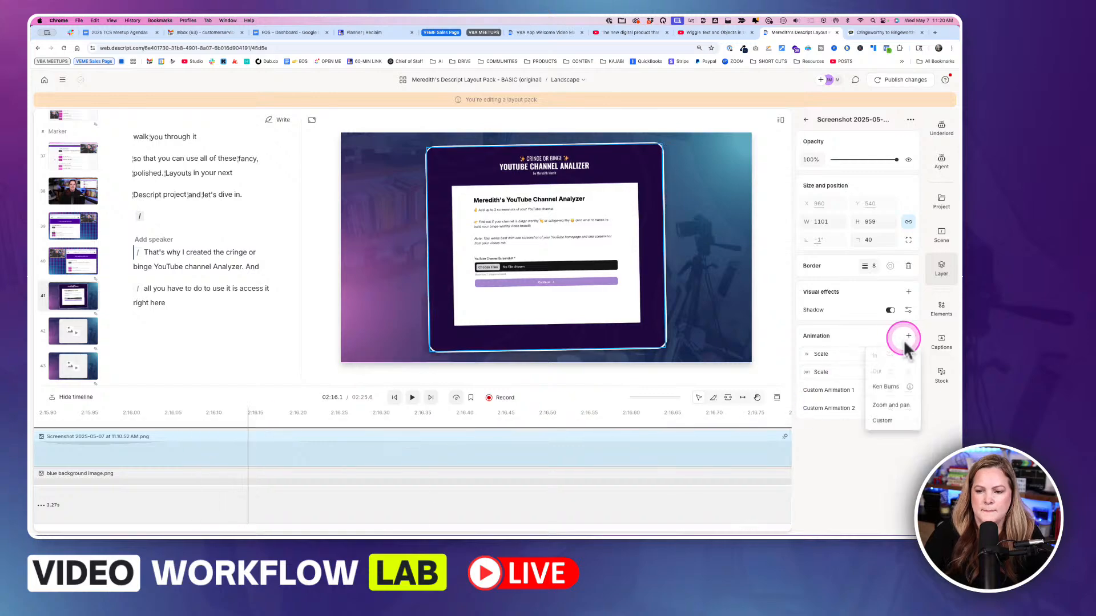
{"action": "left_click", "coordinate": [881, 420]}
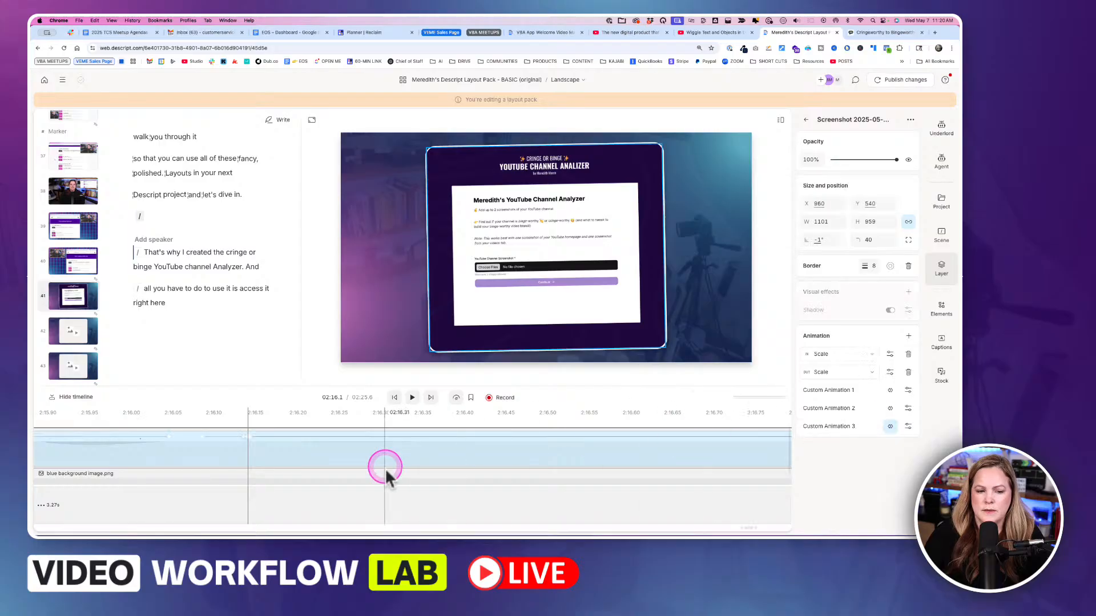
{"action": "scroll", "coordinate": [420, 464], "scroll_direction": "down", "scroll_amount": 3}
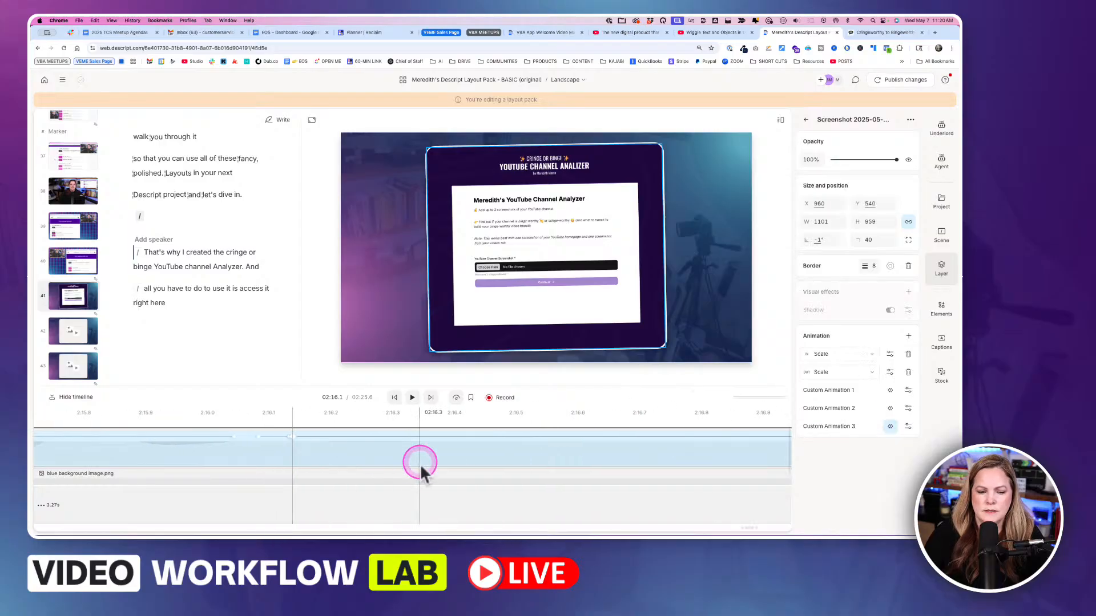
{"action": "key", "text": "Left"}
{"action": "scroll", "coordinate": [429, 464], "scroll_direction": "down", "scroll_amount": 1}
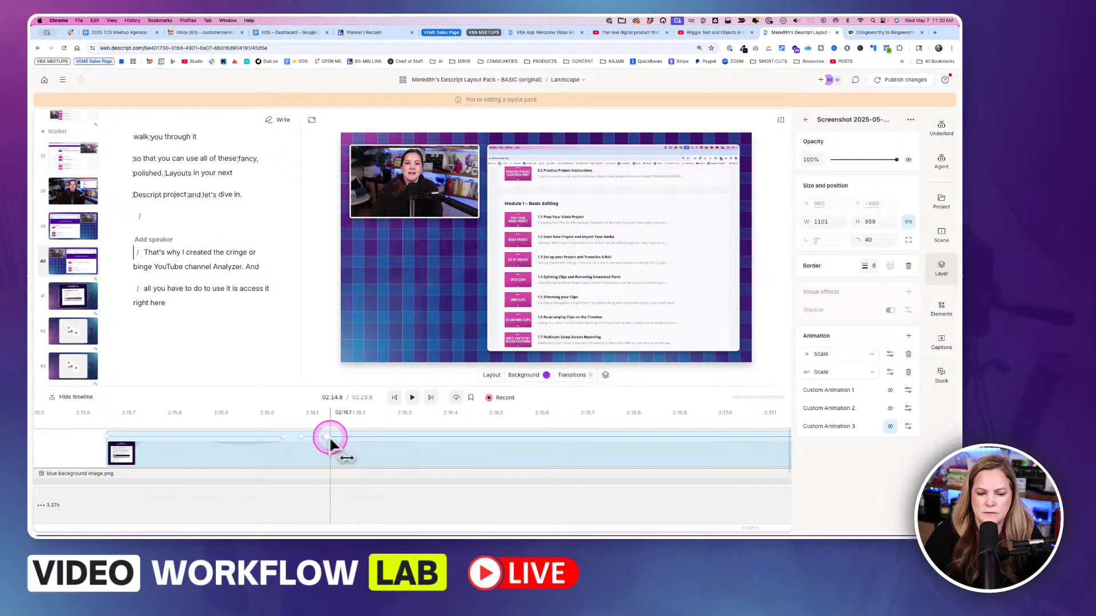
{"action": "left_click_drag", "start_coordinate": [326, 436], "coordinate": [331, 436]}
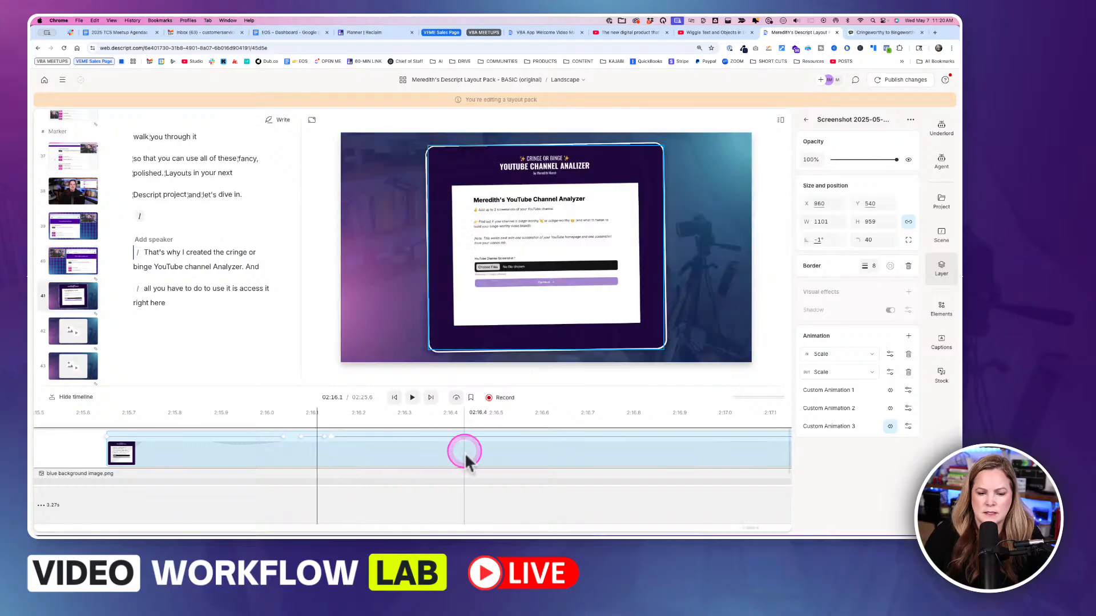
Shorten the third custom animation so its end keyframe sits at about 2:16.20
{"action": "scroll", "coordinate": [464, 453], "scroll_direction": "down", "scroll_amount": 3}
{"action": "scroll", "coordinate": [464, 453], "scroll_direction": "right", "scroll_amount": 1}
{"action": "scroll", "coordinate": [464, 453], "scroll_direction": "right", "scroll_amount": 1}
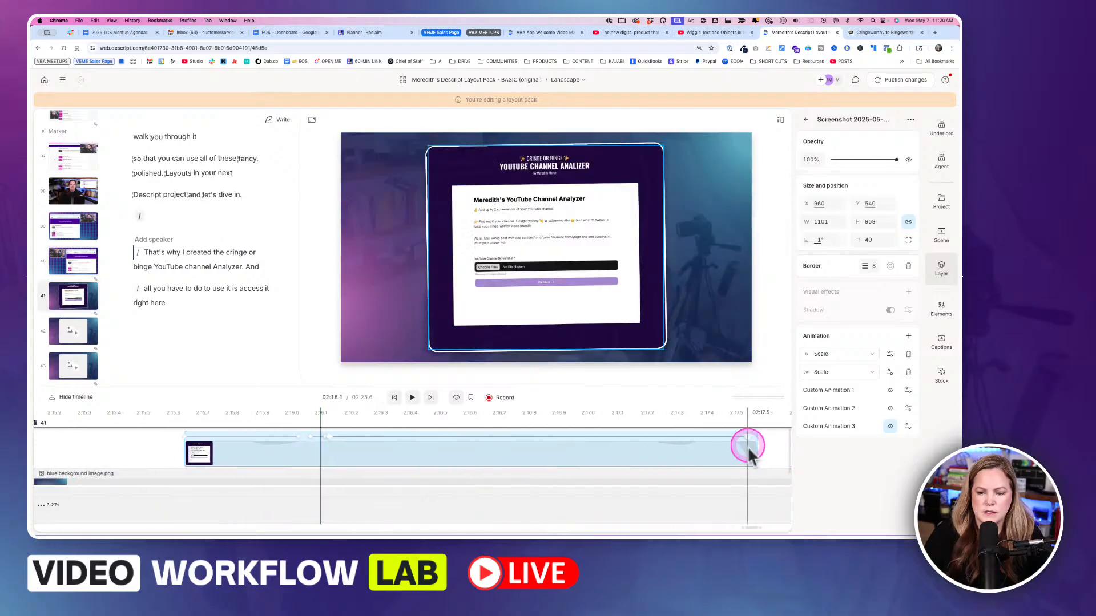
{"action": "left_click_drag", "start_coordinate": [748, 440], "coordinate": [371, 439]}
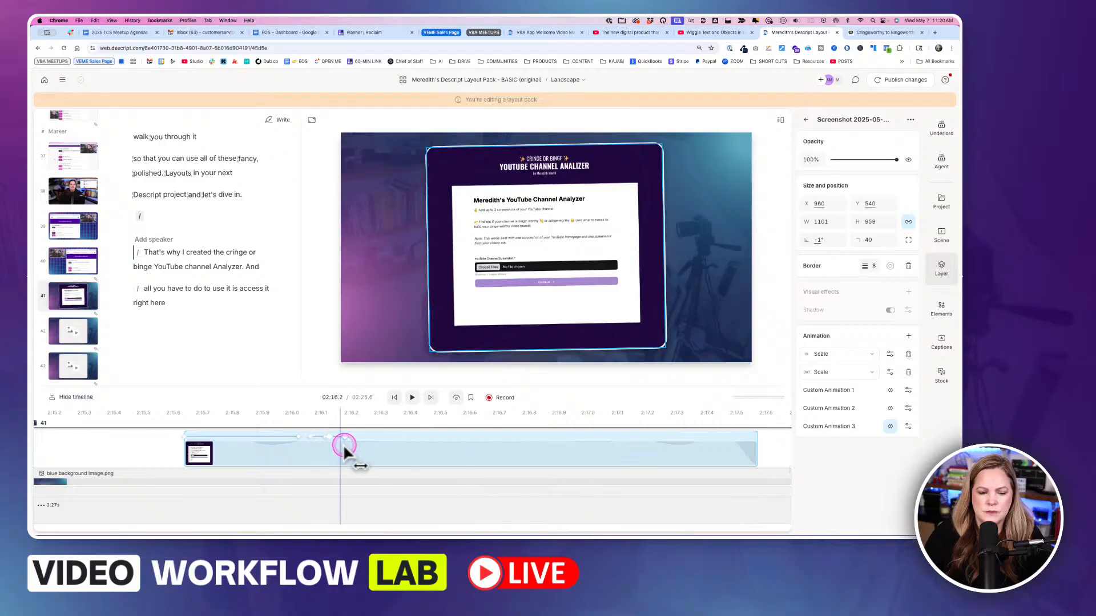
{"action": "scroll", "coordinate": [343, 446], "scroll_direction": "up", "scroll_amount": 5}
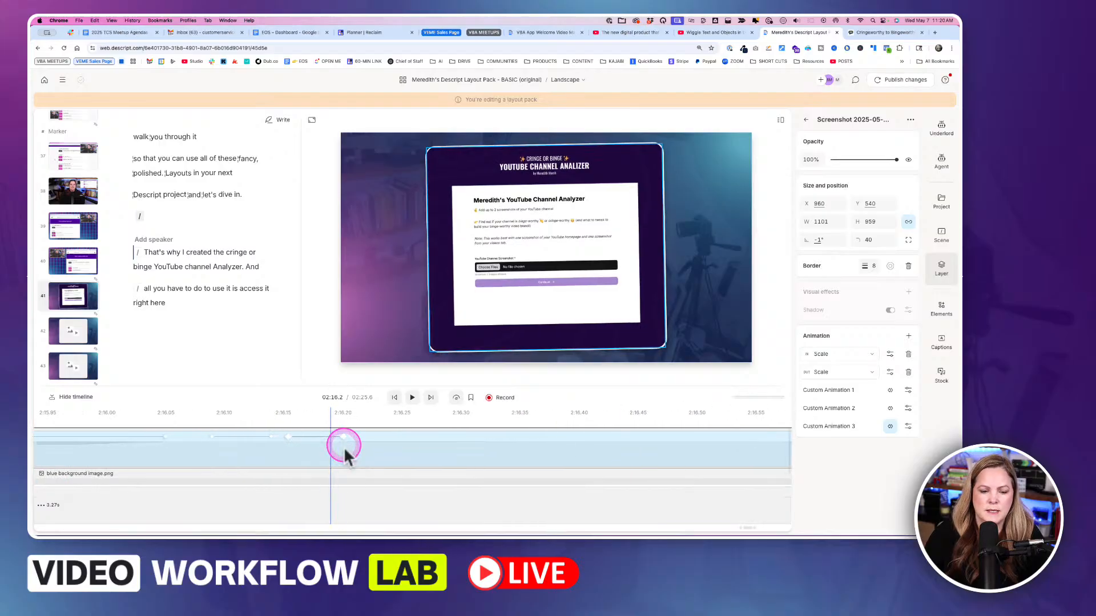
{"action": "mouse_move", "coordinate": [345, 438]}
{"action": "left_mouse_down"}
{"action": "mouse_move", "coordinate": [285, 438]}
{"action": "mouse_move", "coordinate": [338, 438]}
{"action": "left_mouse_up"}
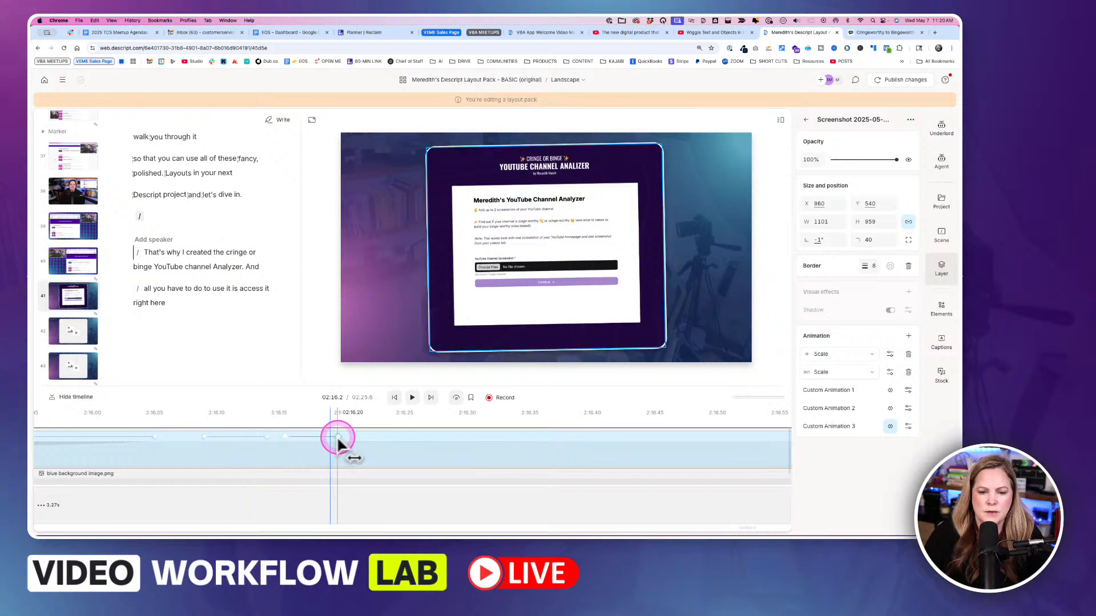
Set the screenshot's rotation to 1° for the third custom animation and scrub through the tilts to check them
{"action": "left_click", "coordinate": [820, 240]}
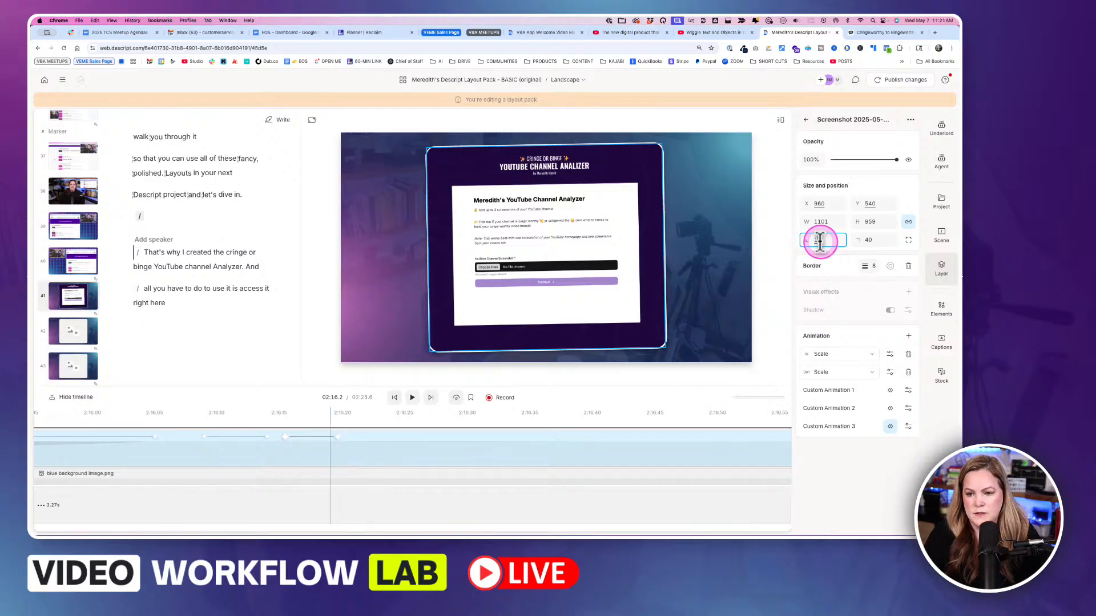
{"action": "type", "text": "1"}
{"action": "key", "text": "Return"}
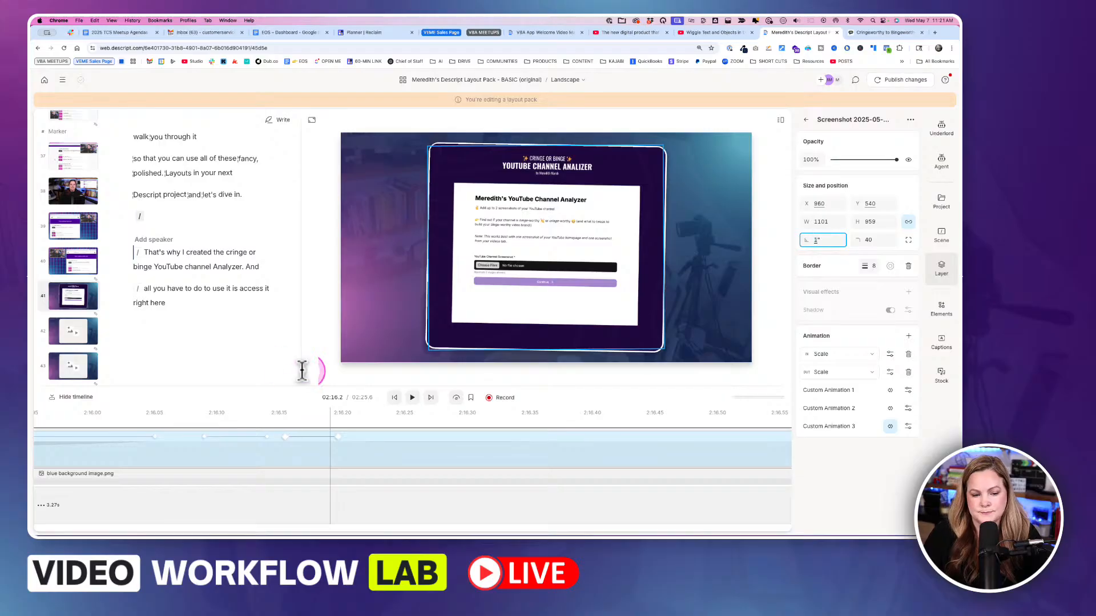
{"action": "left_click", "coordinate": [155, 412]}
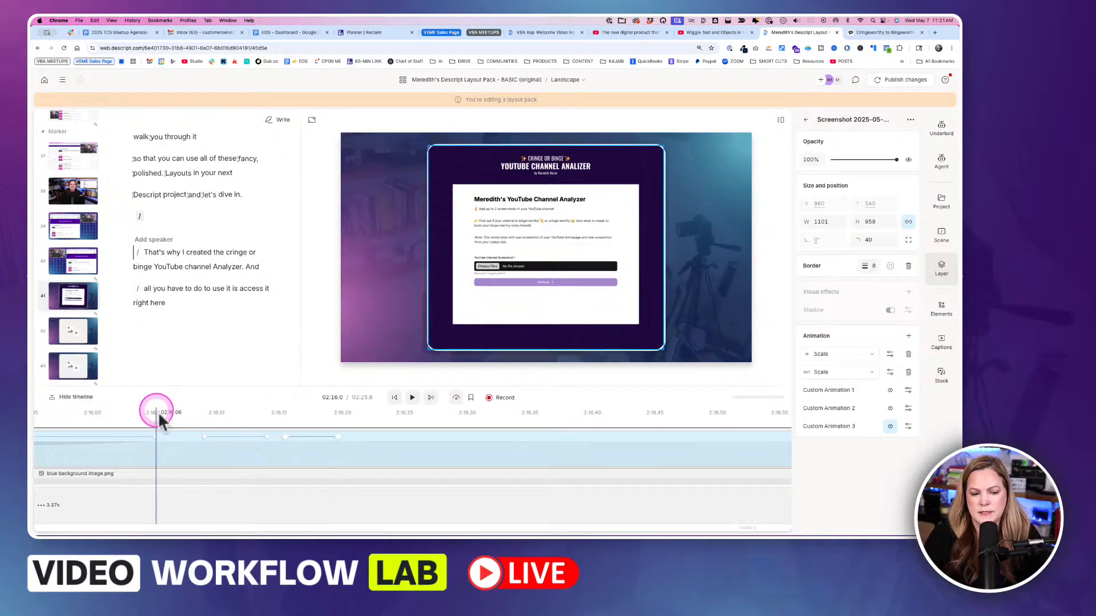
{"action": "left_click_drag", "start_coordinate": [143, 413], "coordinate": [365, 457]}
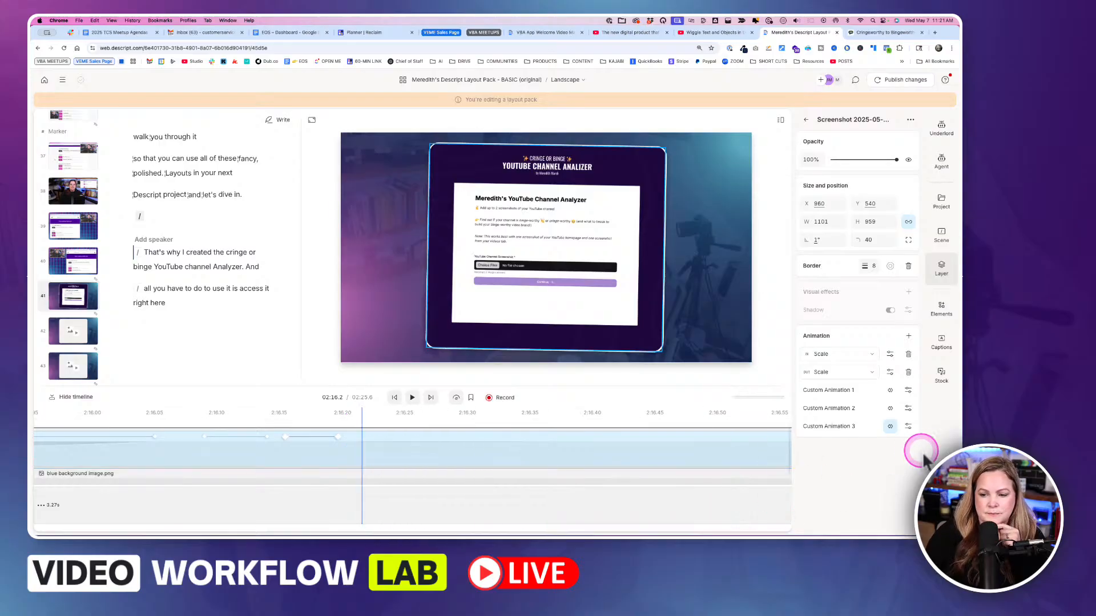
Add a fourth custom animation starting just past the third one and shorten it so its end keyframe sits at about 2:16.25
{"action": "left_click", "coordinate": [890, 427]}
{"action": "left_click", "coordinate": [910, 338]}
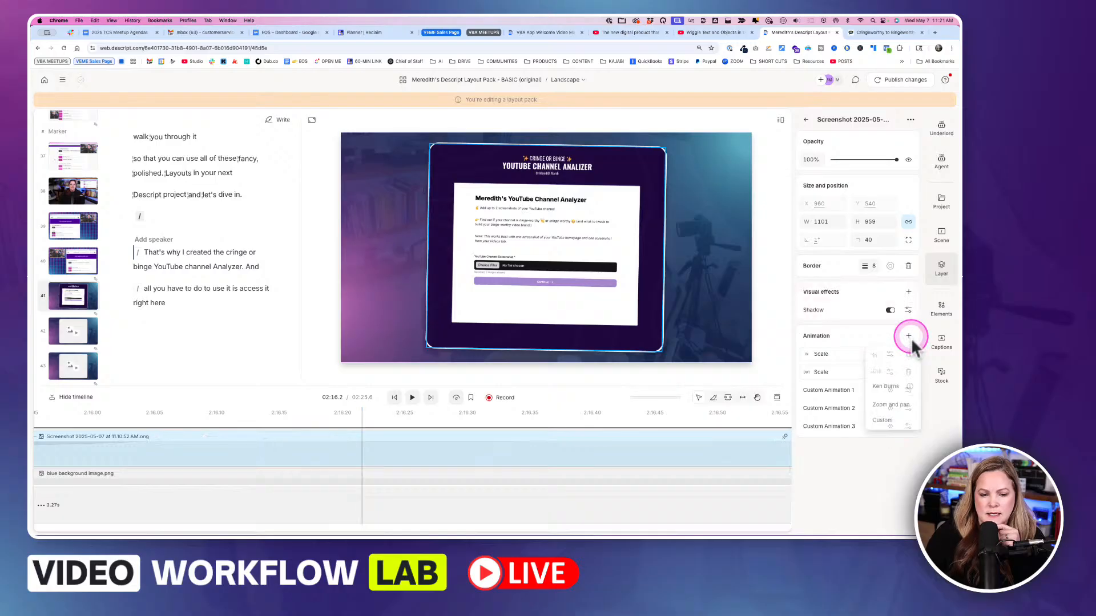
{"action": "left_click", "coordinate": [892, 421]}
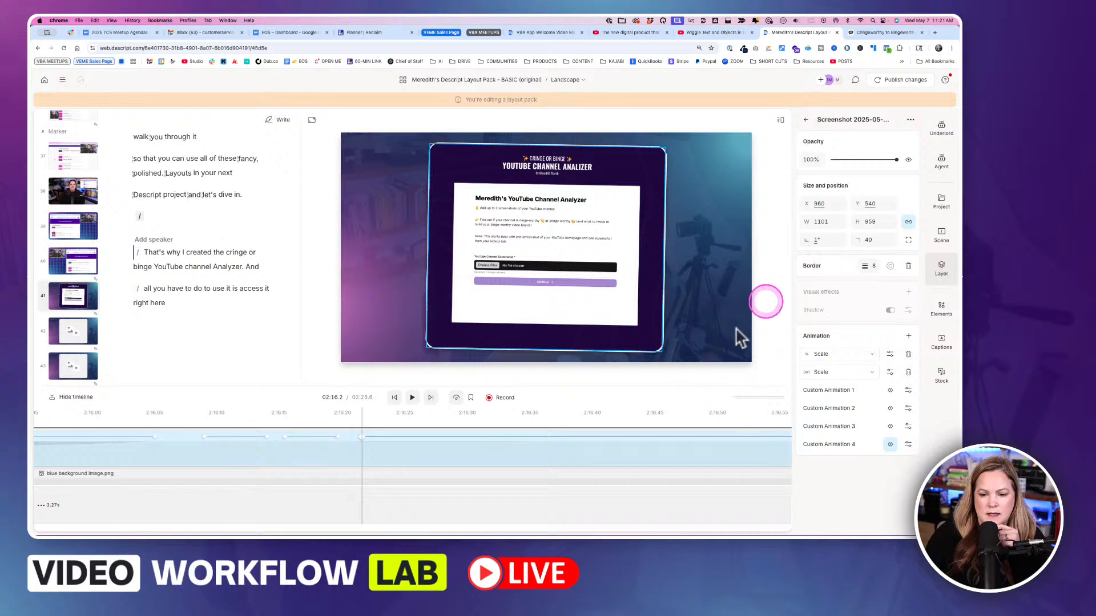
{"action": "scroll", "coordinate": [642, 456], "scroll_direction": "down", "scroll_amount": 3}
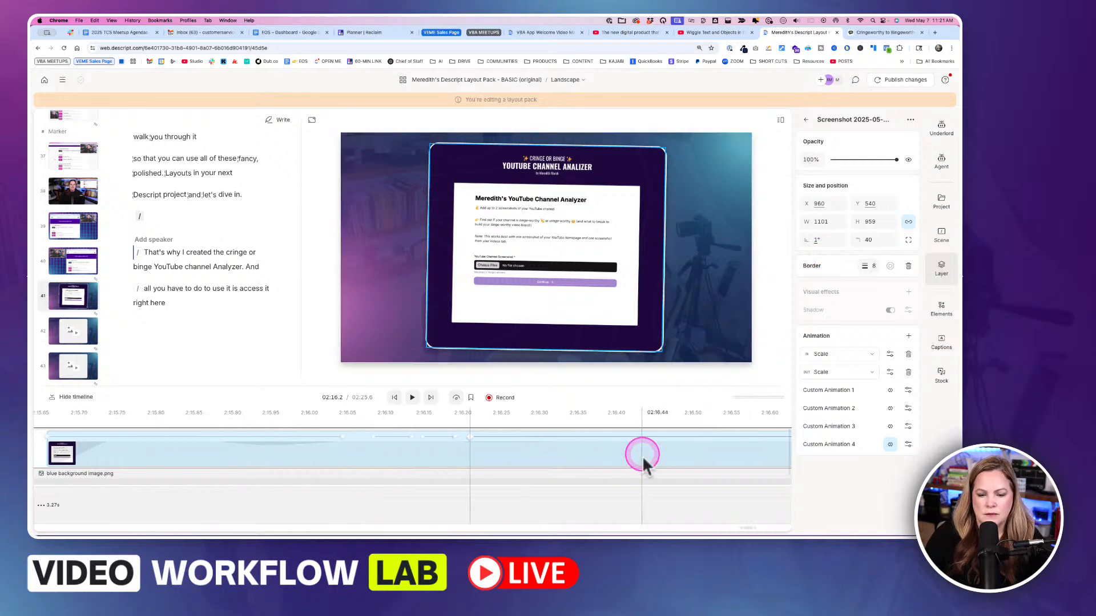
{"action": "scroll", "coordinate": [642, 456], "scroll_direction": "down", "scroll_amount": 5}
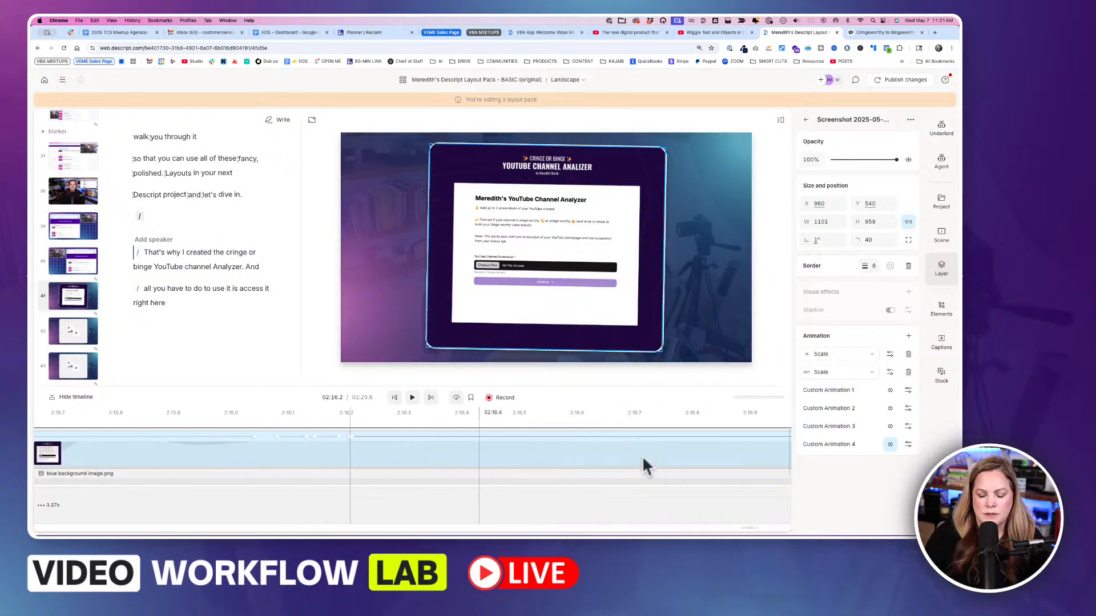
{"action": "scroll", "coordinate": [643, 456], "scroll_direction": "right", "scroll_amount": 5}
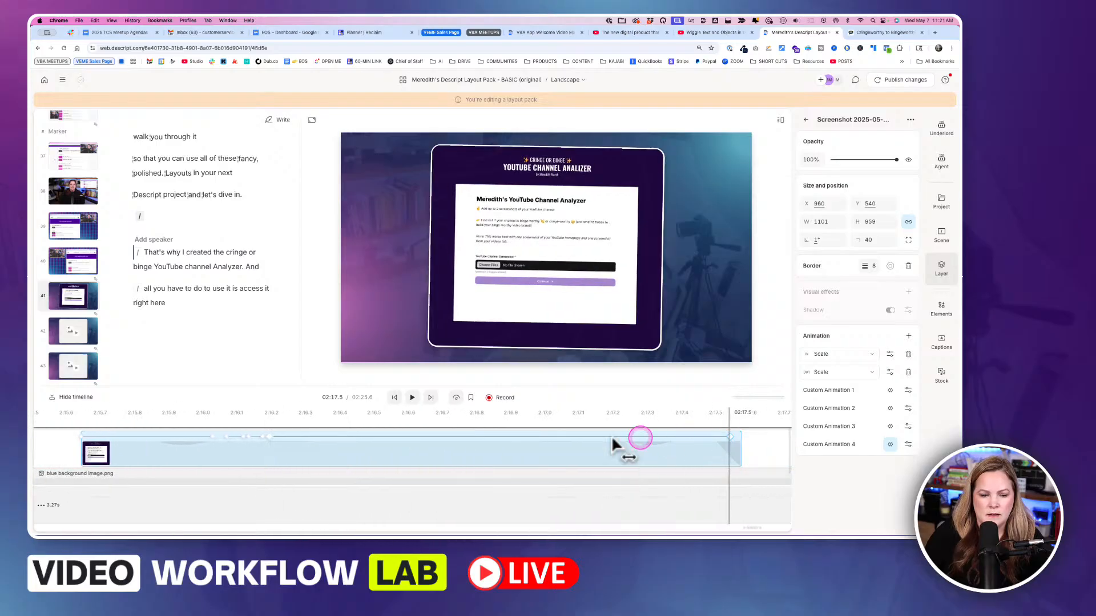
{"action": "scroll", "coordinate": [286, 441], "scroll_direction": "up", "scroll_amount": 3}
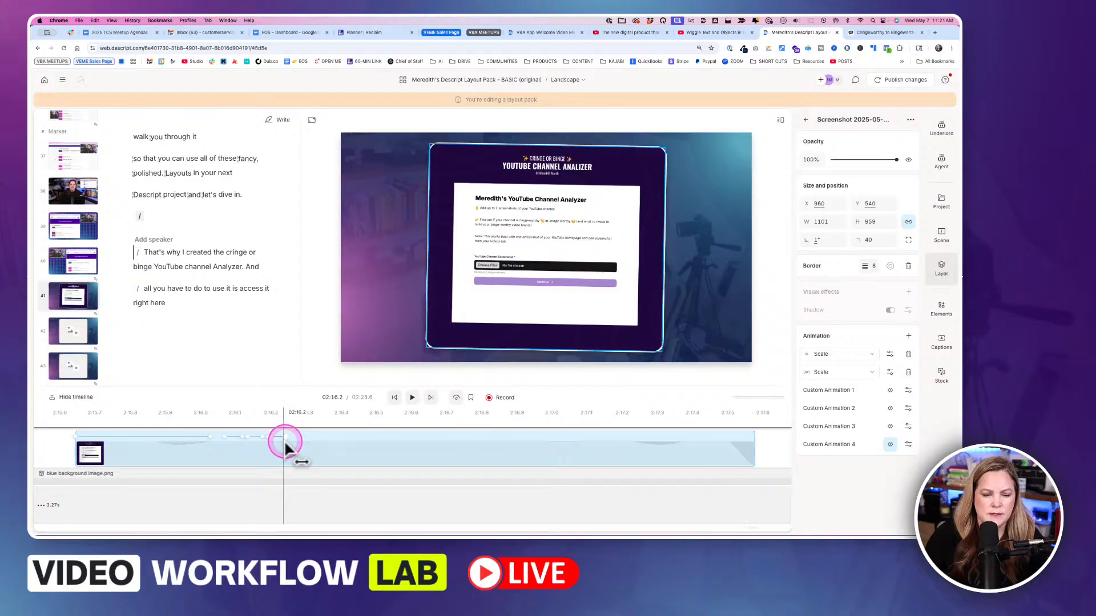
{"action": "mouse_move", "coordinate": [289, 439]}
{"action": "left_mouse_down"}
{"action": "mouse_move", "coordinate": [234, 436]}
{"action": "mouse_move", "coordinate": [277, 437]}
{"action": "mouse_move", "coordinate": [229, 422]}
{"action": "mouse_move", "coordinate": [278, 427]}
{"action": "mouse_move", "coordinate": [279, 440]}
{"action": "left_mouse_up"}
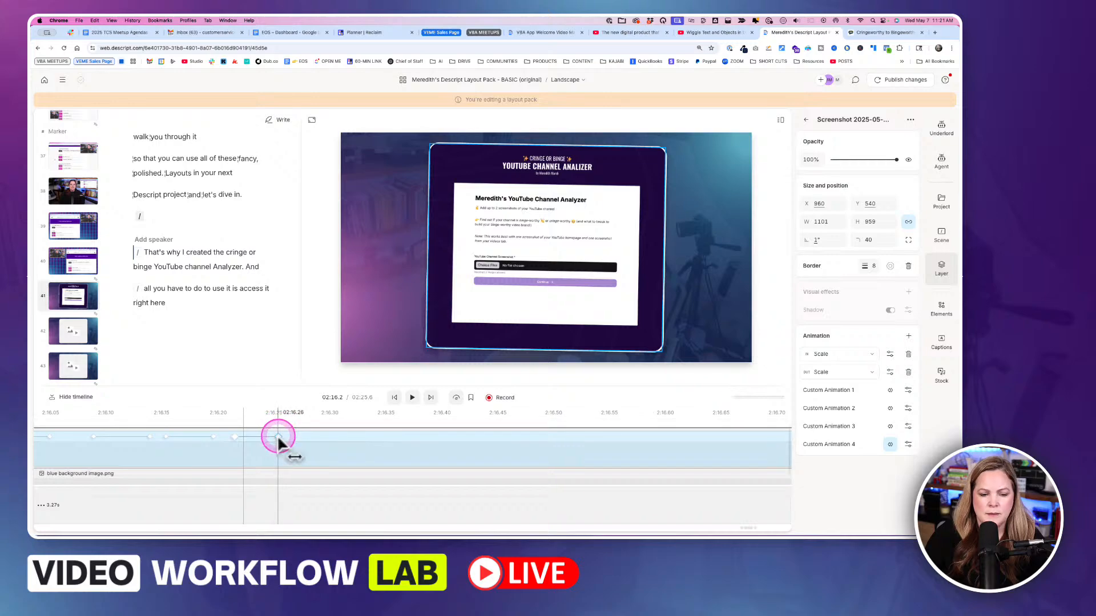
Set the screenshot's rotation to 0° for the fourth custom animation and scrub through the wiggle to check it
{"action": "left_click", "coordinate": [820, 241]}
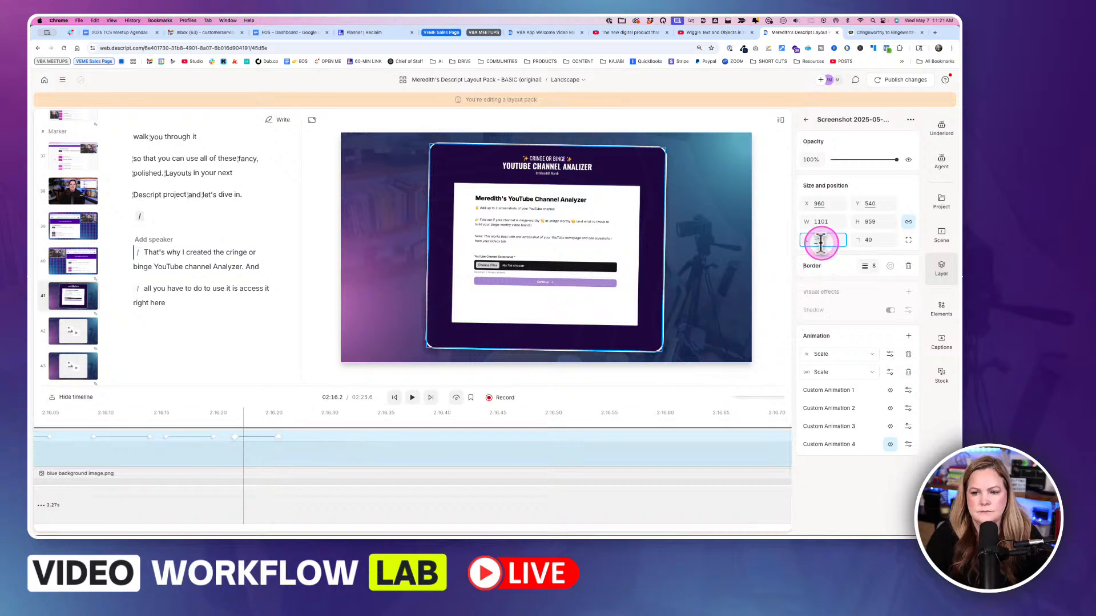
{"action": "type", "text": "0"}
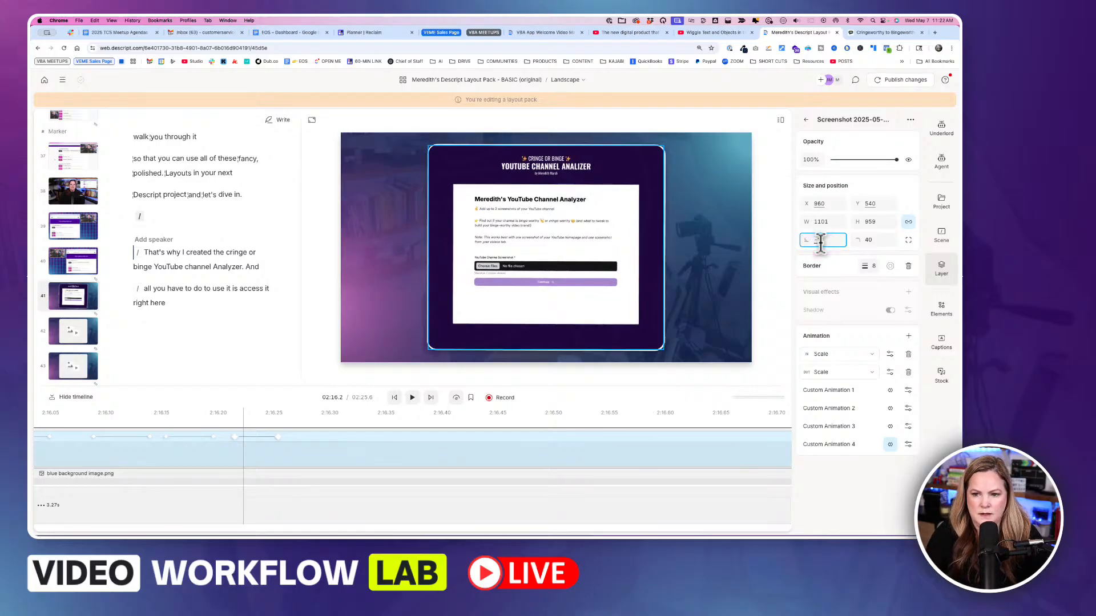
{"action": "left_click", "coordinate": [292, 404]}
{"action": "left_click_drag", "start_coordinate": [251, 417], "coordinate": [183, 435]}
{"action": "scroll", "coordinate": [183, 435], "scroll_direction": "left", "scroll_amount": 3}
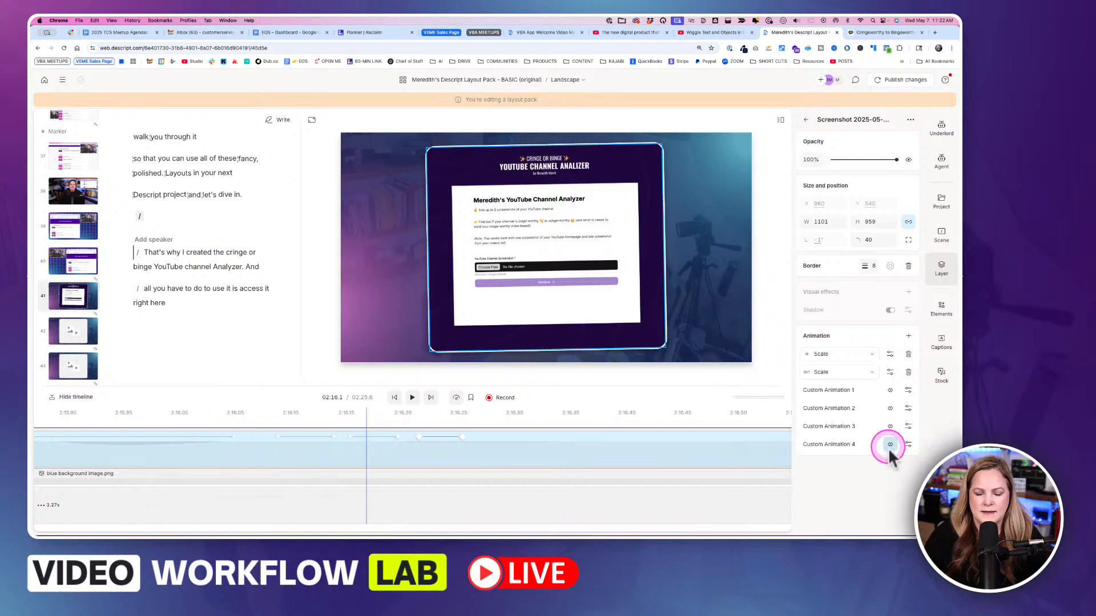
{"action": "mouse_move", "coordinate": [154, 415]}
{"action": "left_mouse_down"}
{"action": "mouse_move", "coordinate": [214, 414]}
{"action": "mouse_move", "coordinate": [147, 420]}
{"action": "left_mouse_up"}
{"action": "left_click", "coordinate": [177, 436]}
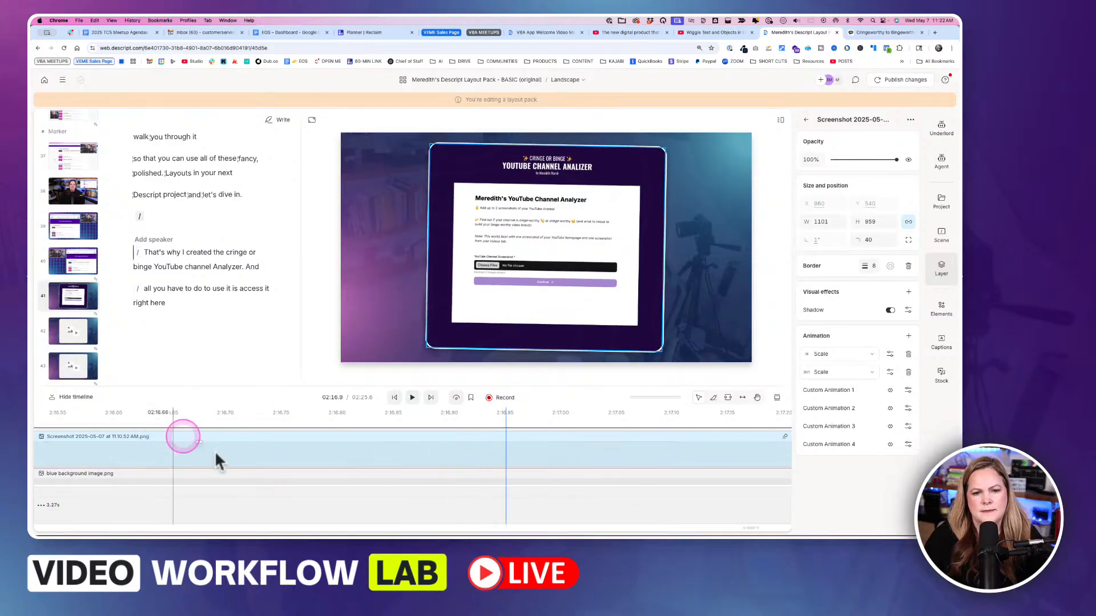
{"action": "left_click", "coordinate": [228, 502]}
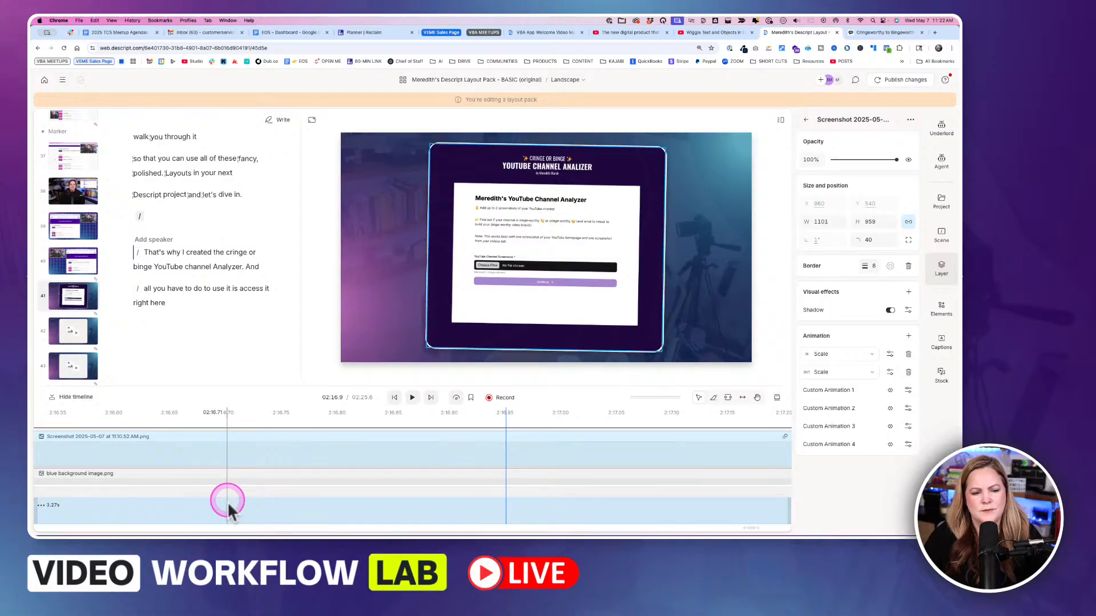
{"action": "scroll", "coordinate": [227, 502], "scroll_direction": "down", "scroll_amount": 5}
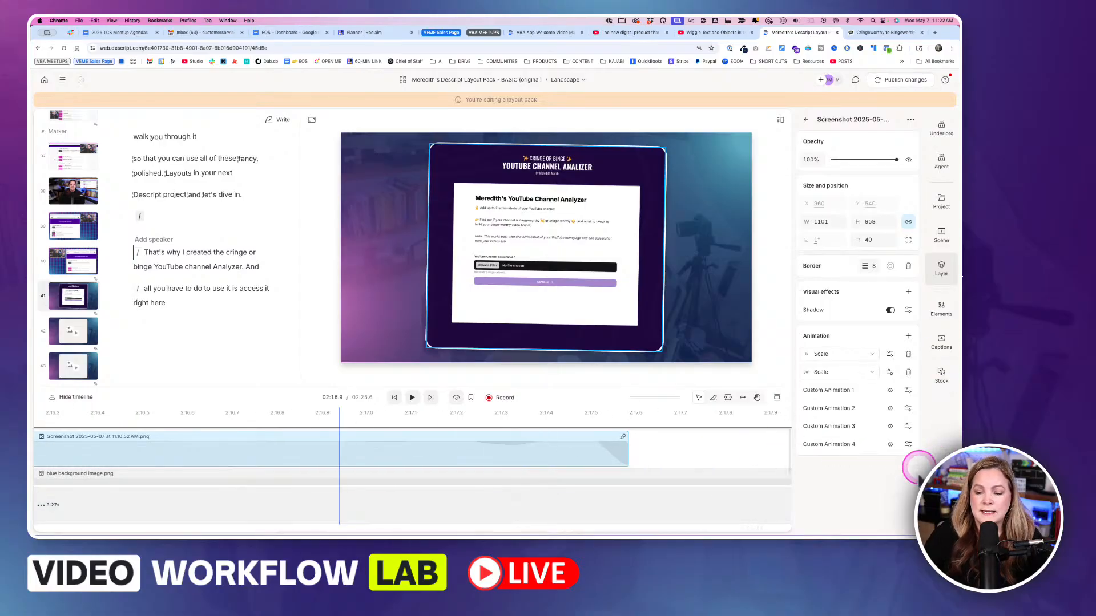
Remove the fourth and third custom animations from the screenshot
{"action": "left_click", "coordinate": [891, 451]}
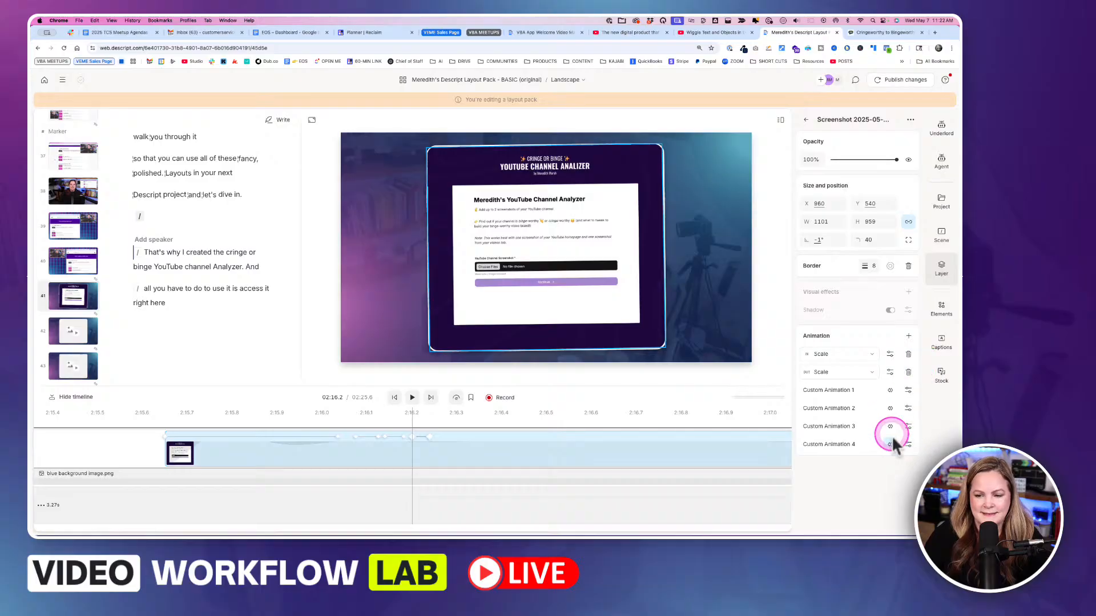
{"action": "left_click", "coordinate": [907, 445]}
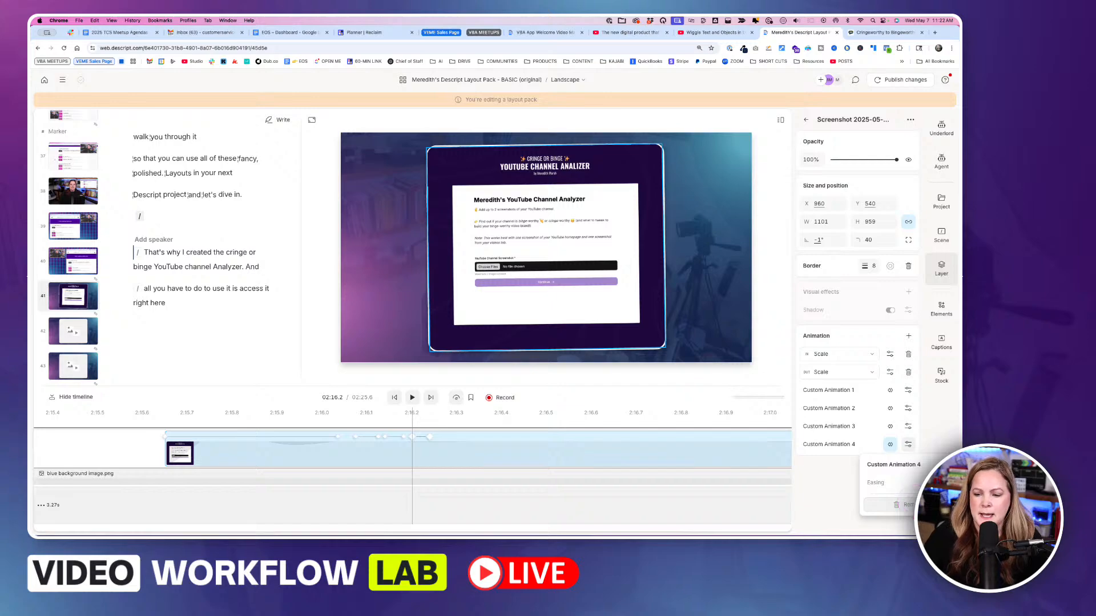
{"action": "left_click", "coordinate": [909, 505]}
{"action": "left_click", "coordinate": [513, 457]}
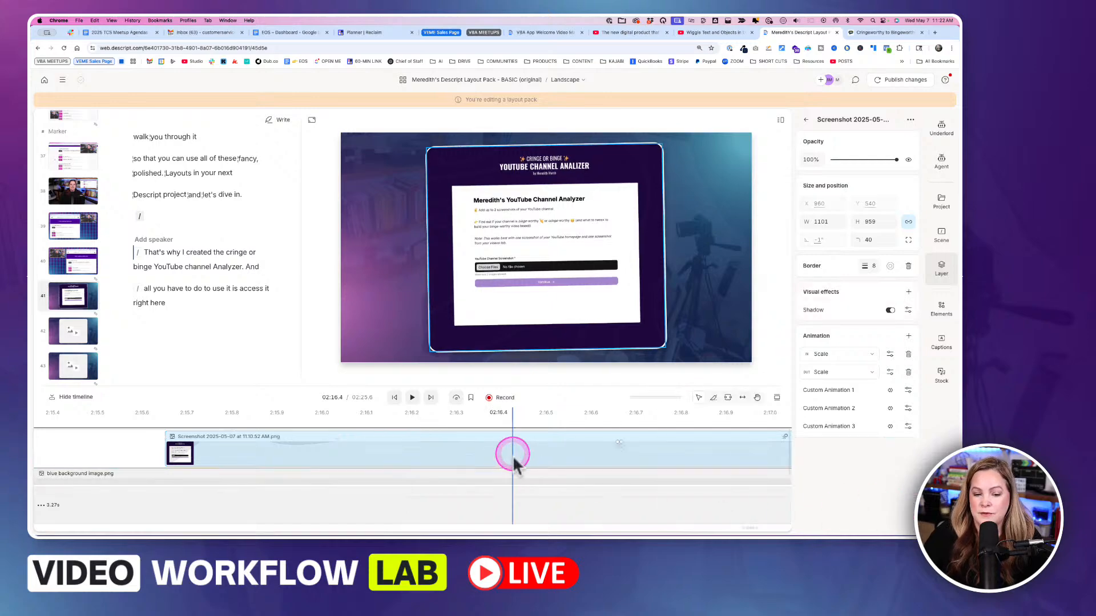
{"action": "left_click", "coordinate": [890, 428]}
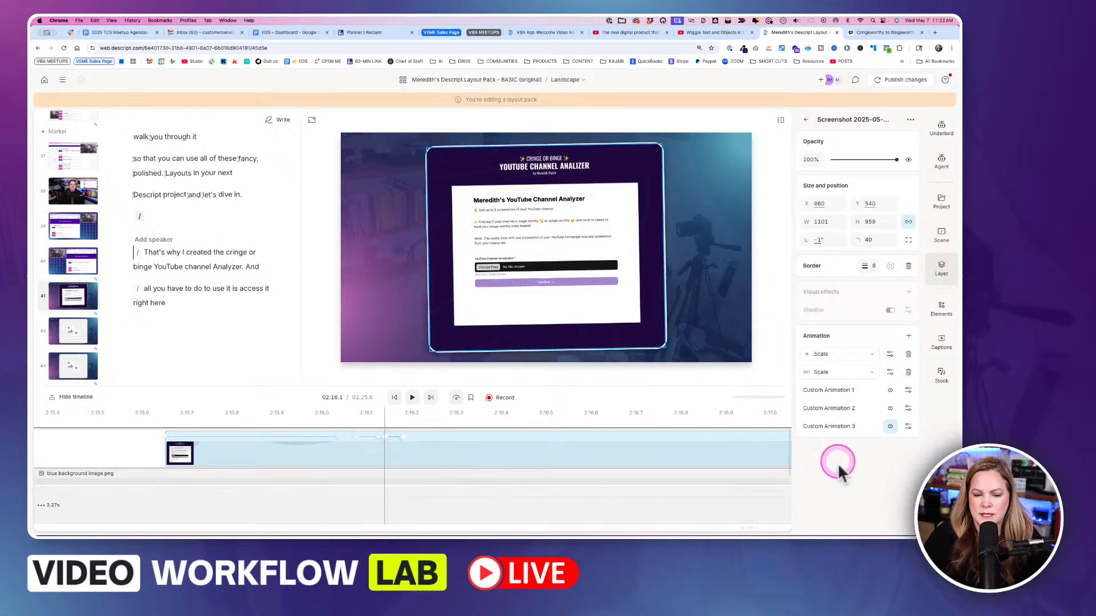
{"action": "left_click", "coordinate": [909, 426]}
{"action": "left_click", "coordinate": [907, 488]}
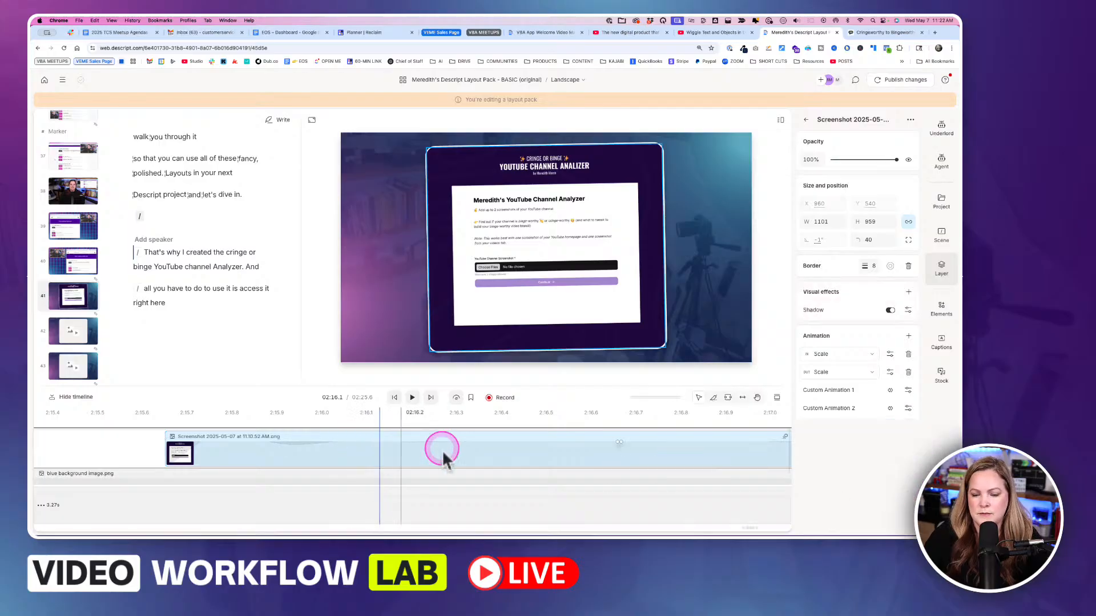
Remove the second custom animation from the screenshot, keeping only the first custom animation and the two Scale animations
{"action": "left_click", "coordinate": [890, 409]}
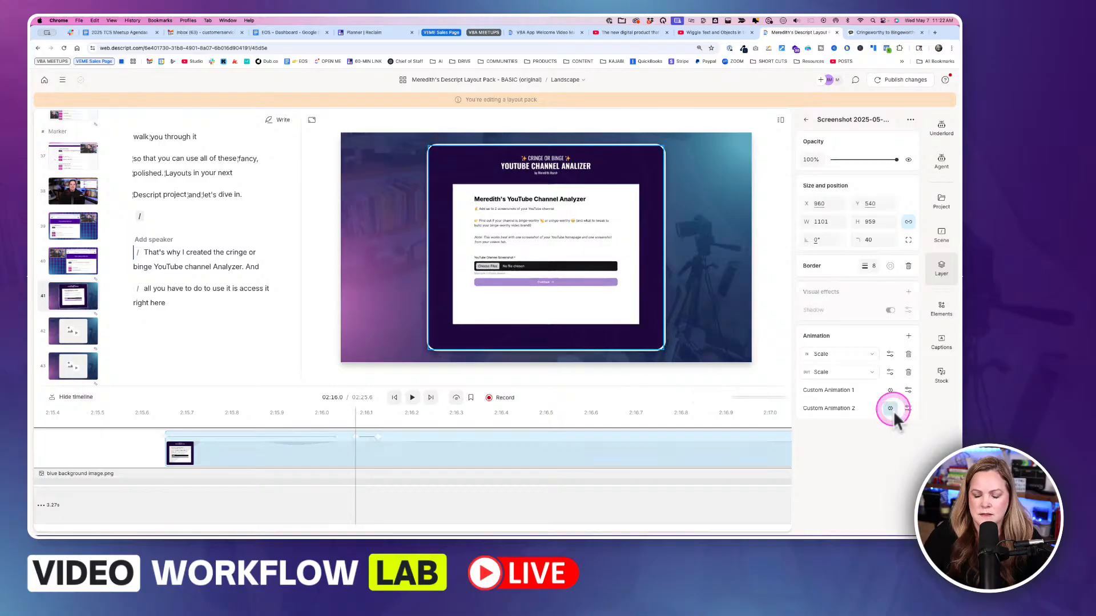
{"action": "left_click", "coordinate": [908, 409]}
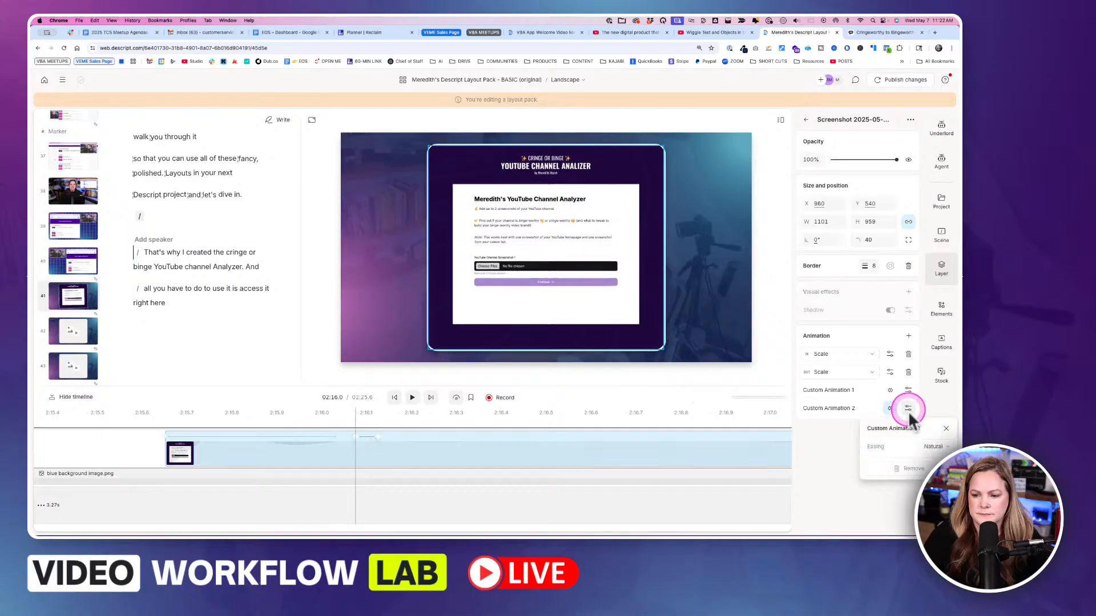
{"action": "left_click", "coordinate": [910, 461]}
{"action": "left_click", "coordinate": [359, 464]}
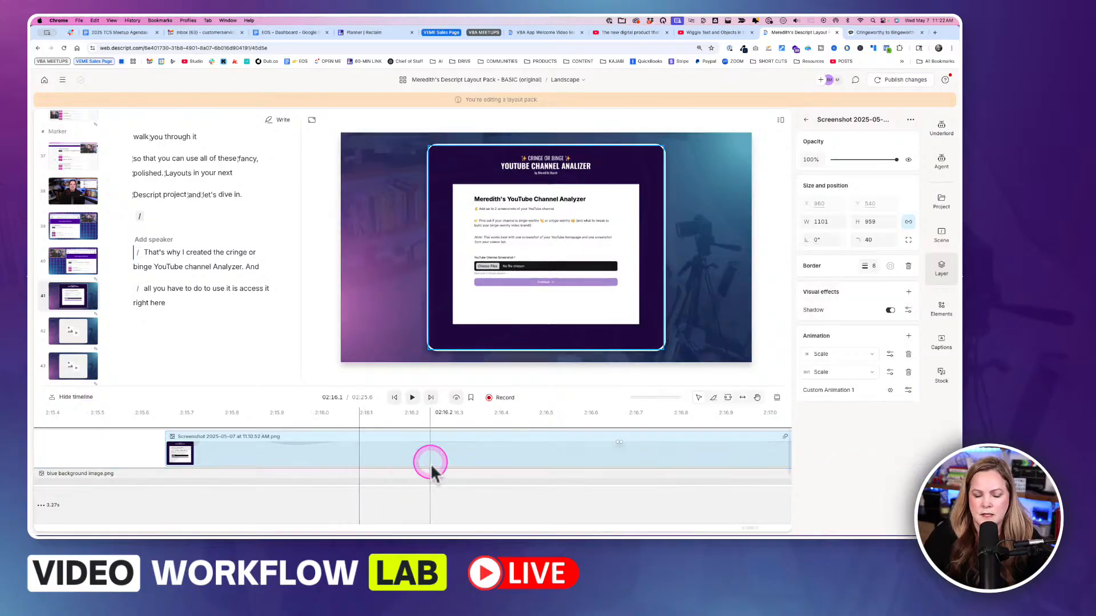
{"action": "scroll", "coordinate": [431, 463], "scroll_direction": "down", "scroll_amount": 5}
{"action": "scroll", "coordinate": [431, 463], "scroll_direction": "down", "scroll_amount": 3}
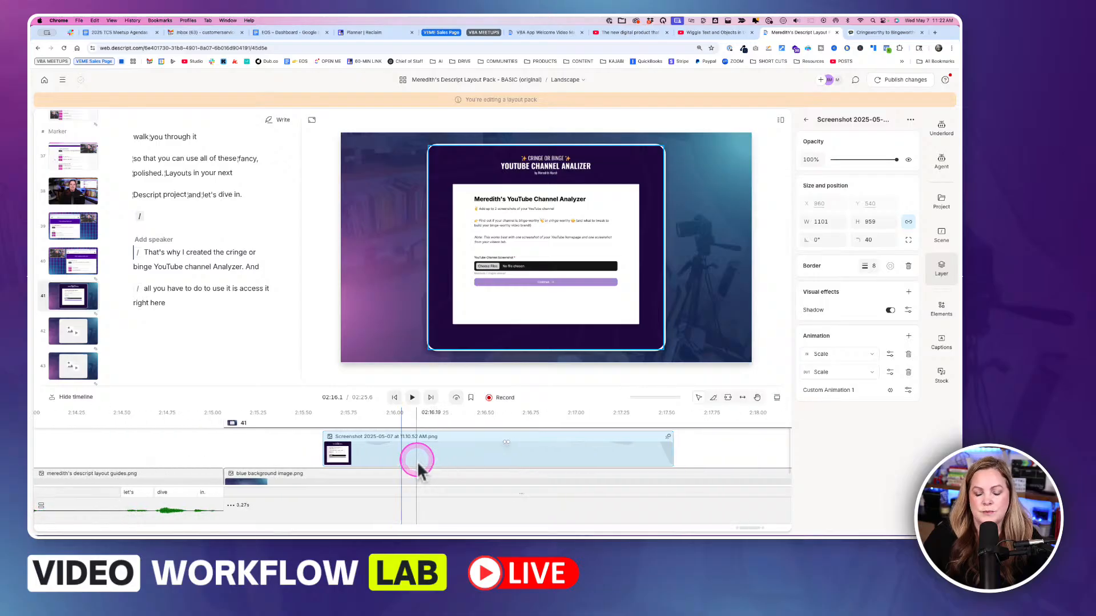
{"action": "scroll", "coordinate": [416, 462], "scroll_direction": "down", "scroll_amount": 3}
{"action": "scroll", "coordinate": [417, 461], "scroll_direction": "right", "scroll_amount": 2}
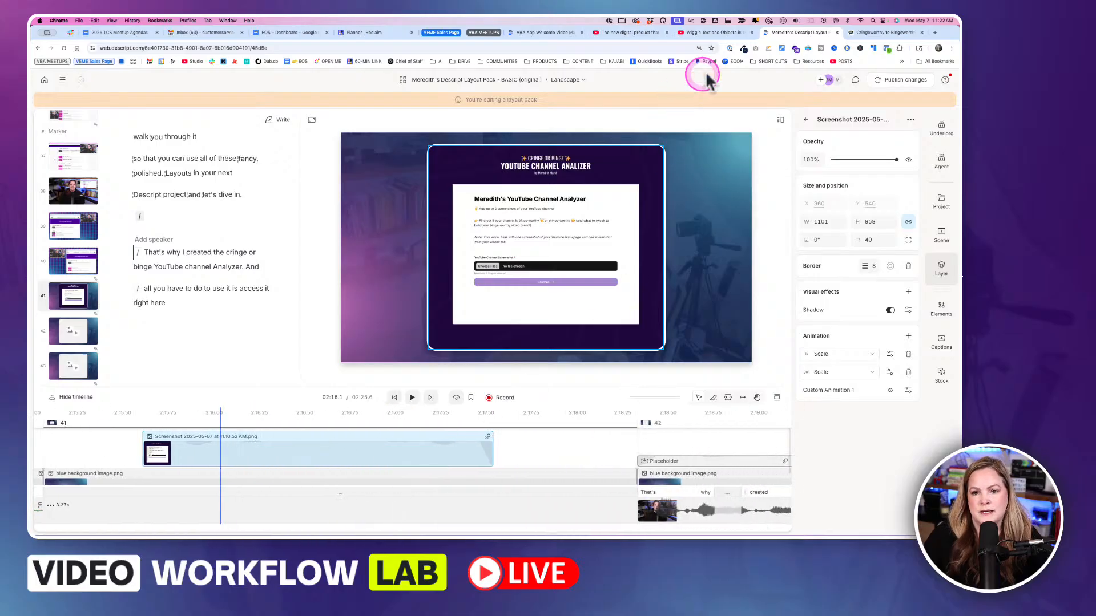
Switch to the YouTube video "The new digital product that's so good, clients throw money at you" and replay its opening to study the animations
{"action": "left_click", "coordinate": [643, 32]}
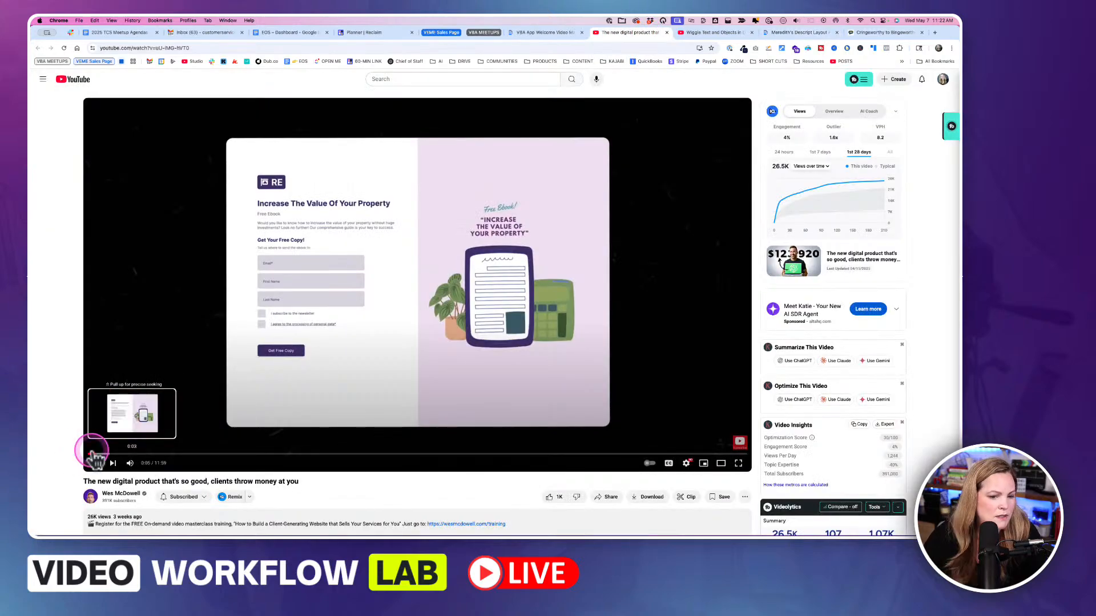
{"action": "left_click", "coordinate": [686, 463]}
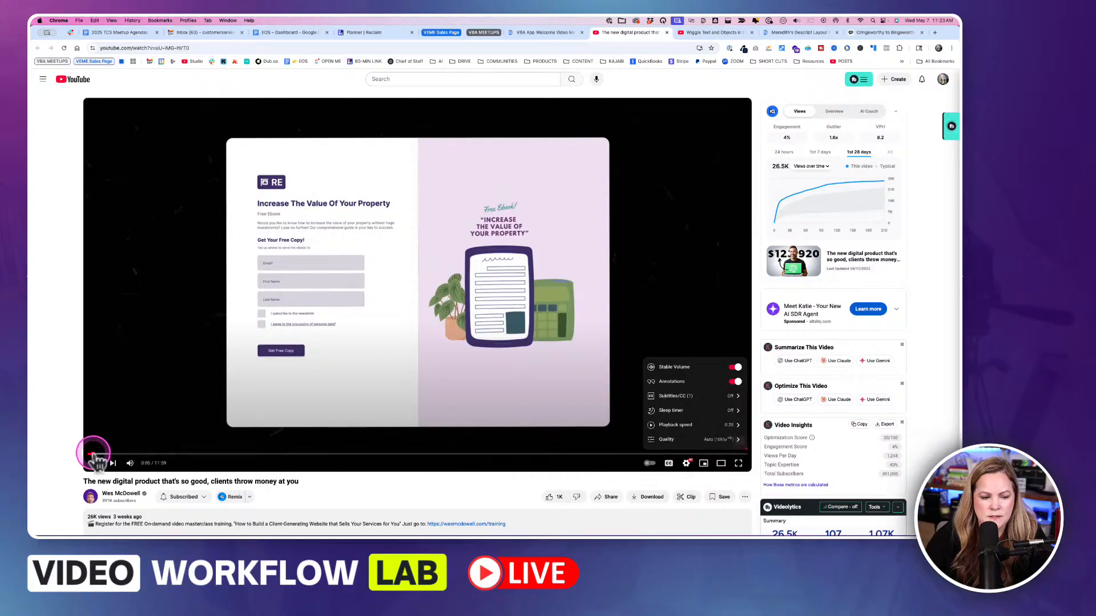
{"action": "left_click", "coordinate": [90, 455]}
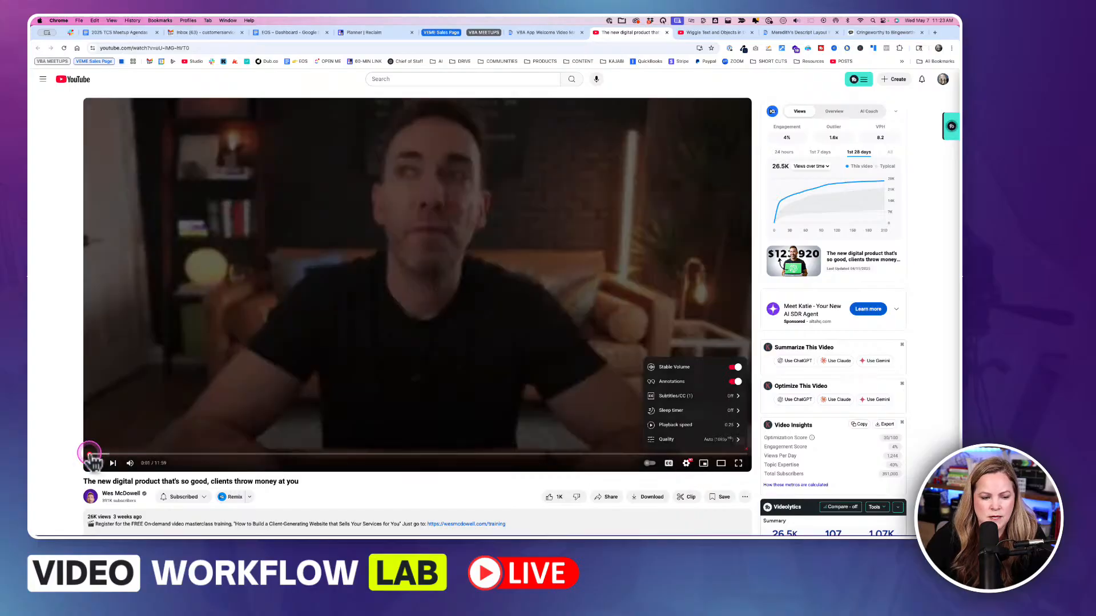
{"action": "left_click", "coordinate": [92, 461]}
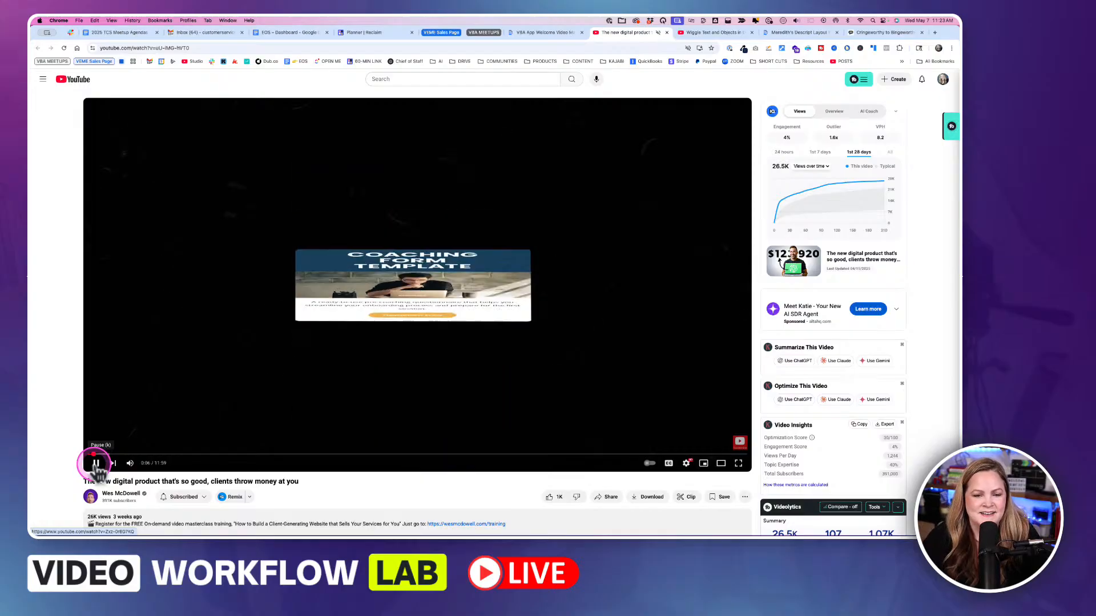
{"action": "left_click", "coordinate": [95, 465]}
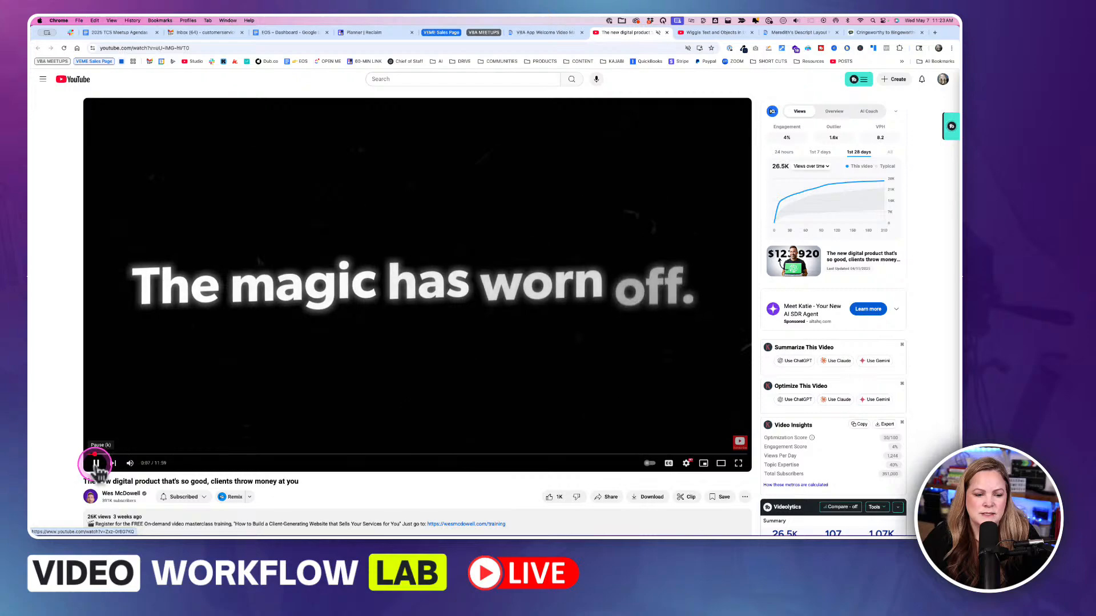
{"action": "left_click", "coordinate": [95, 464]}
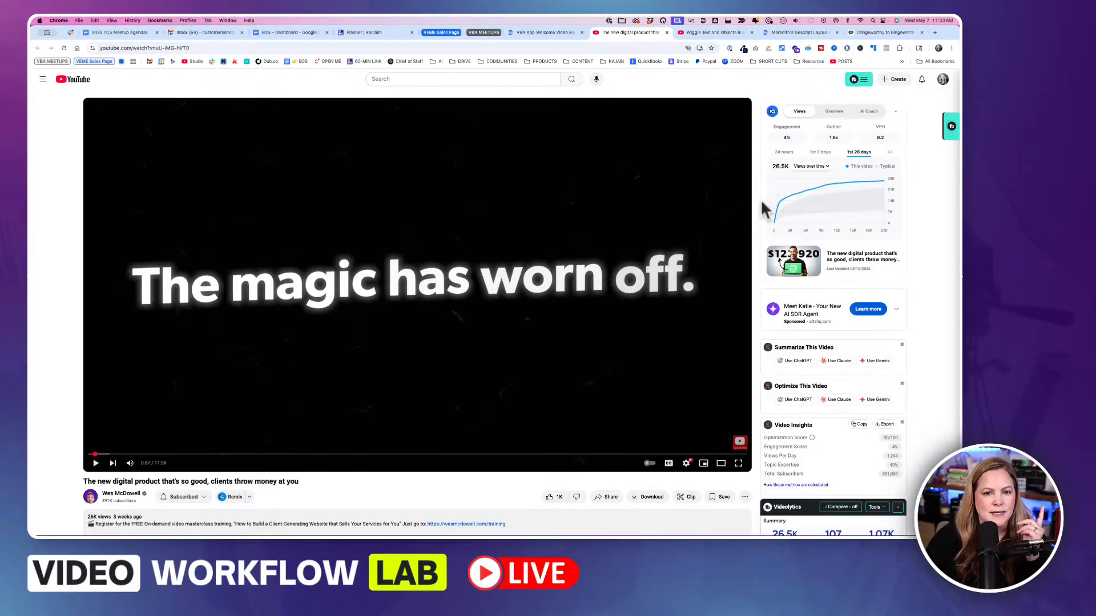
Switch to the "VBA App Welcome Video-May 2025" Descript project and look through its timeline around scenes 10 to 13
{"action": "left_click", "coordinate": [558, 34]}
{"action": "left_click", "coordinate": [498, 425]}
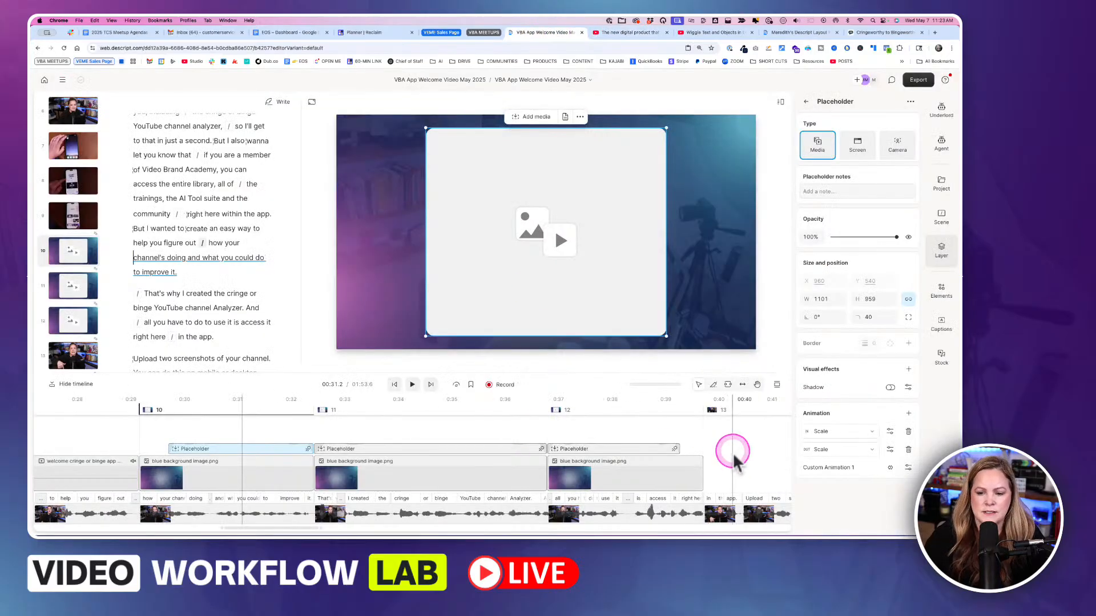
{"action": "scroll", "coordinate": [735, 454], "scroll_direction": "right", "scroll_amount": 5}
{"action": "scroll", "coordinate": [735, 454], "scroll_direction": "down", "scroll_amount": 6}
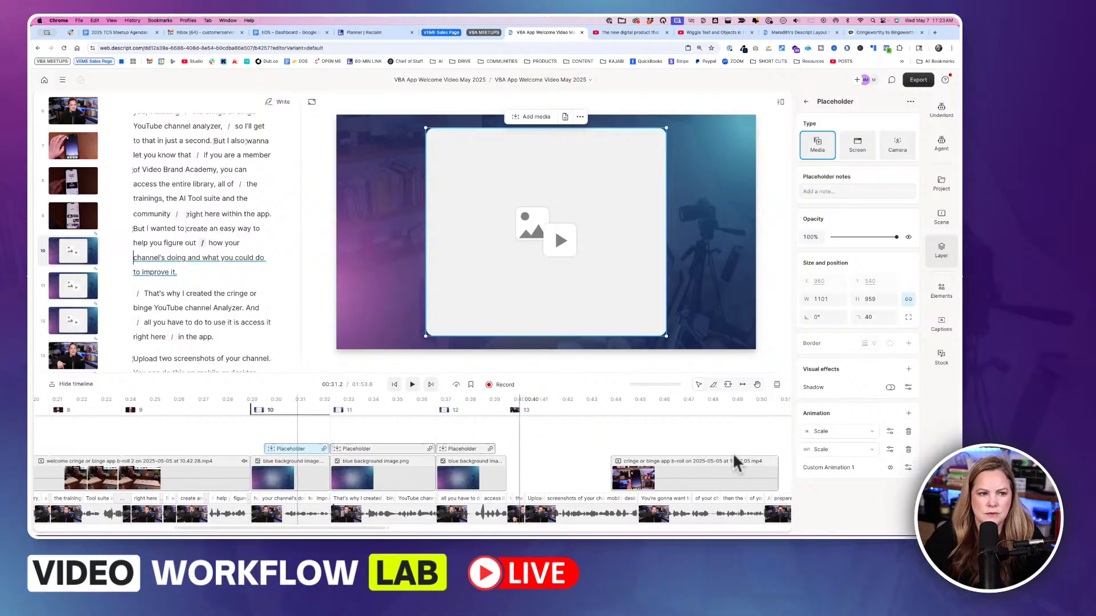
{"action": "scroll", "coordinate": [732, 452], "scroll_direction": "up", "scroll_amount": 6}
{"action": "left_click", "coordinate": [320, 448]}
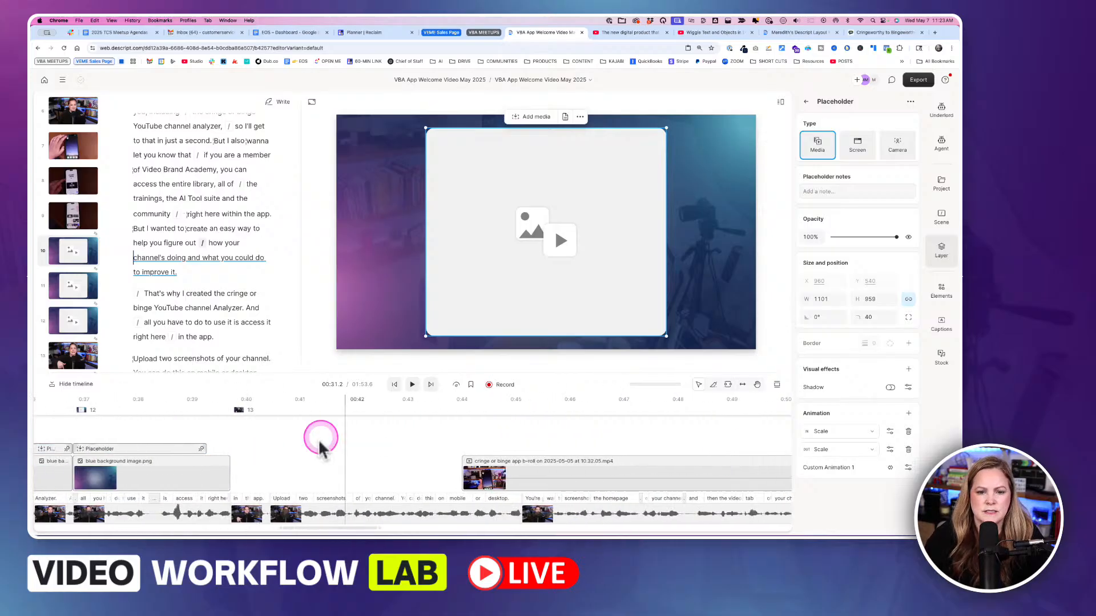
{"action": "scroll", "coordinate": [323, 457], "scroll_direction": "left", "scroll_amount": 5}
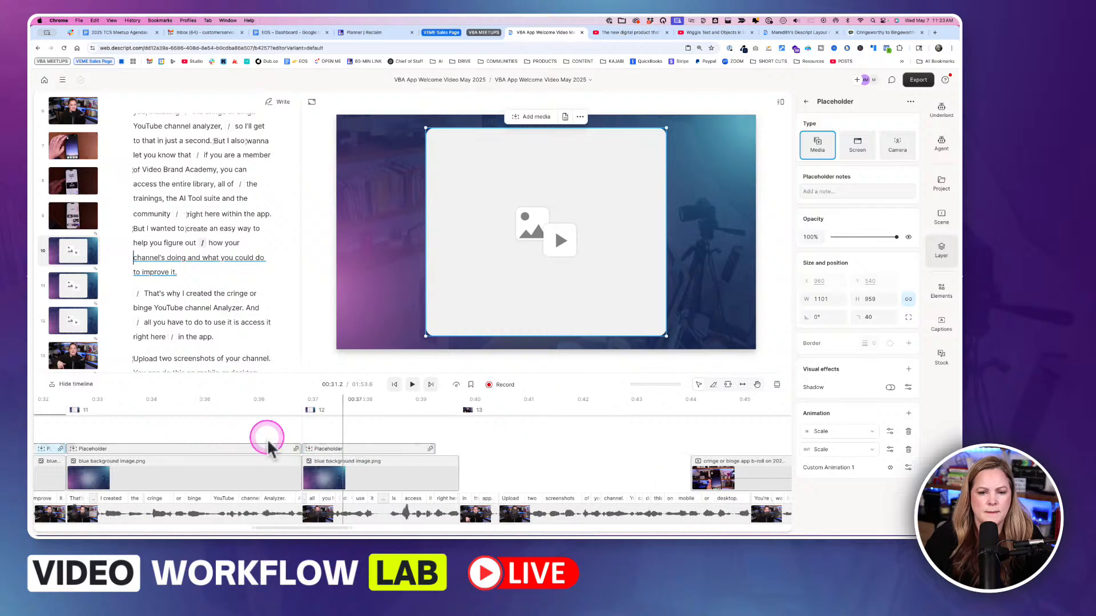
{"action": "scroll", "coordinate": [267, 439], "scroll_direction": "right", "scroll_amount": 3}
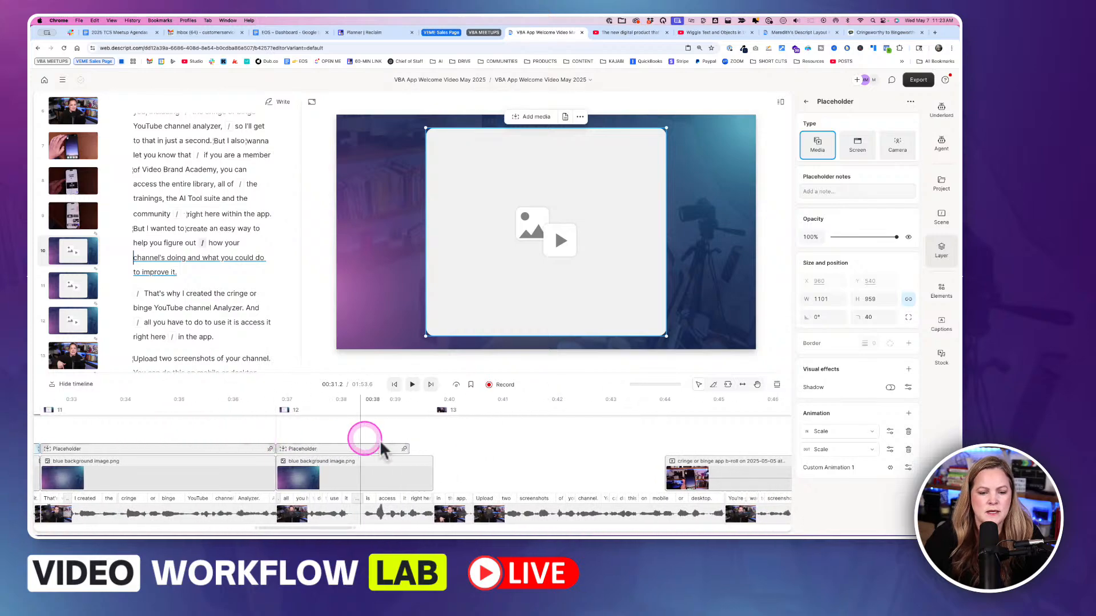
{"action": "scroll", "coordinate": [478, 446], "scroll_direction": "right", "scroll_amount": 6}
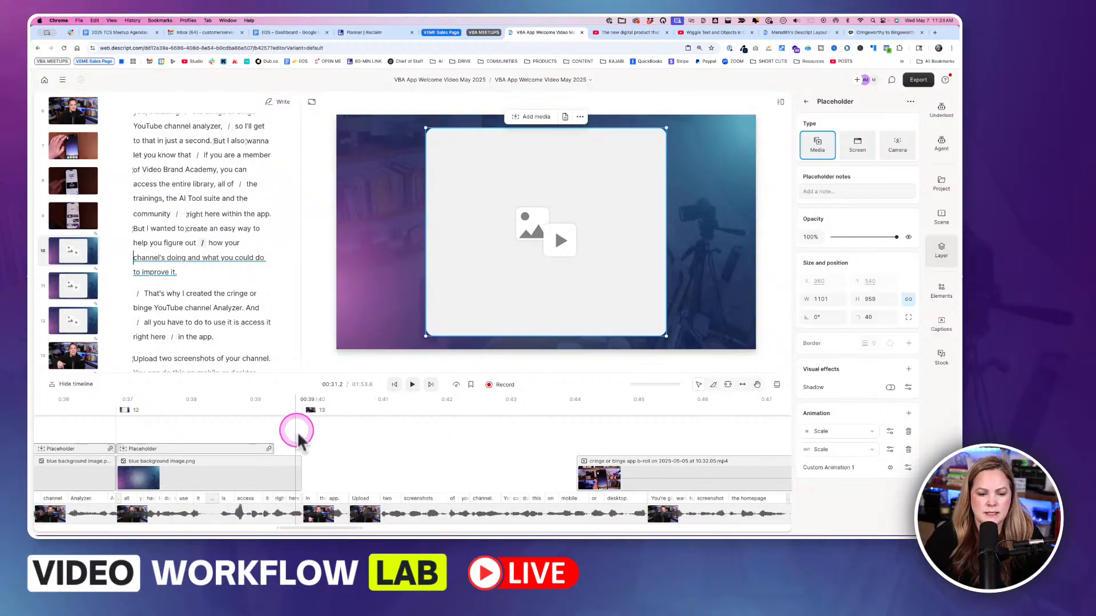
{"action": "left_click", "coordinate": [947, 149]}
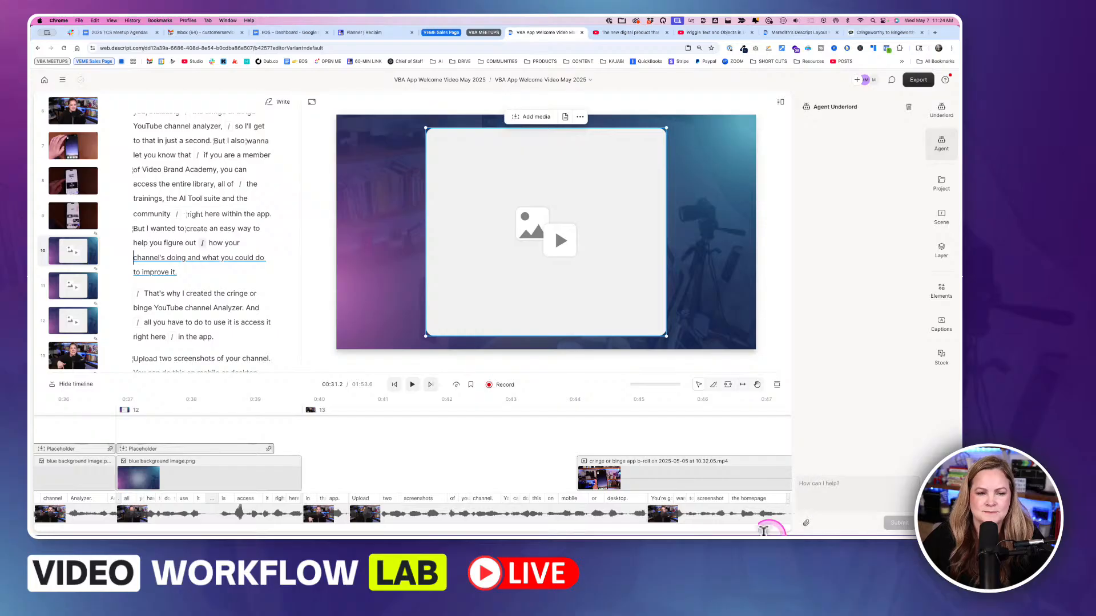
{"action": "left_click", "coordinate": [941, 147]}
{"action": "left_click", "coordinate": [314, 463]}
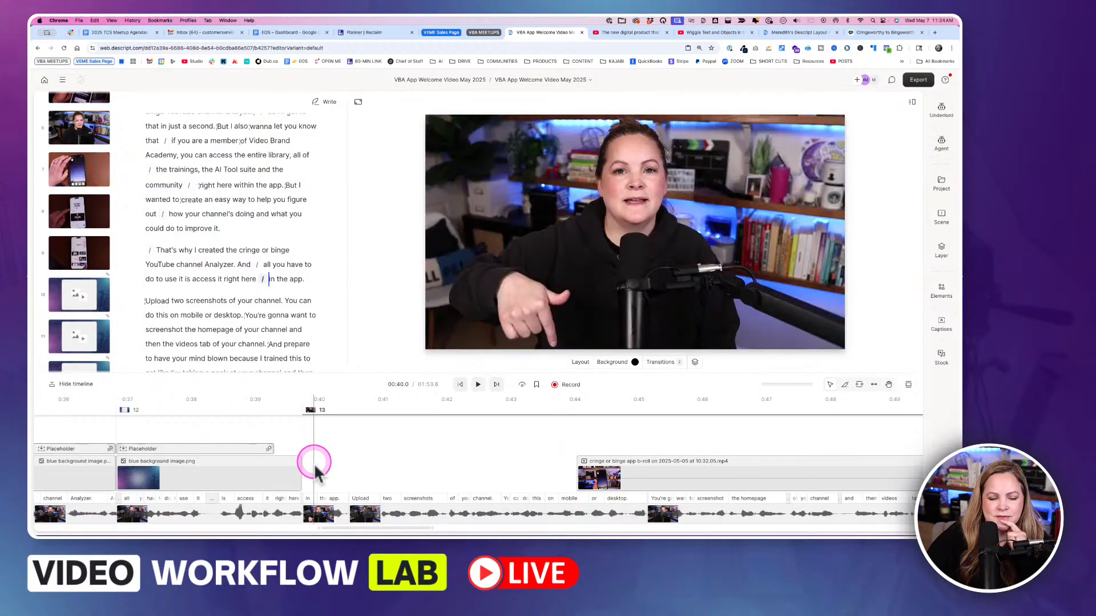
{"action": "left_click", "coordinate": [358, 464]}
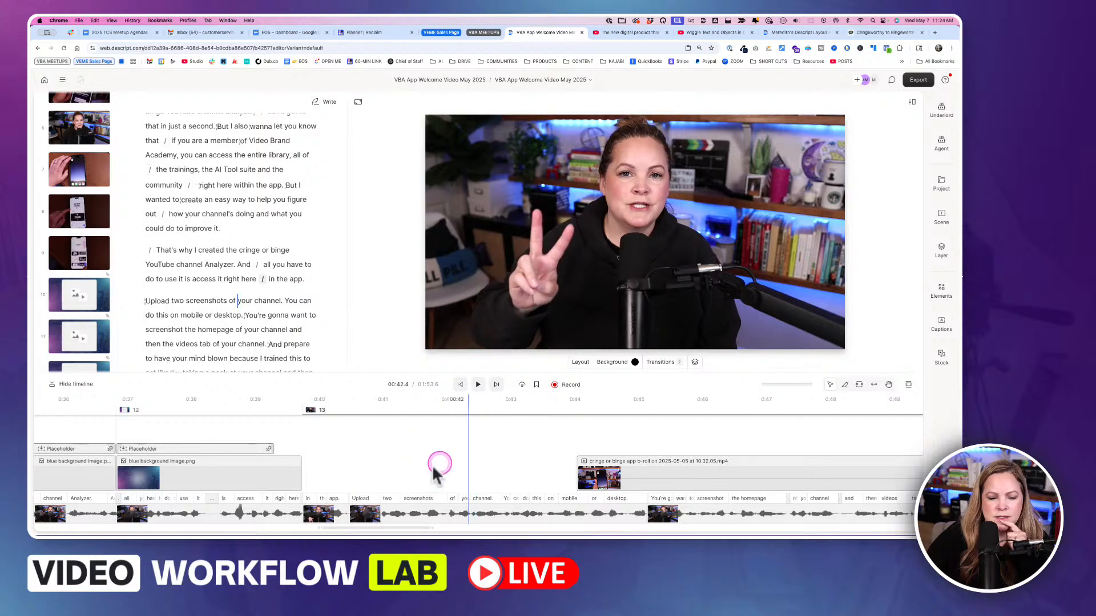
Copy the blue background image from scene 12 and paste it at the beginning of scene 13
{"action": "left_click", "coordinate": [216, 472]}
{"action": "key", "text": "super+c"}
{"action": "left_click", "coordinate": [308, 469]}
{"action": "key", "text": "super+v"}
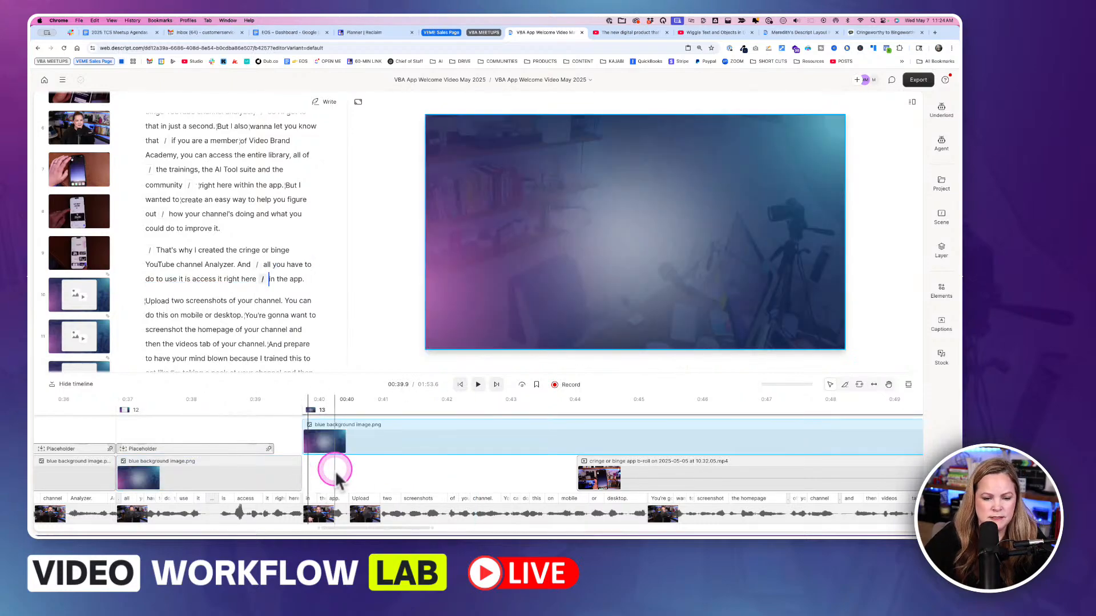
Split the pasted blue background image where the cringe or binge app b-roll clip starts and delete the remainder after it
{"action": "left_click", "coordinate": [347, 443]}
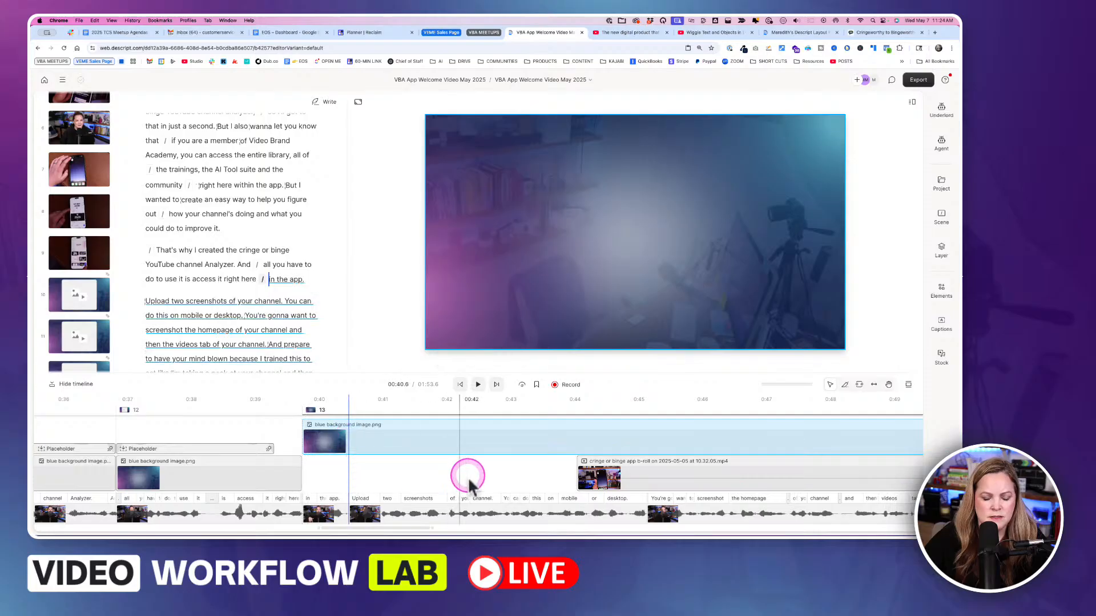
{"action": "scroll", "coordinate": [495, 474], "scroll_direction": "down", "scroll_amount": 3}
{"action": "left_click", "coordinate": [544, 443]}
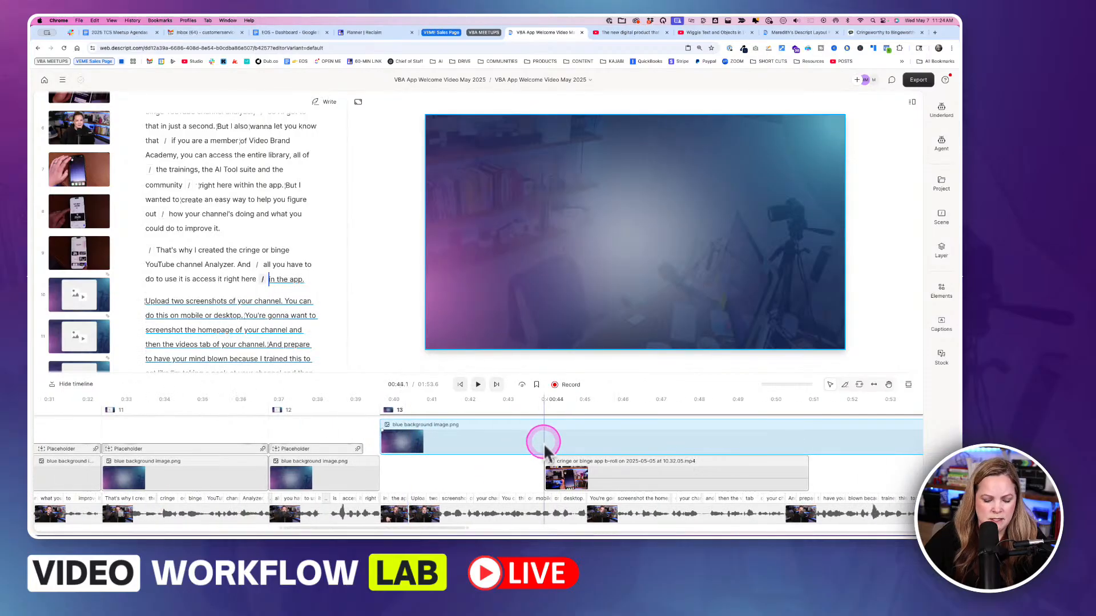
{"action": "key", "text": "s"}
{"action": "left_click", "coordinate": [567, 444]}
{"action": "key", "text": "Delete"}
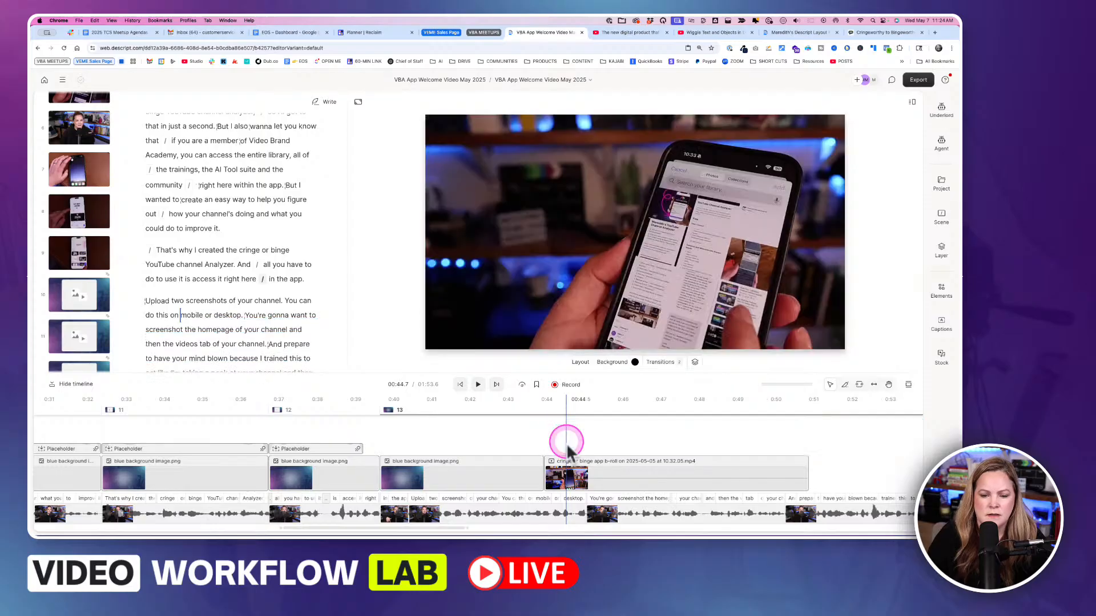
Split scene 13 at the start of the cringe or binge app b-roll clip so scene 14 begins there
{"action": "left_click", "coordinate": [481, 431]}
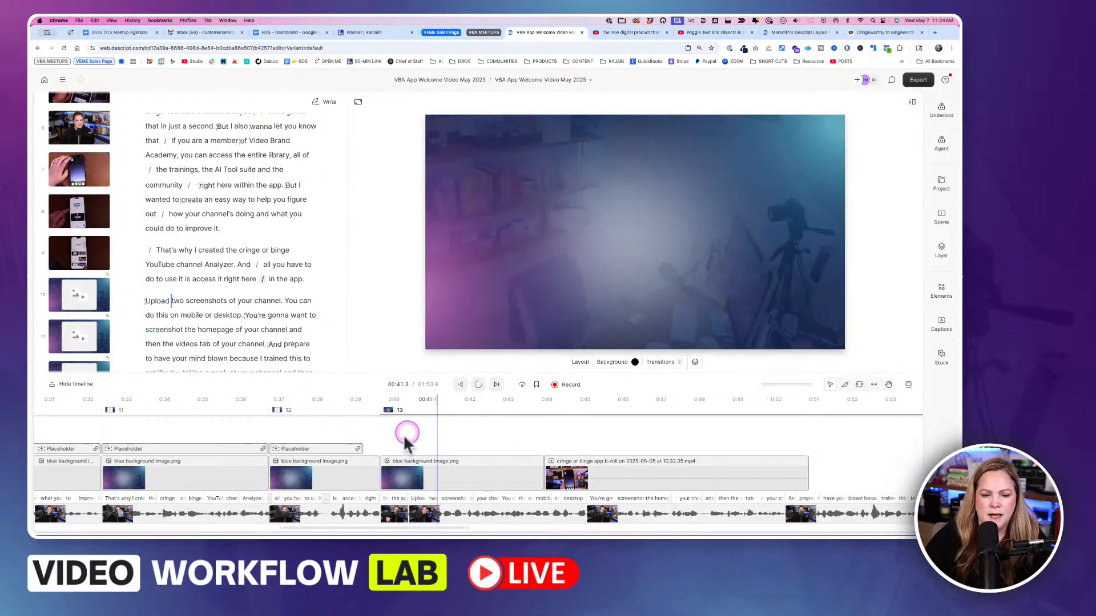
{"action": "left_click", "coordinate": [383, 436]}
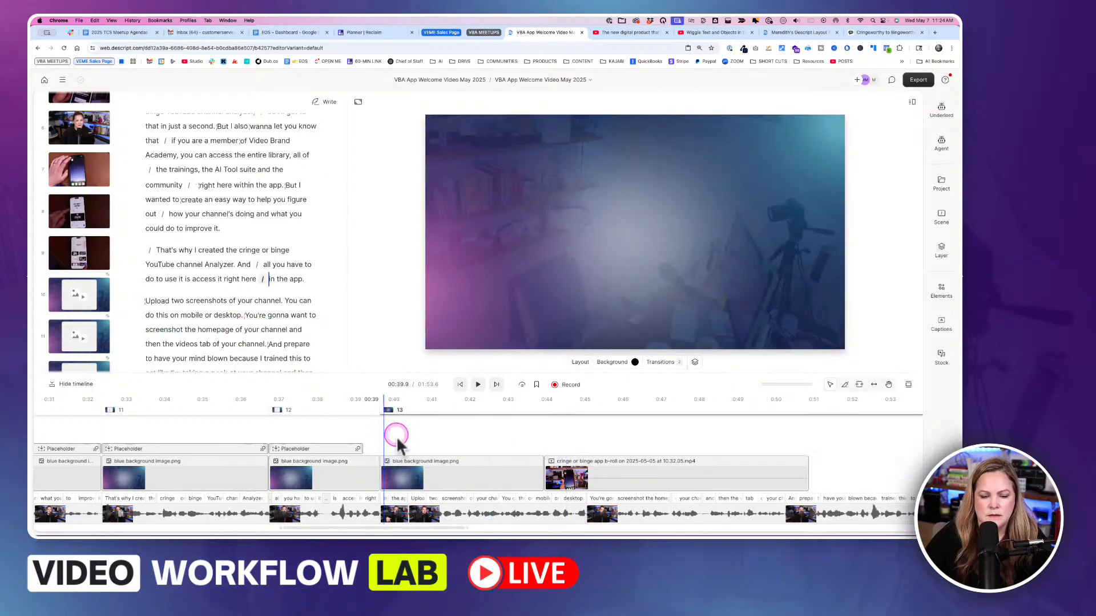
{"action": "left_click", "coordinate": [443, 476]}
{"action": "scroll", "coordinate": [464, 440], "scroll_direction": "up", "scroll_amount": 2}
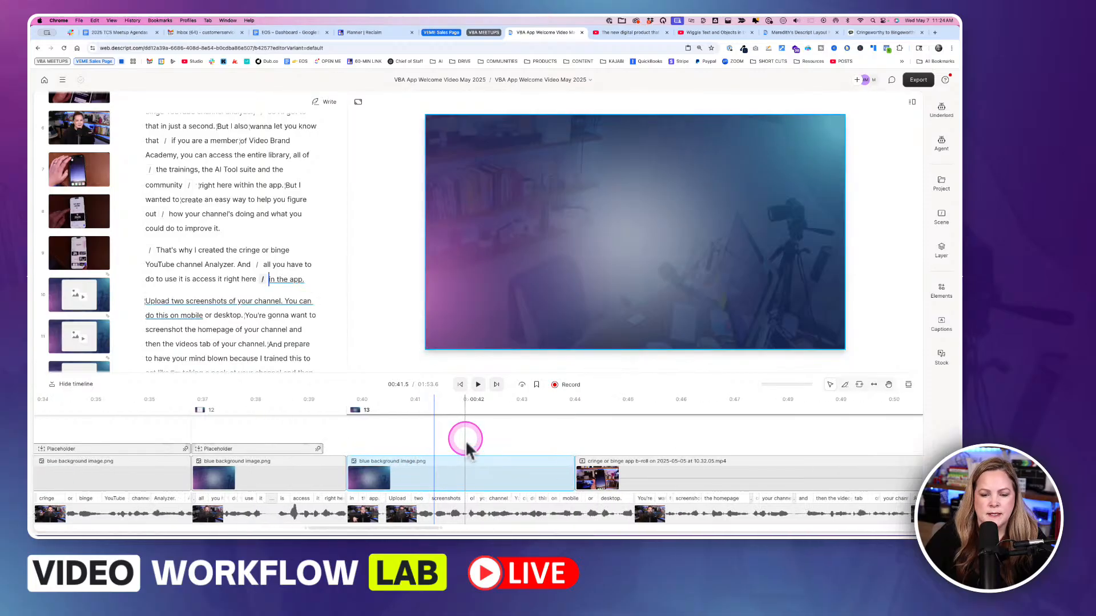
{"action": "left_click", "coordinate": [574, 440]}
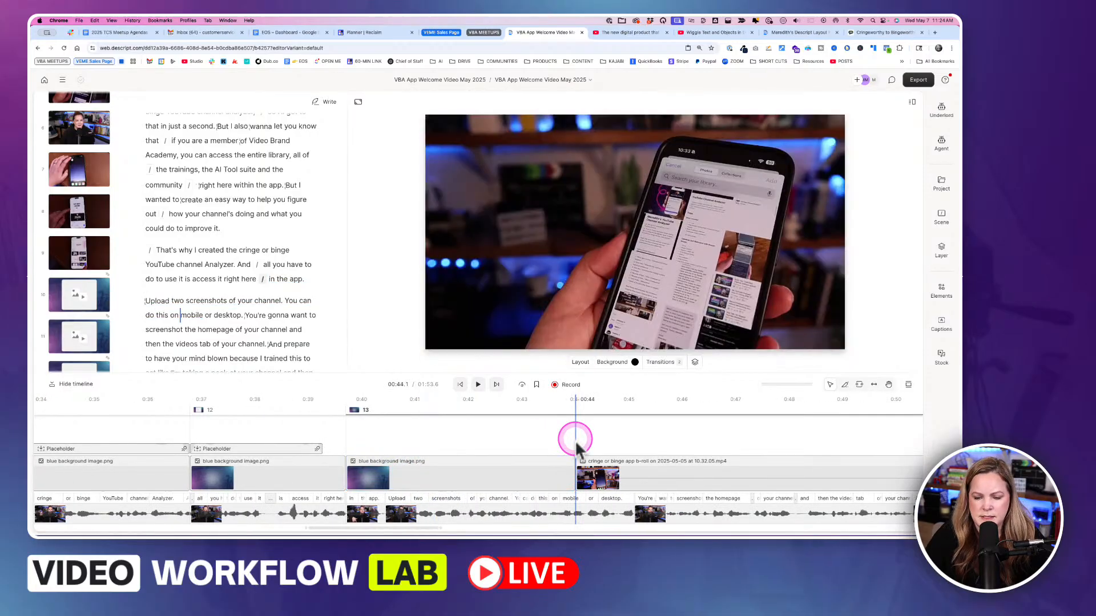
{"action": "left_click", "coordinate": [524, 442]}
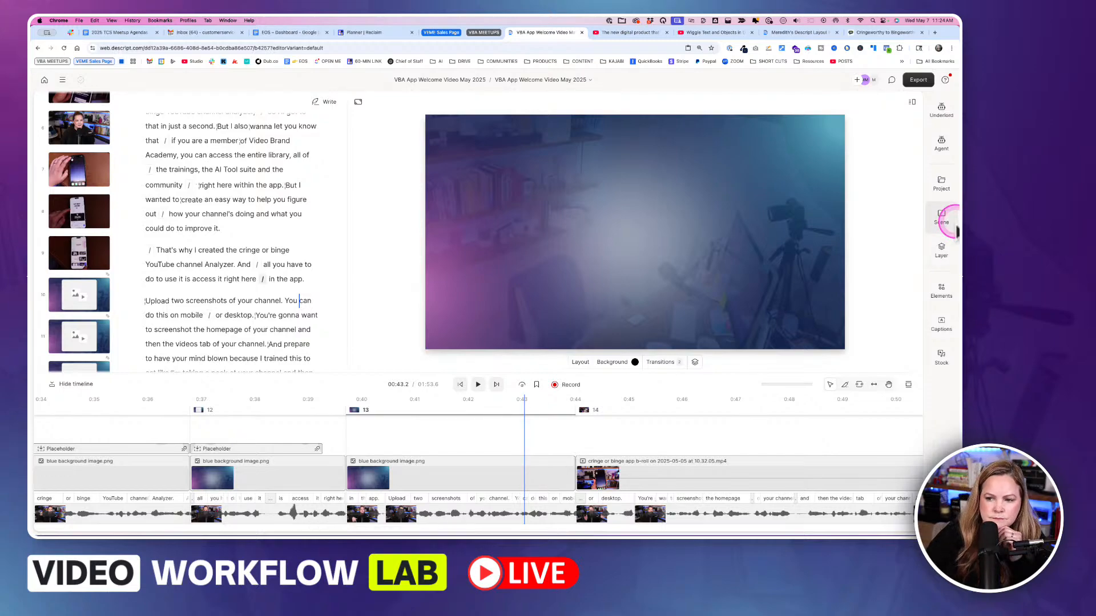
Add a Title text element to scene 13 reading "Wiggle Titles in Descript?", glancing at the YouTube example's title before entering the text
{"action": "left_click", "coordinate": [941, 296]}
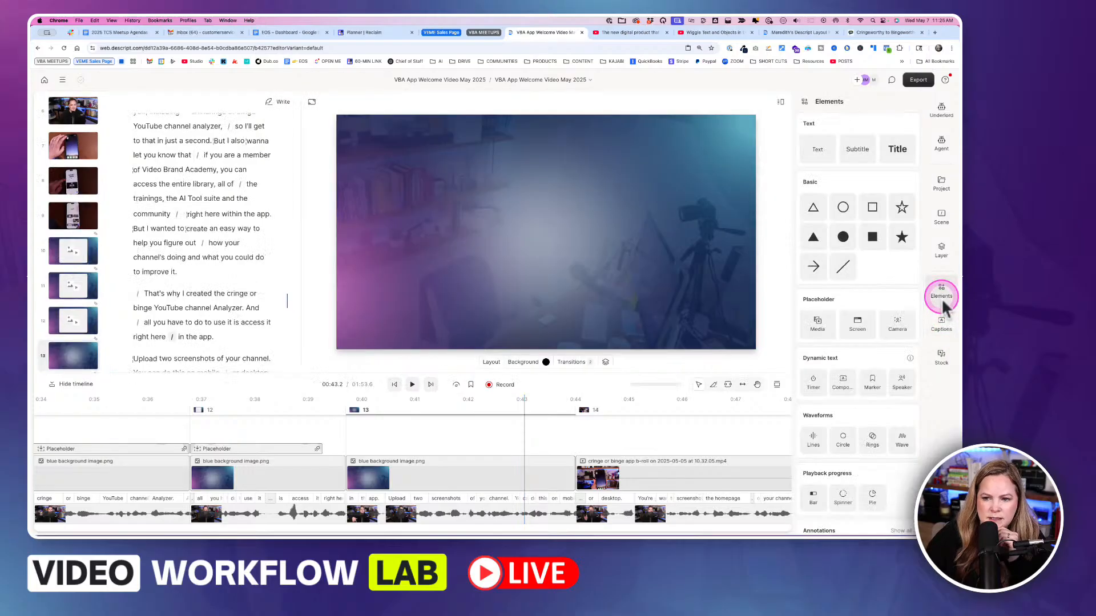
{"action": "left_click", "coordinate": [899, 151]}
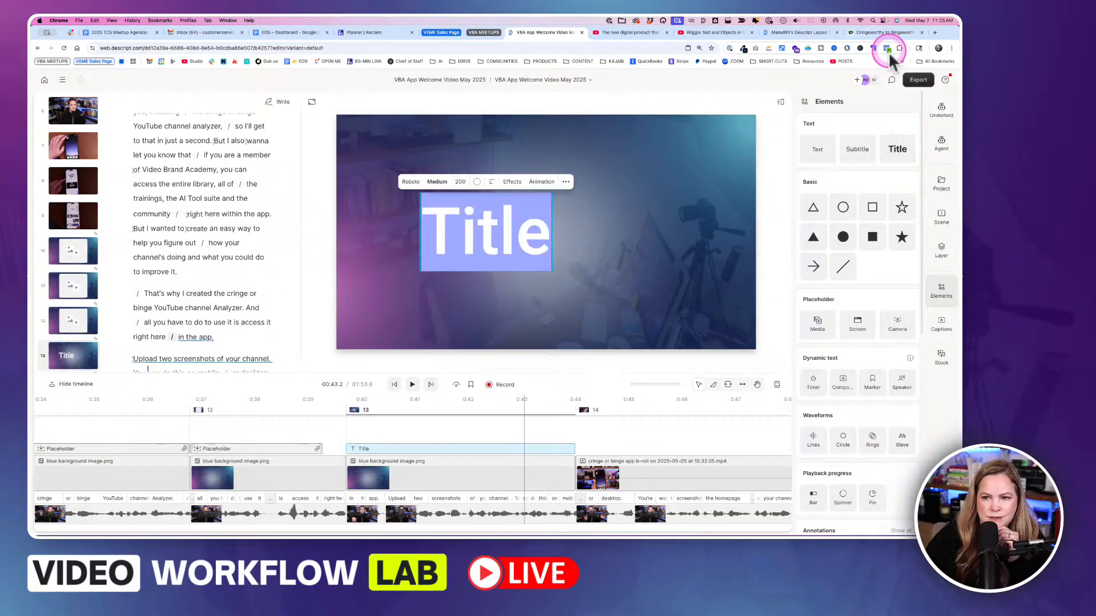
{"action": "left_click", "coordinate": [647, 33]}
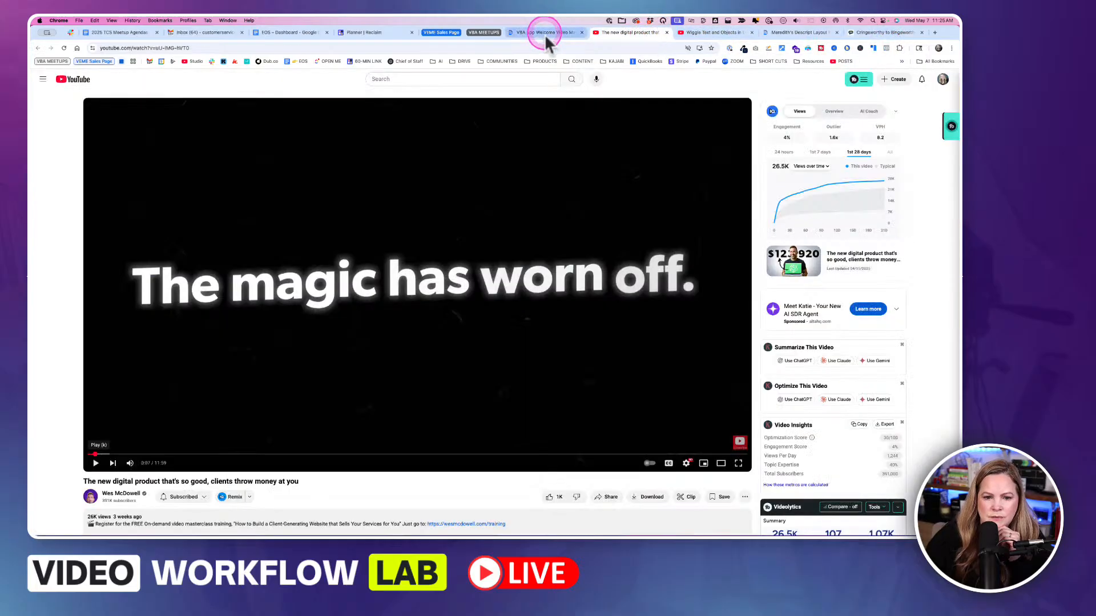
{"action": "left_click", "coordinate": [544, 33]}
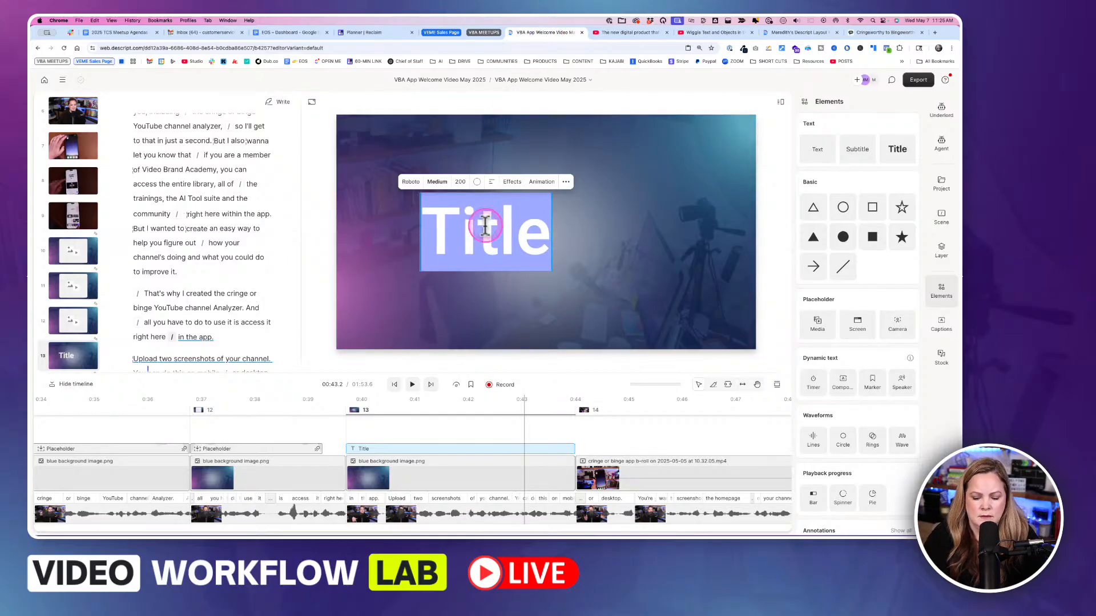
{"action": "type", "text": "Wiggle T"}
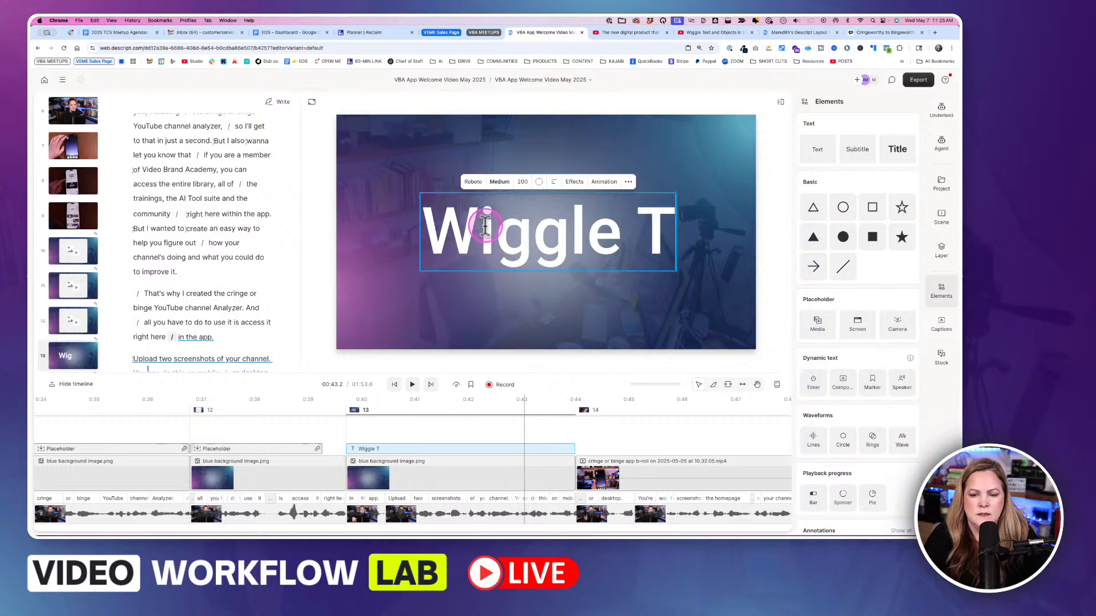
{"action": "type", "text": "itles in D"}
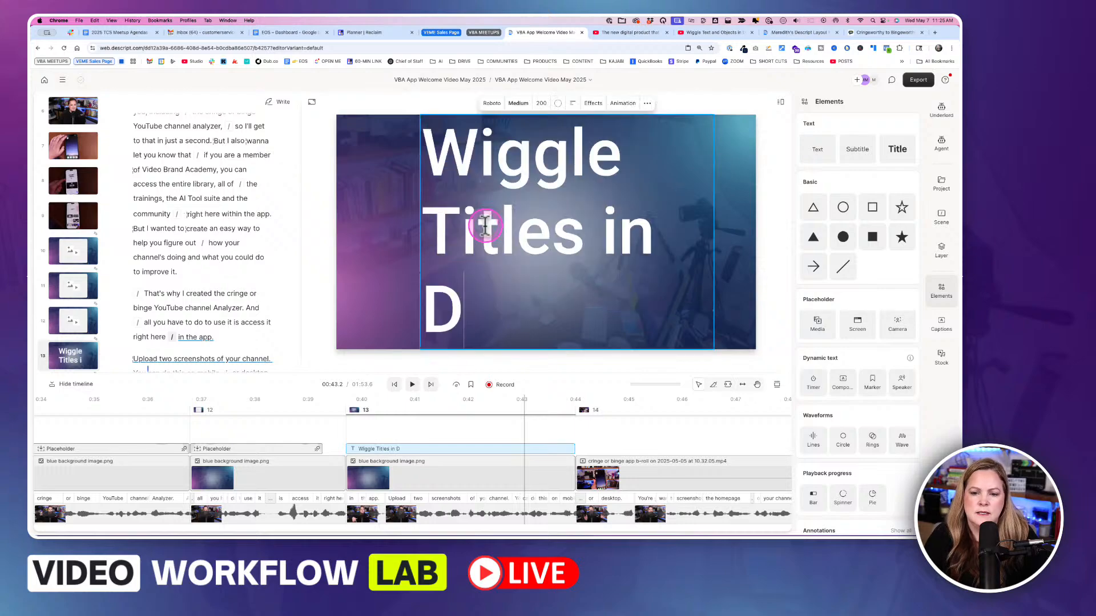
{"action": "type", "text": "escript?"}
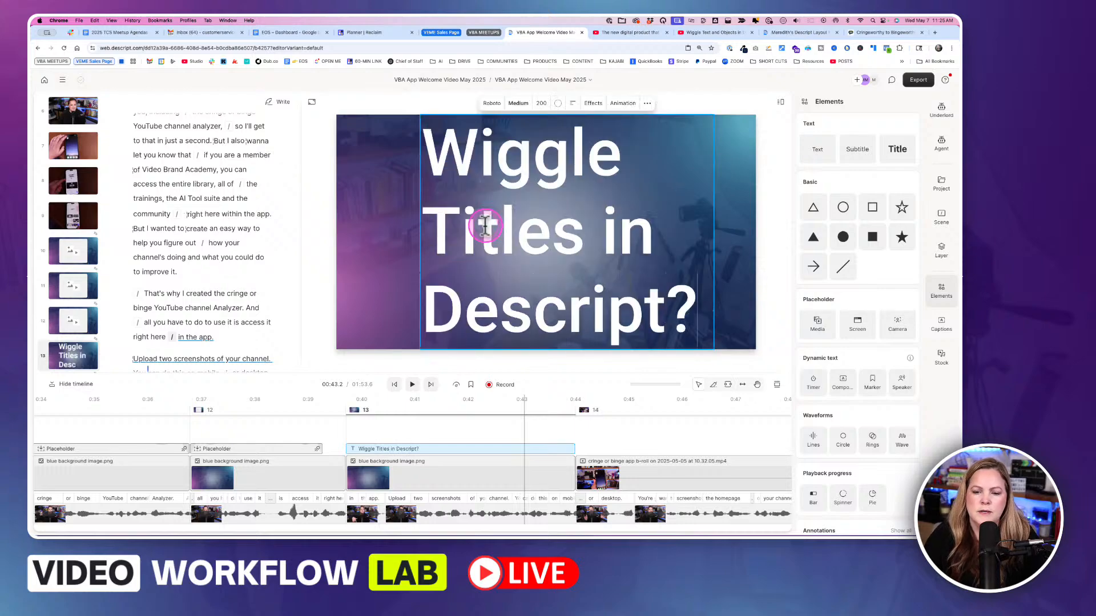
Set the whole title's font size to 82 and center its text
{"action": "triple_click", "coordinate": [496, 227]}
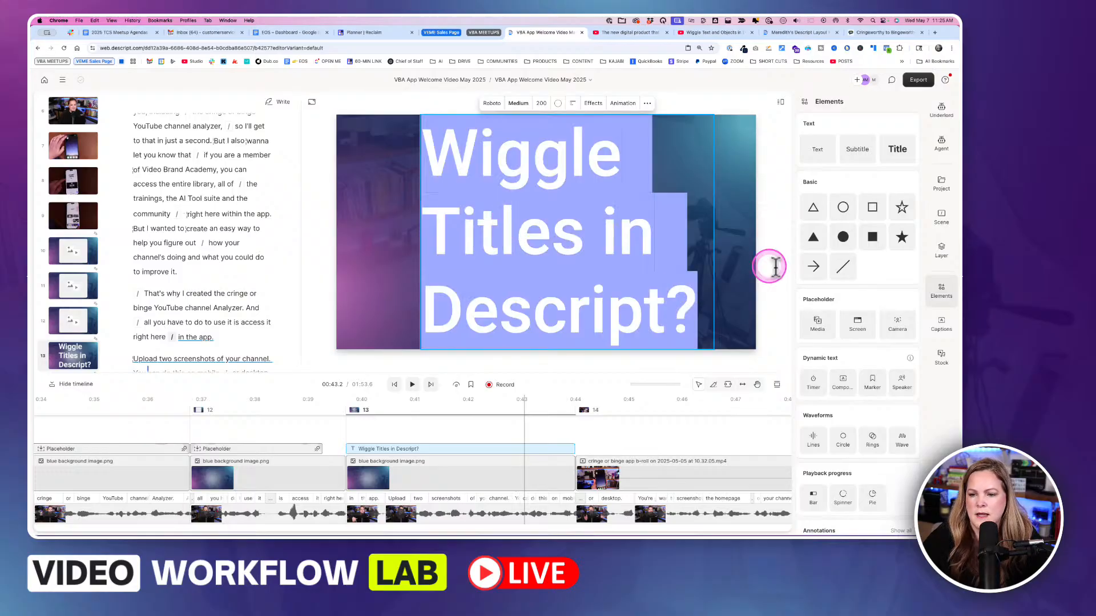
{"action": "left_click_drag", "start_coordinate": [541, 104], "coordinate": [636, 147]}
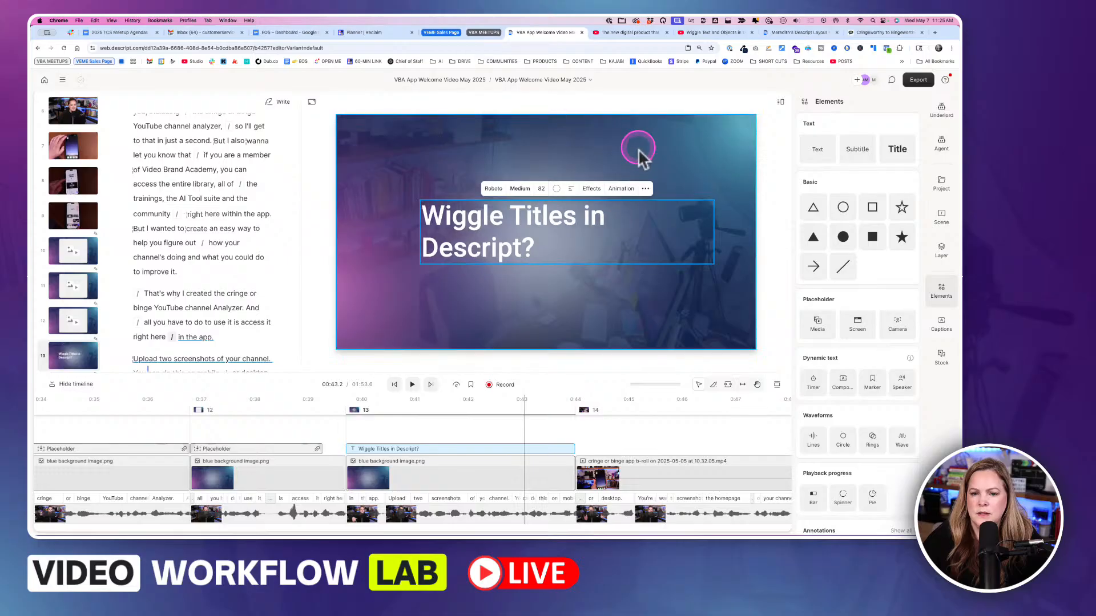
{"action": "left_click", "coordinate": [571, 189]}
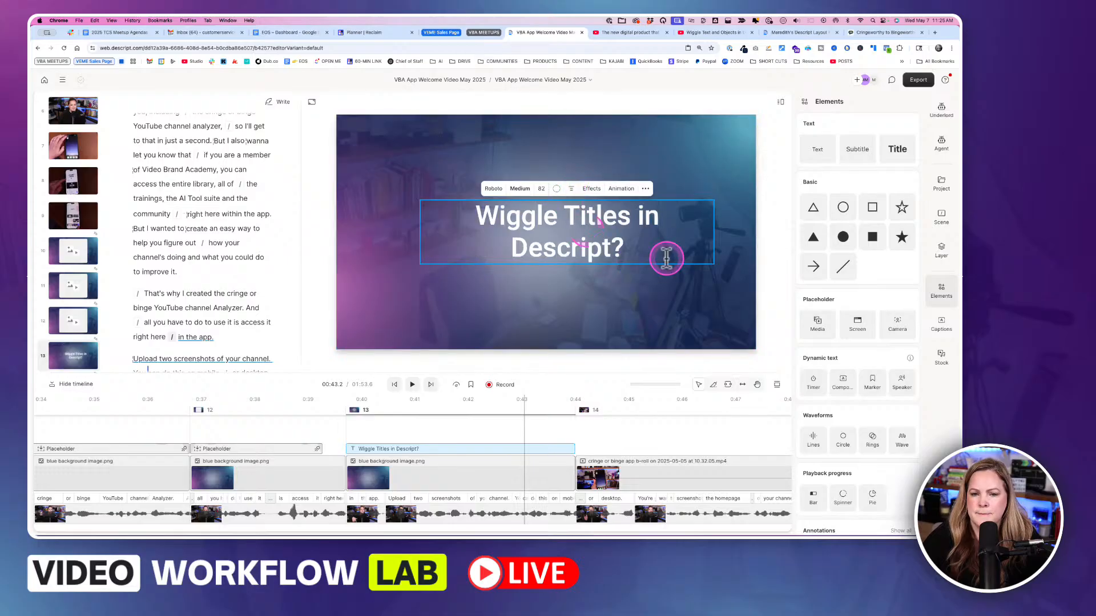
Turn on the title's Shadow effect and look through its settings
{"action": "left_click", "coordinate": [592, 189]}
{"action": "left_click", "coordinate": [629, 212]}
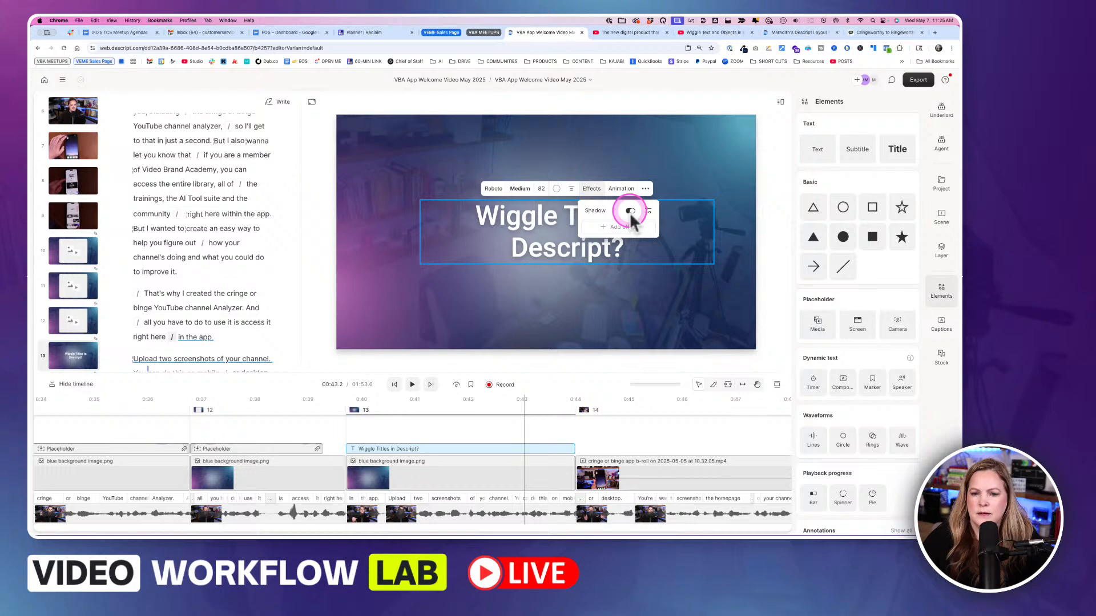
{"action": "left_click", "coordinate": [648, 212]}
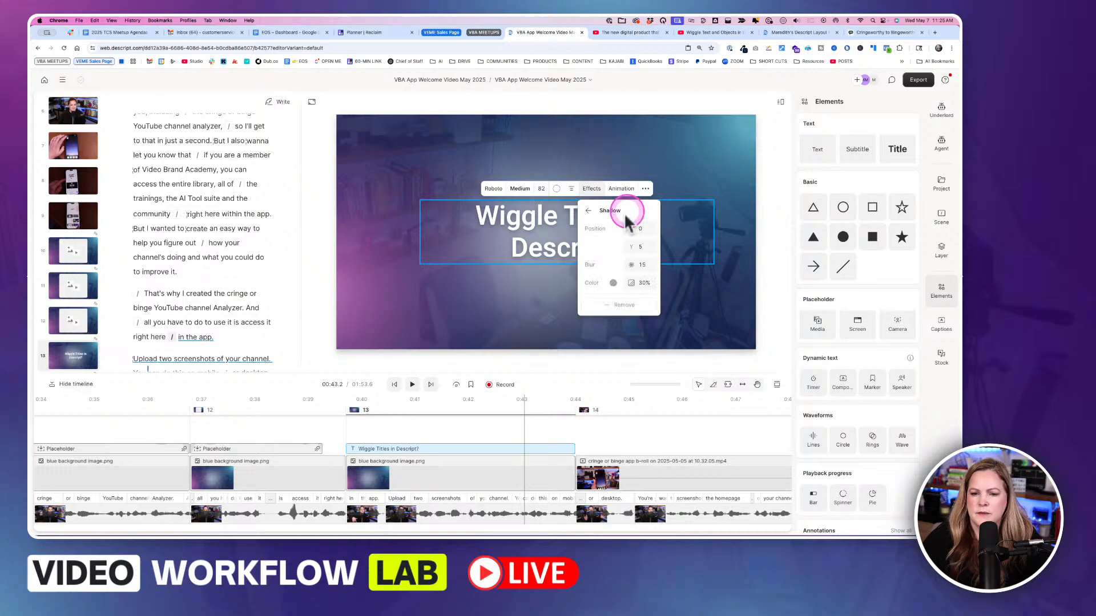
{"action": "left_click", "coordinate": [588, 212]}
Try the Blur and Film grain effects on the title, removing each one again
{"action": "left_click", "coordinate": [610, 229]}
{"action": "left_click", "coordinate": [594, 224]}
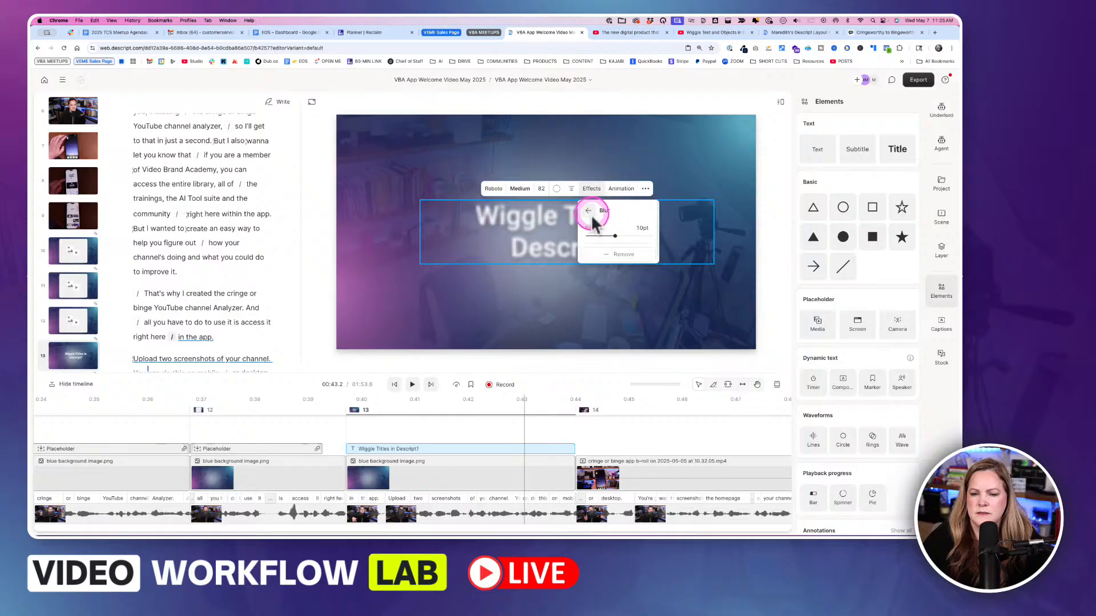
{"action": "left_click", "coordinate": [613, 254]}
{"action": "left_click", "coordinate": [618, 226]}
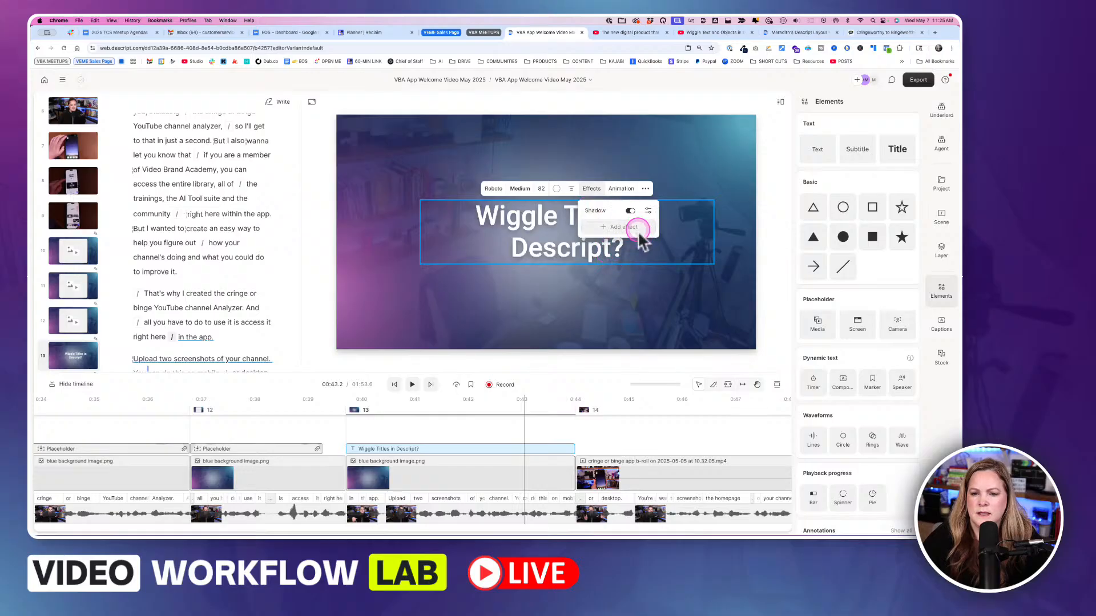
{"action": "left_click", "coordinate": [608, 241]}
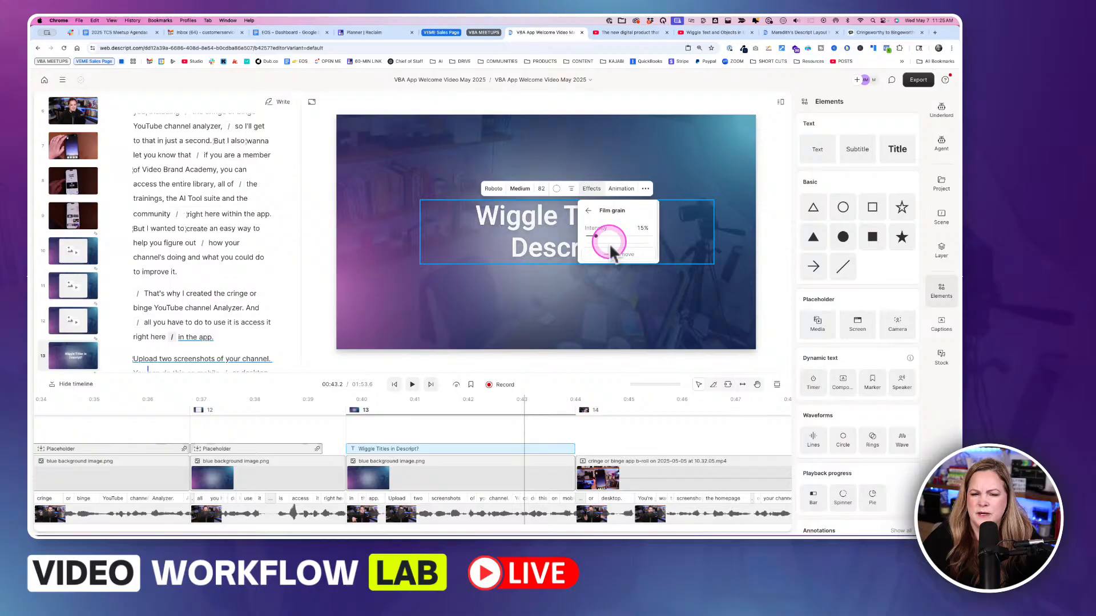
{"action": "left_click", "coordinate": [615, 252]}
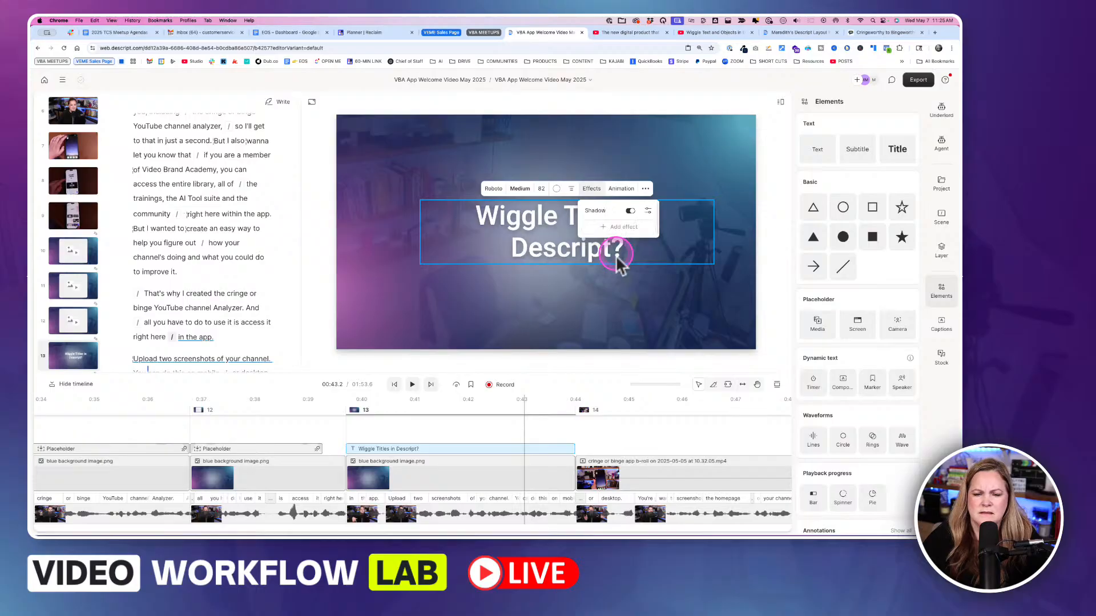
{"action": "left_click", "coordinate": [655, 207]}
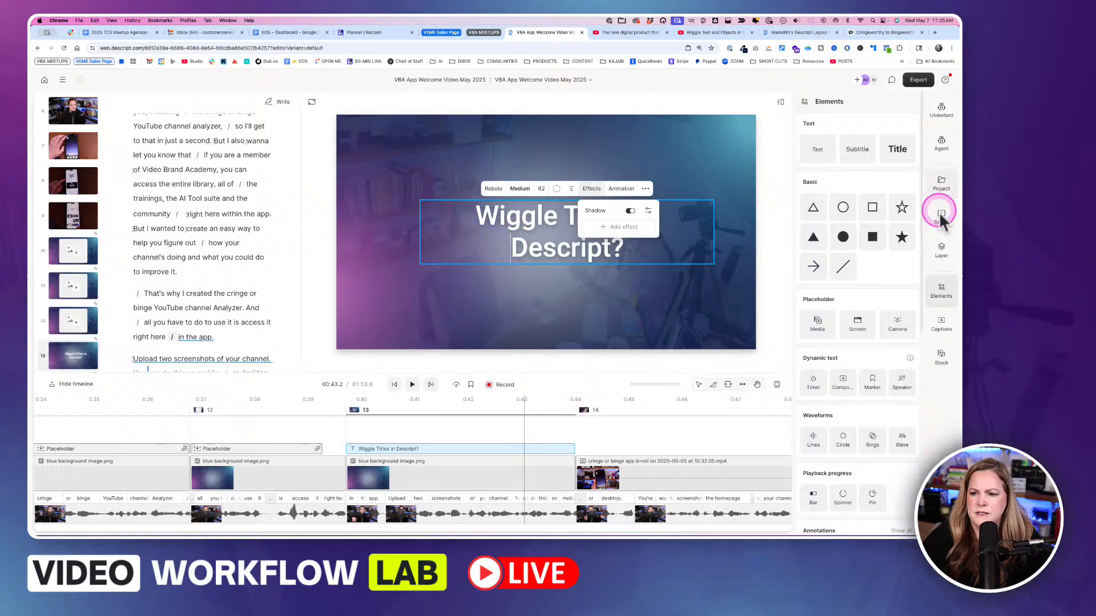
Widen the title's text box to 1806 and place it at X 960, Y 573
{"action": "left_click", "coordinate": [941, 248]}
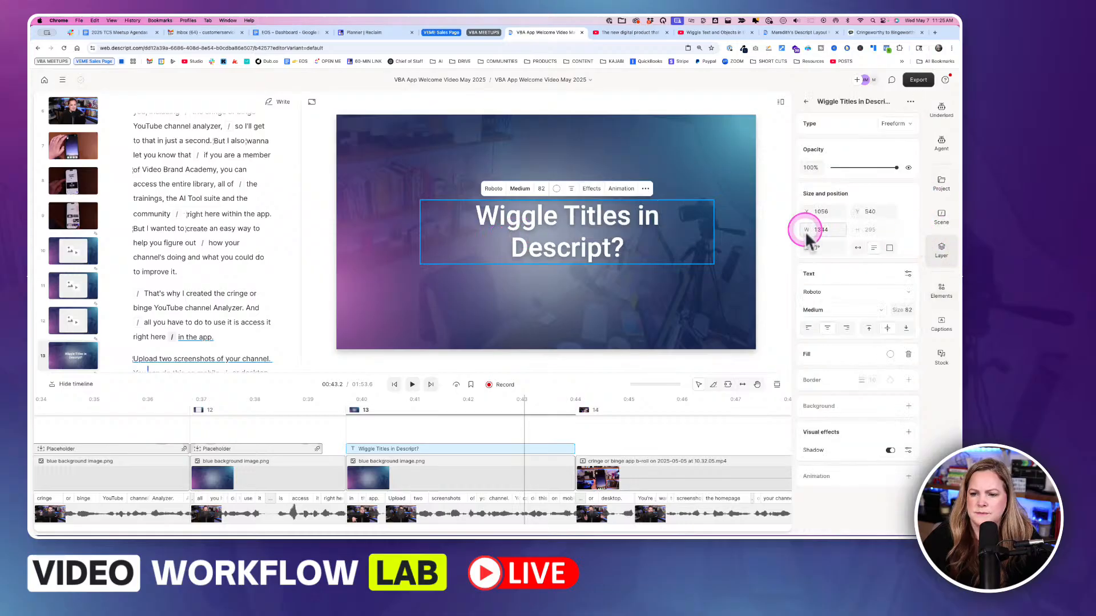
{"action": "left_click_drag", "start_coordinate": [820, 228], "coordinate": [817, 228]}
{"action": "mouse_move", "coordinate": [555, 233]}
{"action": "left_mouse_down"}
{"action": "mouse_move", "coordinate": [498, 255]}
{"action": "mouse_move", "coordinate": [556, 252]}
{"action": "left_mouse_up"}
{"action": "left_click", "coordinate": [506, 278]}
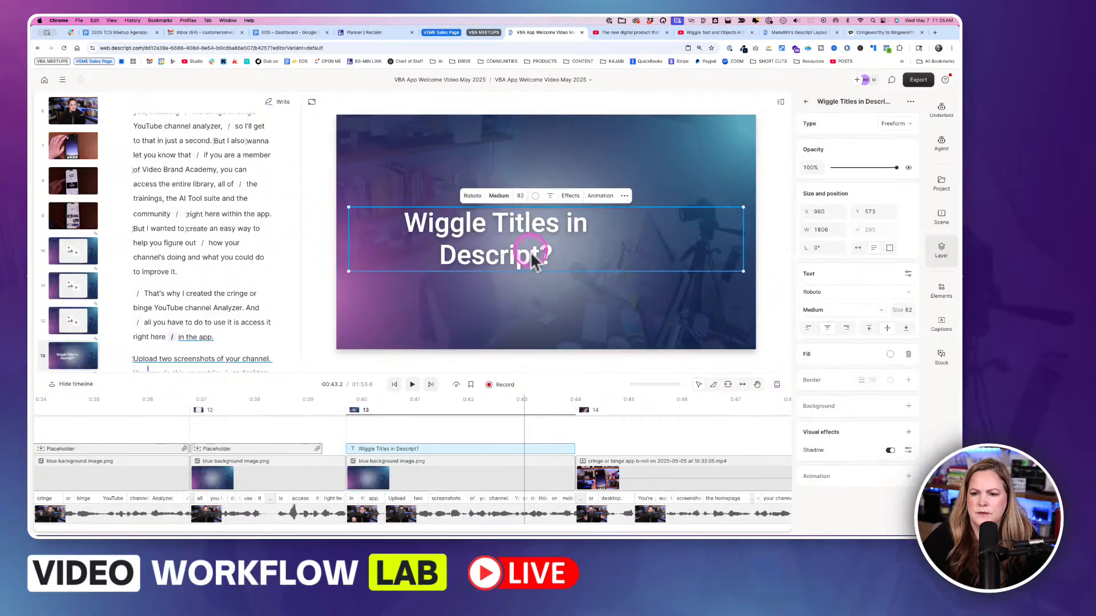
{"action": "double_click", "coordinate": [560, 230]}
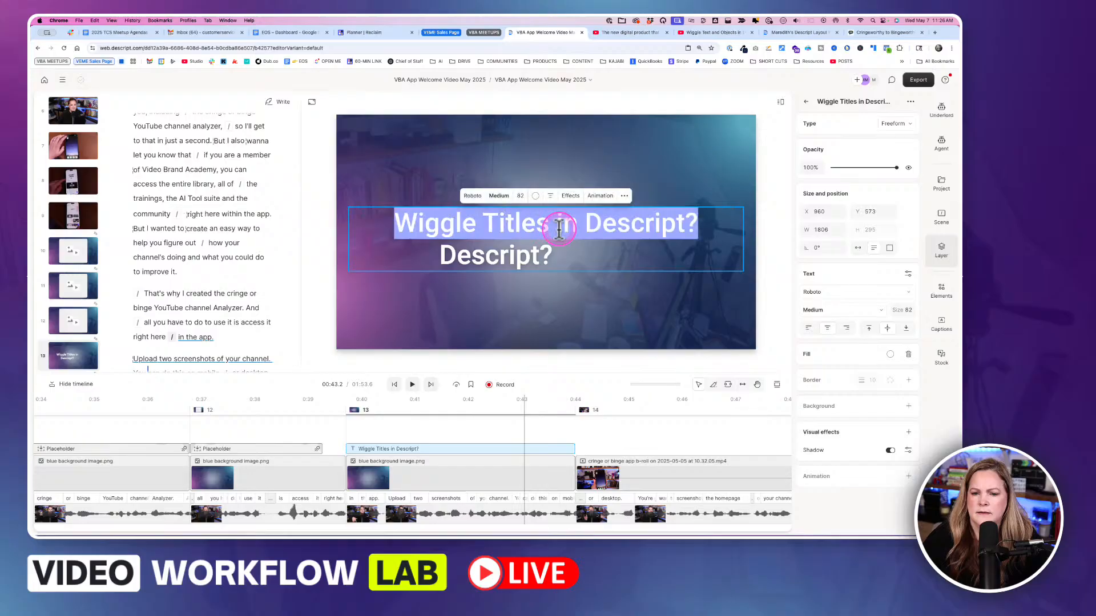
{"action": "left_click", "coordinate": [542, 297]}
{"action": "left_click", "coordinate": [513, 262]}
{"action": "left_click", "coordinate": [489, 325]}
{"action": "left_click", "coordinate": [624, 448]}
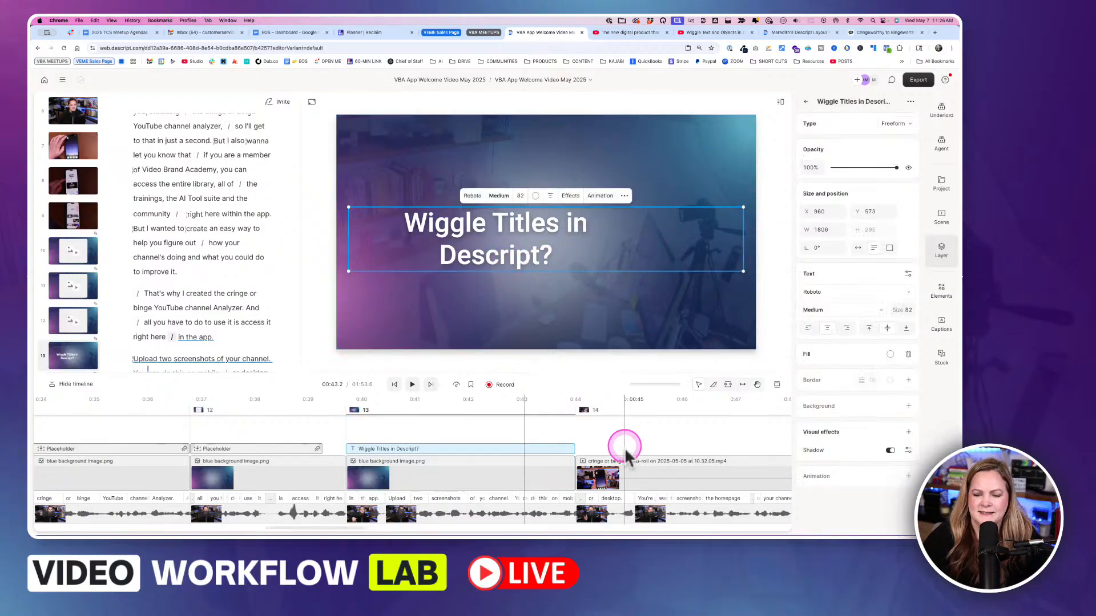
{"action": "left_click", "coordinate": [523, 438]}
{"action": "left_click", "coordinate": [502, 260]}
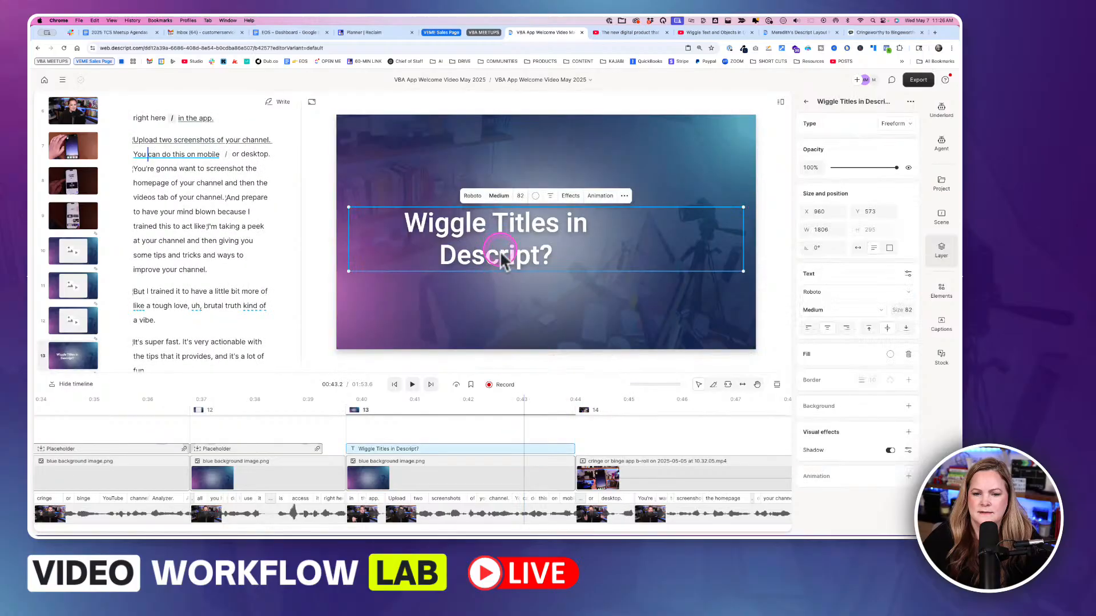
{"action": "double_click", "coordinate": [460, 260]}
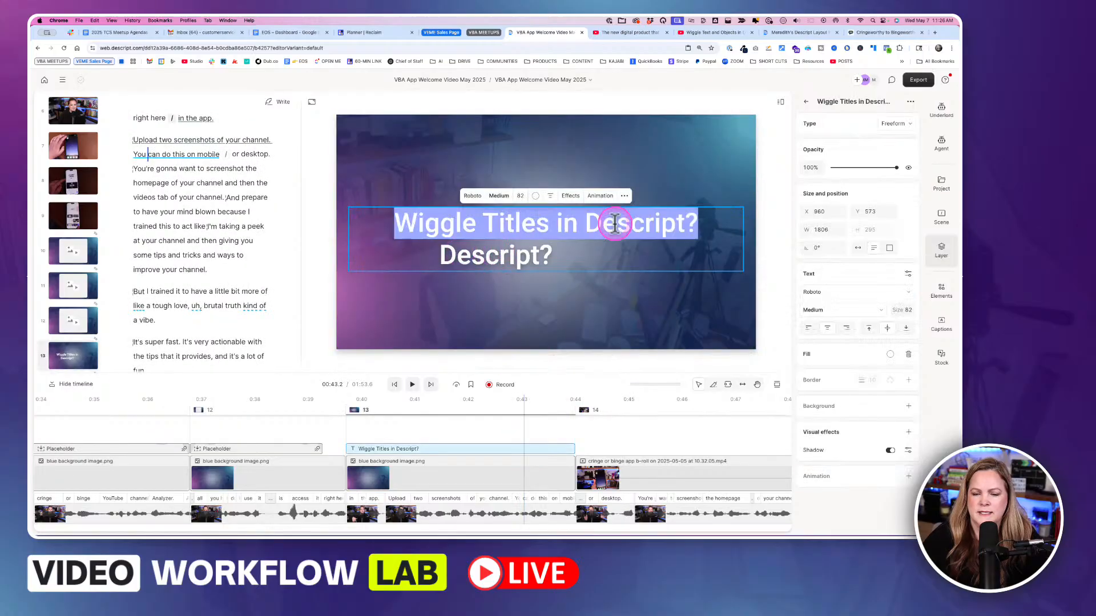
Narrow the title's text box to 937 and move it to X 881, Y 341
{"action": "left_click_drag", "start_coordinate": [822, 231], "coordinate": [954, 266]}
{"action": "left_click", "coordinate": [571, 319]}
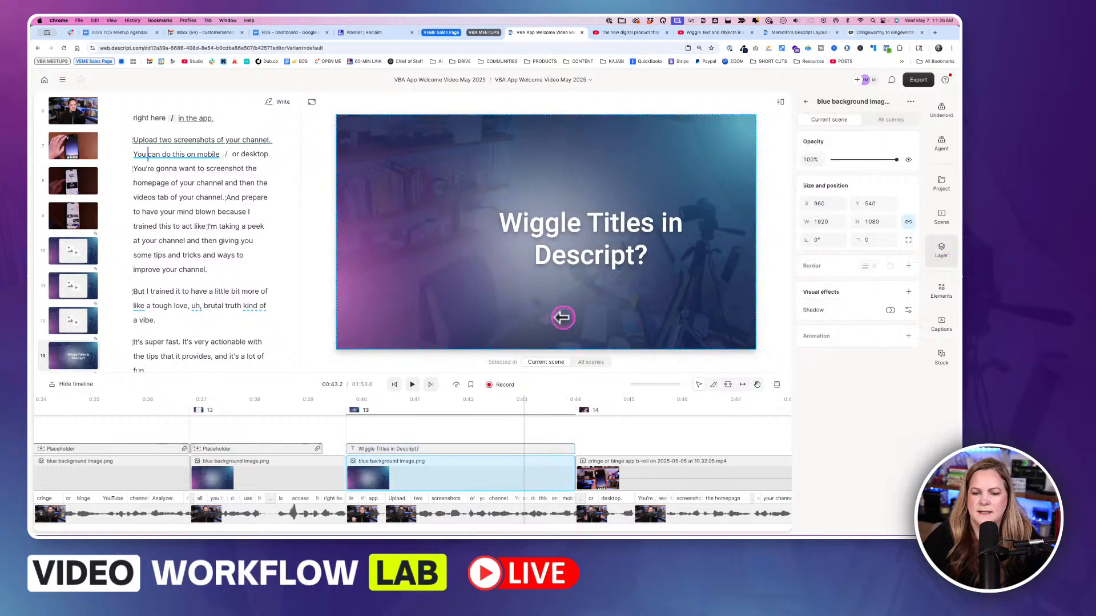
{"action": "left_click", "coordinate": [580, 258]}
{"action": "left_click_drag", "start_coordinate": [579, 257], "coordinate": [561, 206]}
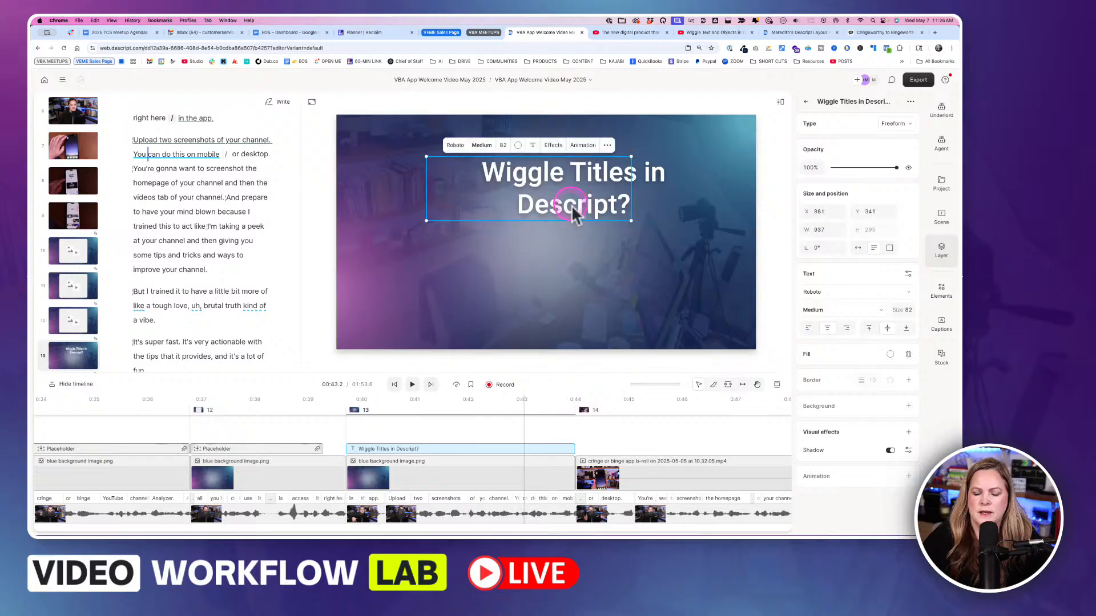
Switch the title's text box to Auto width and center it on the canvas at X 960, Y 540
{"action": "double_click", "coordinate": [577, 207]}
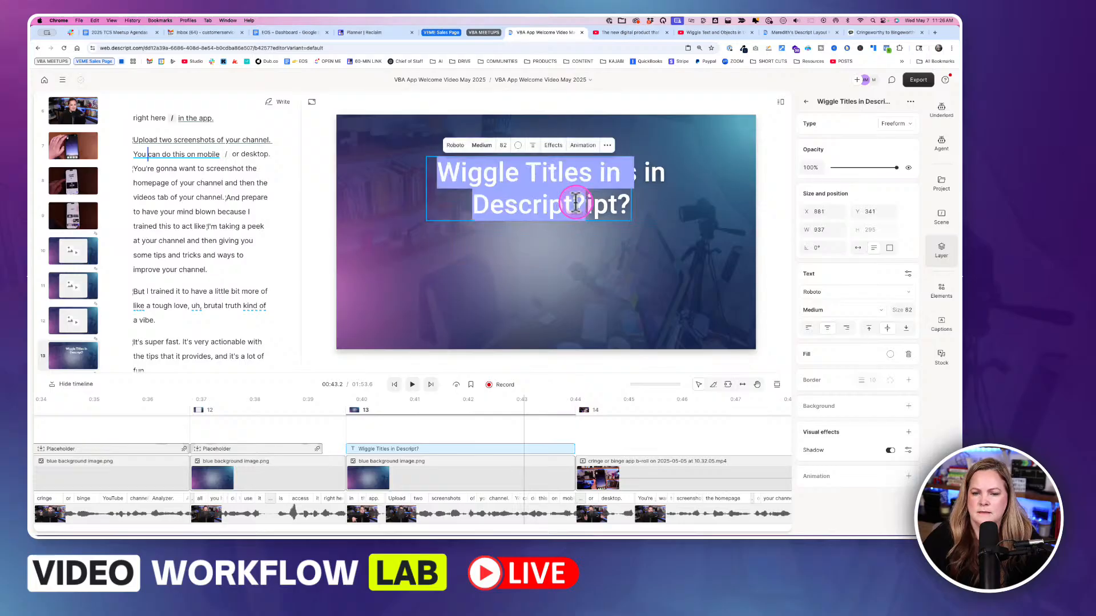
{"action": "left_click", "coordinate": [904, 311]}
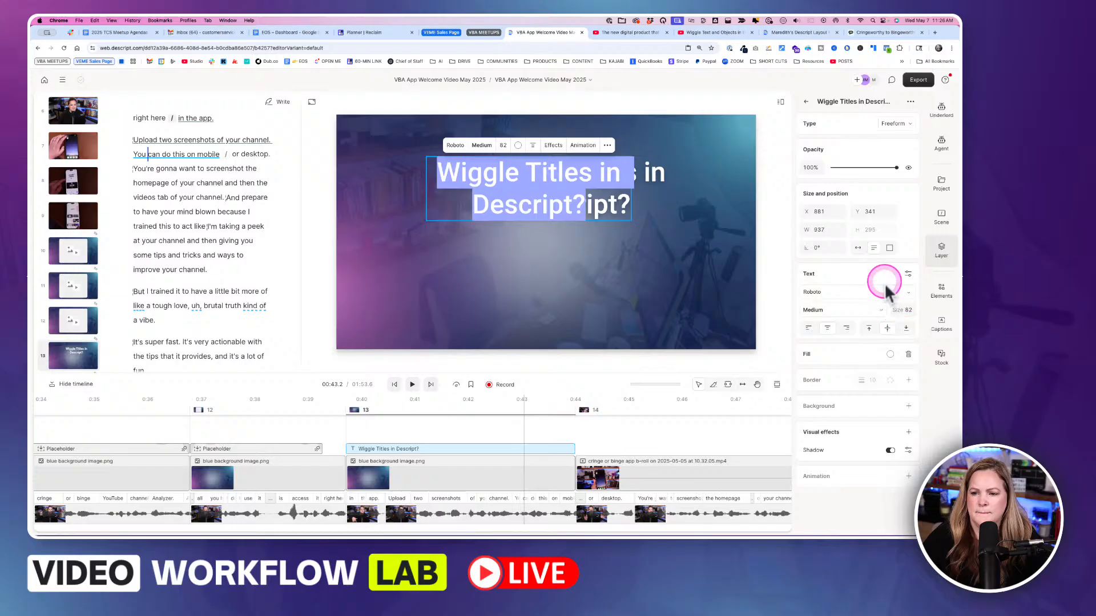
{"action": "left_click", "coordinate": [858, 249]}
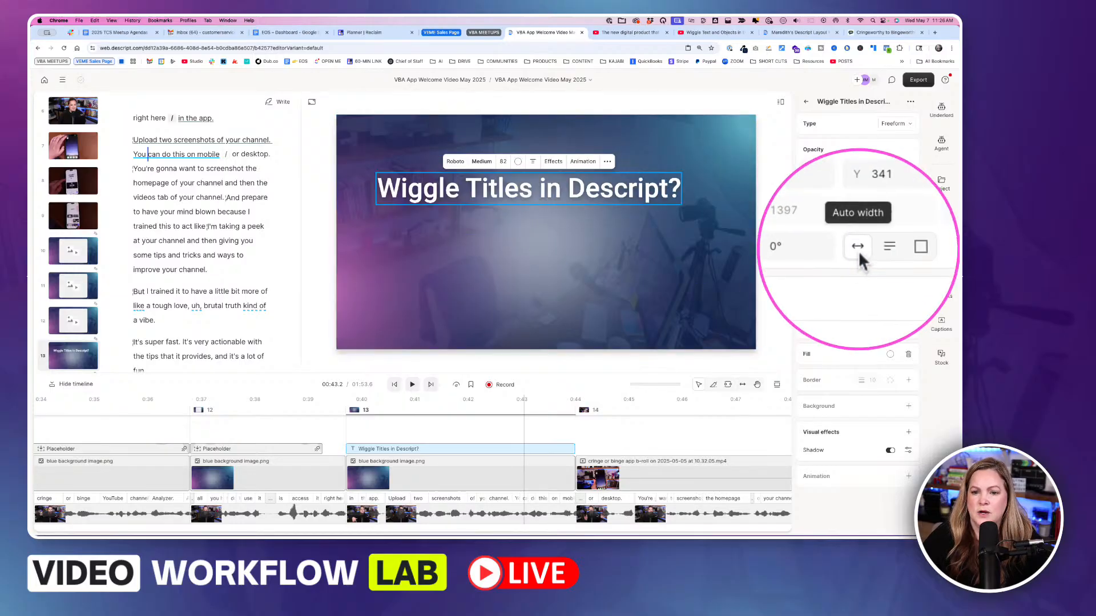
{"action": "left_click", "coordinate": [516, 197]}
{"action": "left_click_drag", "start_coordinate": [520, 200], "coordinate": [531, 238]}
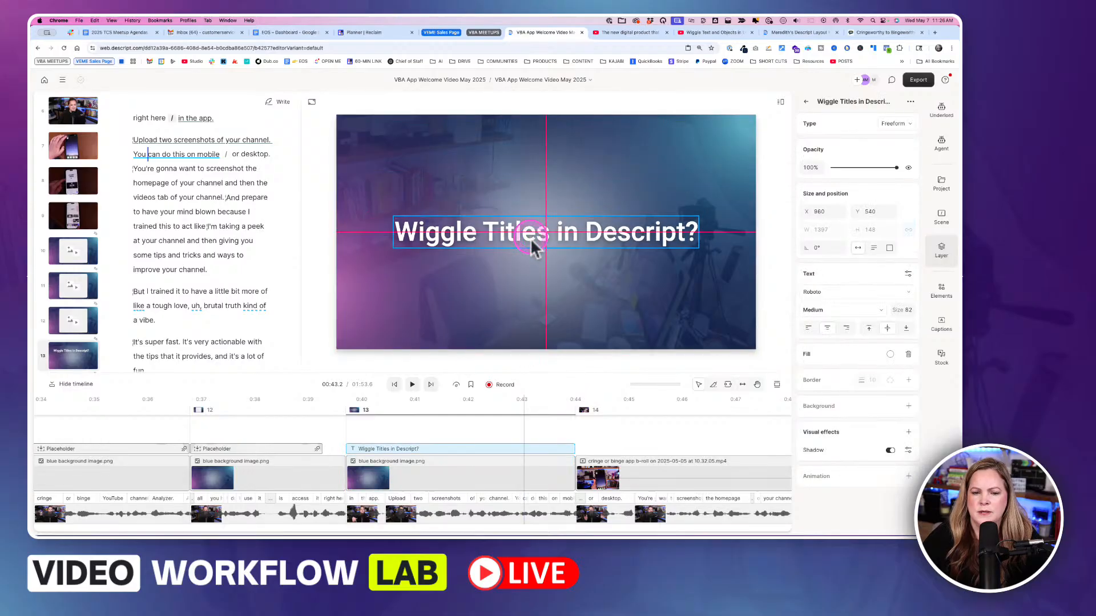
Enlarge the title's text box to 1718 by 232 and set its font size to 98
{"action": "mouse_move", "coordinate": [393, 249]}
{"action": "left_mouse_down"}
{"action": "mouse_move", "coordinate": [362, 262]}
{"action": "mouse_move", "coordinate": [383, 254]}
{"action": "left_mouse_up"}
{"action": "left_click_drag", "start_coordinate": [870, 231], "coordinate": [872, 234]}
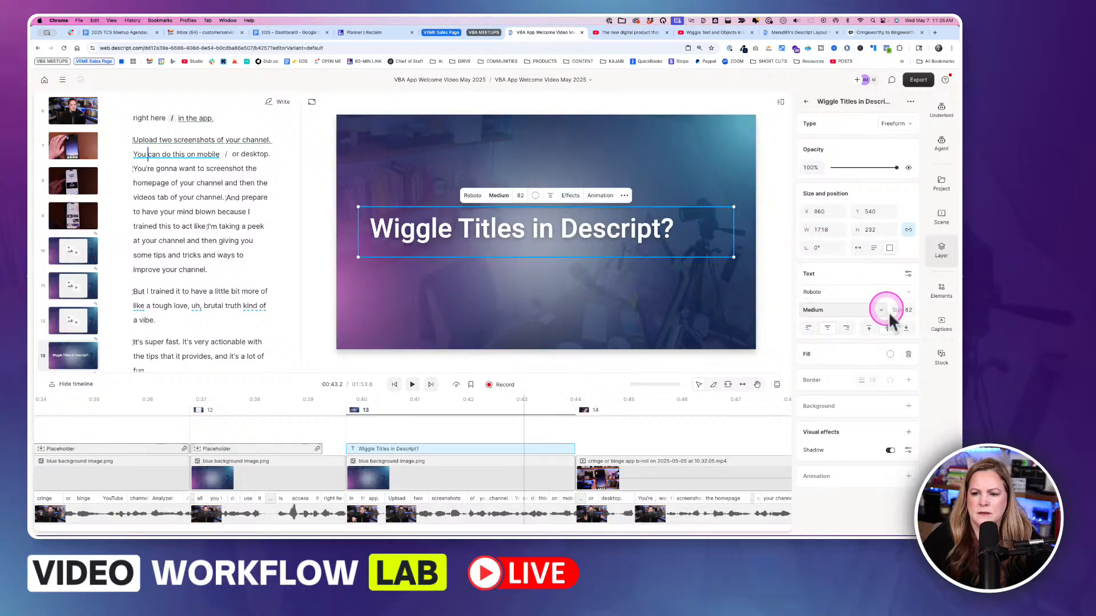
{"action": "left_click_drag", "start_coordinate": [907, 312], "coordinate": [909, 312]}
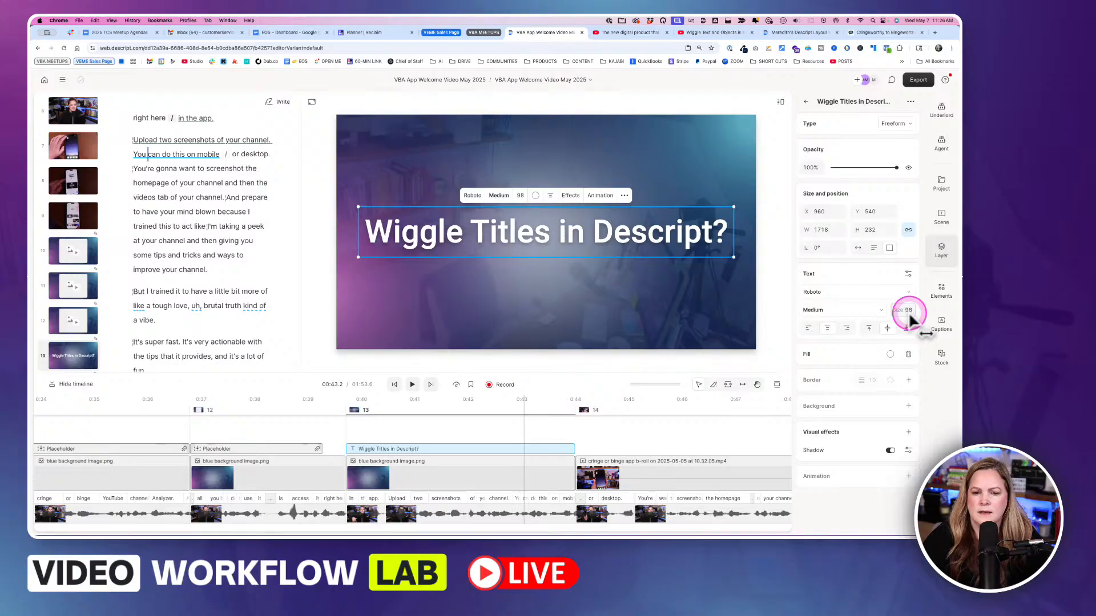
Add a Reveal entrance animation to the title
{"action": "left_click", "coordinate": [600, 201]}
{"action": "mouse_move", "coordinate": [603, 218]}
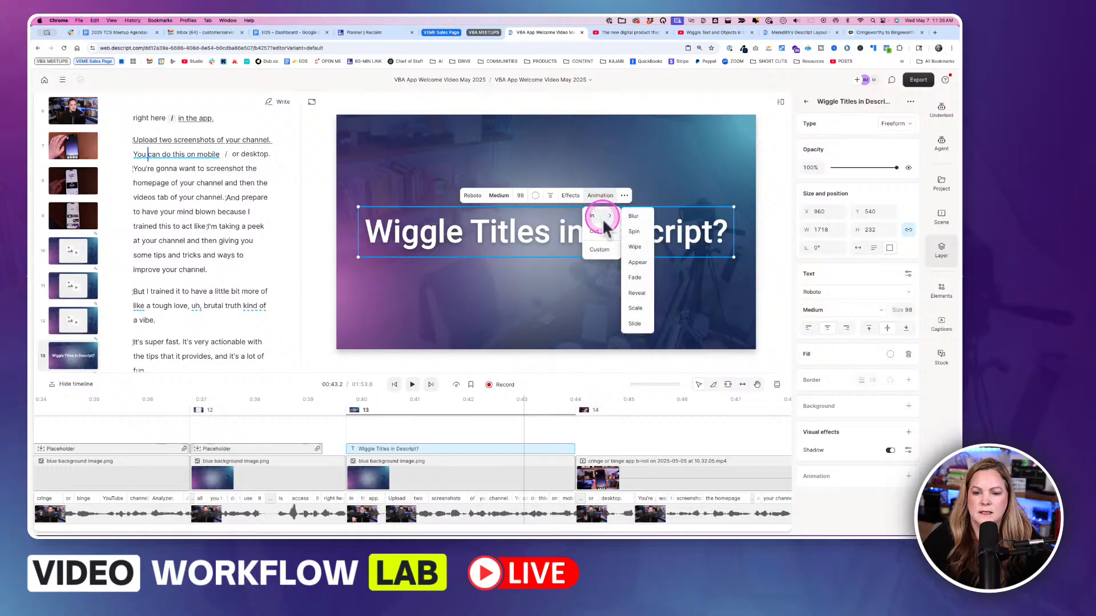
{"action": "left_click", "coordinate": [637, 294]}
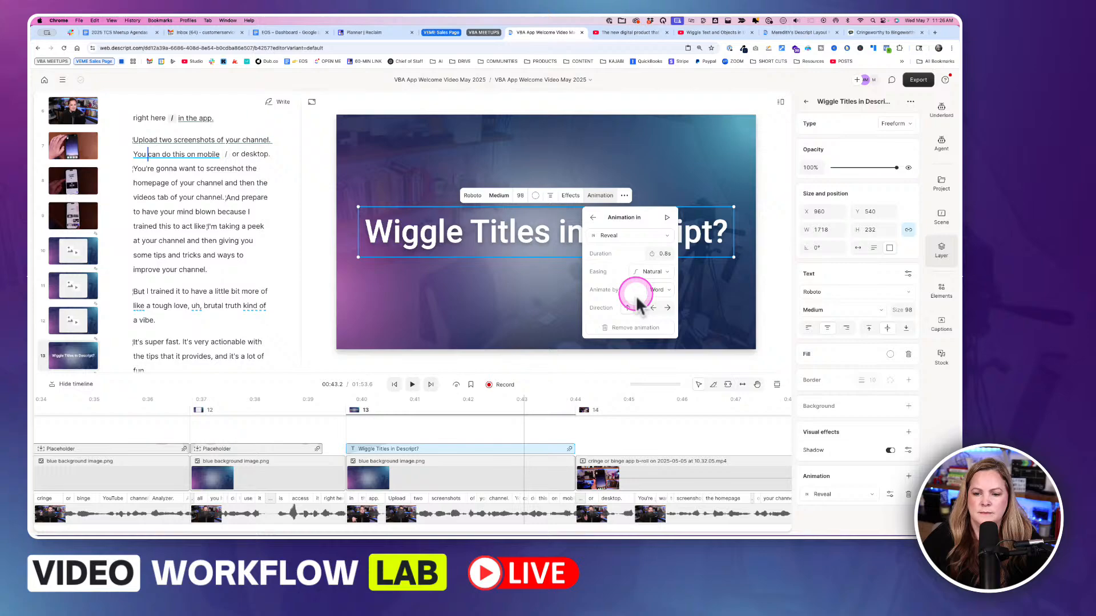
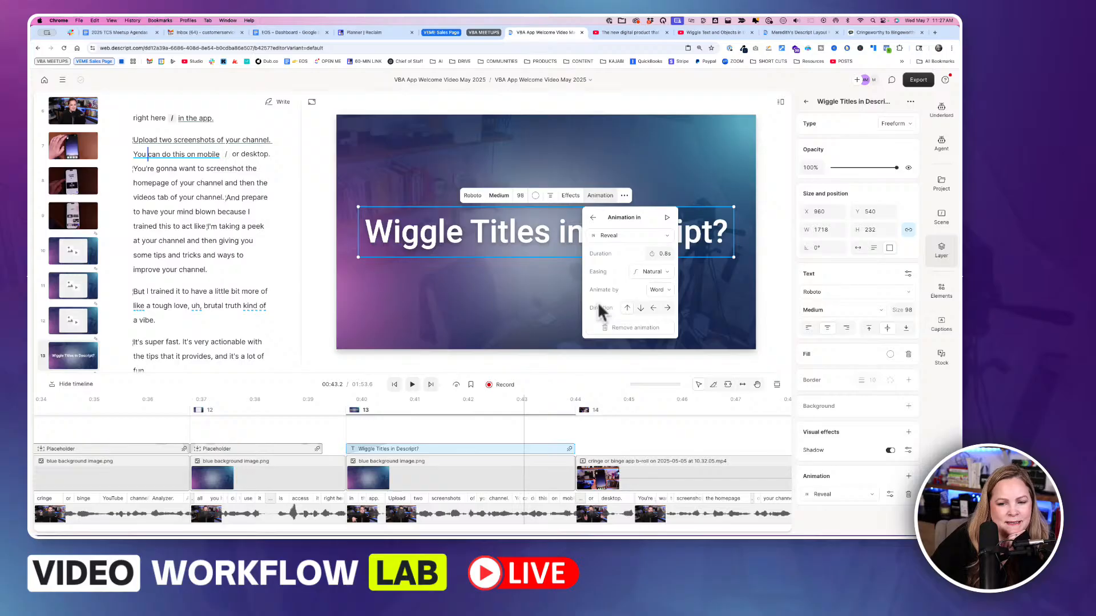
Make the title's Reveal animate by Character with Elastic out easing
{"action": "left_click", "coordinate": [659, 290]}
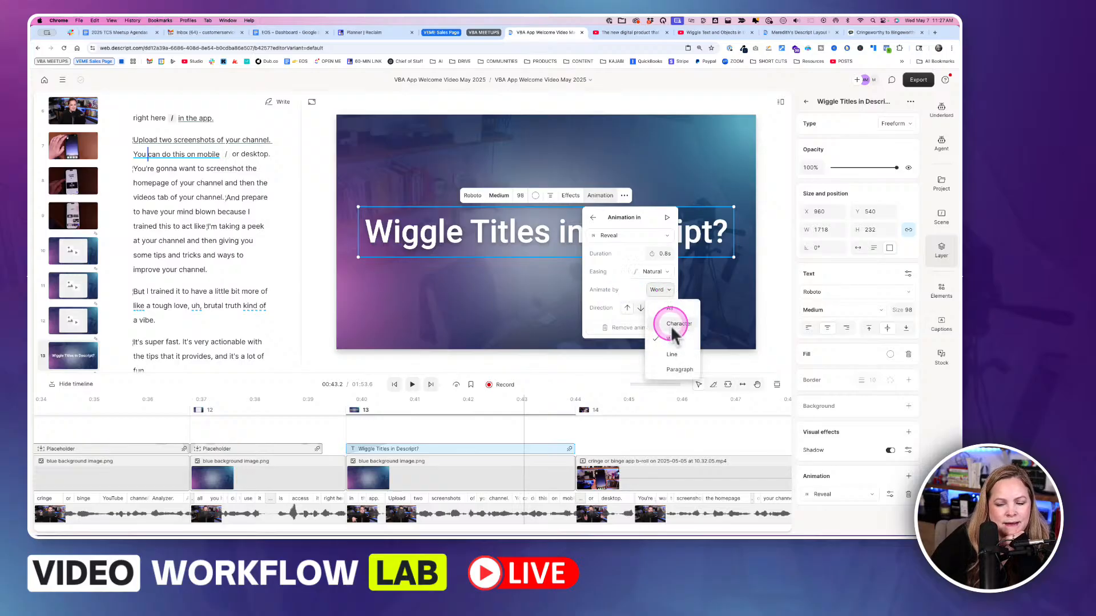
{"action": "left_click", "coordinate": [672, 328]}
{"action": "left_click", "coordinate": [650, 271]}
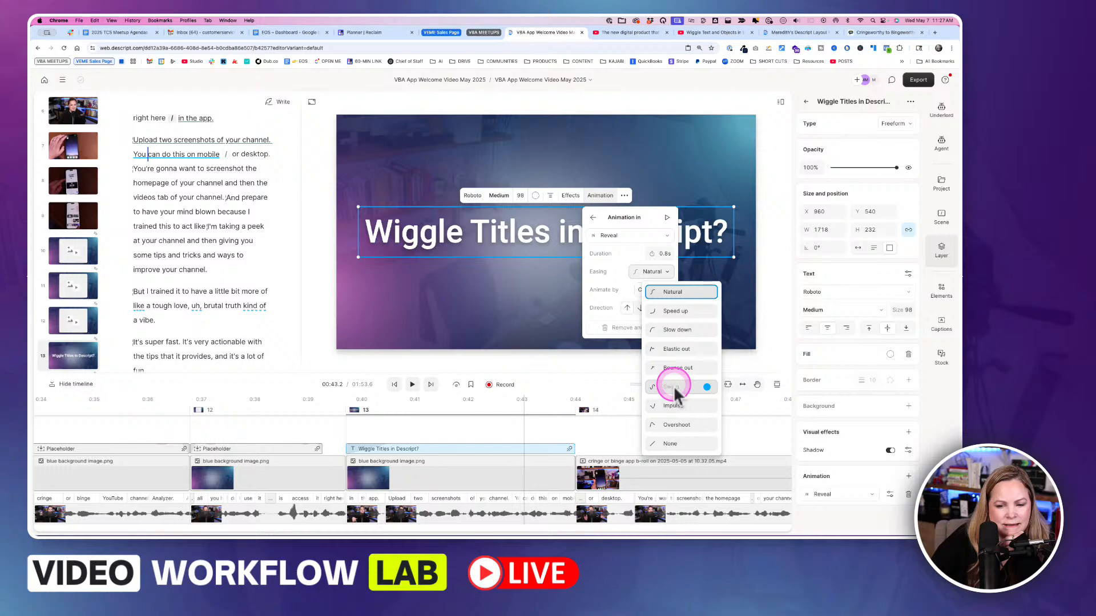
{"action": "left_click", "coordinate": [672, 351]}
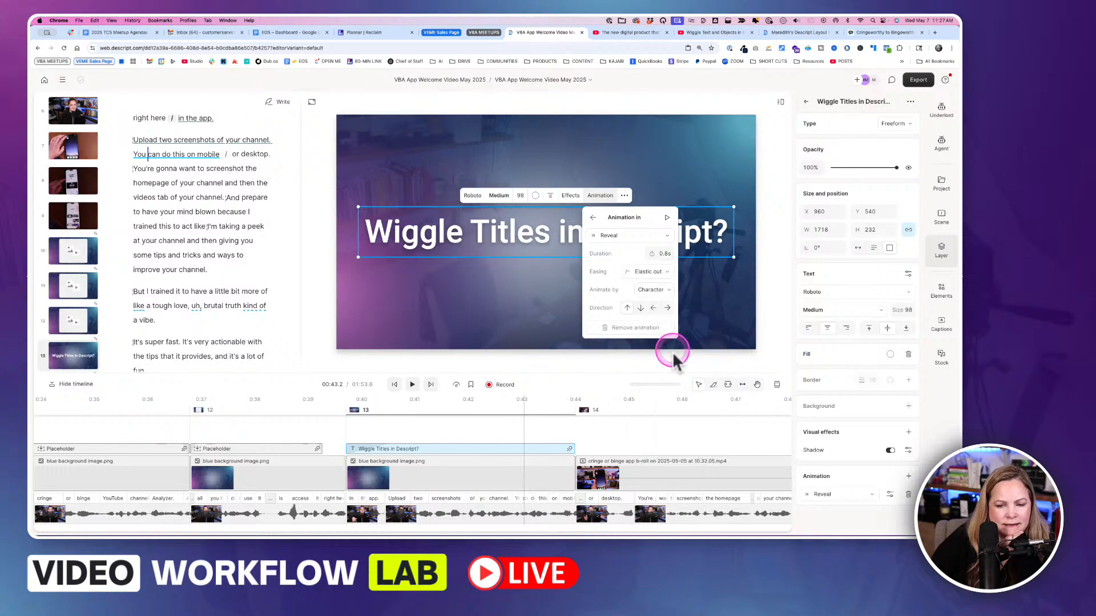
{"action": "left_click", "coordinate": [665, 309]}
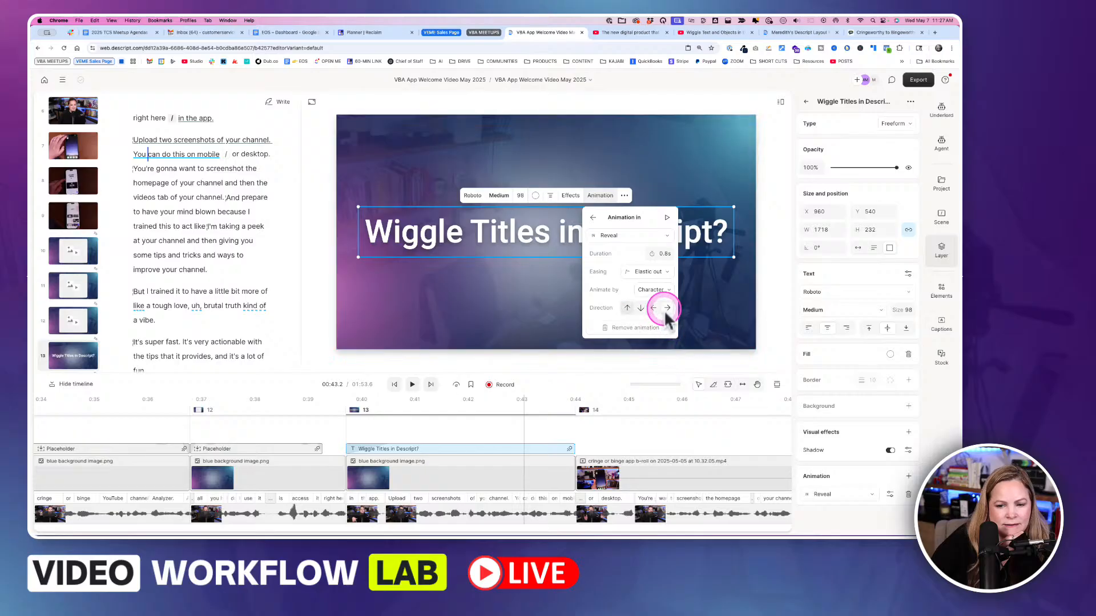
Play back the title's entrance animation from just before scene 13
{"action": "left_click", "coordinate": [337, 410]}
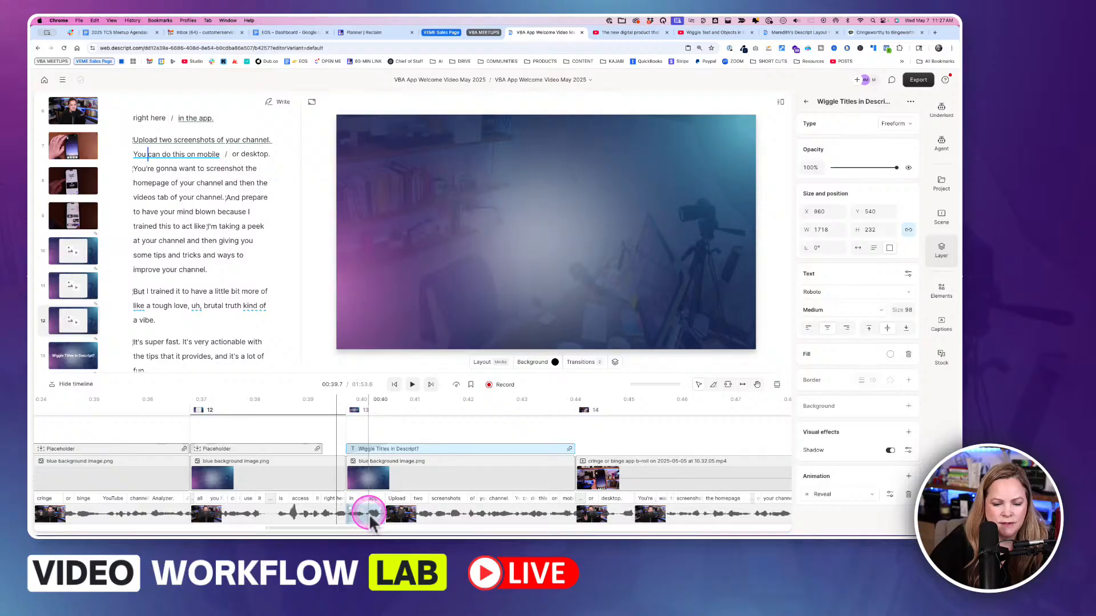
{"action": "key", "text": "XF86AudioRaiseVolume"}
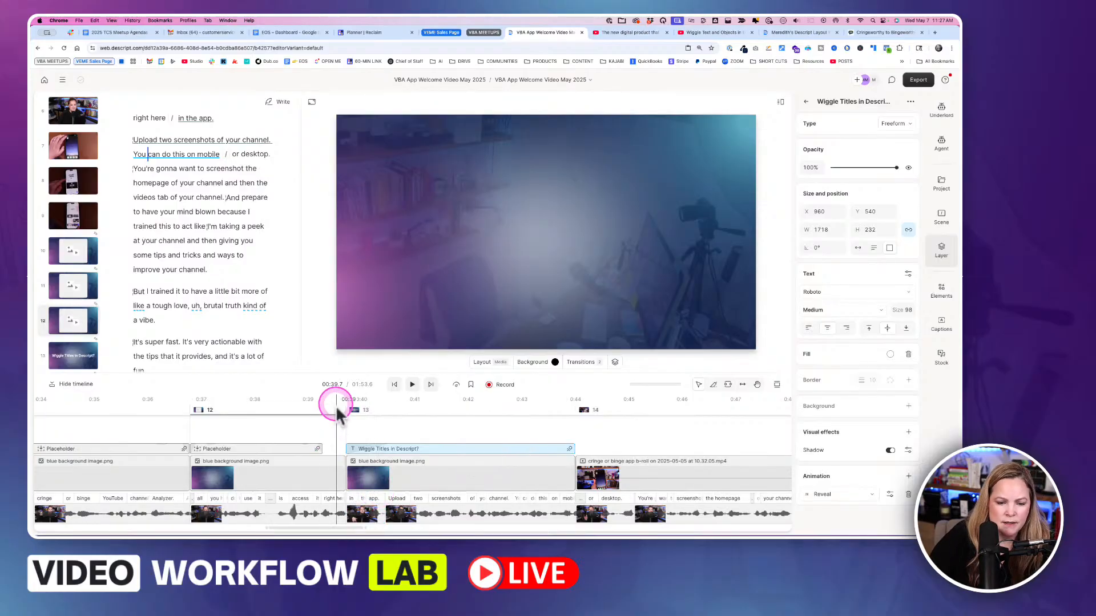
{"action": "key", "text": "space"}
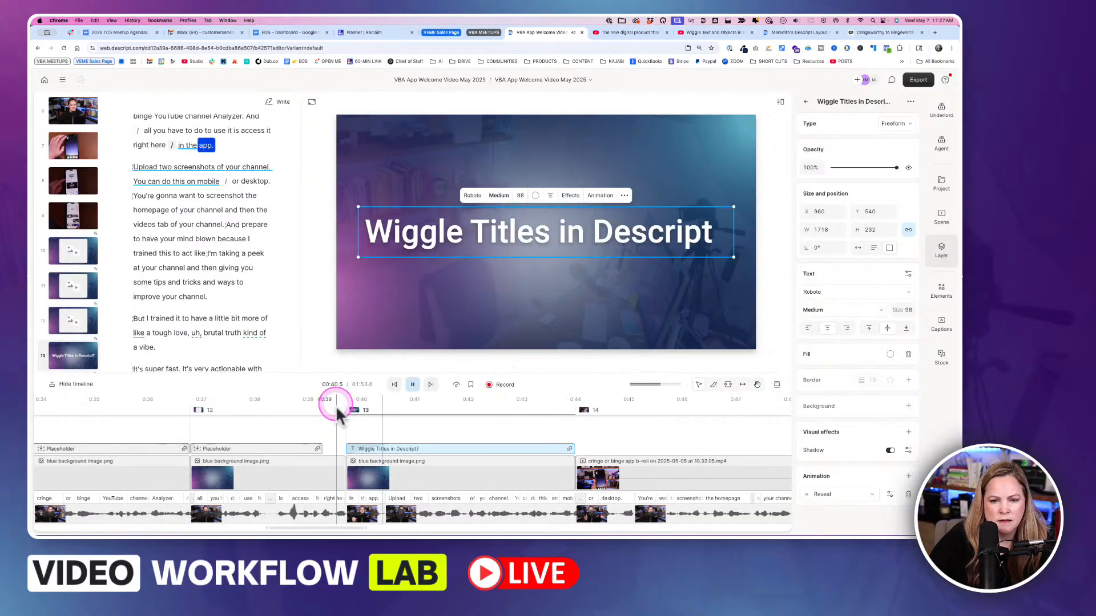
Play and scrub through scene 13 to review how the "Wiggle Titles in Descript?" title animates in
{"action": "key", "text": "space"}
{"action": "left_click_drag", "start_coordinate": [341, 412], "coordinate": [385, 409]}
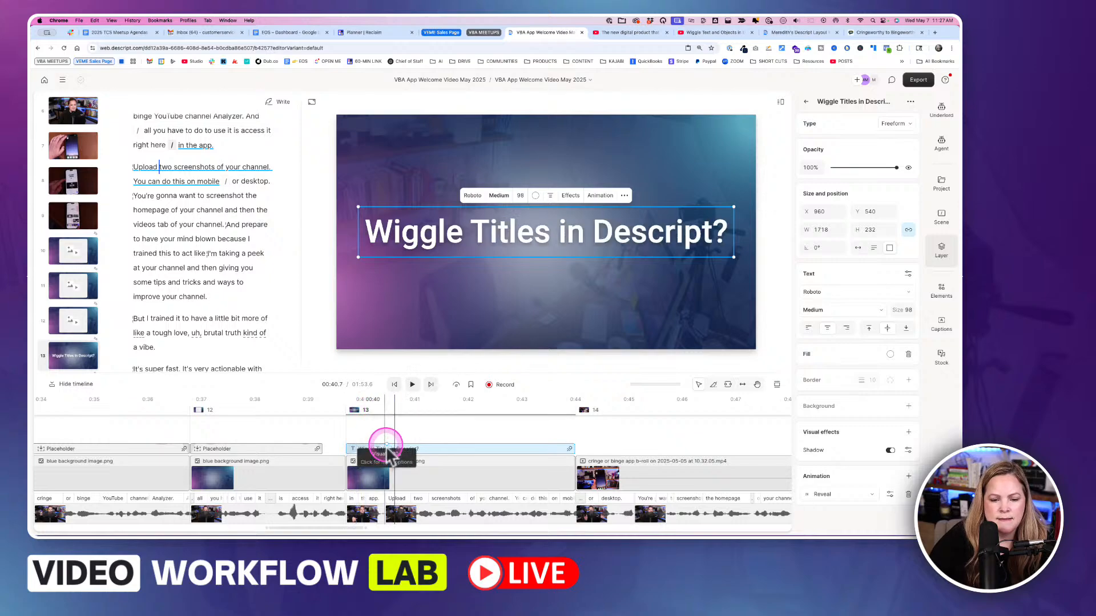
{"action": "left_click_drag", "start_coordinate": [435, 445], "coordinate": [475, 447]}
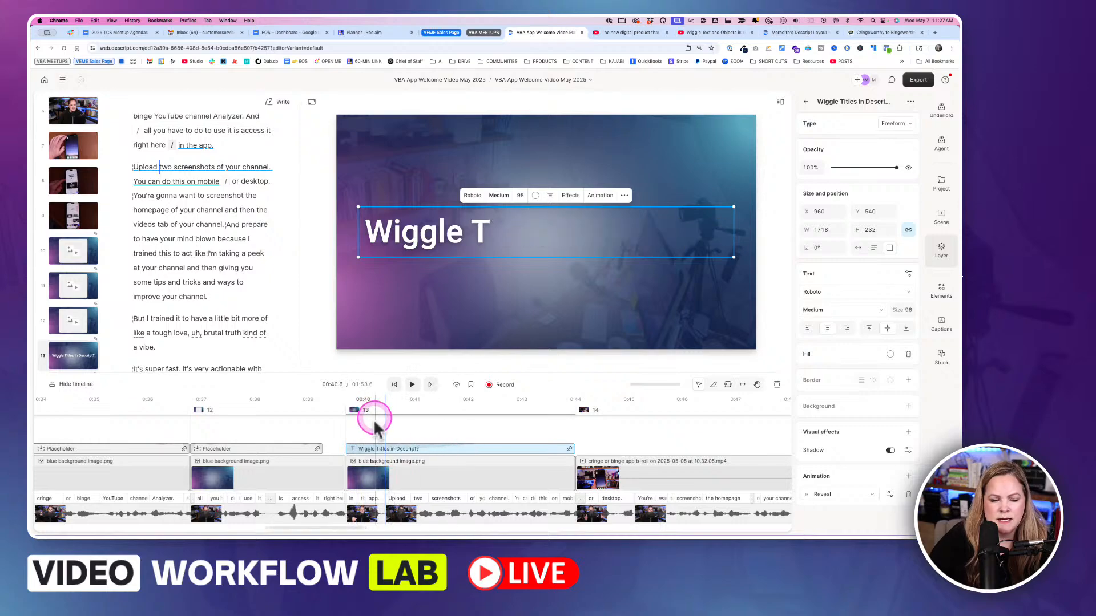
{"action": "left_click_drag", "start_coordinate": [342, 426], "coordinate": [498, 427]}
{"action": "left_click", "coordinate": [501, 448]}
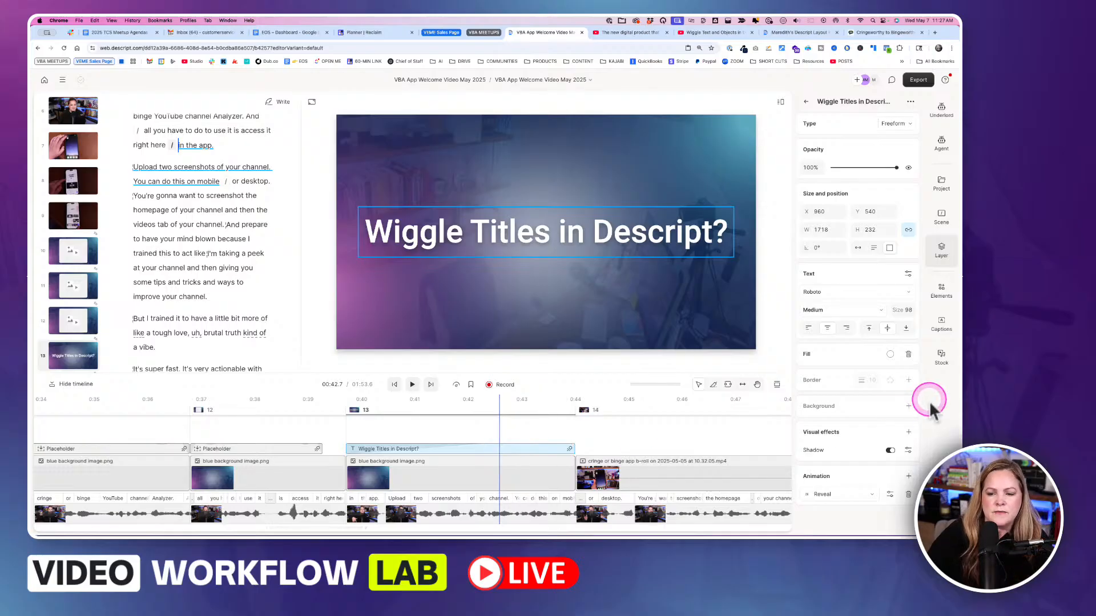
Add a Reveal out animation to the "Wiggle Titles in Descript?" title
{"action": "left_click", "coordinate": [908, 477]}
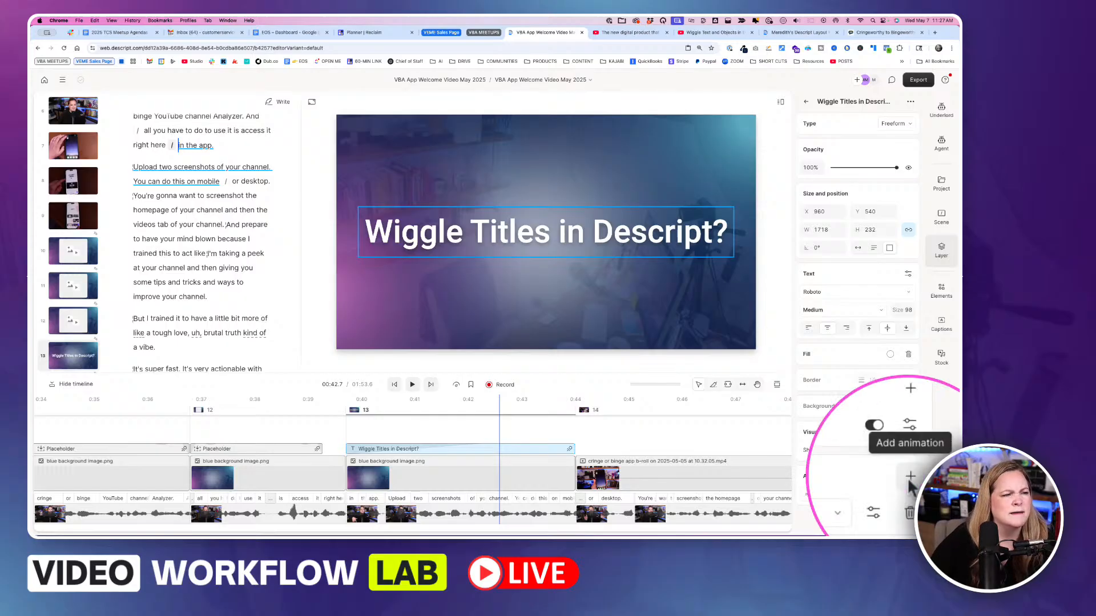
{"action": "mouse_move", "coordinate": [898, 439]}
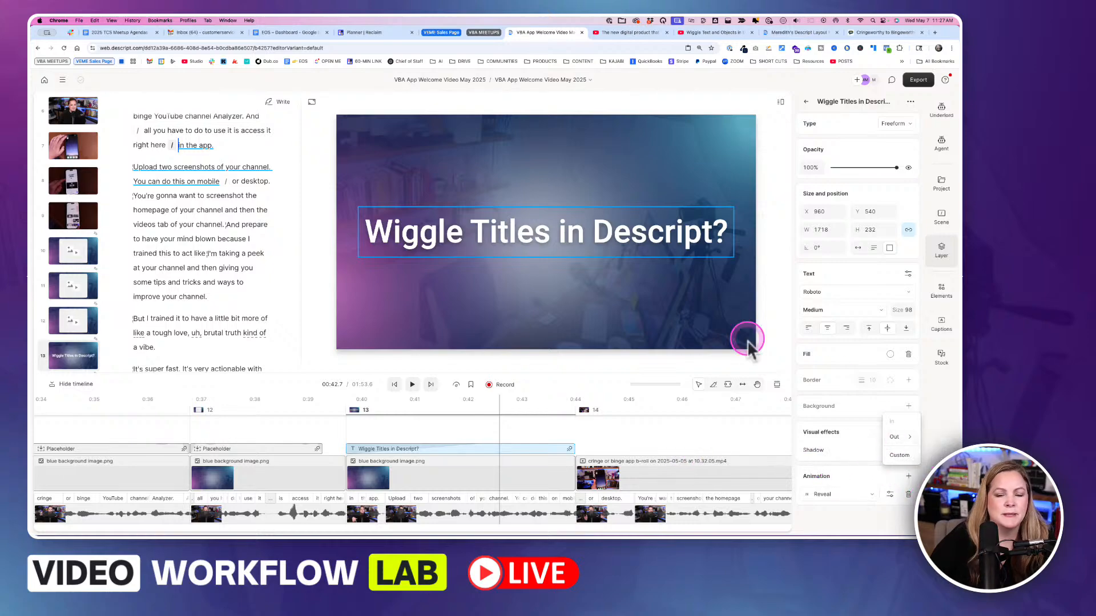
{"action": "left_click", "coordinate": [557, 242]}
{"action": "left_click", "coordinate": [600, 196]}
{"action": "left_click", "coordinate": [624, 240]}
{"action": "mouse_move", "coordinate": [604, 236]}
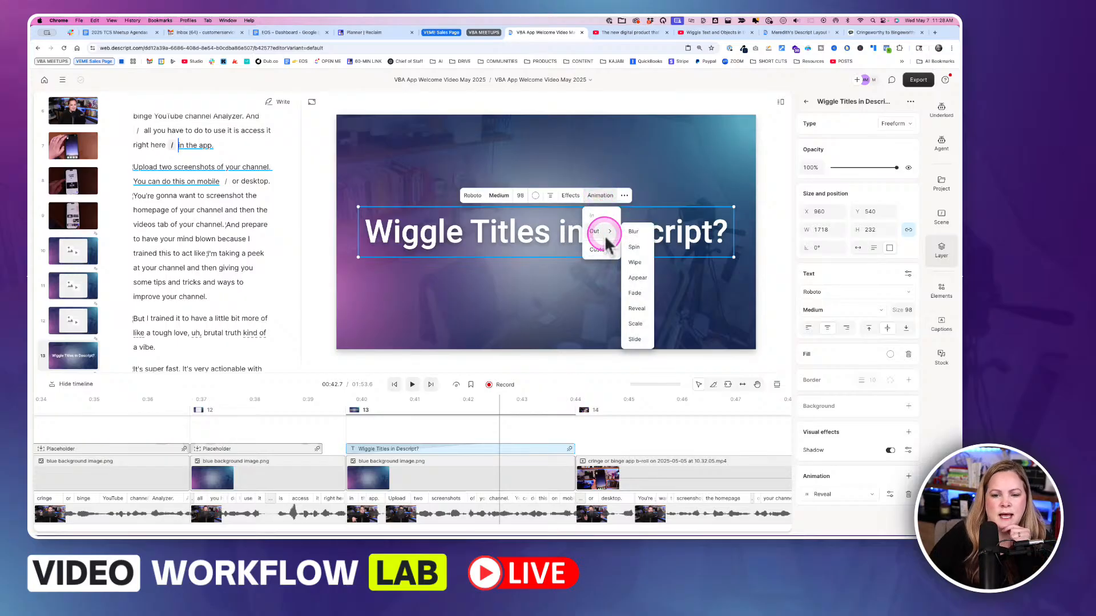
{"action": "left_click", "coordinate": [636, 309]}
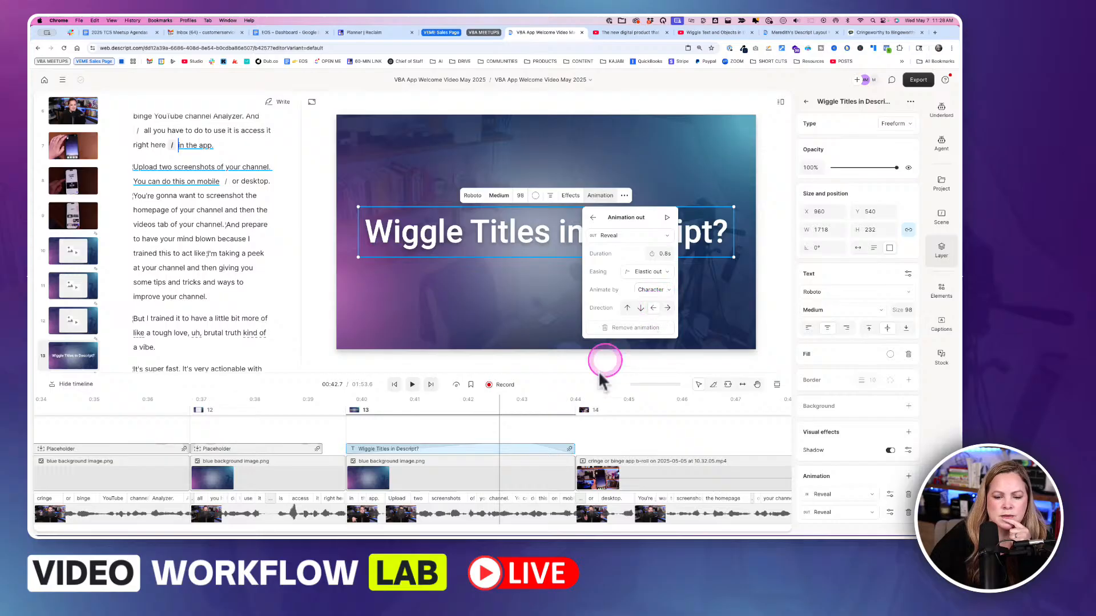
Lengthen the title's out animation to 1.76 s on the timeline and play back scene 13 to check it
{"action": "left_click", "coordinate": [533, 446]}
{"action": "left_click_drag", "start_coordinate": [533, 446], "coordinate": [481, 440]}
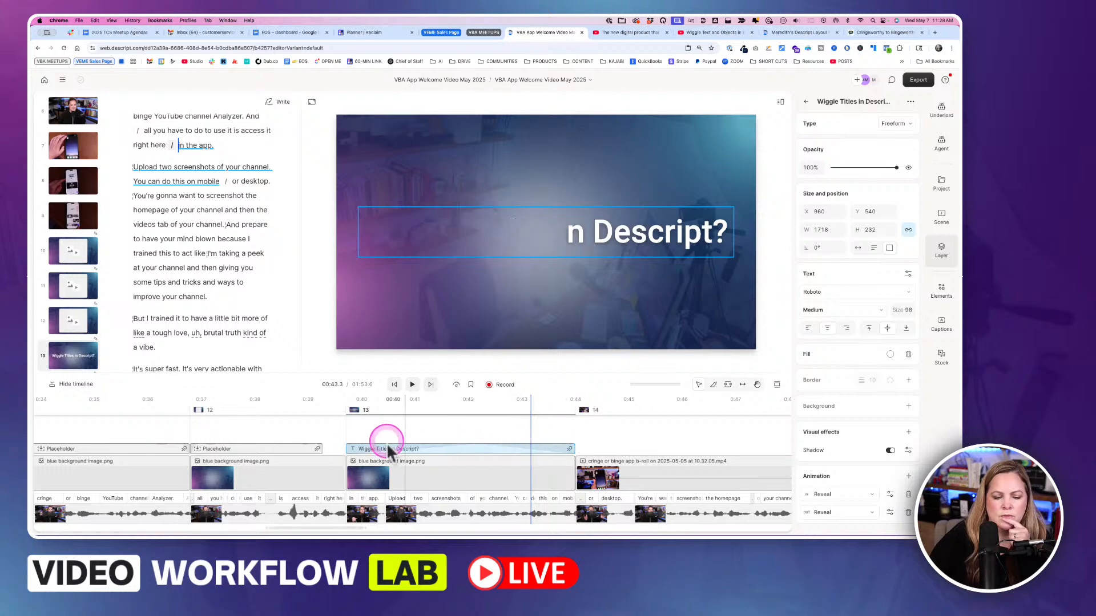
{"action": "left_click", "coordinate": [338, 435]}
{"action": "key", "text": "space"}
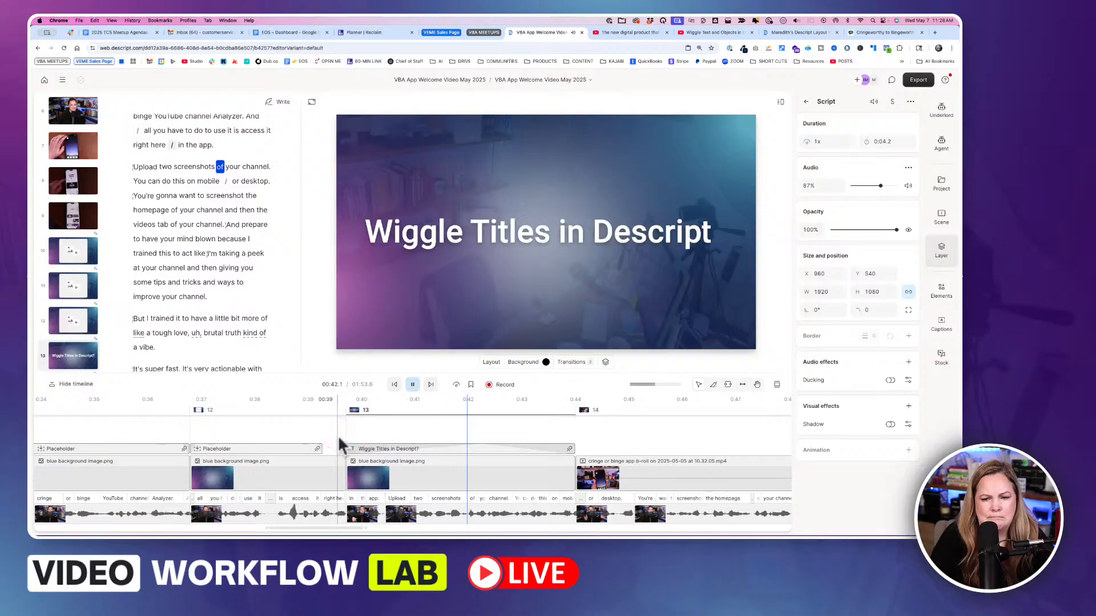
{"action": "key", "text": "space"}
{"action": "left_click_drag", "start_coordinate": [338, 435], "coordinate": [425, 439]}
{"action": "left_click", "coordinate": [536, 443]}
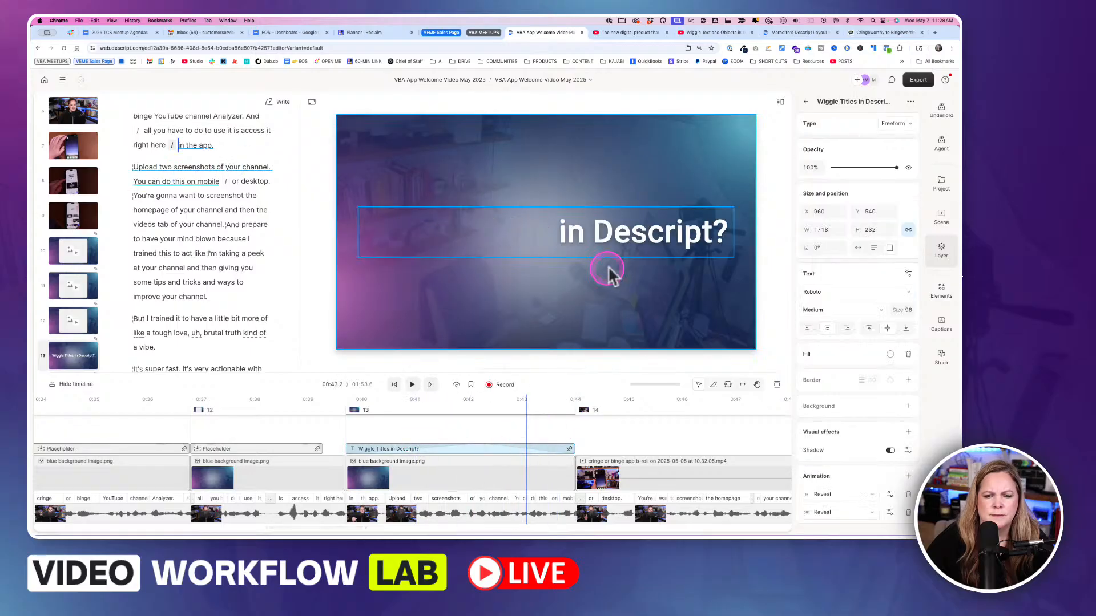
Open the settings of the title's Reveal out animation and try the rightward direction
{"action": "left_click", "coordinate": [602, 238]}
{"action": "left_click", "coordinate": [600, 199]}
{"action": "left_click", "coordinate": [636, 237]}
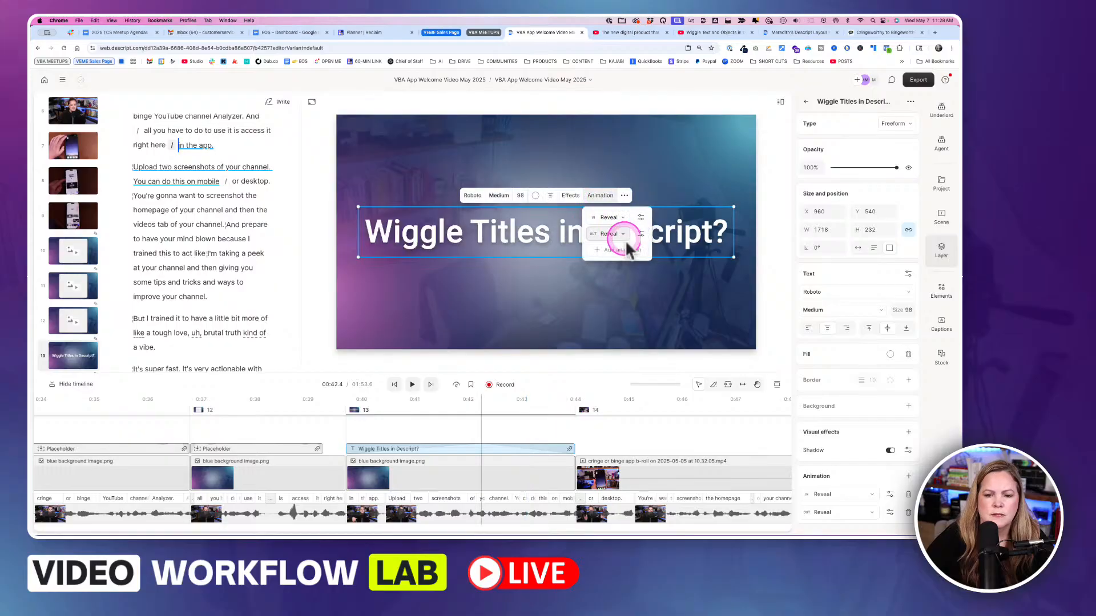
{"action": "left_click", "coordinate": [663, 309]}
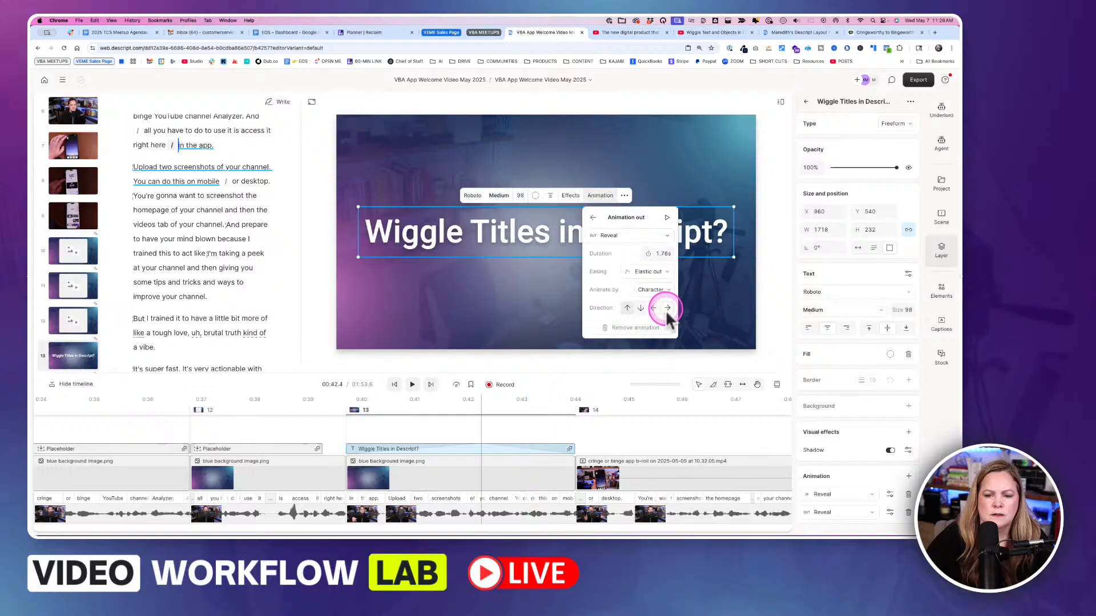
Set the title's Reveal out animation to the leftward direction with Impulse easing
{"action": "mouse_move", "coordinate": [482, 399]}
{"action": "left_mouse_down"}
{"action": "mouse_move", "coordinate": [450, 402]}
{"action": "mouse_move", "coordinate": [497, 404]}
{"action": "mouse_move", "coordinate": [342, 404]}
{"action": "mouse_move", "coordinate": [554, 418]}
{"action": "mouse_move", "coordinate": [479, 413]}
{"action": "left_mouse_up"}
{"action": "left_click", "coordinate": [625, 195]}
{"action": "left_click", "coordinate": [691, 195]}
{"action": "left_click", "coordinate": [704, 234]}
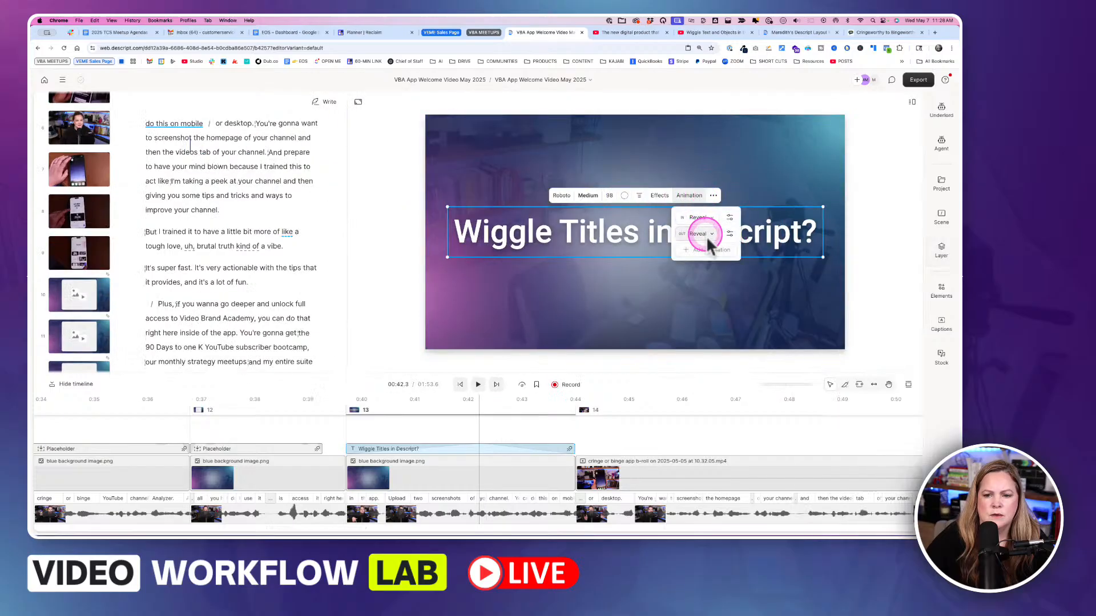
{"action": "left_click", "coordinate": [730, 234]}
{"action": "left_click", "coordinate": [742, 308]}
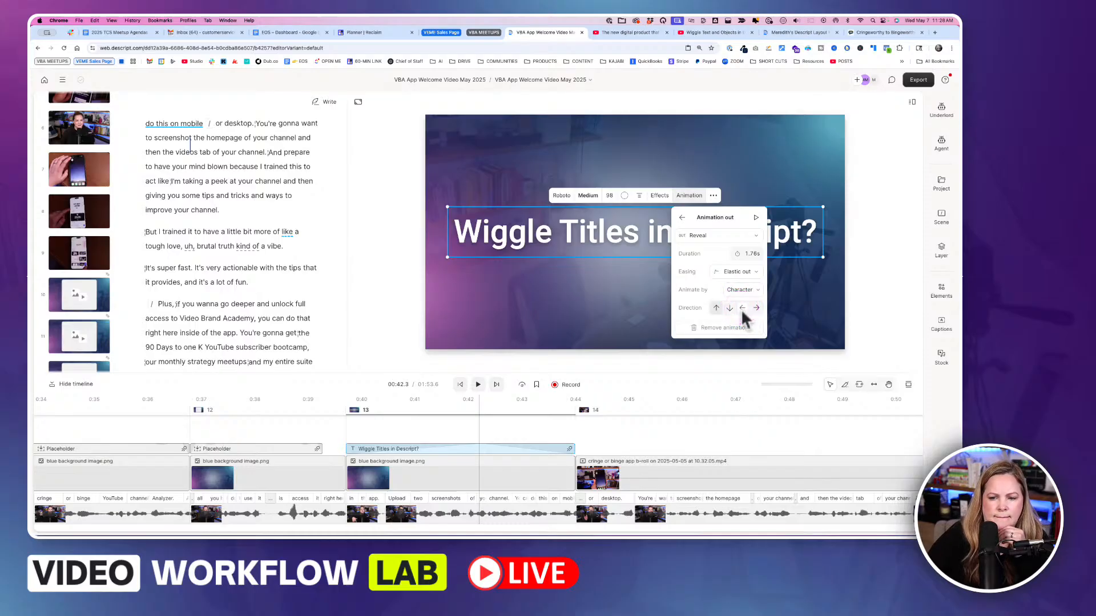
{"action": "left_click", "coordinate": [745, 273]}
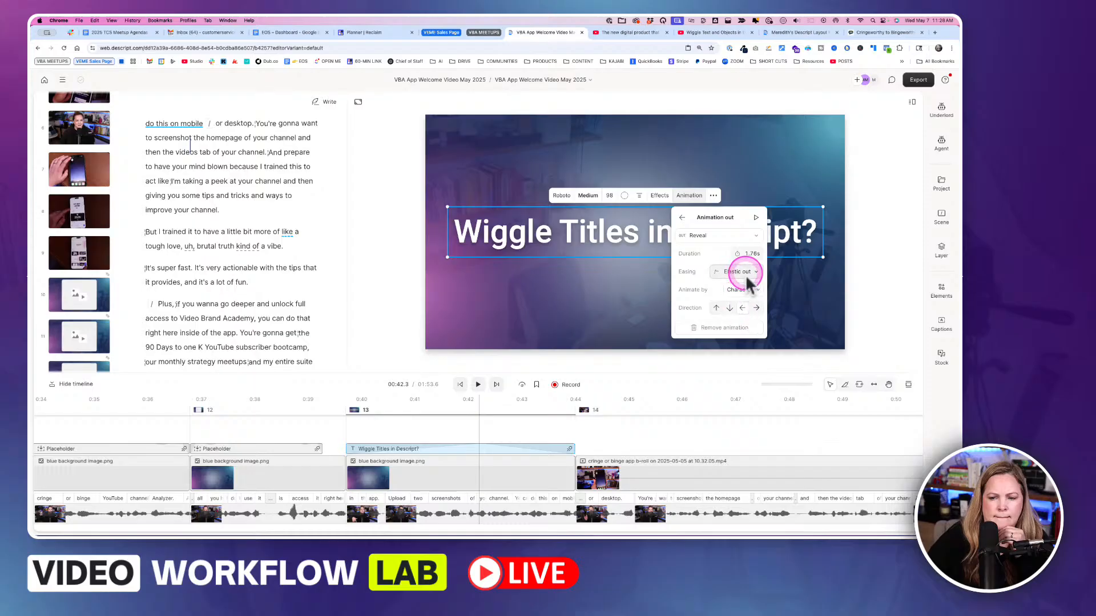
{"action": "left_click", "coordinate": [749, 368]}
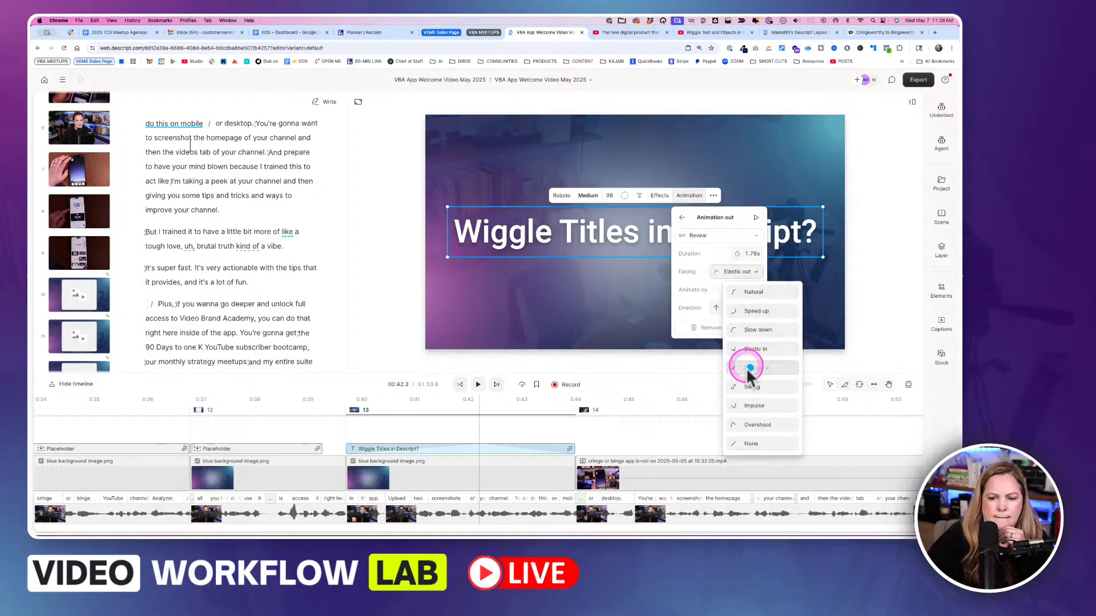
{"action": "left_click", "coordinate": [749, 406]}
Play and scrub through scene 13 to review the title's in and out animations with the changed easing
{"action": "left_click_drag", "start_coordinate": [465, 421], "coordinate": [336, 414]}
{"action": "key", "text": "space"}
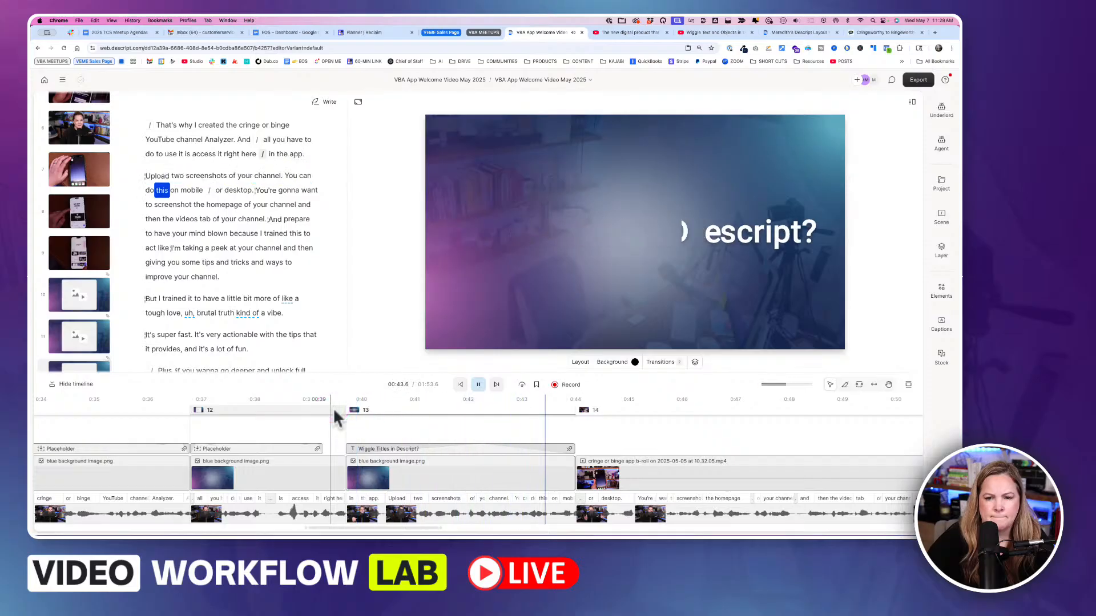
{"action": "key", "text": "space"}
{"action": "left_click_drag", "start_coordinate": [333, 408], "coordinate": [473, 405]}
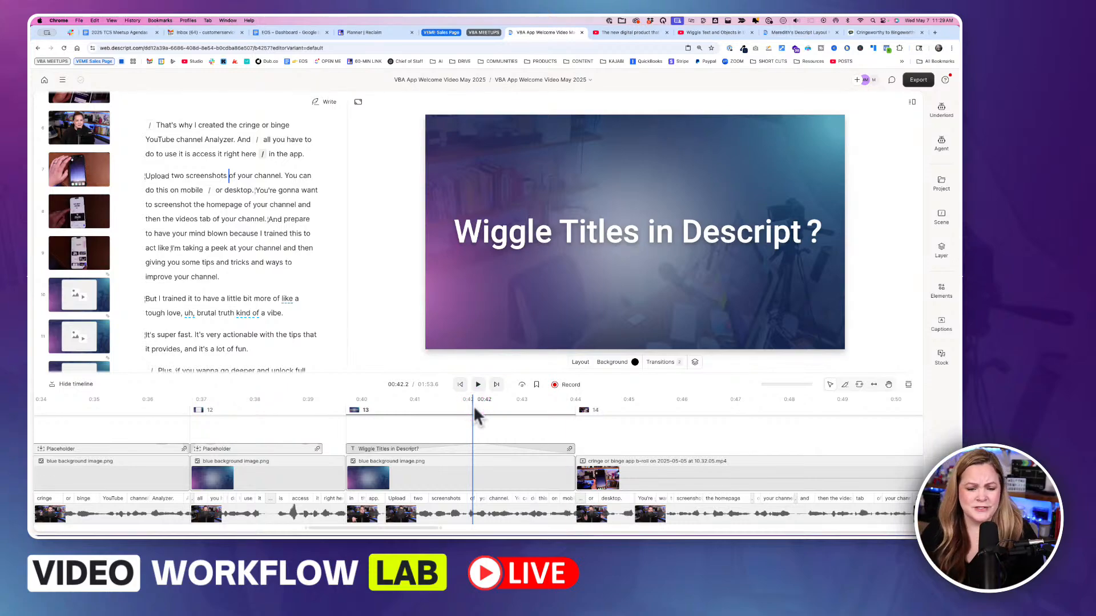
{"action": "left_click", "coordinate": [488, 450]}
{"action": "left_click", "coordinate": [478, 441]}
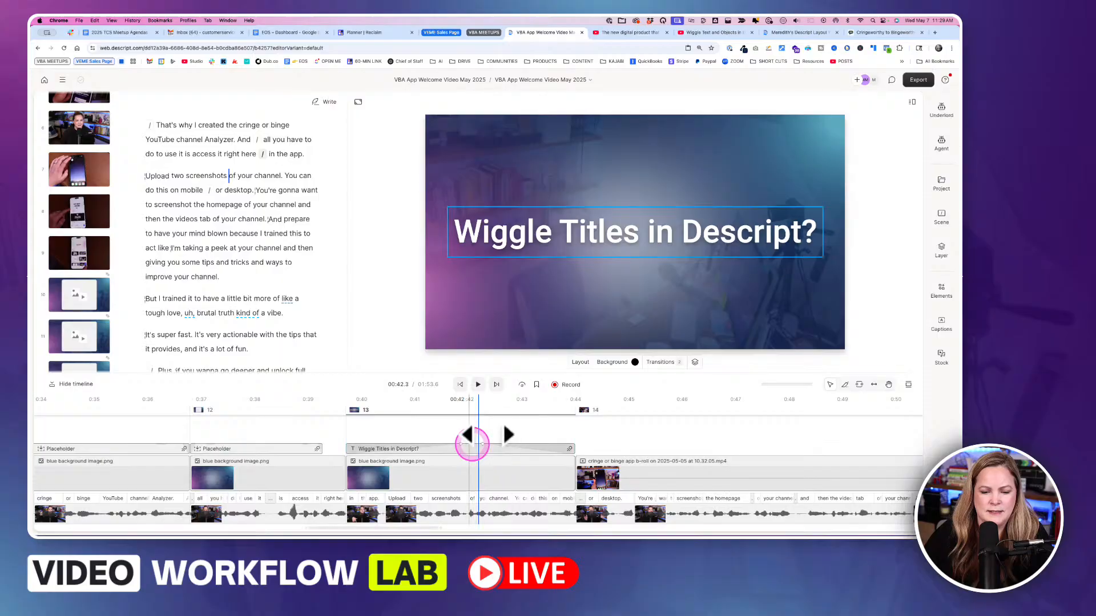
{"action": "left_click", "coordinate": [481, 444]}
{"action": "left_click", "coordinate": [430, 450]}
Switch to the reference YouTube video and replay its "The magic has worn off." title, skipping the ad, to study the word animation
{"action": "left_click", "coordinate": [628, 33]}
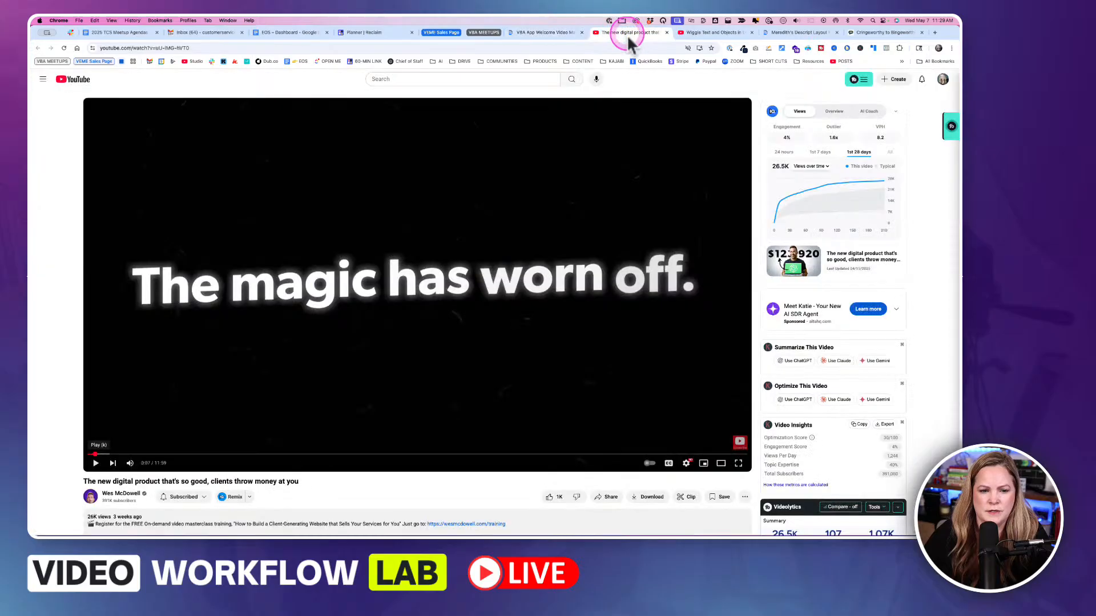
{"action": "left_click", "coordinate": [95, 455]}
{"action": "left_click", "coordinate": [93, 455]}
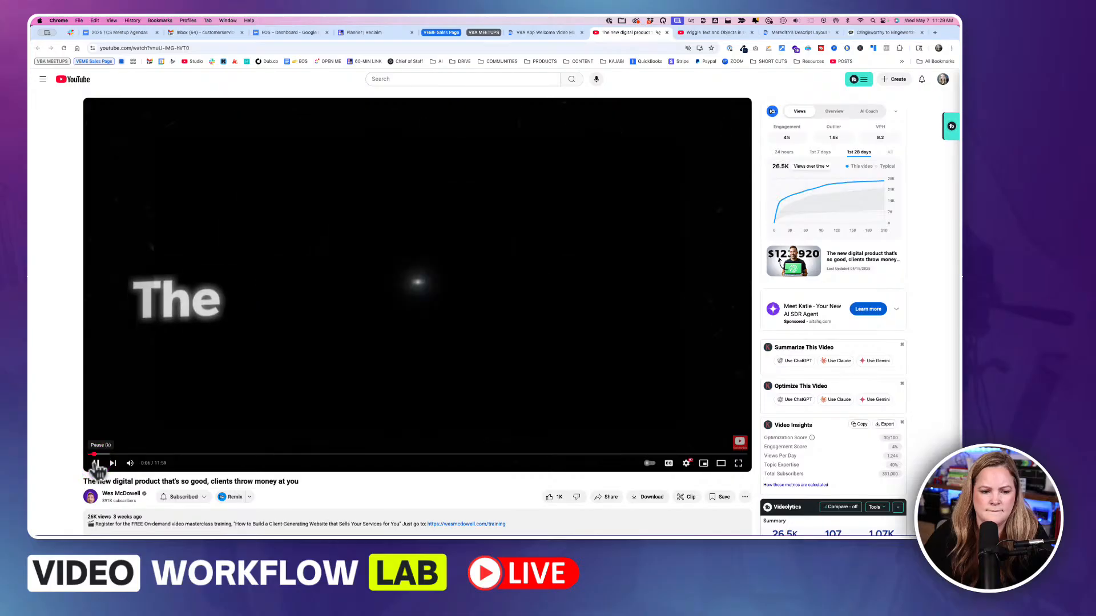
{"action": "left_click", "coordinate": [95, 464]}
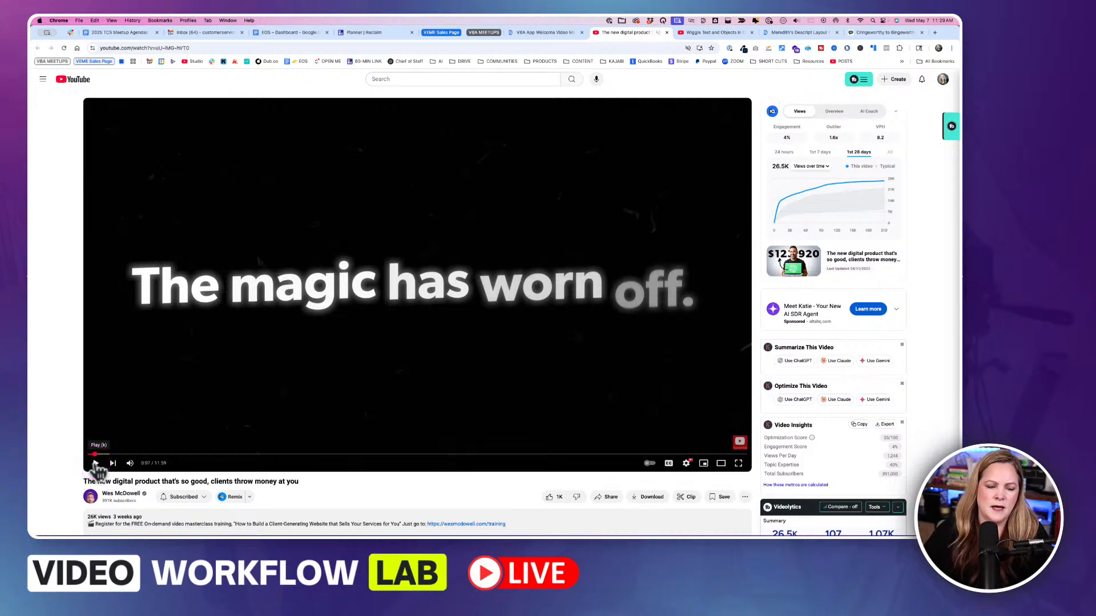
{"action": "left_click", "coordinate": [95, 464]}
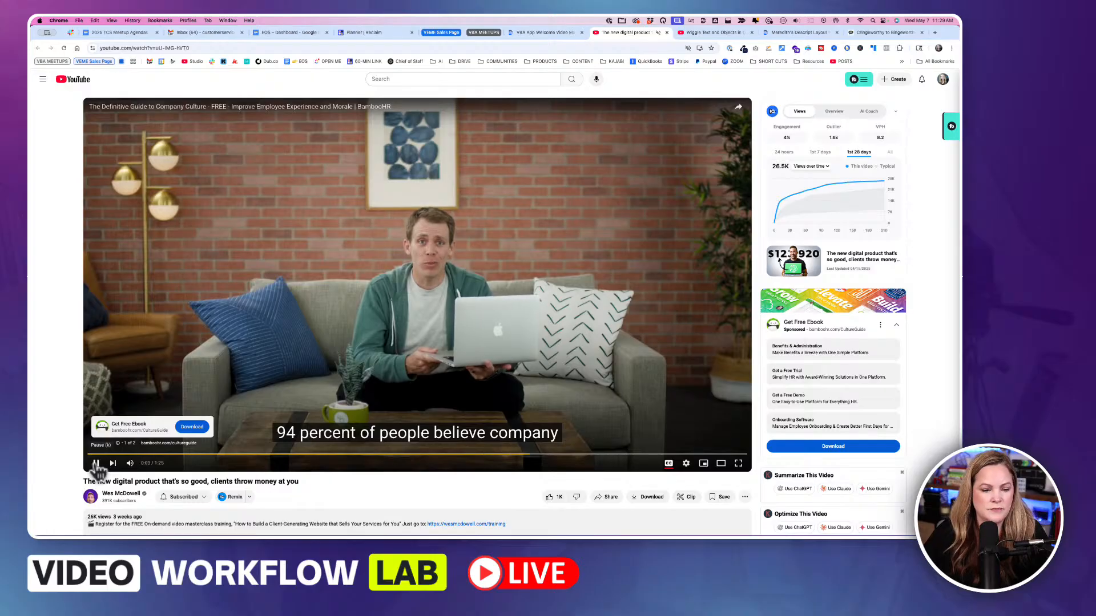
{"action": "left_click_drag", "start_coordinate": [97, 459], "coordinate": [342, 464]}
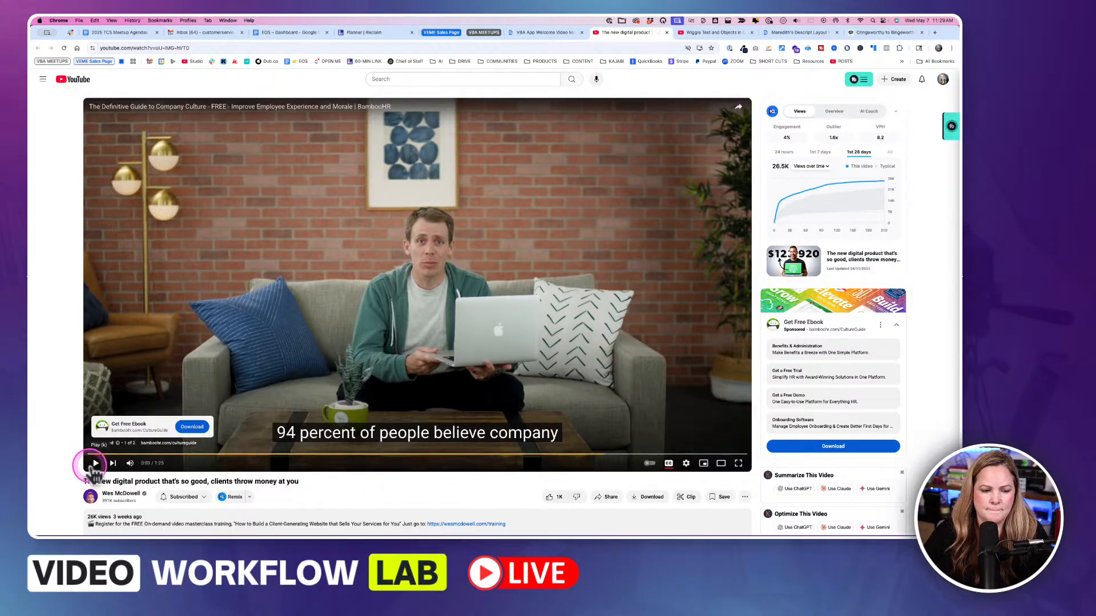
{"action": "left_click", "coordinate": [96, 463]}
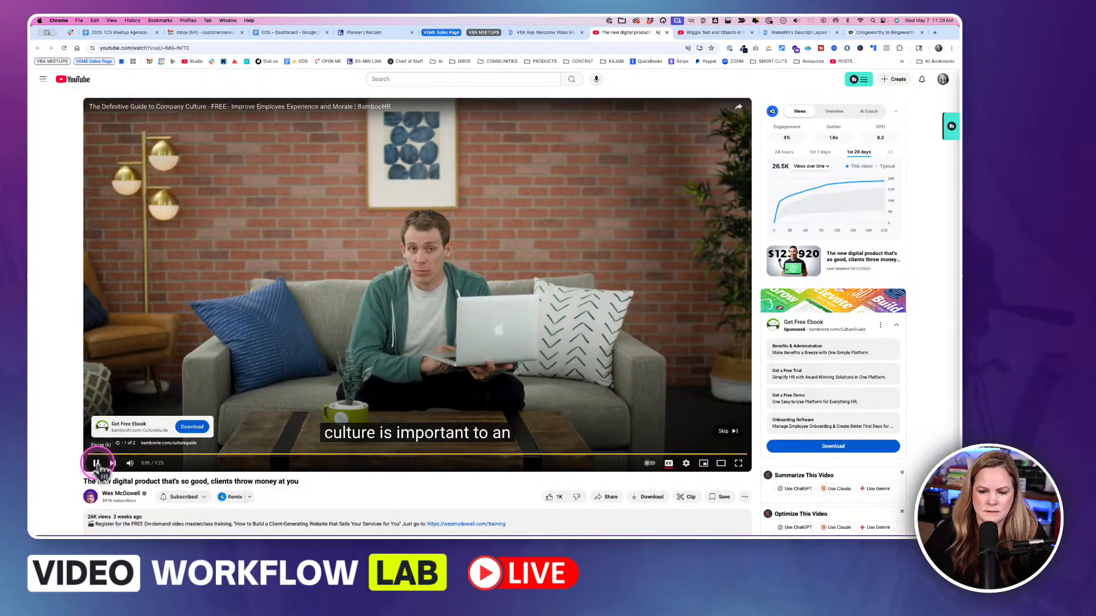
{"action": "left_click", "coordinate": [726, 445]}
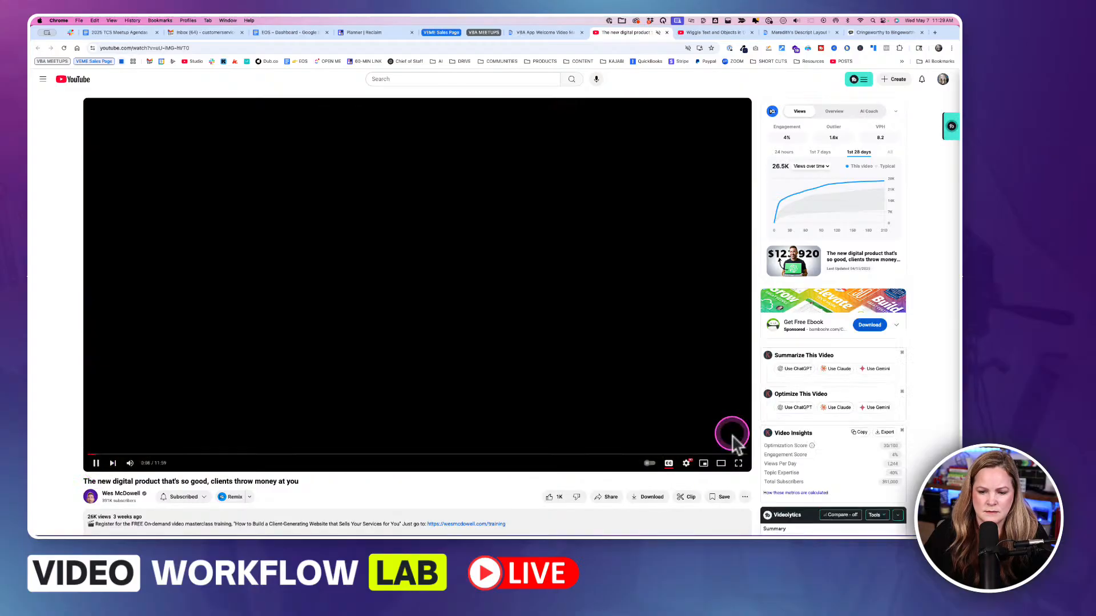
{"action": "left_click", "coordinate": [96, 463]}
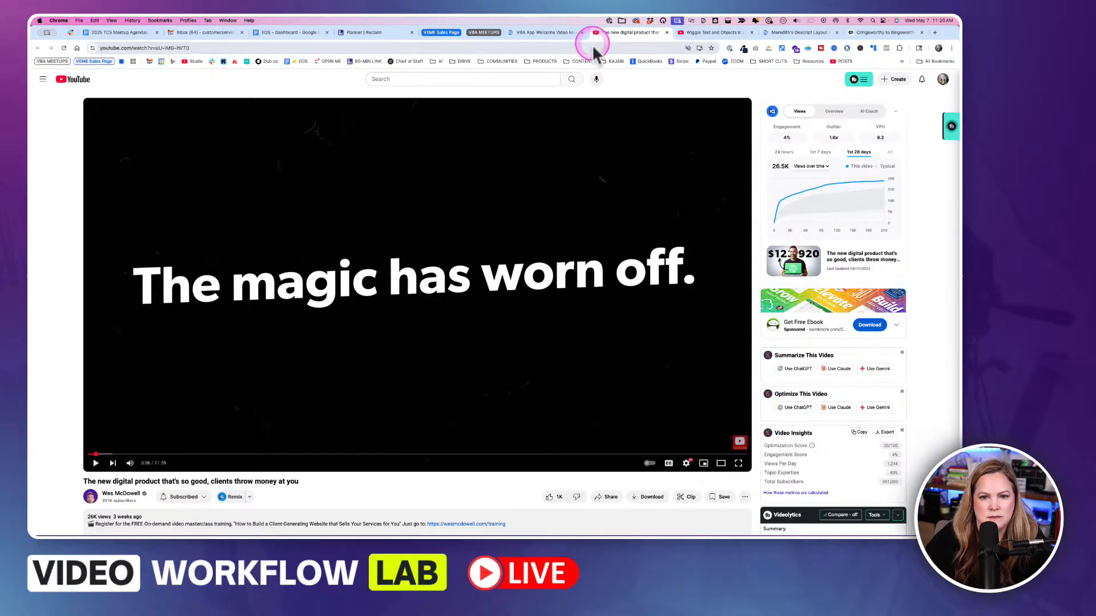
{"action": "left_click", "coordinate": [562, 33]}
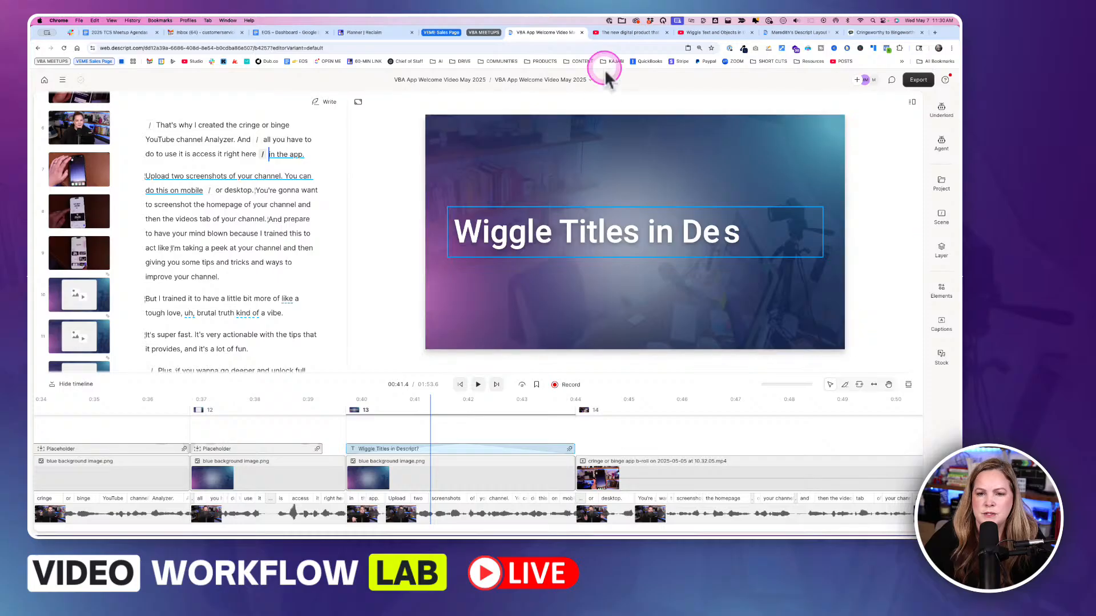
{"action": "left_click", "coordinate": [631, 32]}
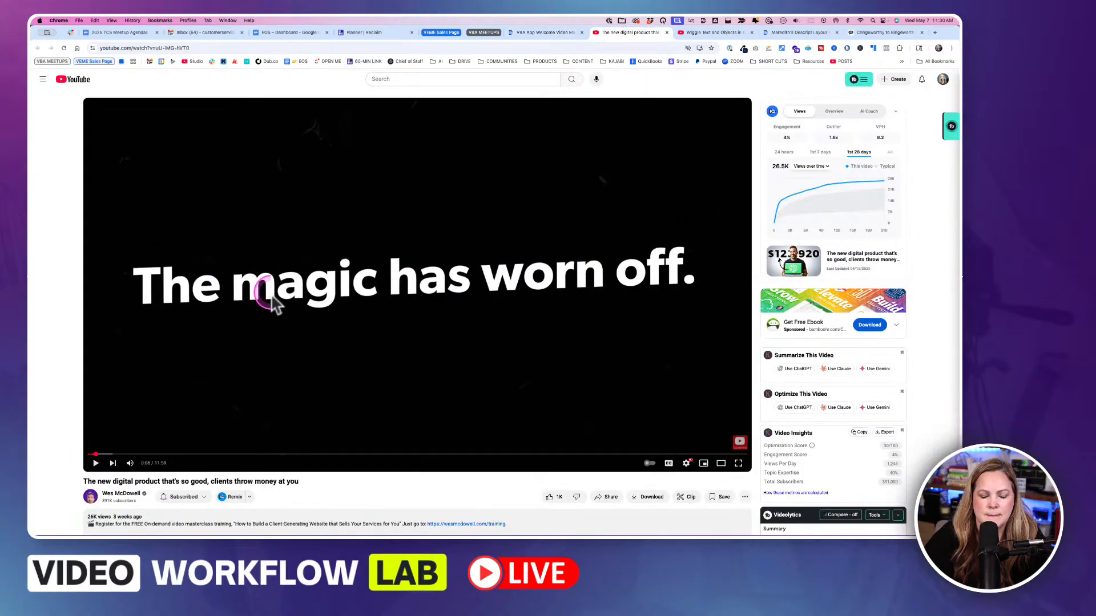
Switch back to Descript and set the title's Reveal in animation to animate by Word in the upward direction
{"action": "left_click", "coordinate": [547, 32]}
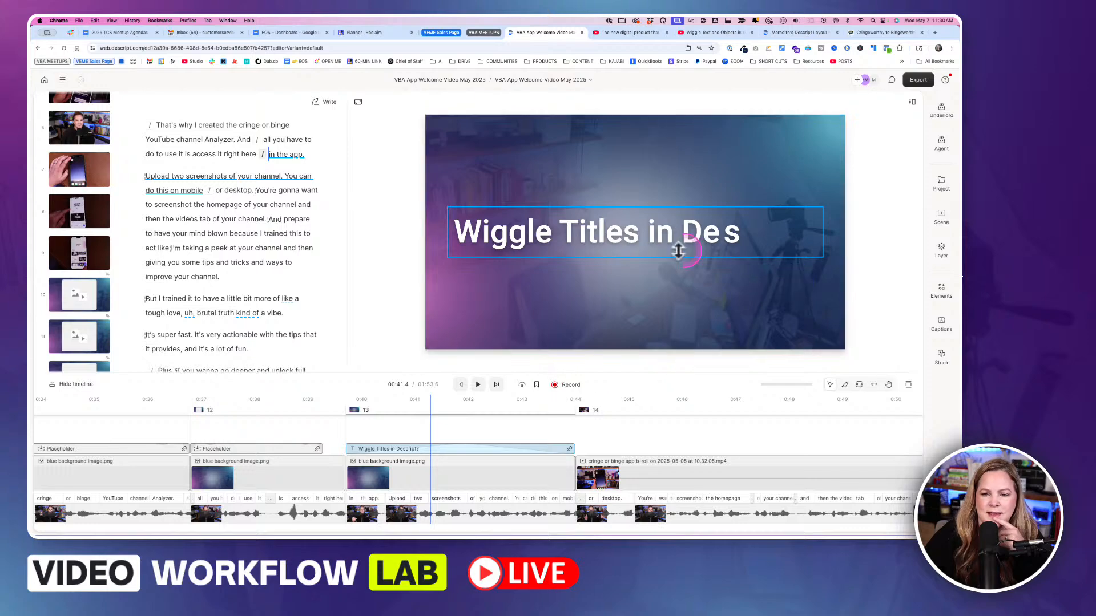
{"action": "left_click", "coordinate": [641, 241]}
{"action": "left_click", "coordinate": [689, 195]}
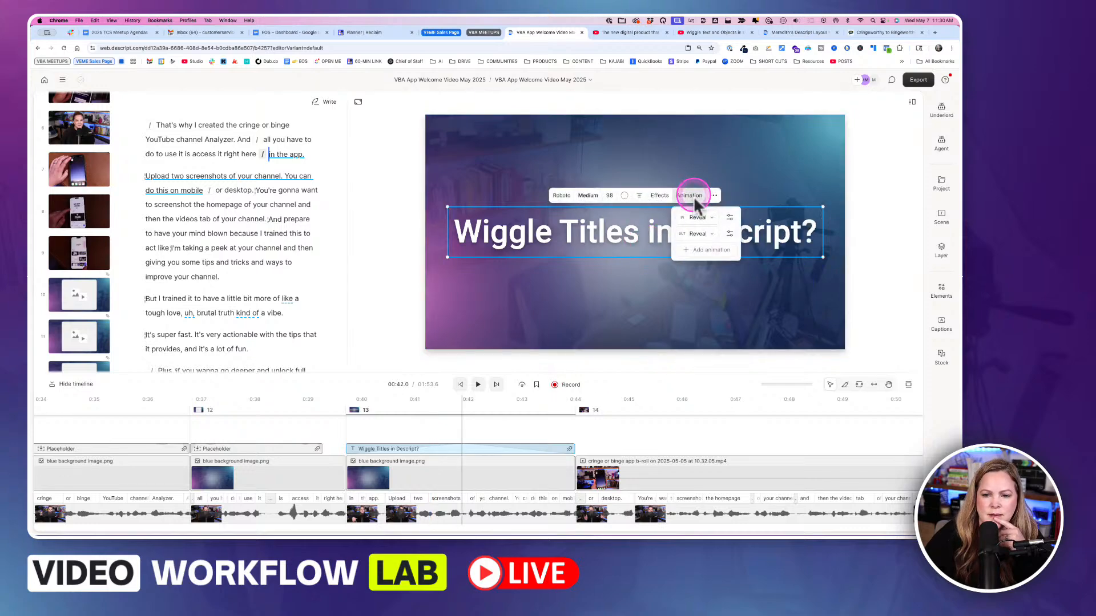
{"action": "left_click", "coordinate": [729, 217]}
{"action": "left_click", "coordinate": [739, 290]}
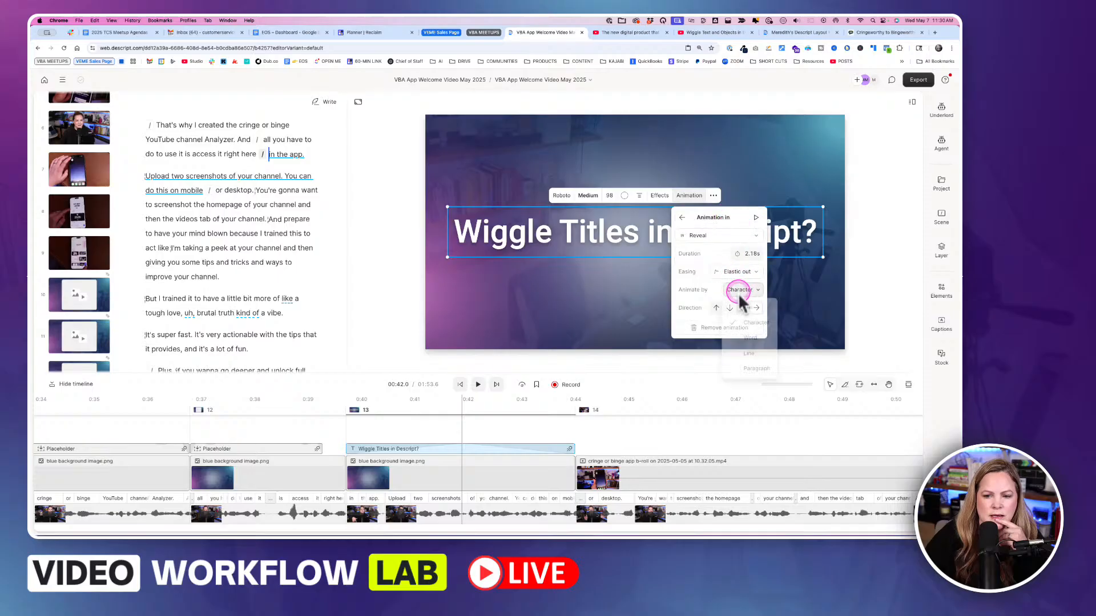
{"action": "left_click", "coordinate": [752, 339]}
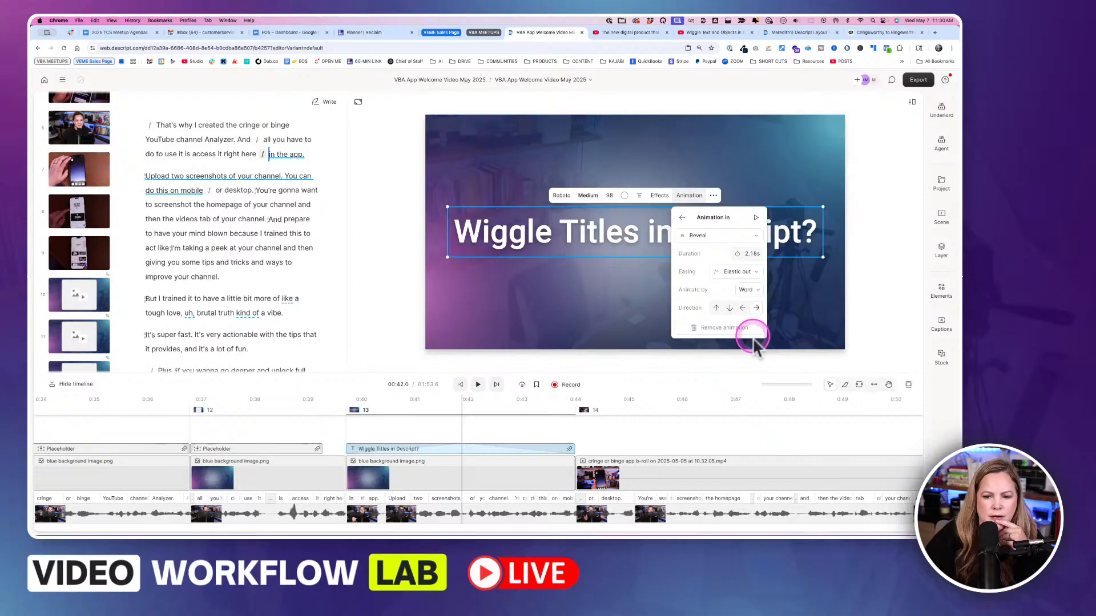
{"action": "left_click", "coordinate": [716, 309]}
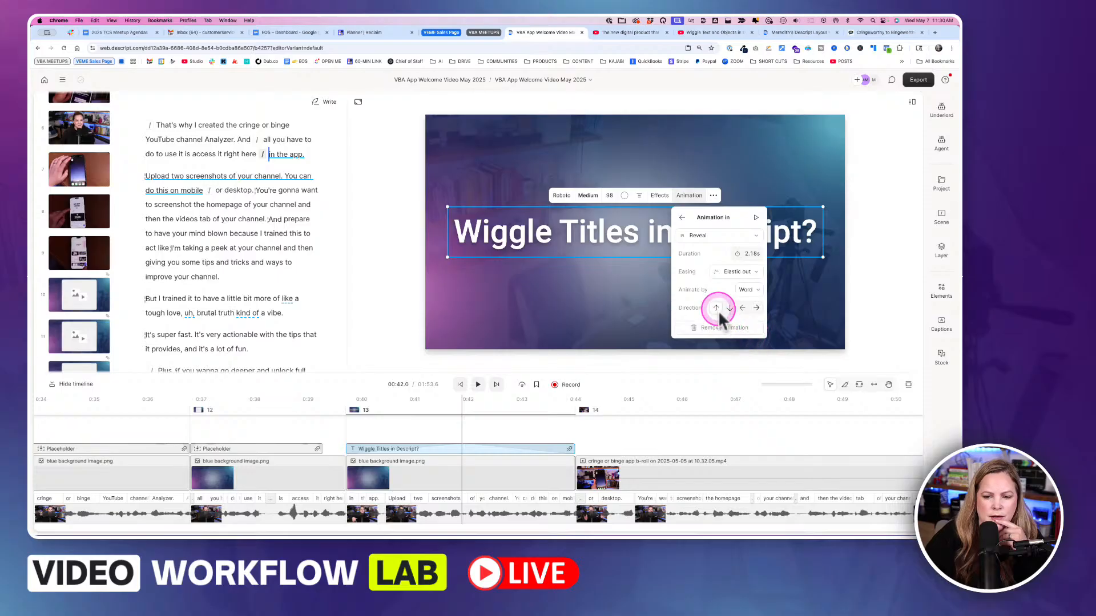
{"action": "left_click", "coordinate": [465, 471]}
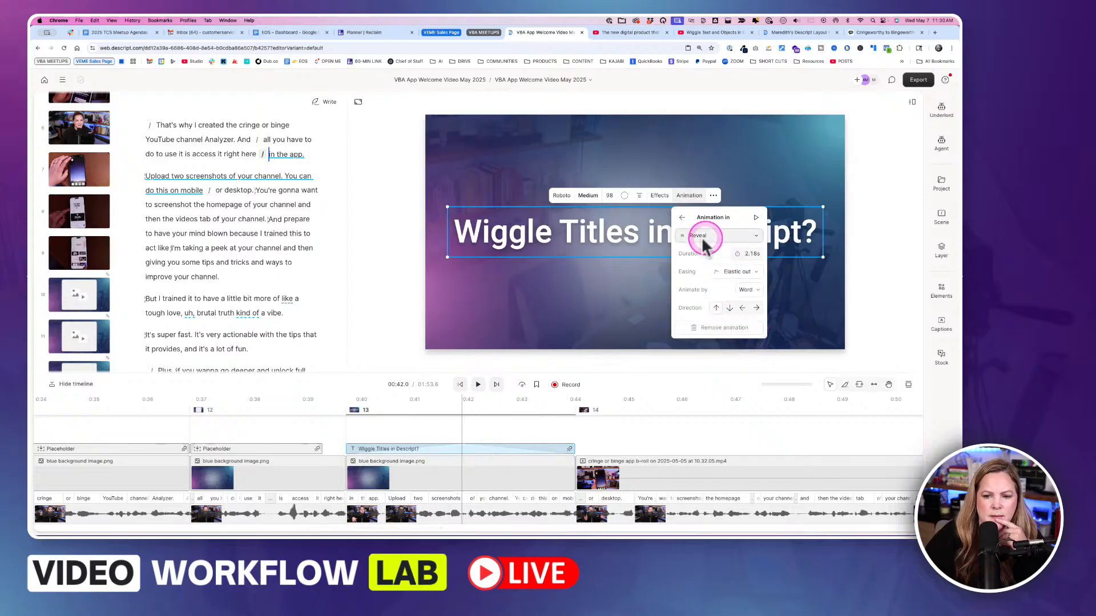
Open the title's Reveal out settings, and replay the "The magic has worn off." title in the reference YouTube video for comparison
{"action": "left_click", "coordinate": [683, 217]}
{"action": "left_click", "coordinate": [726, 239]}
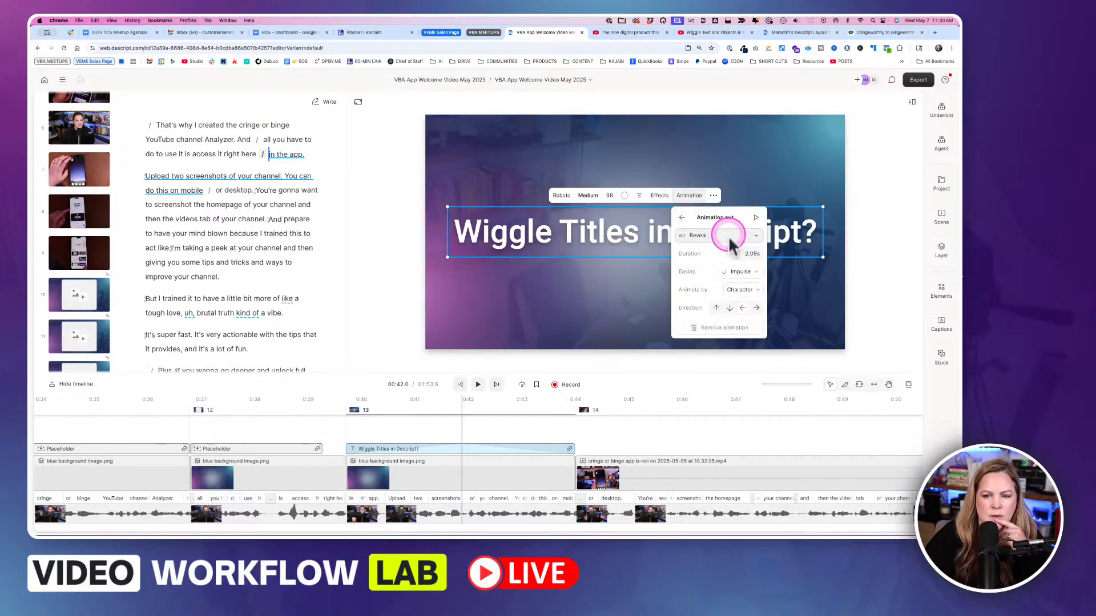
{"action": "left_click", "coordinate": [642, 35]}
{"action": "left_click", "coordinate": [96, 463]}
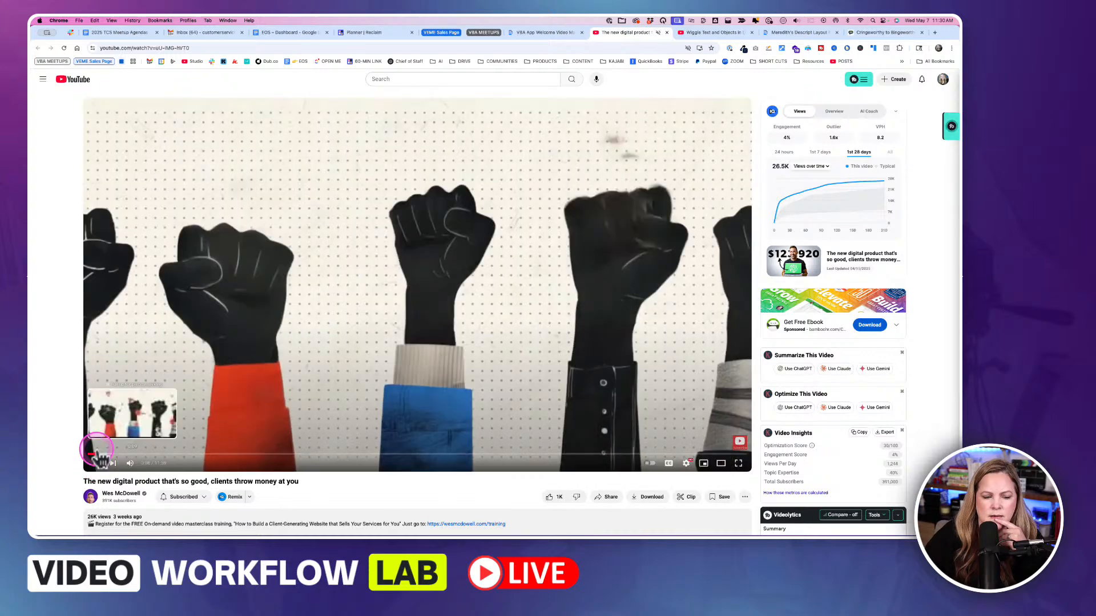
{"action": "left_click", "coordinate": [93, 454]}
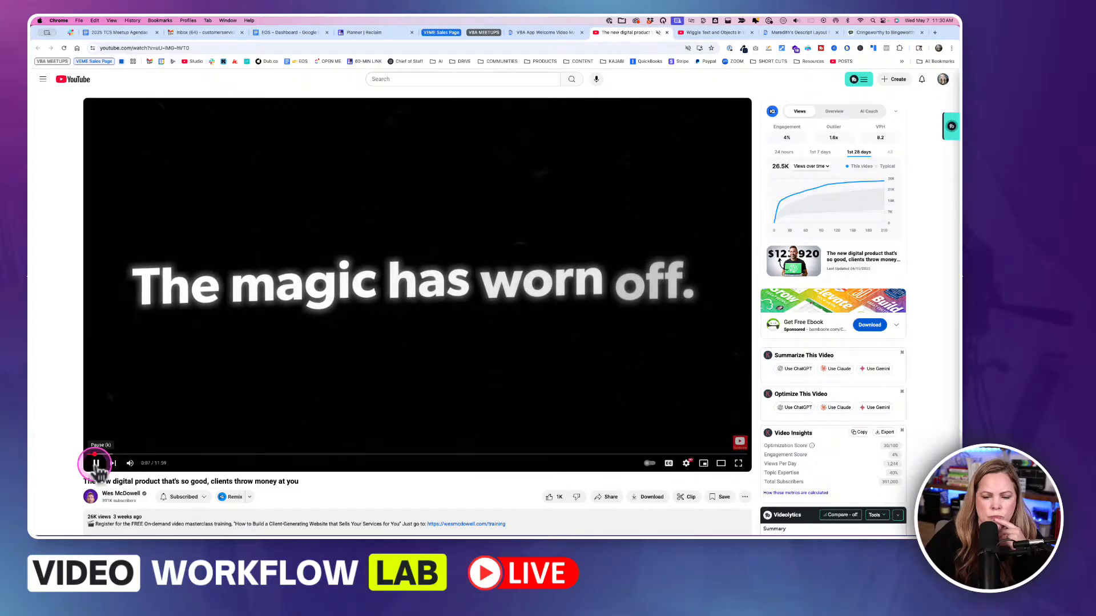
{"action": "left_click", "coordinate": [96, 464]}
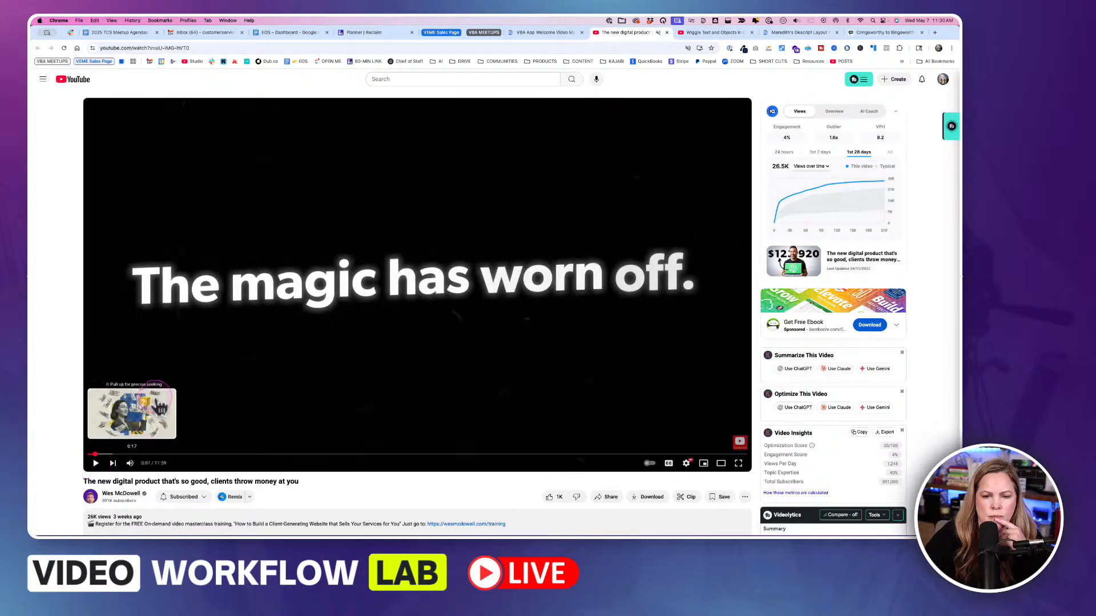
Switch back to Descript and set the title's Reveal out animation to Elastic in easing with the downward direction
{"action": "left_click", "coordinate": [534, 34]}
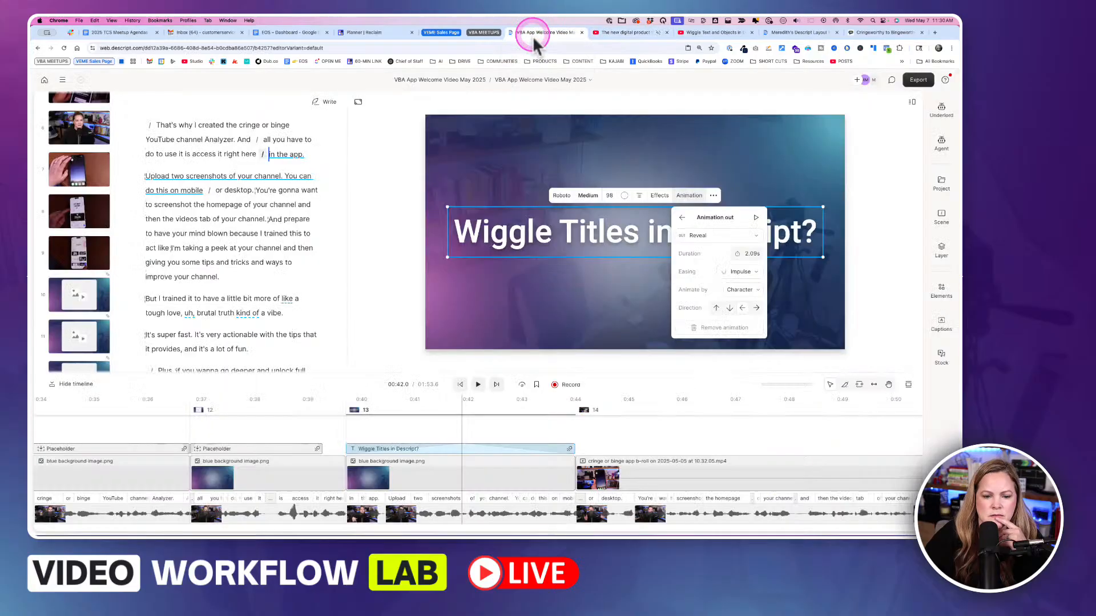
{"action": "left_click", "coordinate": [742, 273]}
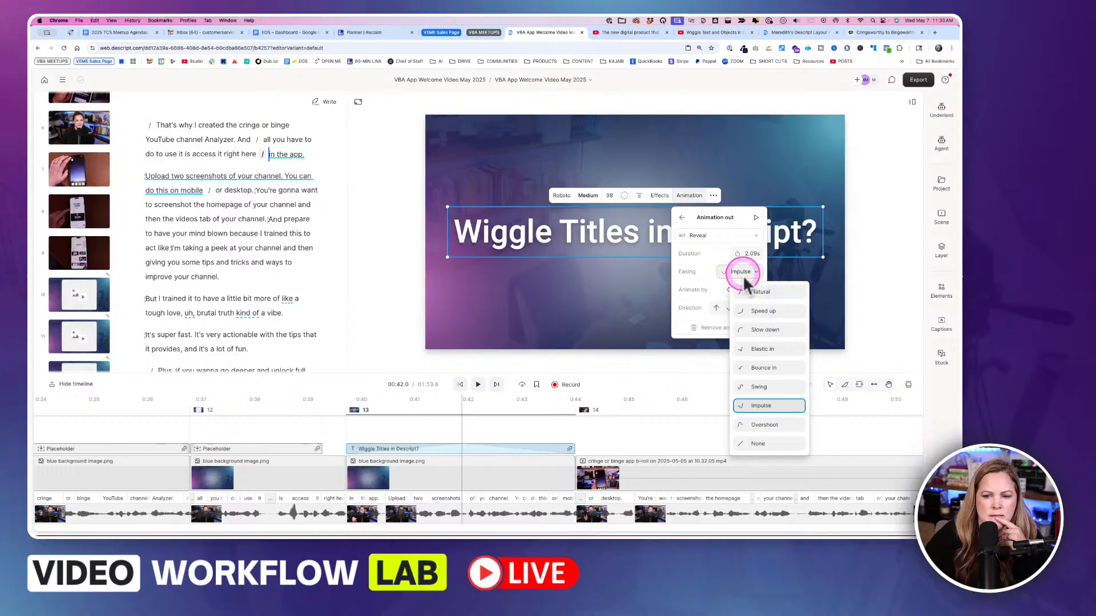
{"action": "left_click", "coordinate": [771, 350]}
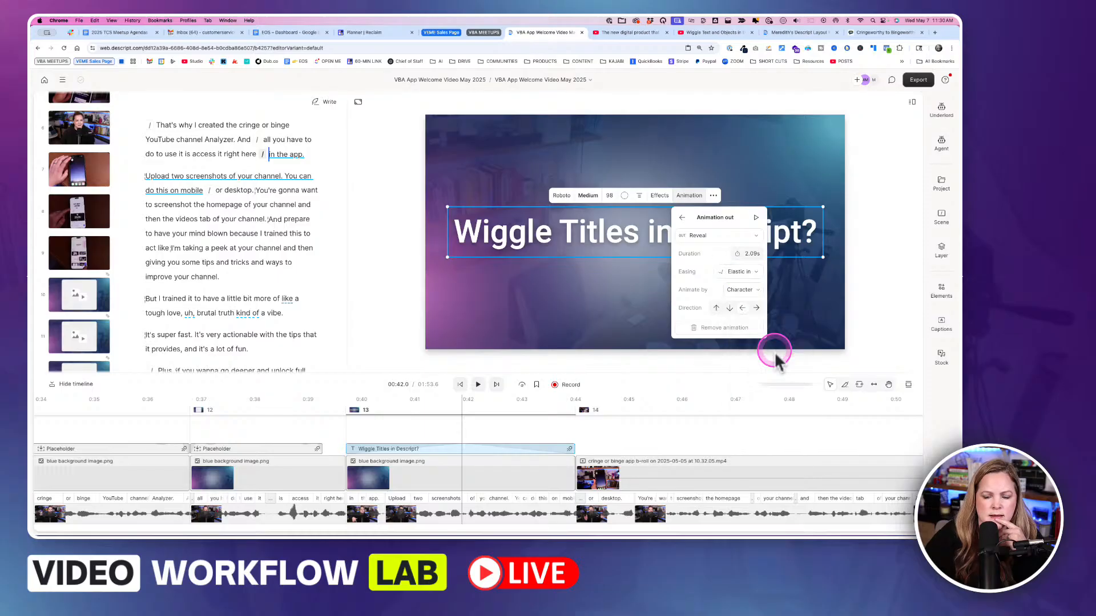
{"action": "left_click", "coordinate": [729, 309]}
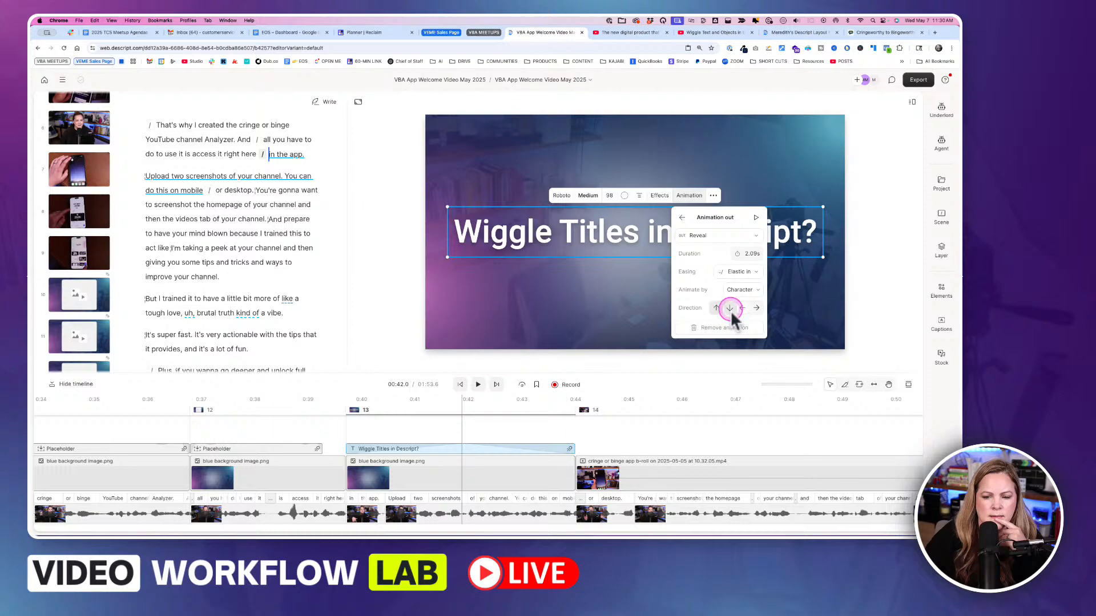
Adjust the title's animation durations on the timeline, shortening the Reveal in to about 1.28 s, and play scene 13 to check them
{"action": "left_click", "coordinate": [436, 451]}
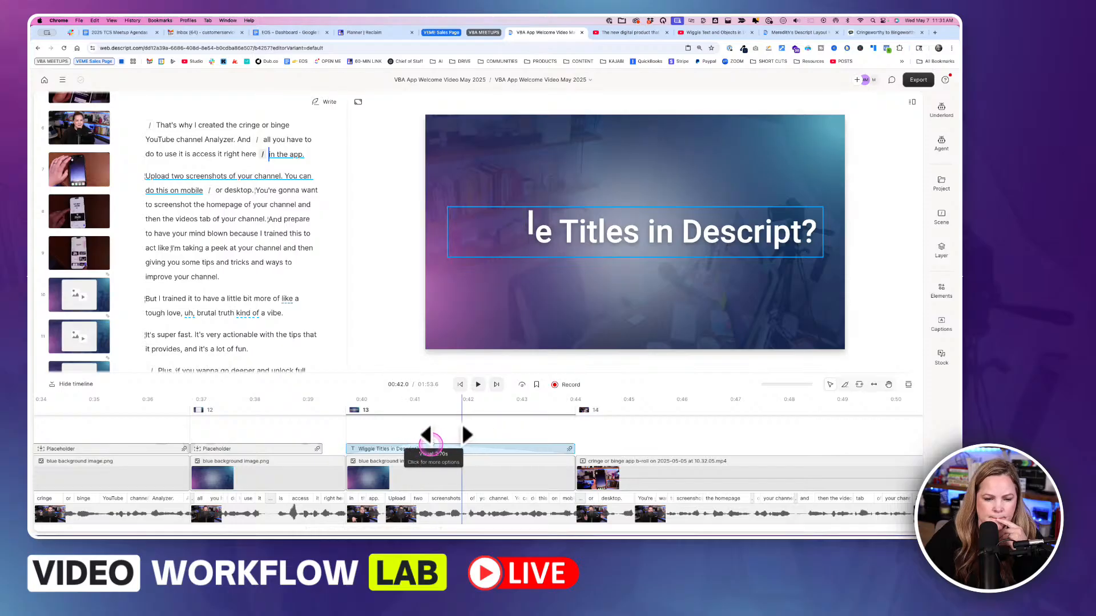
{"action": "left_click", "coordinate": [337, 437]}
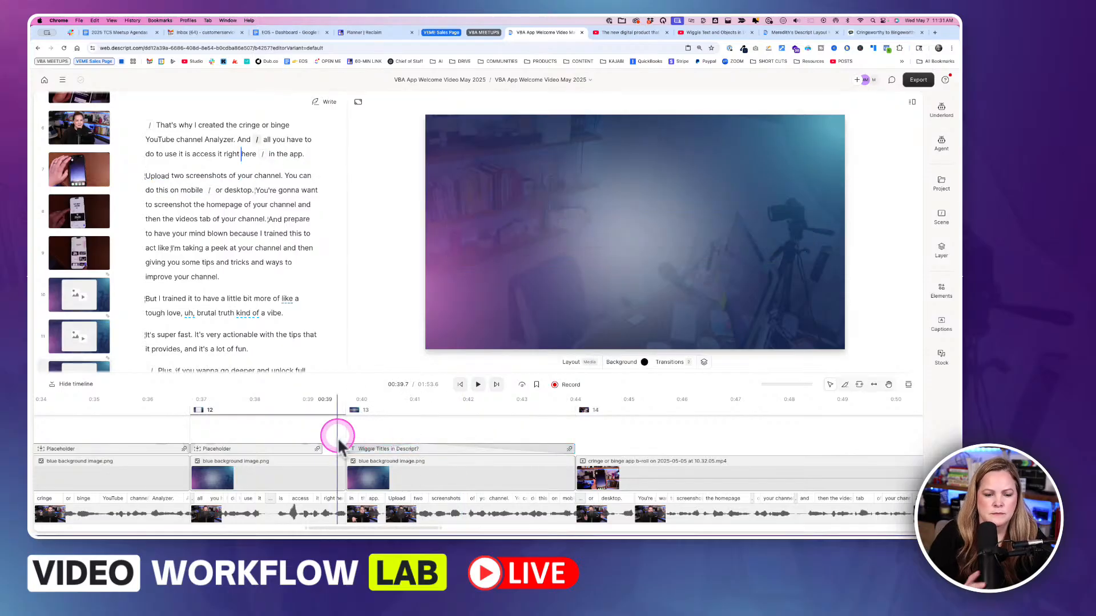
{"action": "key", "text": "space"}
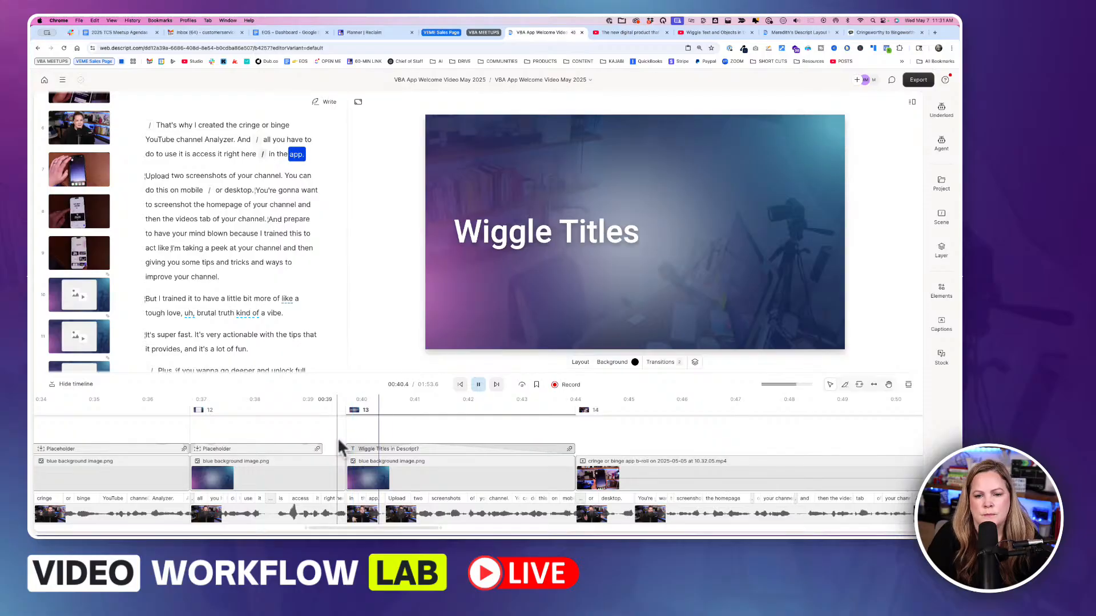
{"action": "key", "text": "space"}
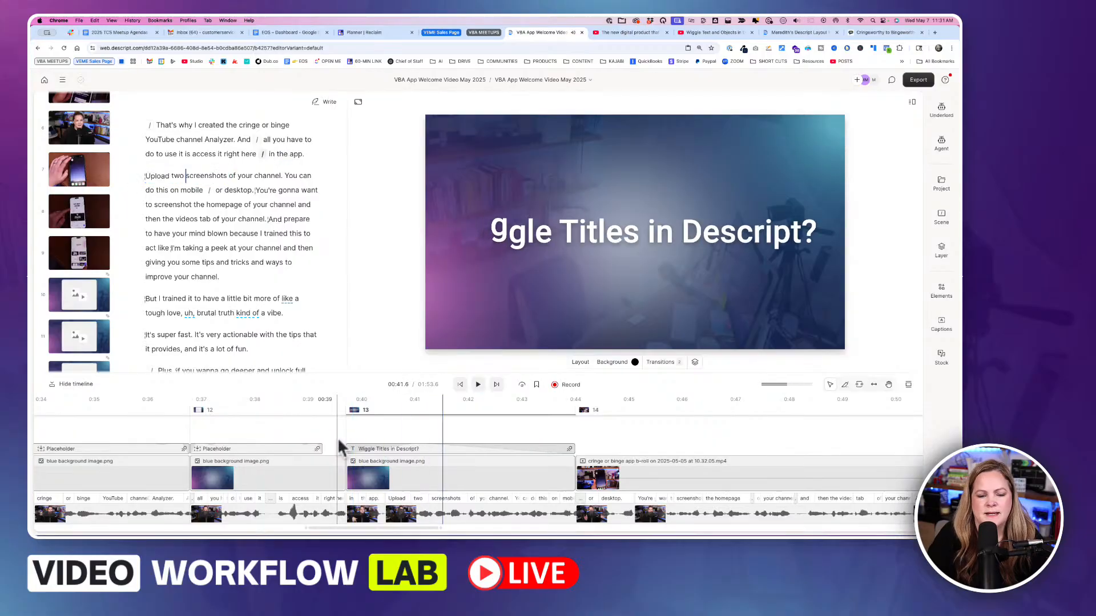
Step frame by frame through the start of scene 13 to examine how each word of the title reveals
{"action": "left_click", "coordinate": [375, 436]}
{"action": "left_click_drag", "start_coordinate": [377, 437], "coordinate": [354, 445]}
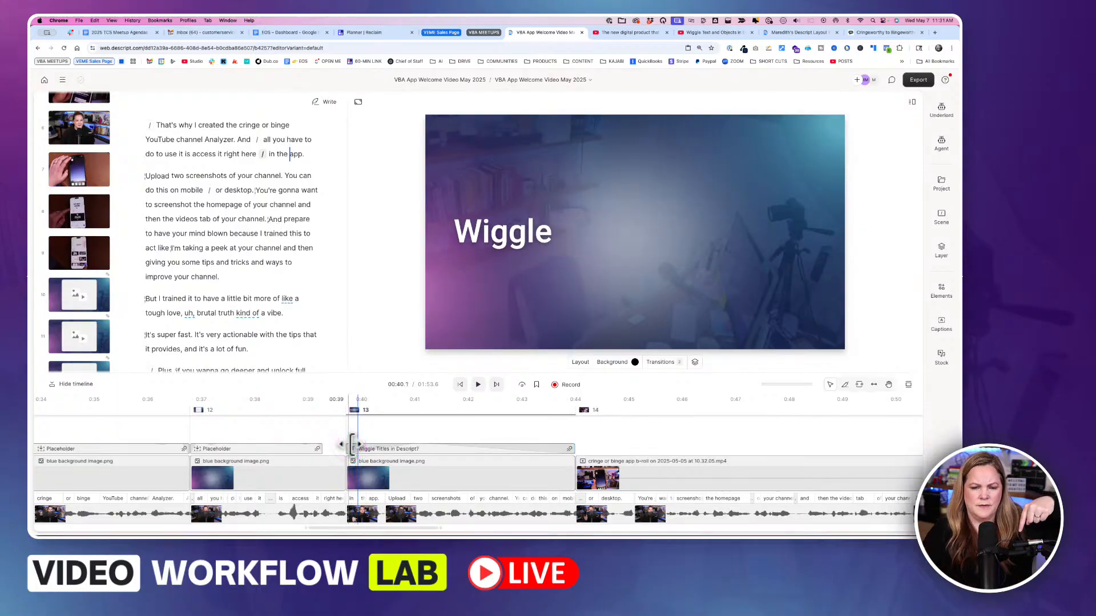
{"action": "key", "text": "Right"}
{"action": "key", "text": "Right"}
{"action": "key", "text": "Right"}
{"action": "key", "text": "Right"}
{"action": "key", "text": "Right"}
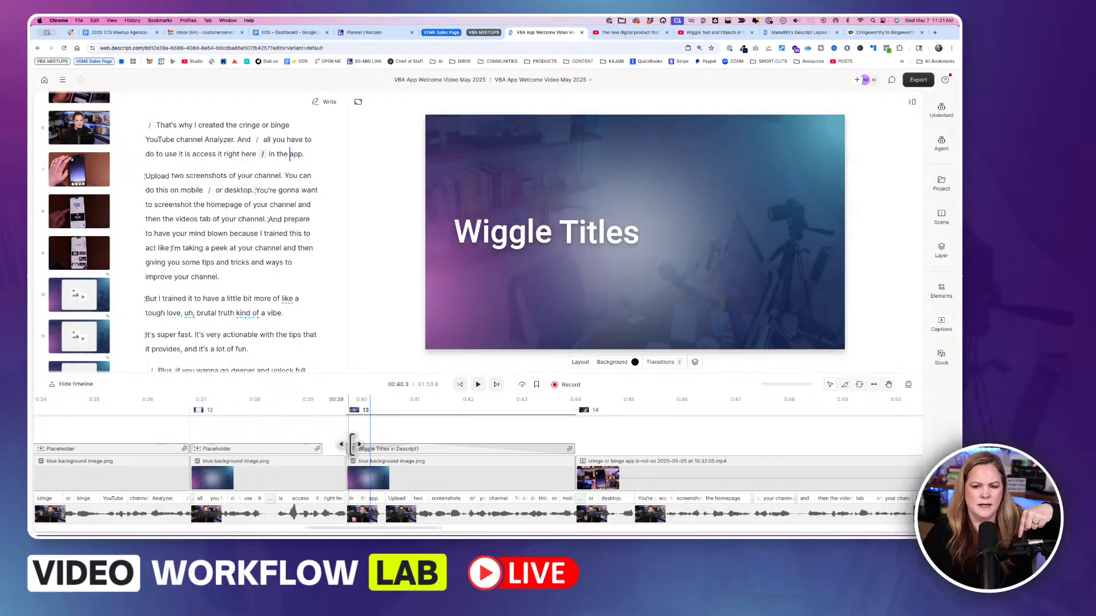
{"action": "key", "text": "Right"}
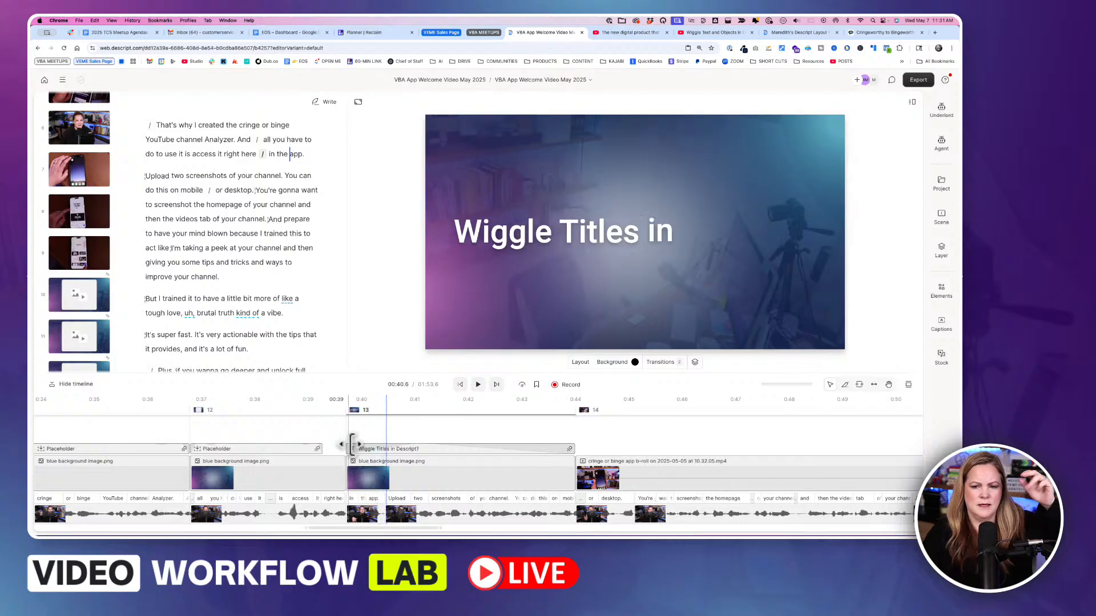
{"action": "key", "text": "Left"}
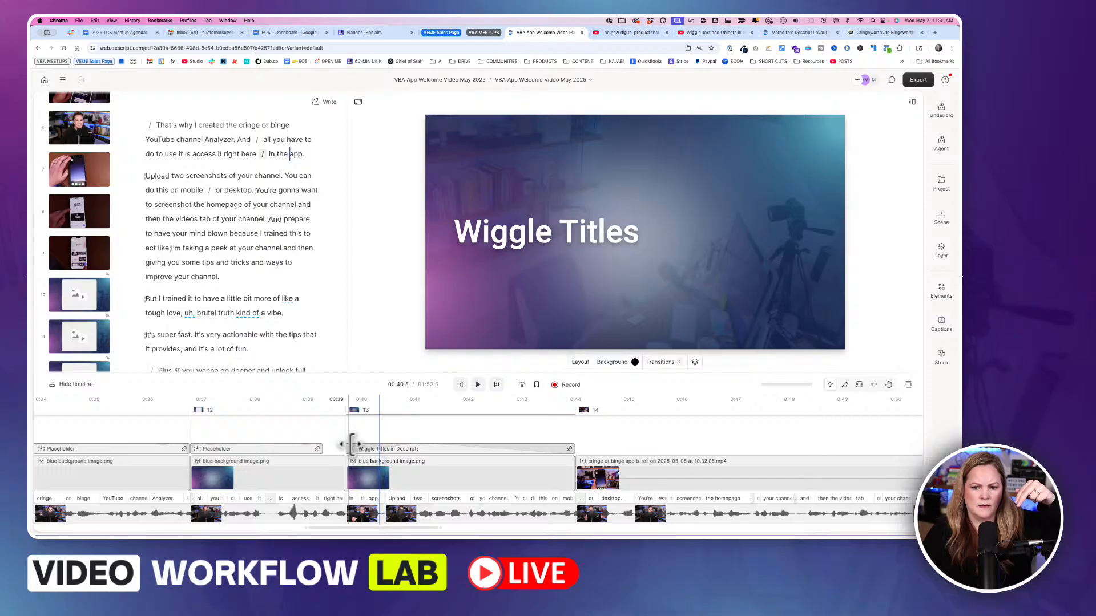
{"action": "key", "text": "Right"}
{"action": "key", "text": "Right"}
{"action": "key", "text": "Right"}
{"action": "key", "text": "Right"}
{"action": "key", "text": "Right"}
{"action": "key", "text": "Right"}
{"action": "key", "text": "Right"}
{"action": "key", "text": "Right"}
Set the easing of the title's Reveal in animation to Bounce out
{"action": "left_click", "coordinate": [693, 226]}
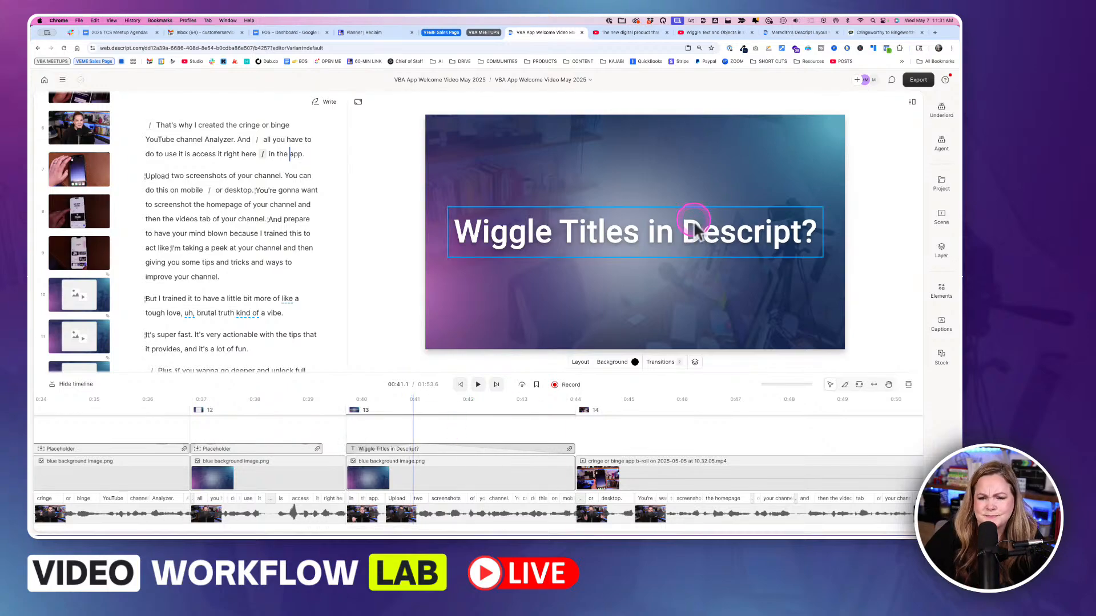
{"action": "left_click", "coordinate": [693, 200]}
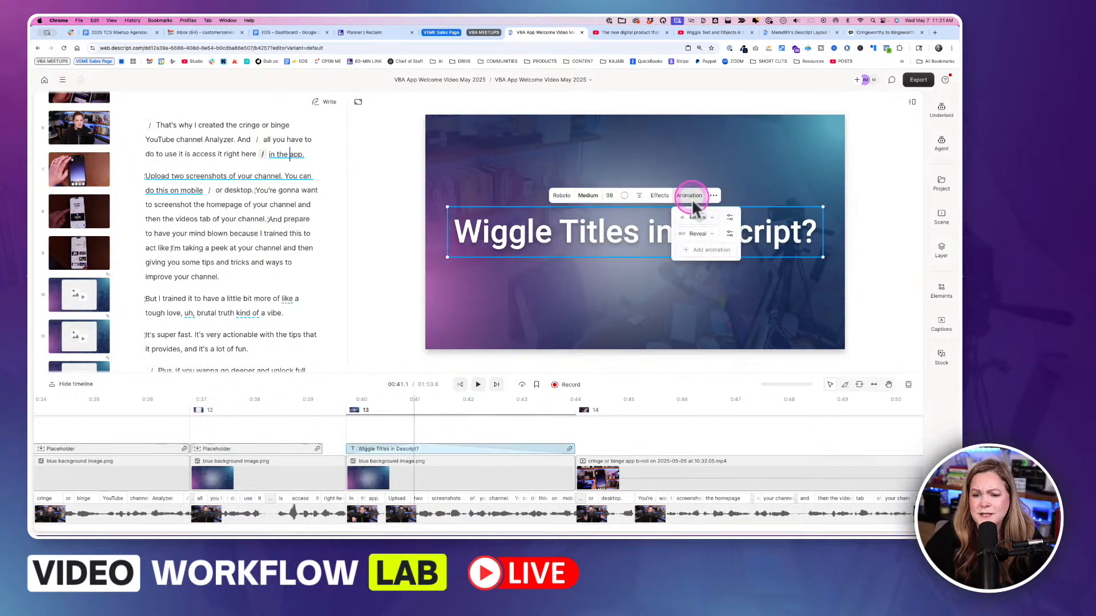
{"action": "left_click", "coordinate": [725, 220]}
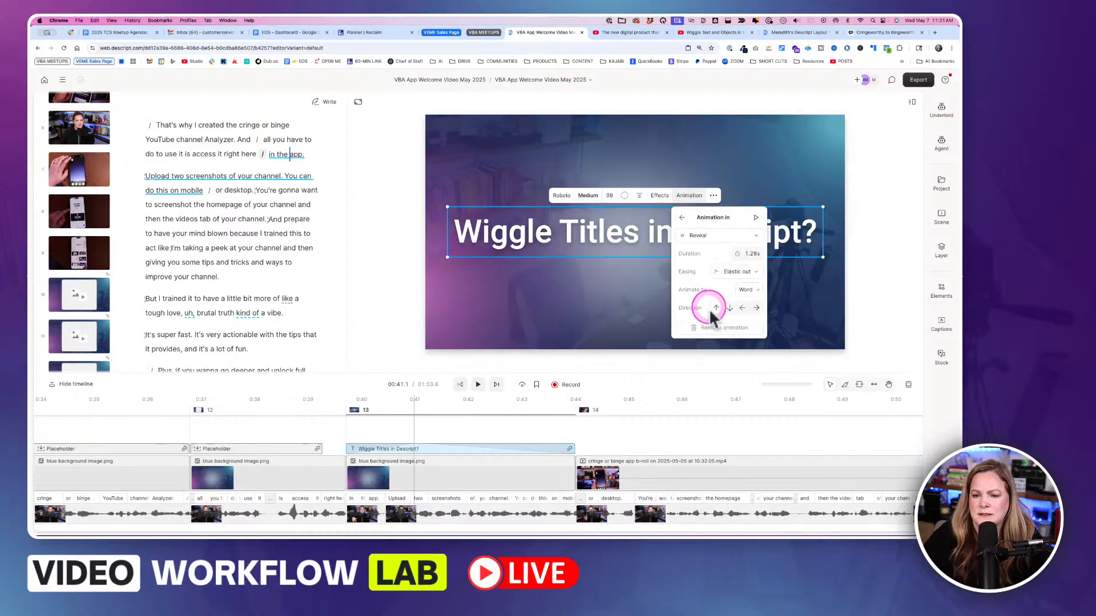
{"action": "left_click", "coordinate": [751, 274]}
{"action": "left_click", "coordinate": [750, 370]}
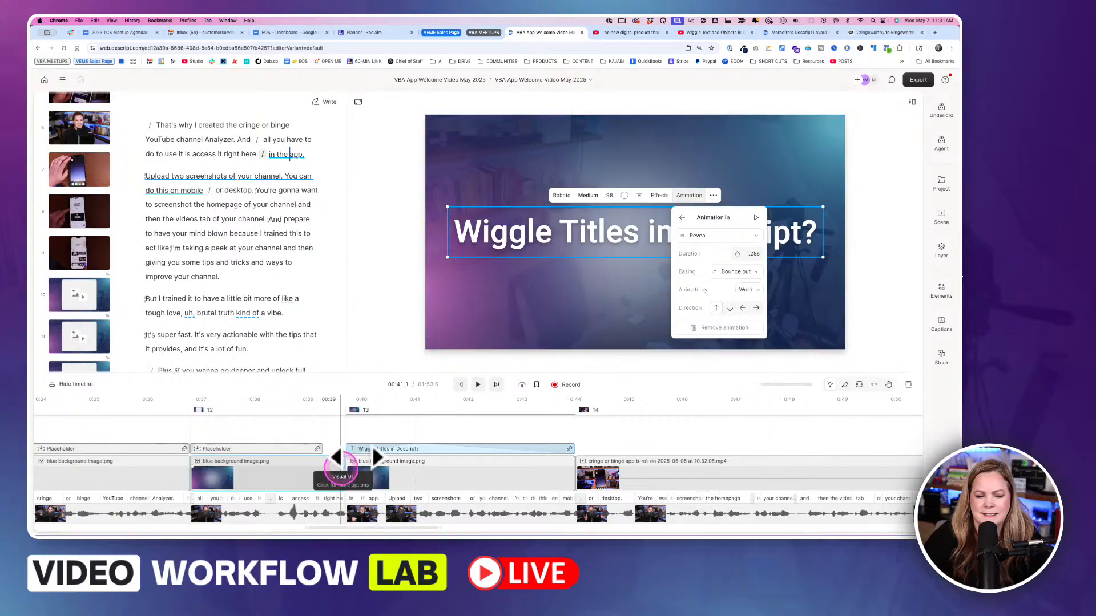
Play and scrub through scene 13 to review the title's entrance with Bounce out easing
{"action": "left_click", "coordinate": [346, 439]}
{"action": "key", "text": "space"}
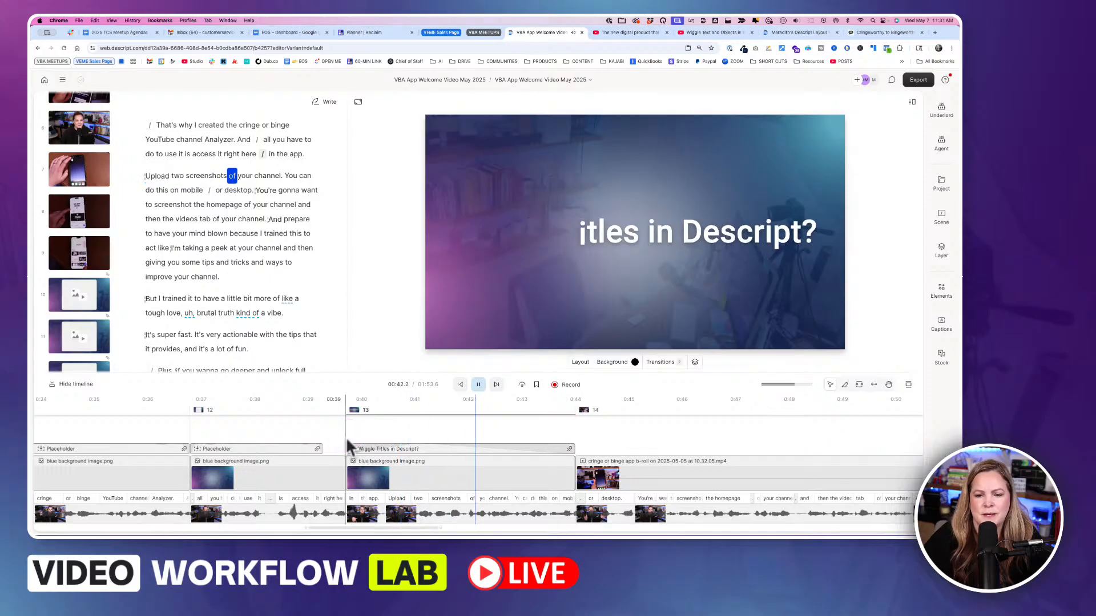
{"action": "key", "text": "space"}
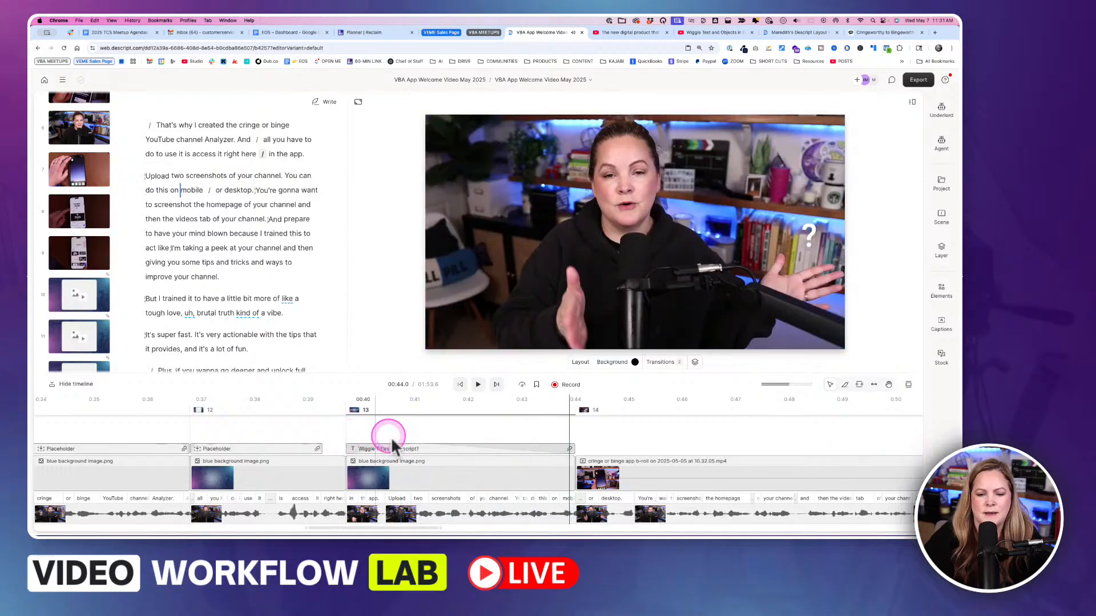
{"action": "left_click_drag", "start_coordinate": [345, 409], "coordinate": [415, 434]}
{"action": "key", "text": "super+z"}
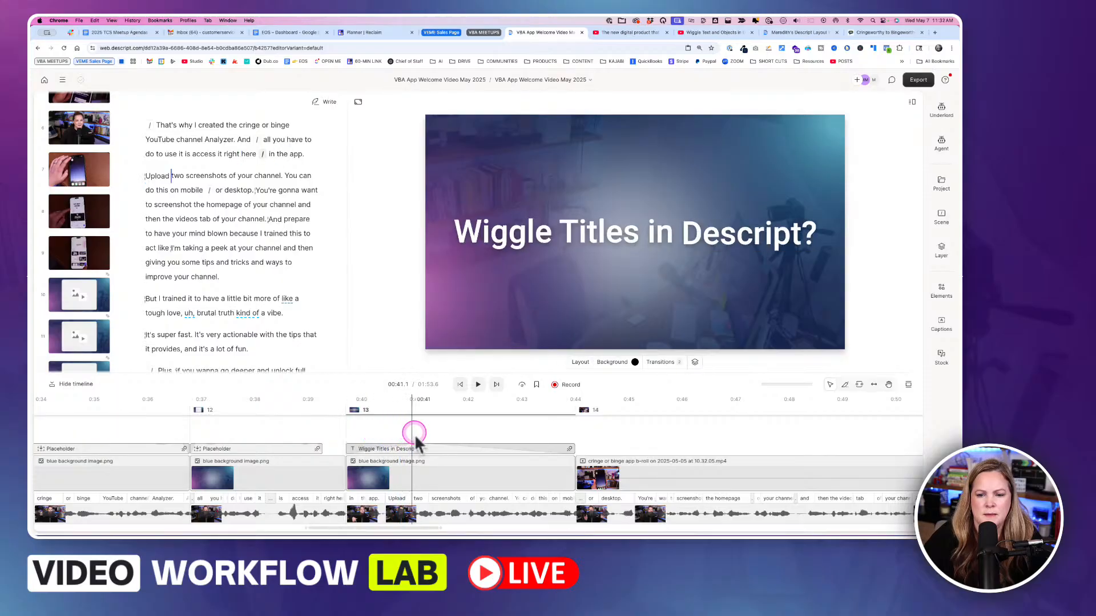
Rotate the "Wiggle Titles in Descript?" title layer to -3°
{"action": "left_click", "coordinate": [574, 238]}
{"action": "left_click", "coordinate": [909, 284]}
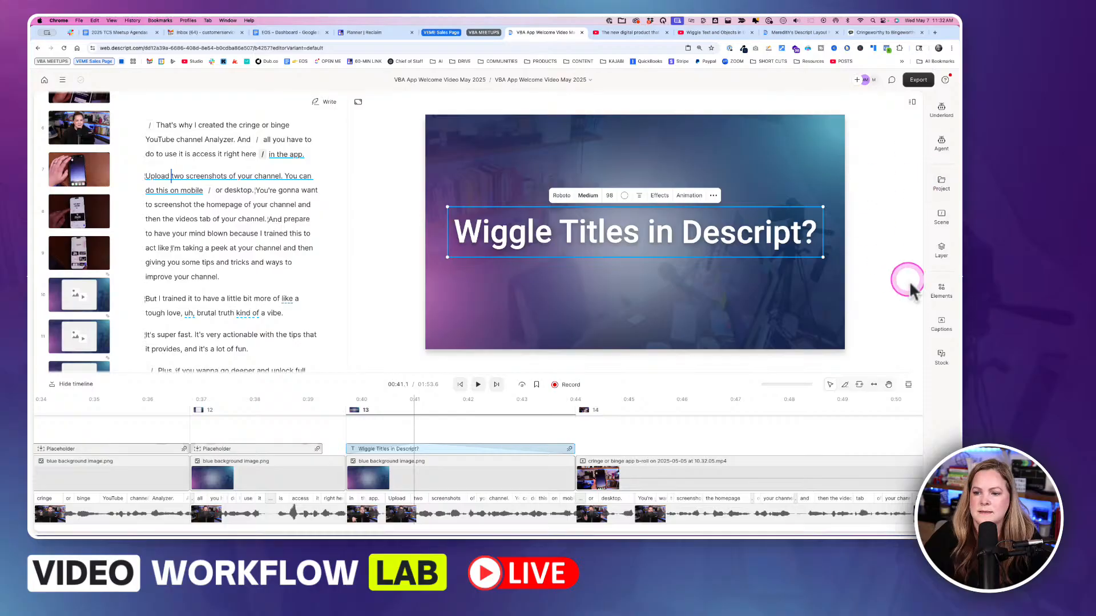
{"action": "left_click", "coordinate": [939, 259]}
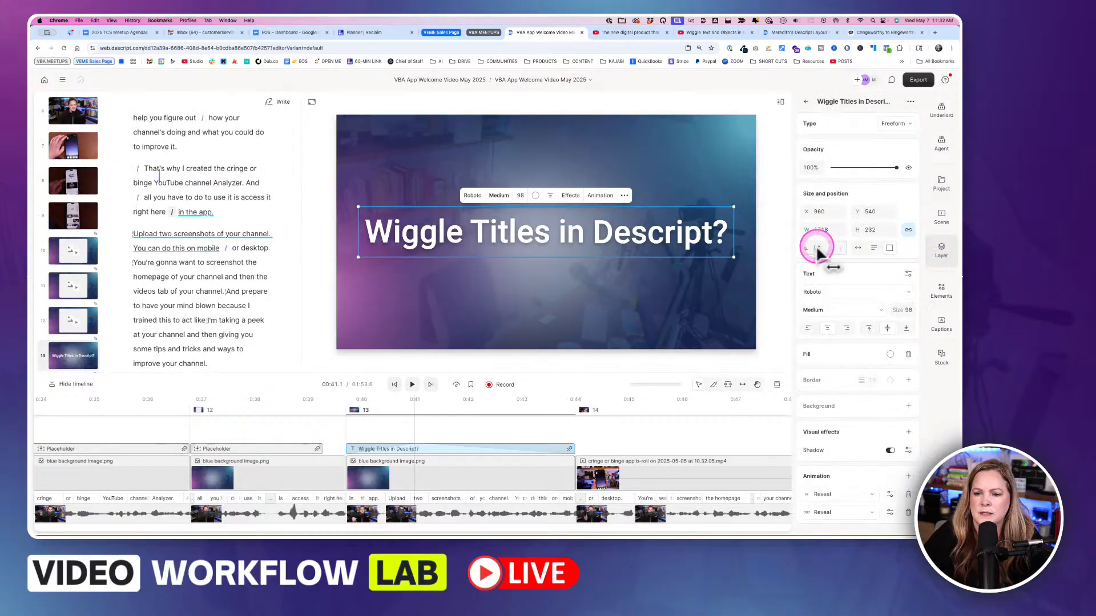
{"action": "left_click_drag", "start_coordinate": [815, 245], "coordinate": [814, 248]}
Play from the end of scene 12 to review how the tilted title animates in
{"action": "left_click", "coordinate": [331, 425]}
{"action": "key", "text": "space"}
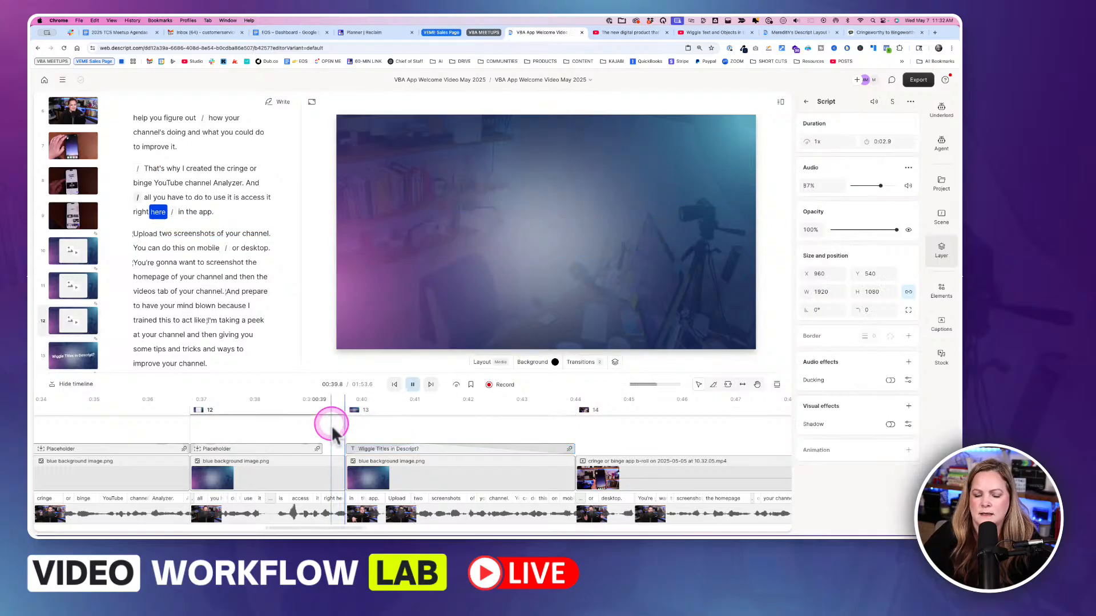
{"action": "key", "text": "space"}
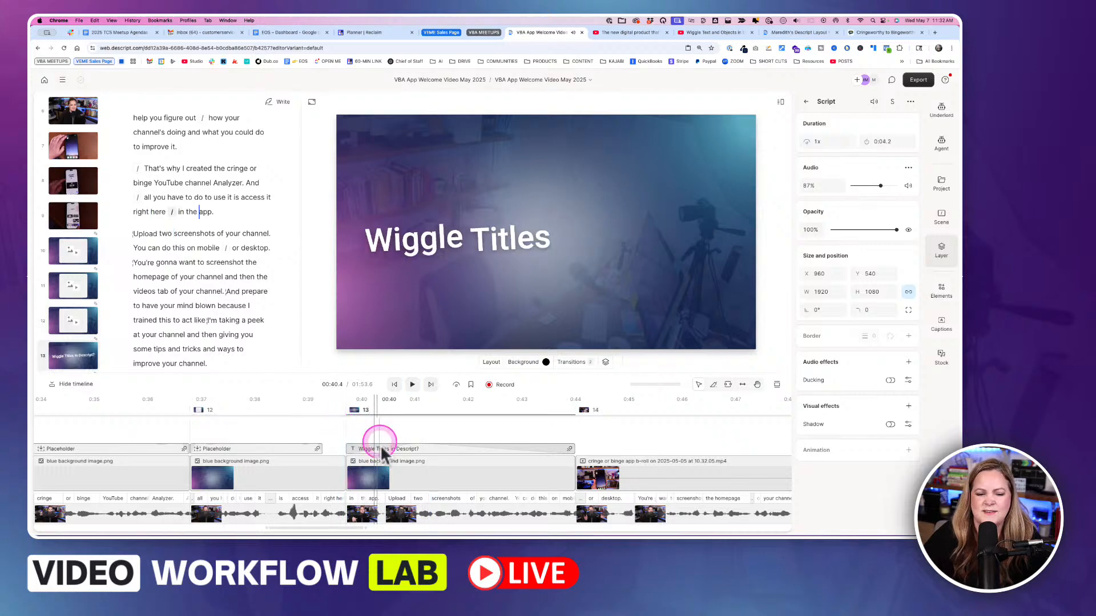
Set the easing of the tilted title's Reveal in animation to Speed up
{"action": "left_click", "coordinate": [432, 450]}
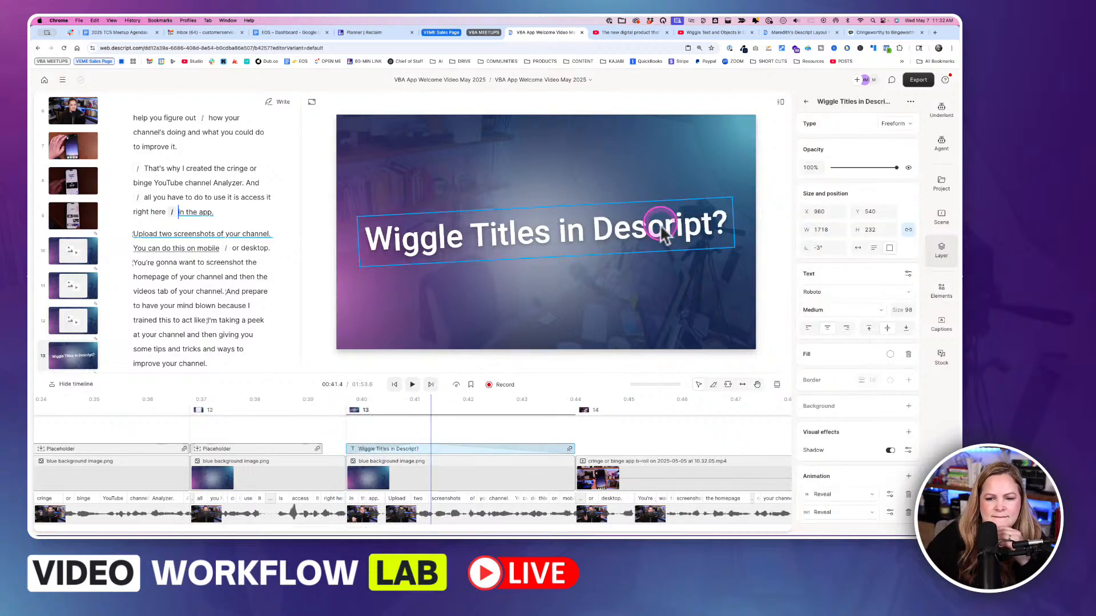
{"action": "left_click", "coordinate": [633, 212]}
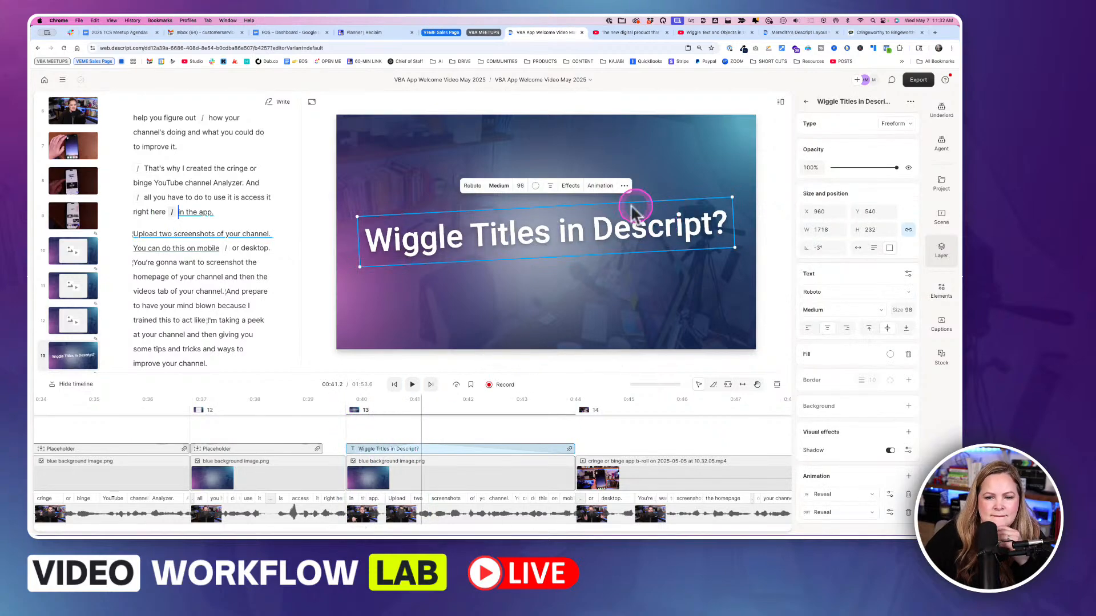
{"action": "left_click", "coordinate": [602, 187]}
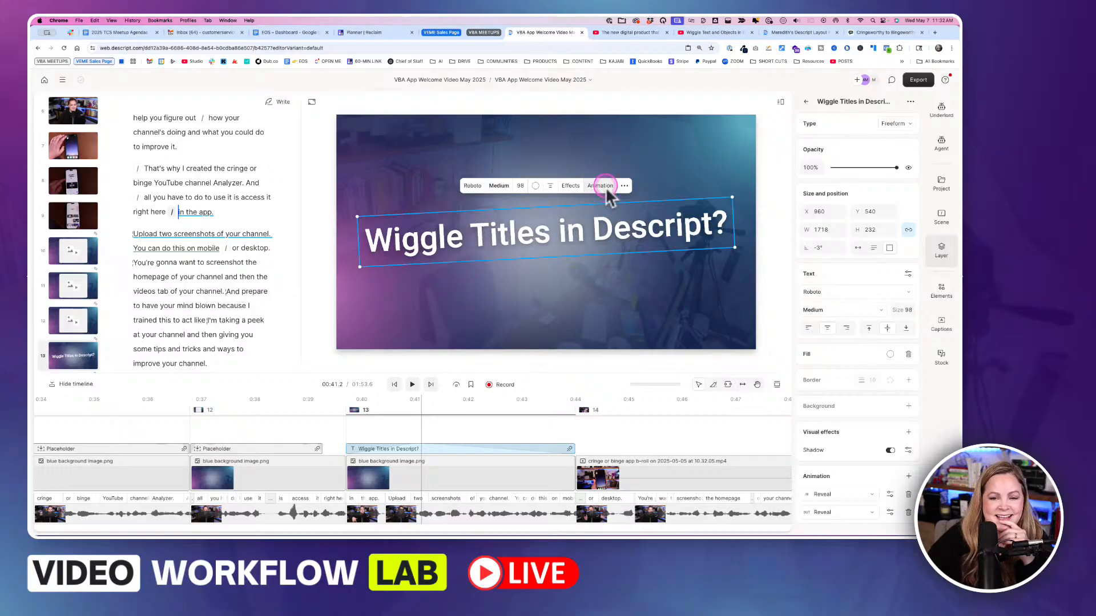
{"action": "left_click", "coordinate": [638, 208]}
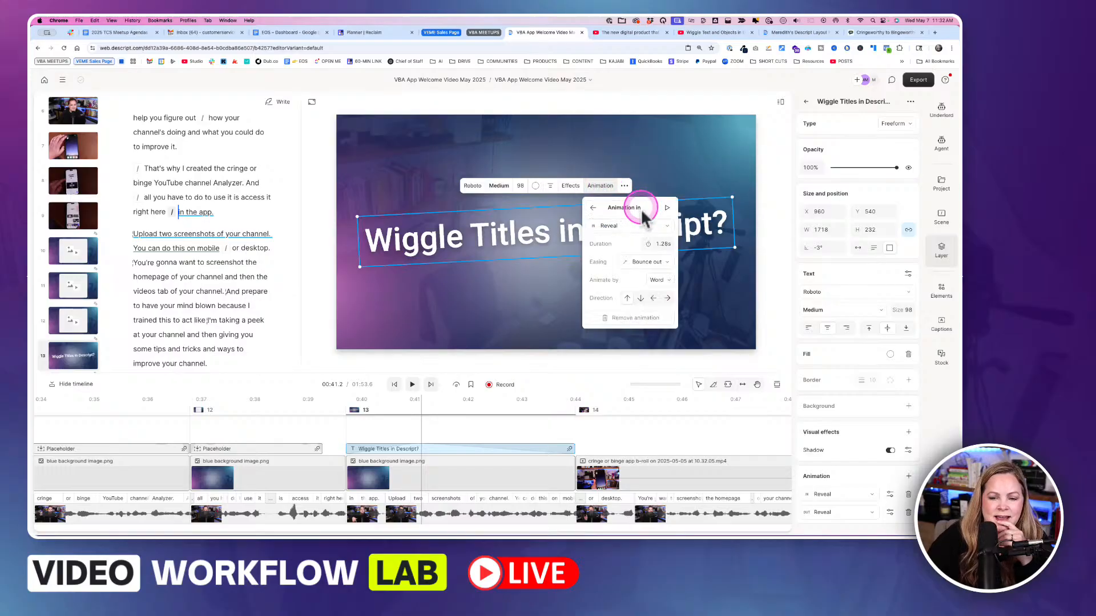
{"action": "left_click", "coordinate": [653, 264]}
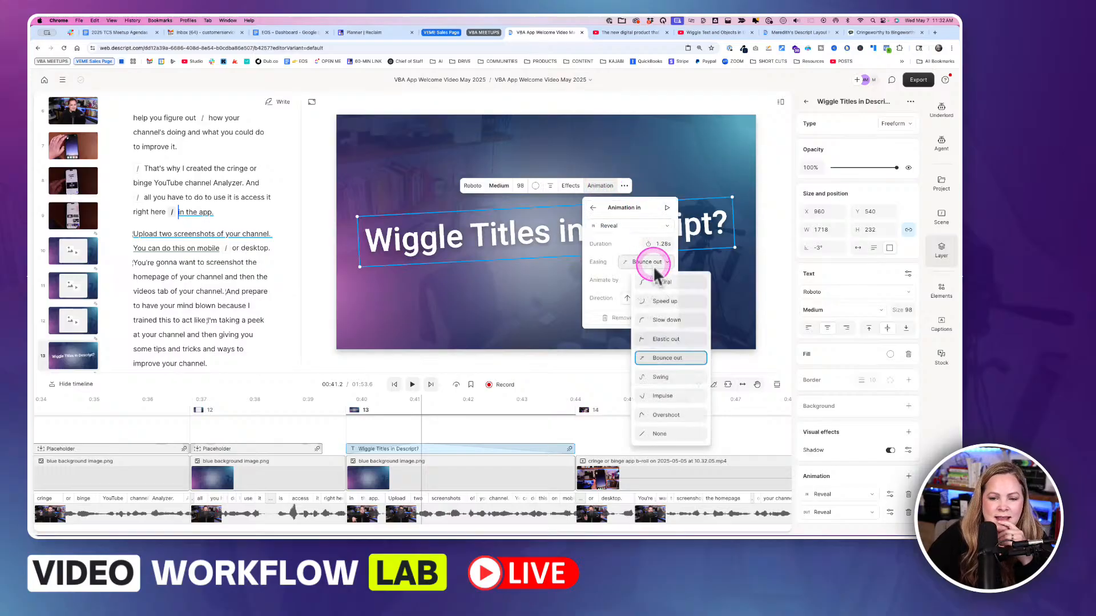
{"action": "left_click", "coordinate": [656, 303]}
Replay scene 13 from its start to review the title's animations with Speed up easing
{"action": "left_click", "coordinate": [346, 413]}
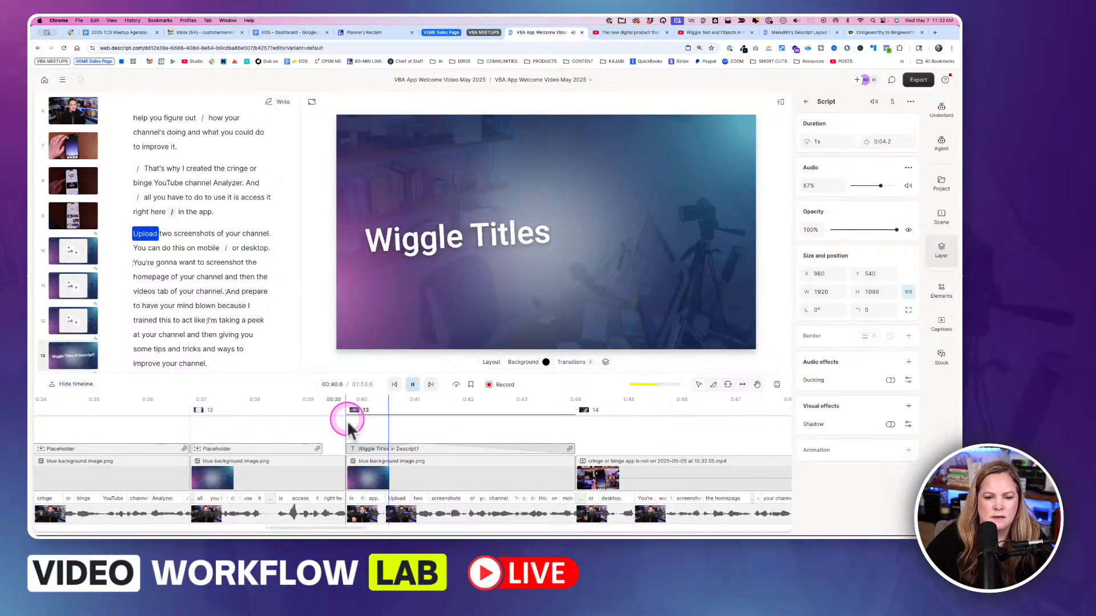
{"action": "key", "text": "space"}
{"action": "left_click", "coordinate": [345, 420]}
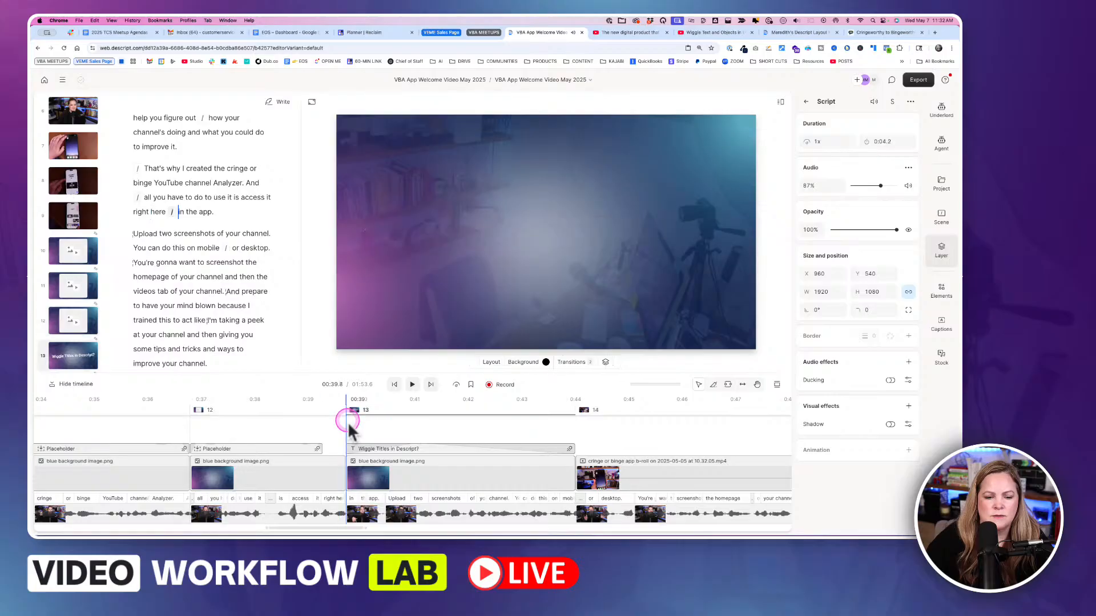
{"action": "left_click", "coordinate": [334, 422]}
{"action": "key", "text": "space"}
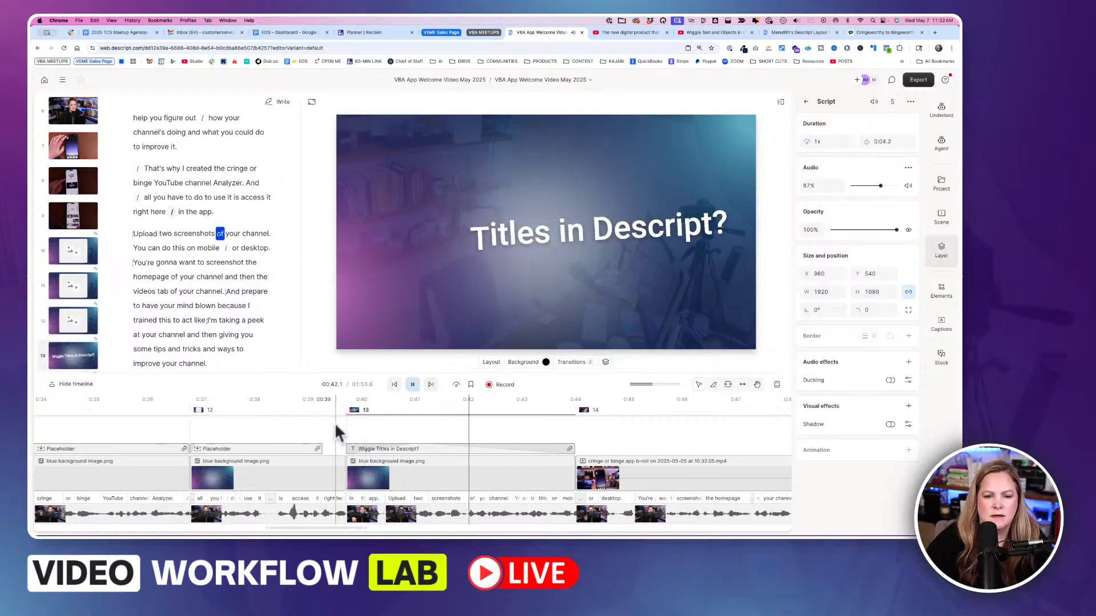
Set the easing of the tilted title's Reveal out animation to Impulse
{"action": "left_click", "coordinate": [468, 446]}
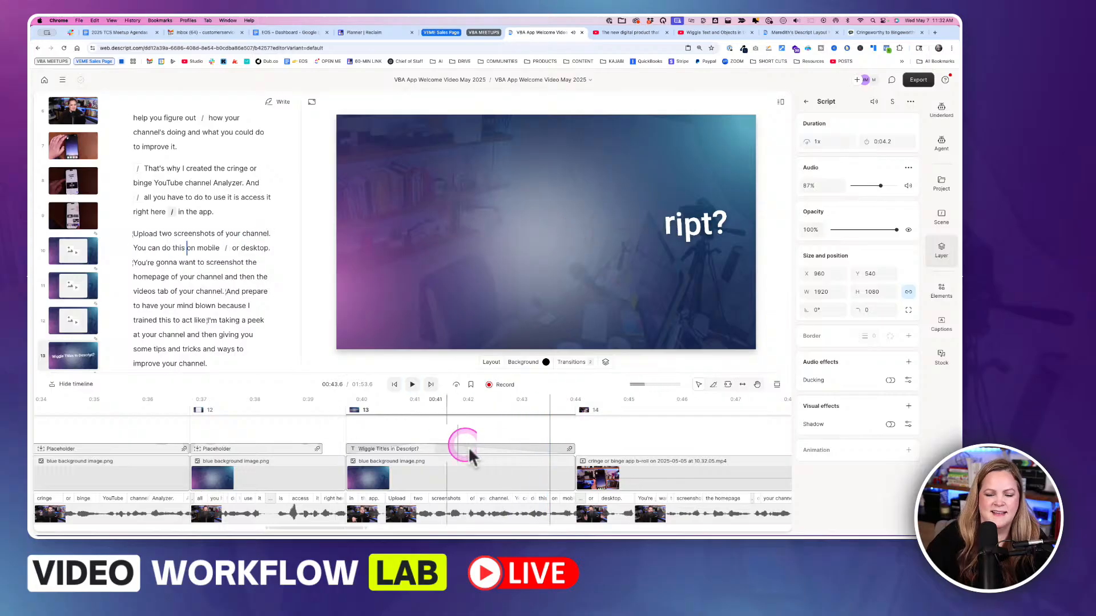
{"action": "left_click", "coordinate": [513, 451]}
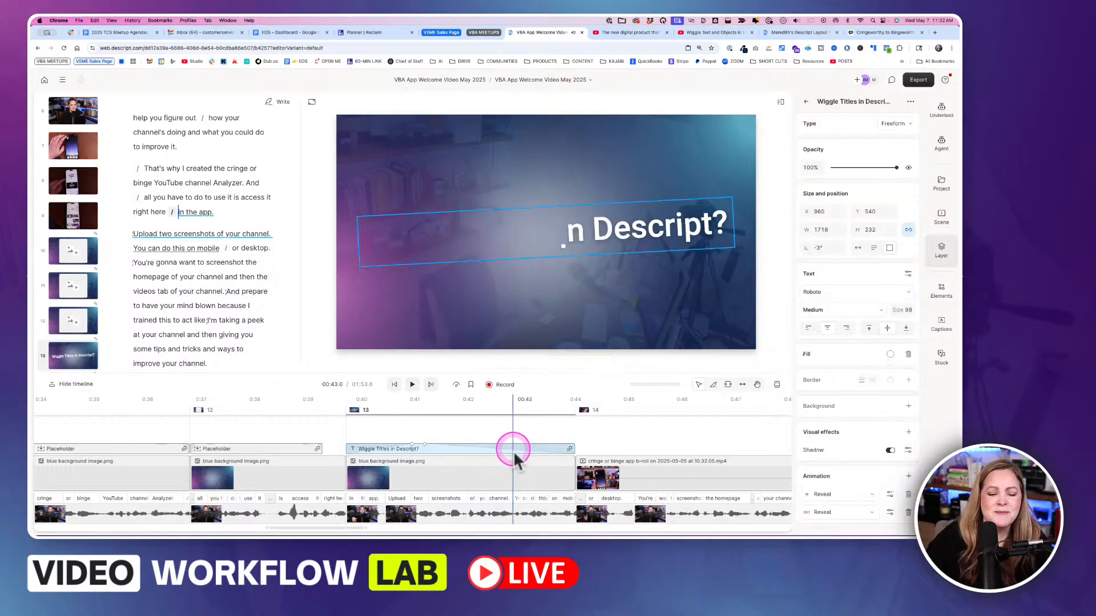
{"action": "left_click", "coordinate": [578, 252]}
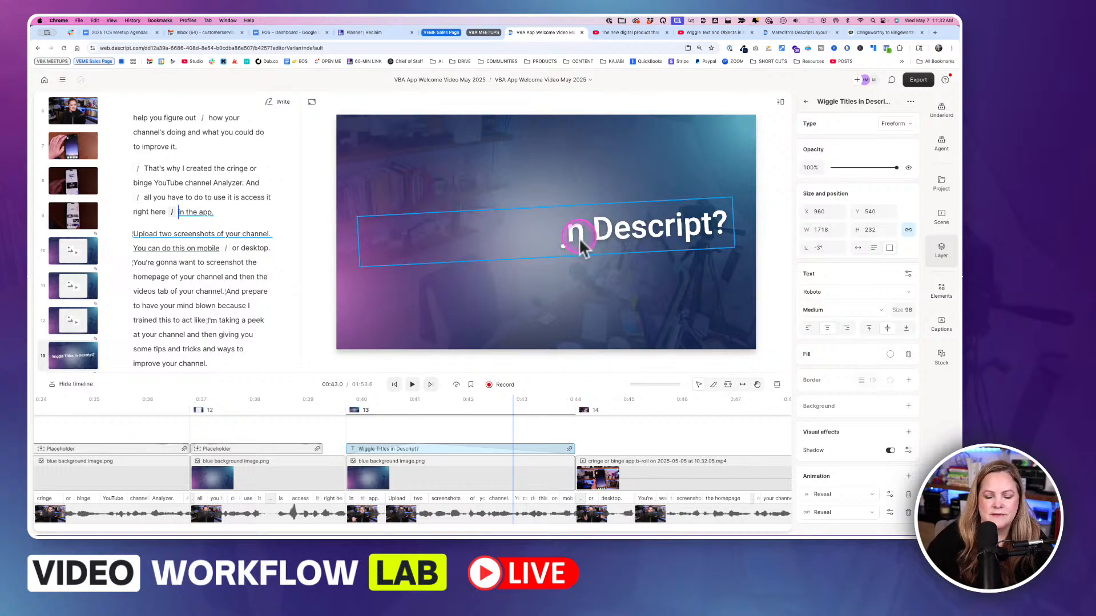
{"action": "left_click", "coordinate": [579, 231]}
{"action": "left_click", "coordinate": [600, 185]}
{"action": "left_click", "coordinate": [640, 224]}
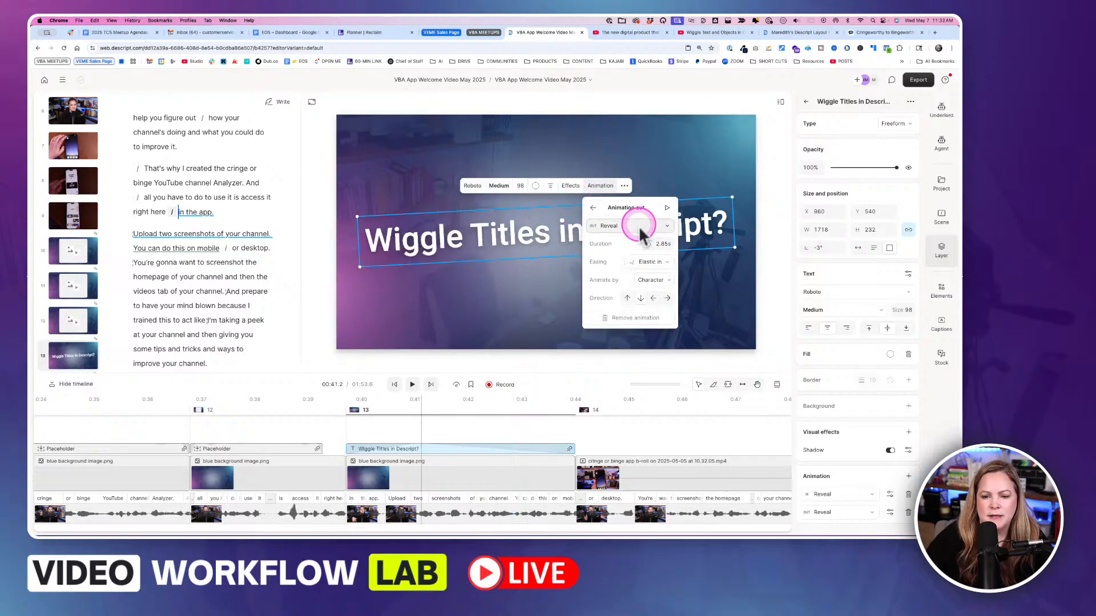
{"action": "left_click", "coordinate": [664, 283]}
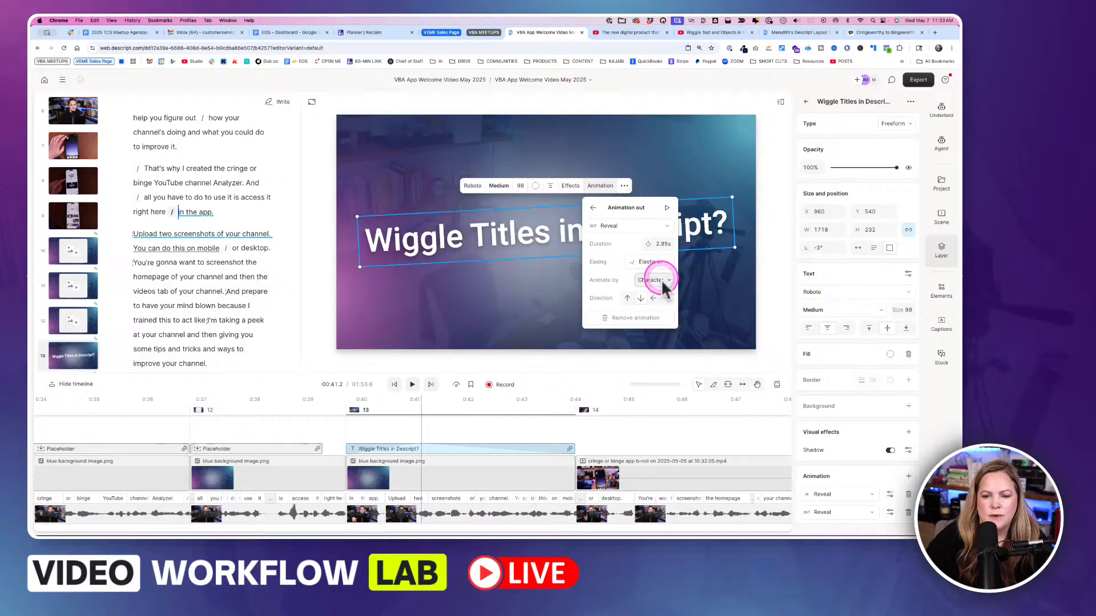
{"action": "left_click", "coordinate": [664, 264]}
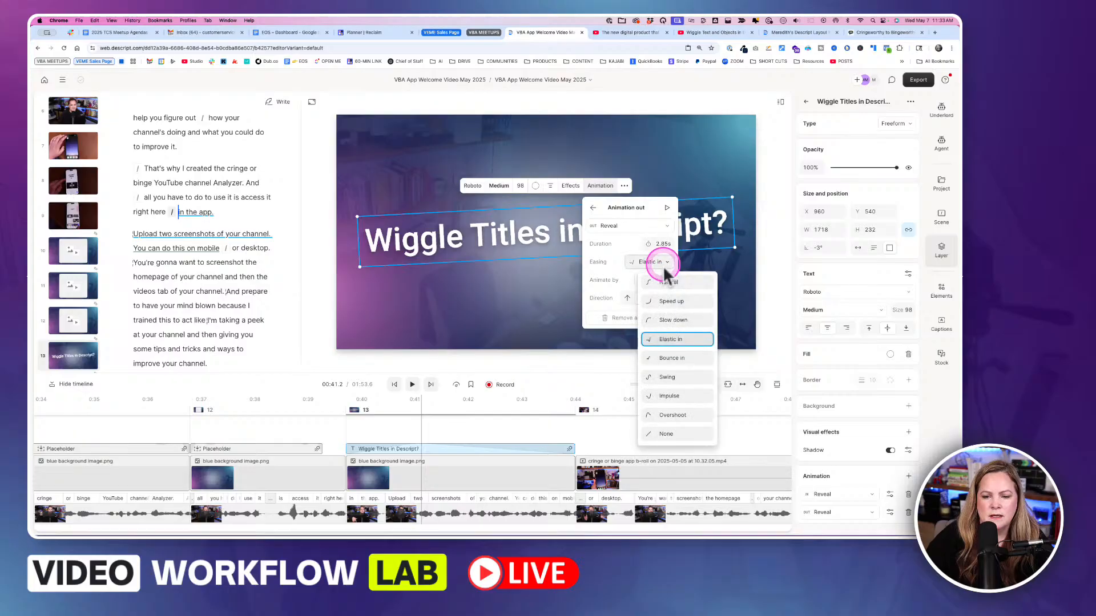
{"action": "left_click", "coordinate": [663, 398]}
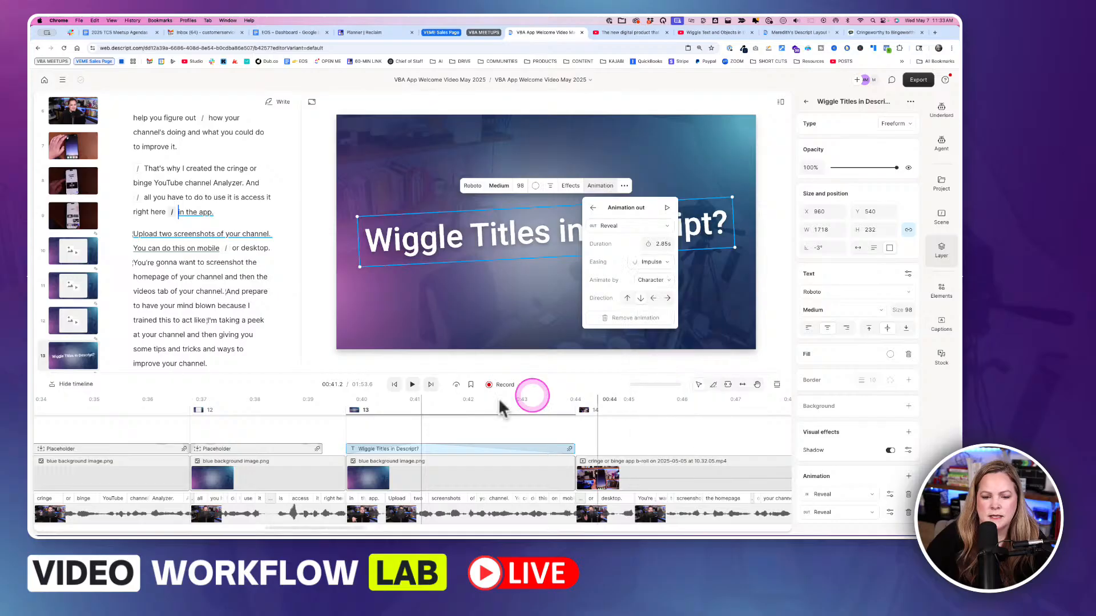
Play scene 13 from its start and scrub through it to review the title's exit with Impulse easing
{"action": "left_click", "coordinate": [347, 426]}
{"action": "key", "text": "space"}
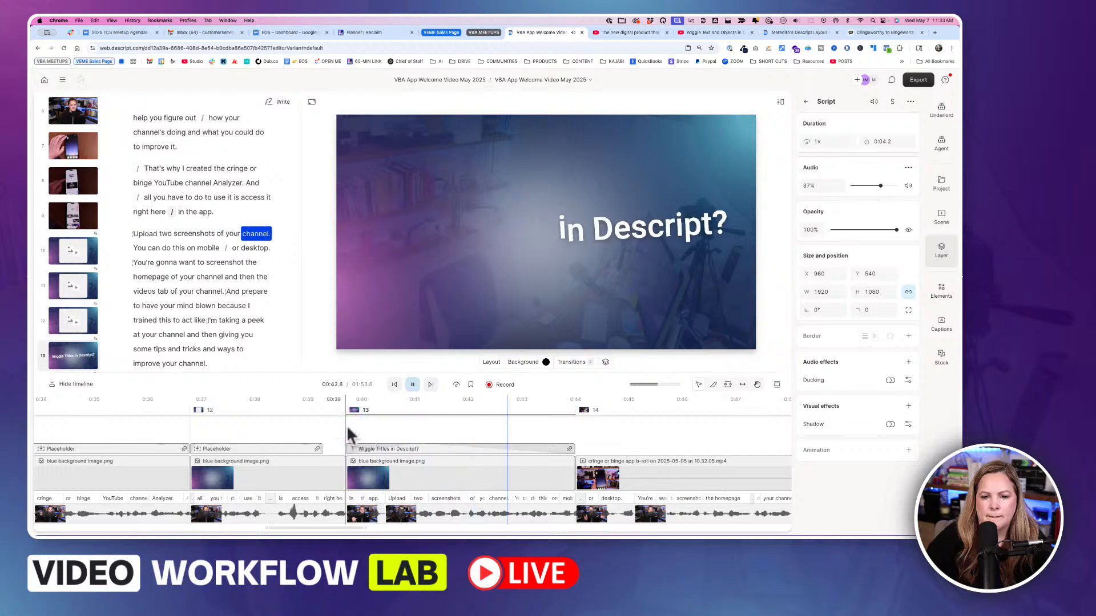
{"action": "left_click", "coordinate": [417, 432]}
{"action": "left_click_drag", "start_coordinate": [417, 432], "coordinate": [507, 437]}
Set the tilted title's Reveal out animation to animate by Line
{"action": "left_click", "coordinate": [533, 455]}
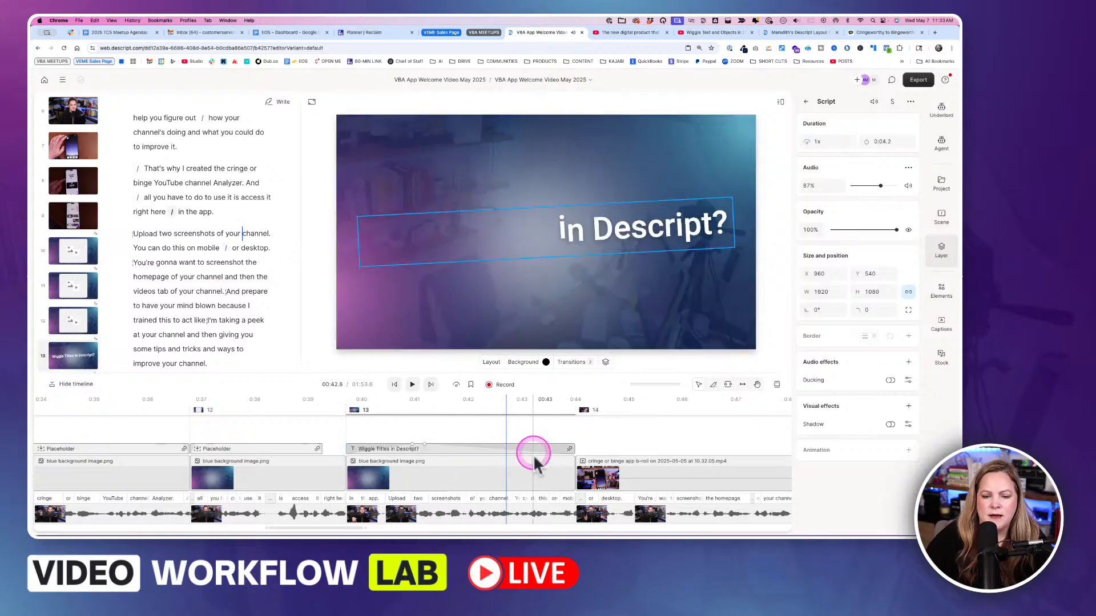
{"action": "left_click", "coordinate": [592, 255]}
{"action": "left_click", "coordinate": [609, 186]}
{"action": "left_click", "coordinate": [641, 224]}
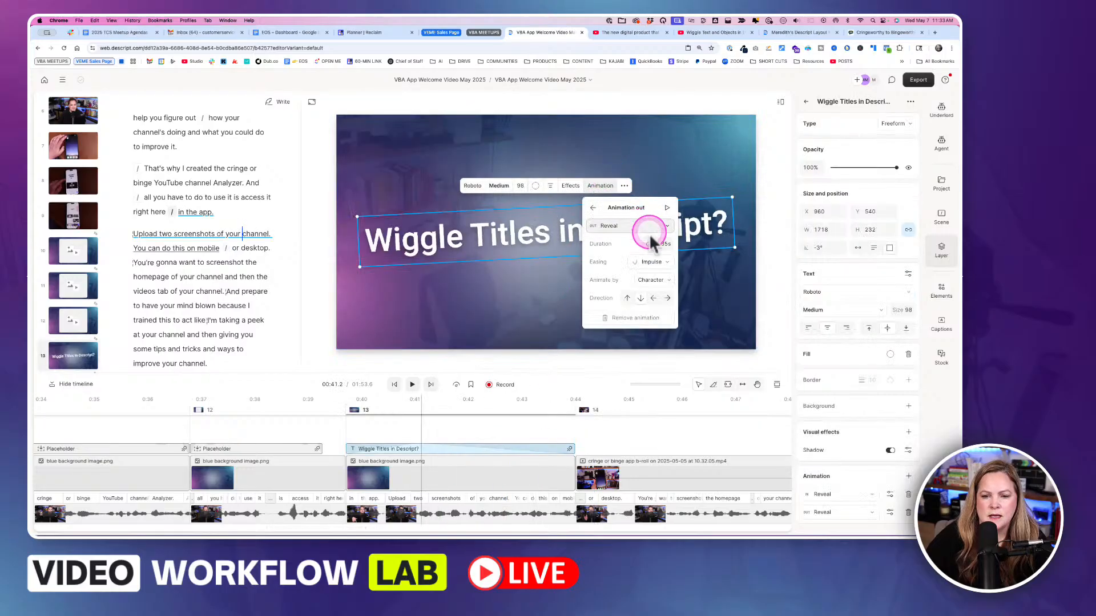
{"action": "left_click", "coordinate": [653, 280]}
{"action": "left_click", "coordinate": [660, 344]}
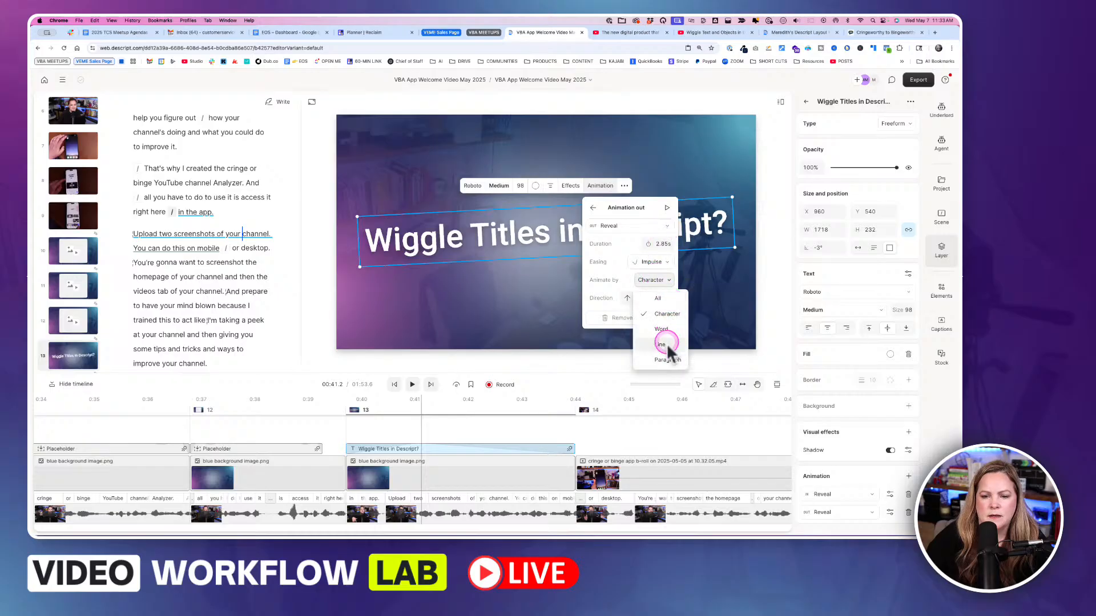
Play and scrub through scene 13, starting again from the end of scene 12, to review the line-by-line exit animation
{"action": "left_click", "coordinate": [416, 425]}
{"action": "key", "text": "space"}
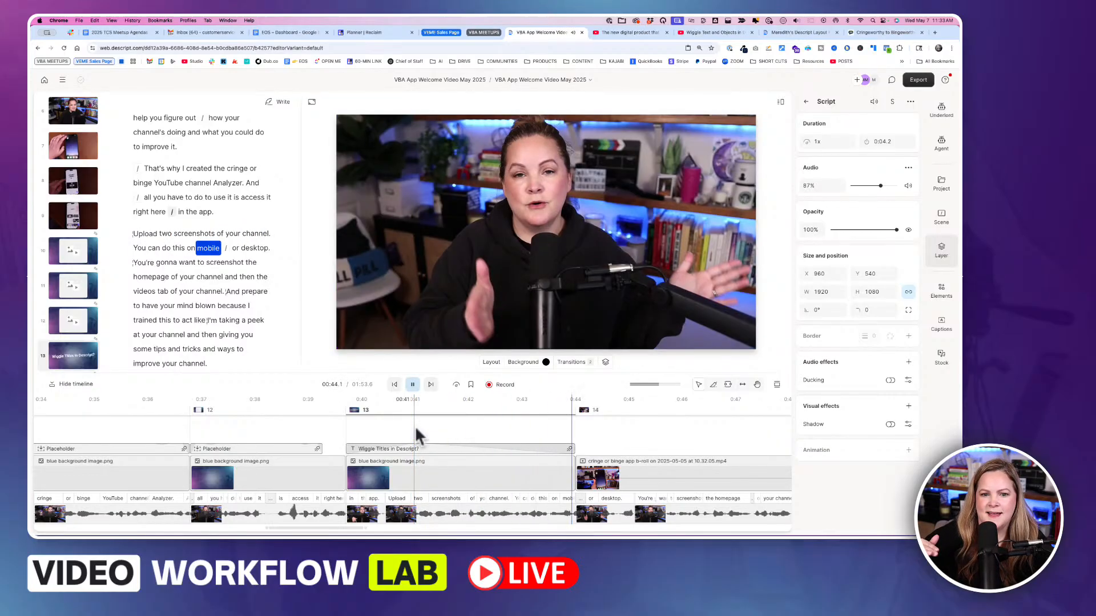
{"action": "left_click", "coordinate": [405, 424]}
{"action": "left_click", "coordinate": [452, 426]}
{"action": "left_click_drag", "start_coordinate": [454, 426], "coordinate": [330, 429]}
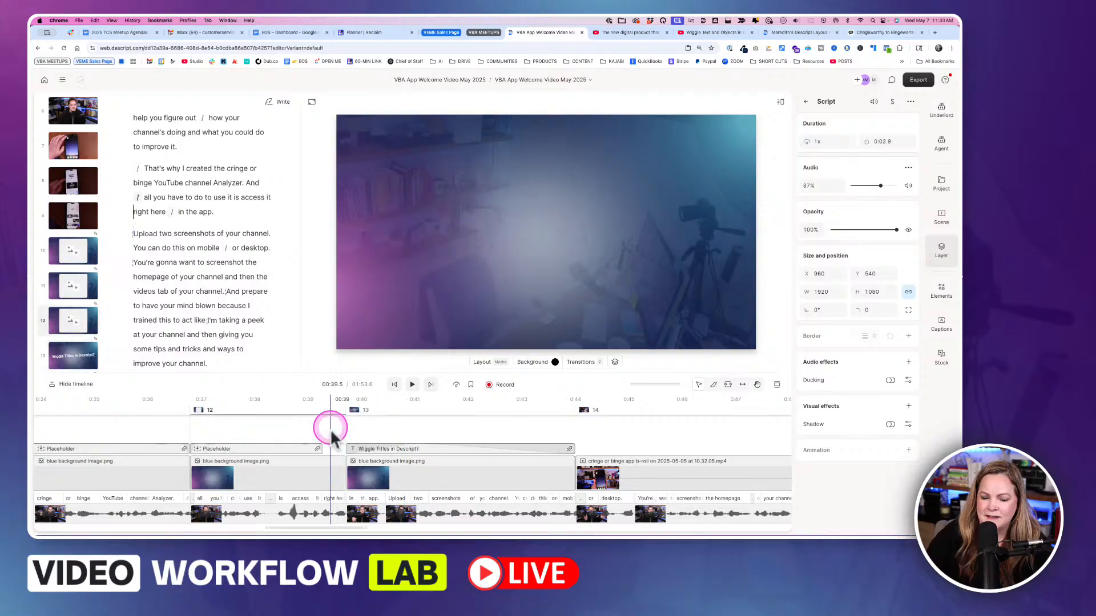
{"action": "key", "text": "space"}
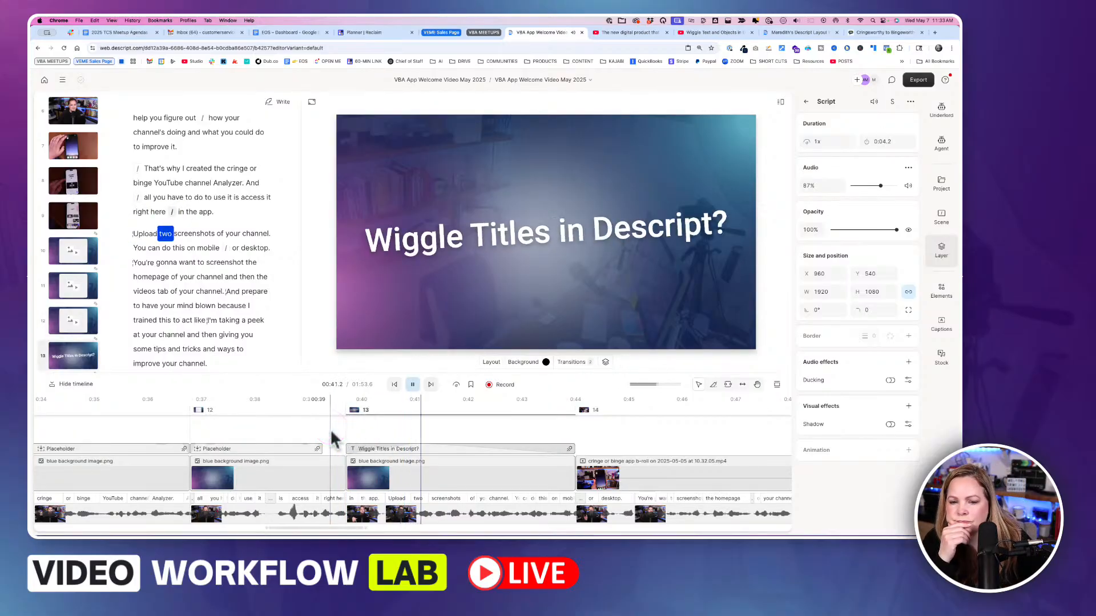
{"action": "key", "text": "space"}
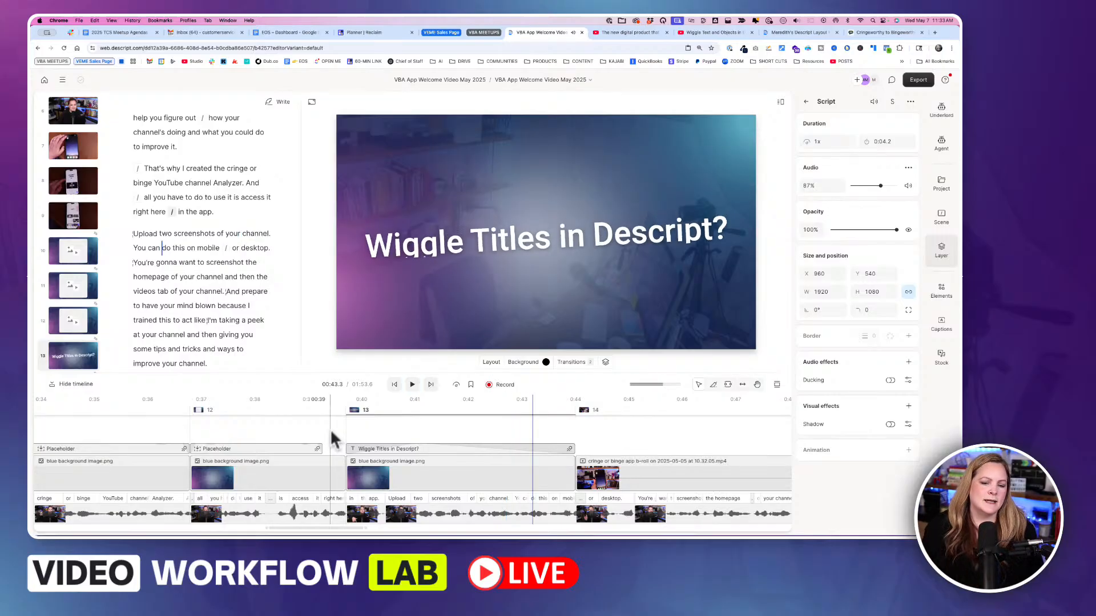
Lengthen the title's Reveal out animation on the timeline to 3.02 s by starting it earlier
{"action": "left_click_drag", "start_coordinate": [342, 429], "coordinate": [412, 427]}
{"action": "left_click", "coordinate": [411, 448]}
{"action": "scroll", "coordinate": [410, 448], "scroll_direction": "up", "scroll_amount": 5}
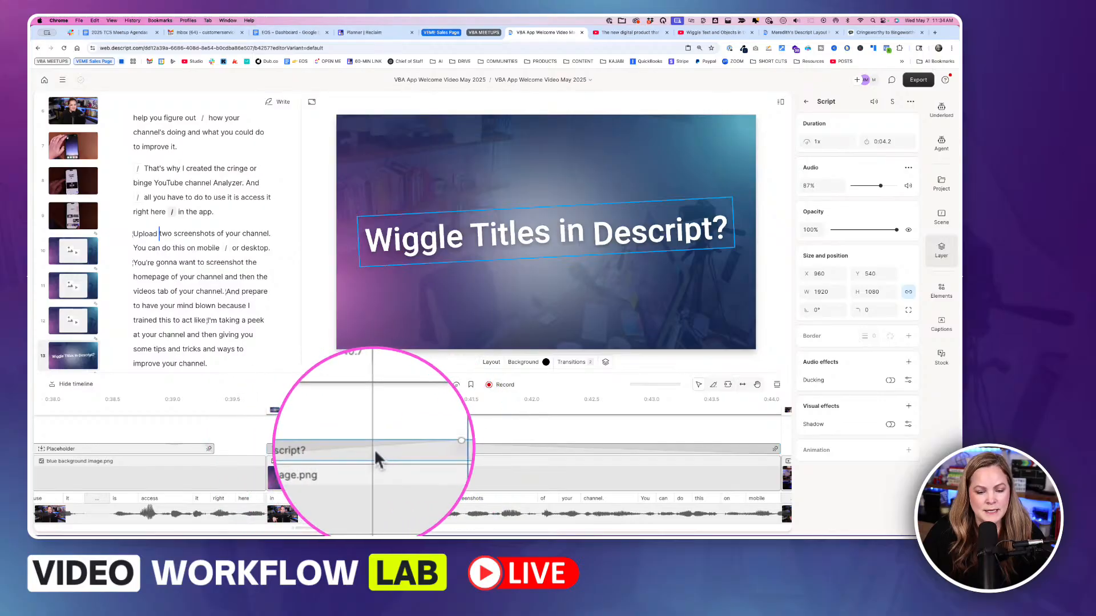
{"action": "left_click", "coordinate": [443, 445]}
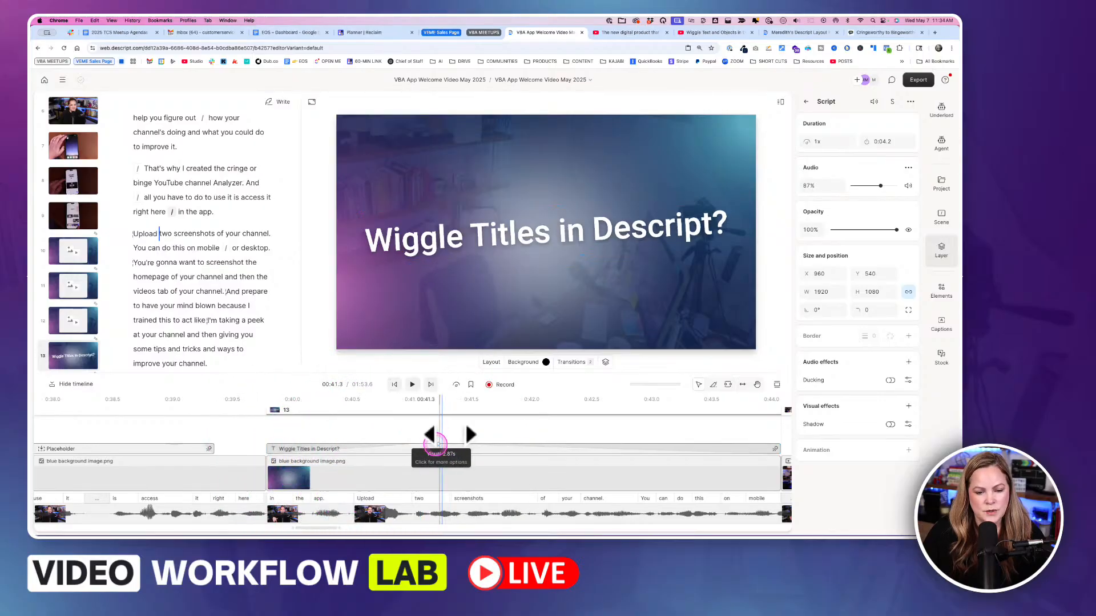
{"action": "left_click_drag", "start_coordinate": [424, 442], "coordinate": [422, 442]}
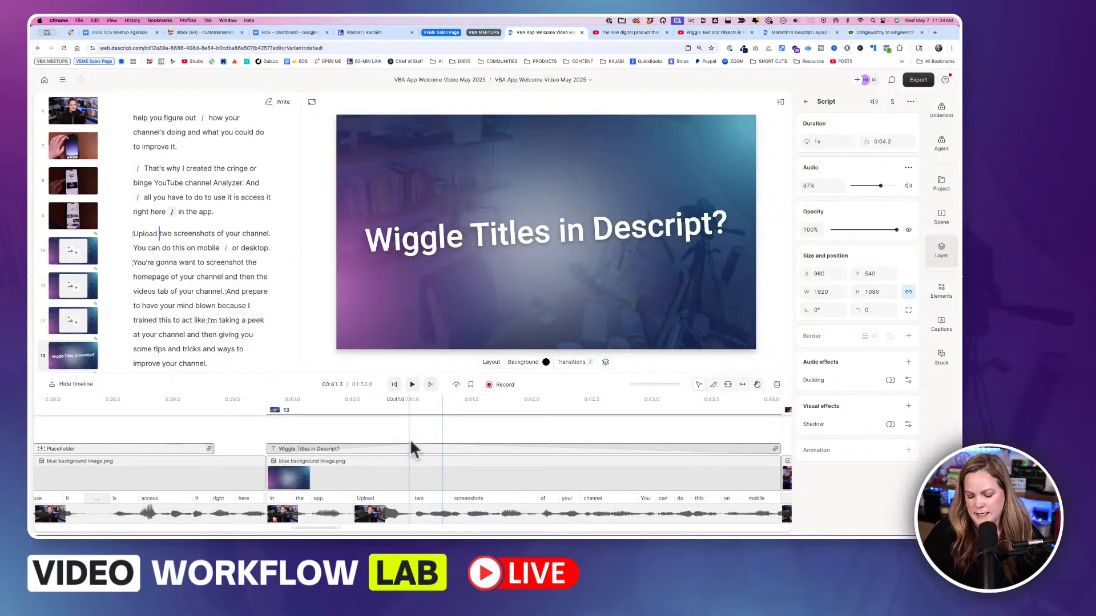
Play from just before scene 13 into scene 14 to review the lengthened exit animation
{"action": "left_click_drag", "start_coordinate": [285, 431], "coordinate": [258, 429]}
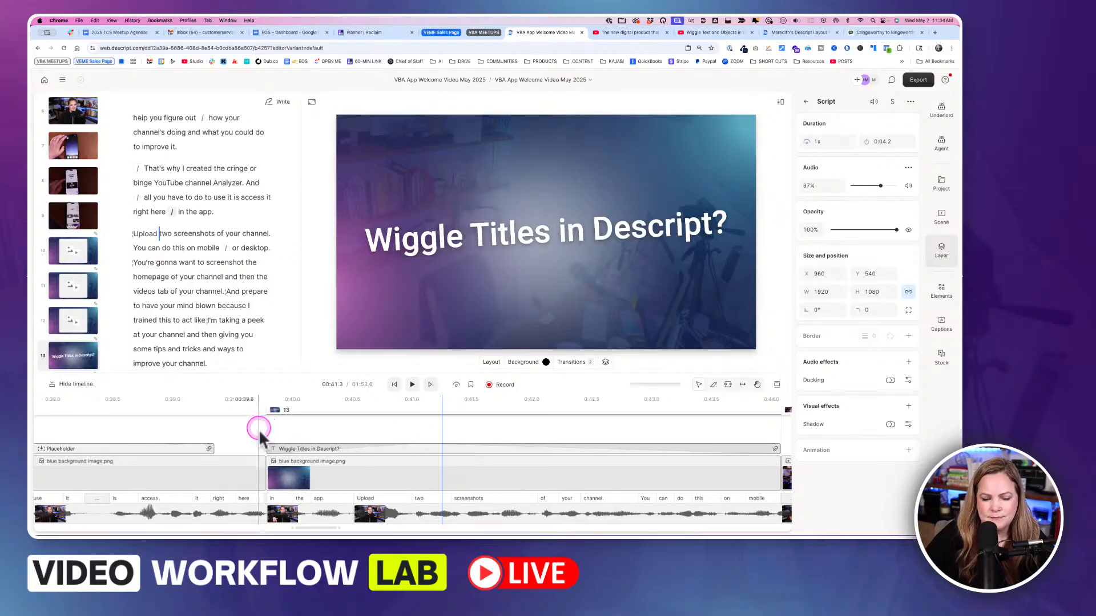
{"action": "key", "text": "space"}
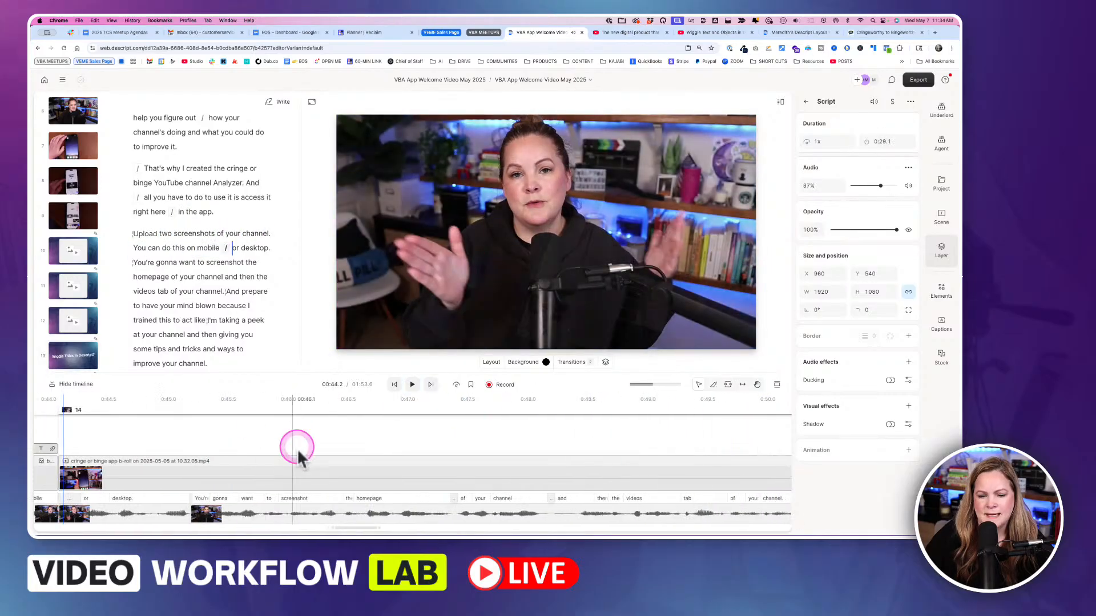
{"action": "left_click", "coordinate": [268, 461]}
{"action": "scroll", "coordinate": [265, 460], "scroll_direction": "left", "scroll_amount": 5}
Set the easing of the title's Reveal out animation to Overshoot
{"action": "left_click", "coordinate": [262, 449]}
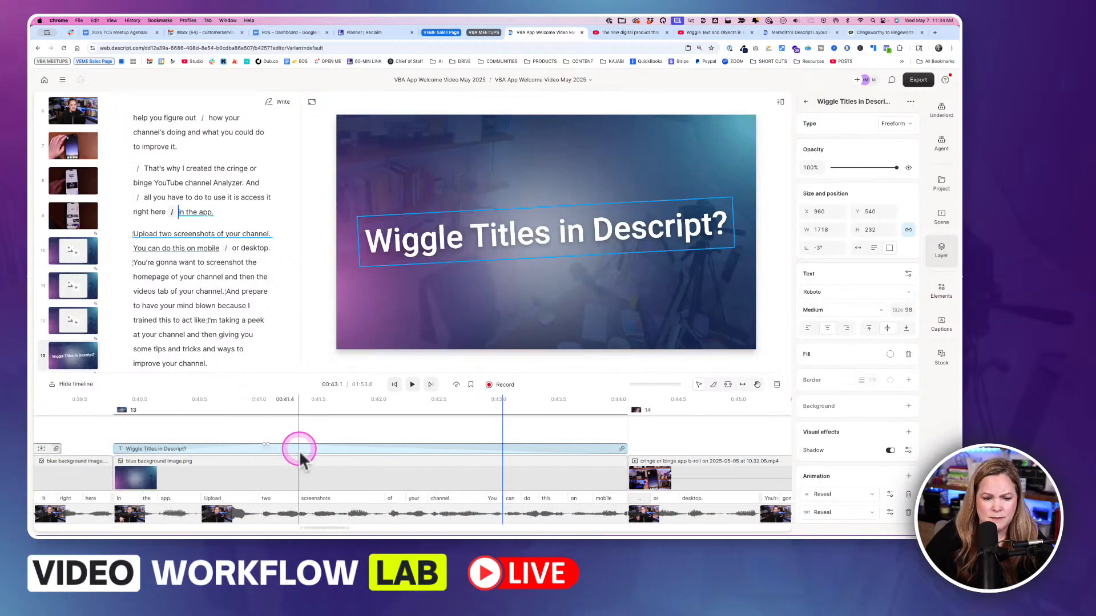
{"action": "left_click", "coordinate": [318, 450]}
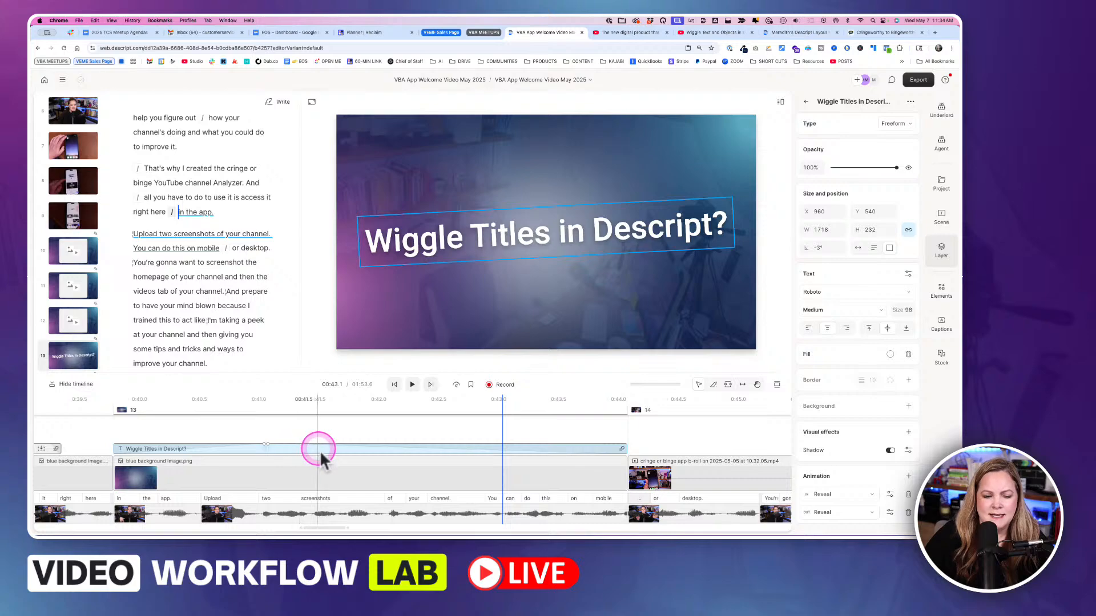
{"action": "left_click", "coordinate": [654, 237]}
{"action": "left_click", "coordinate": [600, 186]}
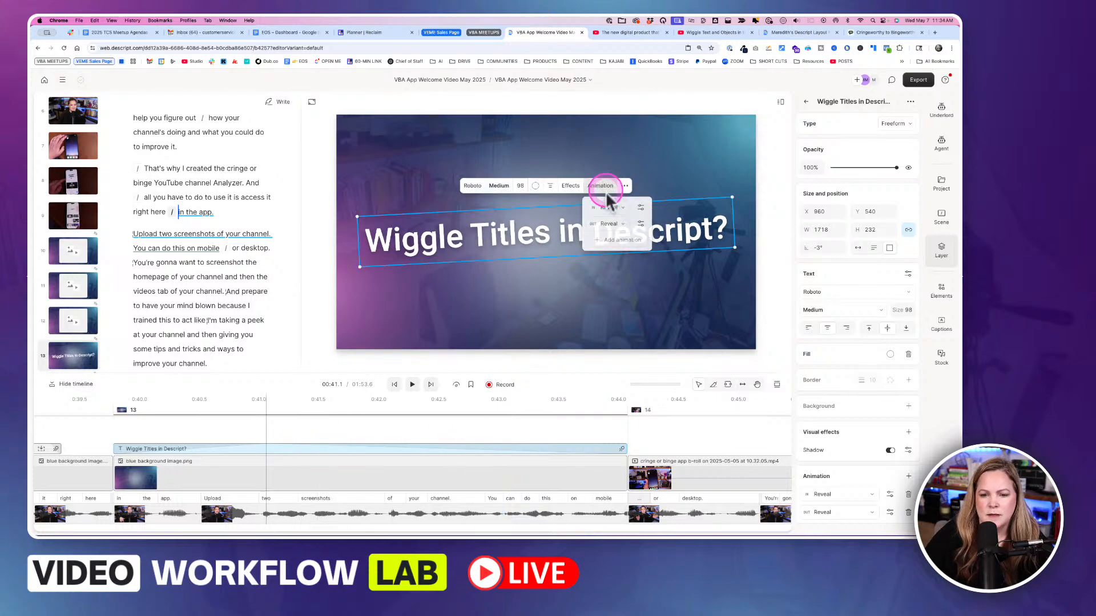
{"action": "left_click", "coordinate": [640, 224]}
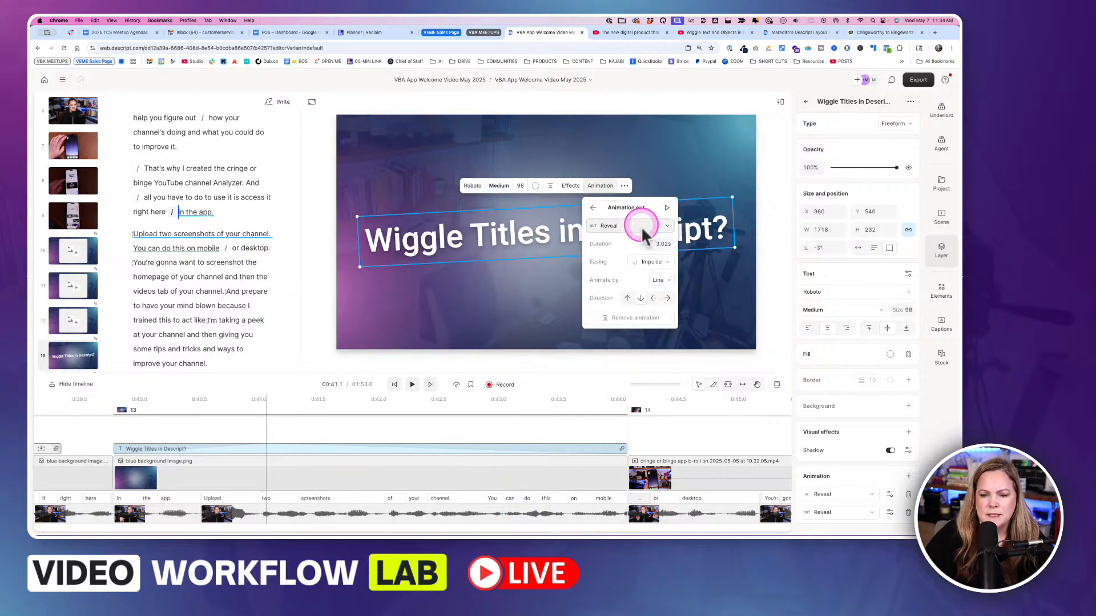
{"action": "left_click", "coordinate": [651, 262]}
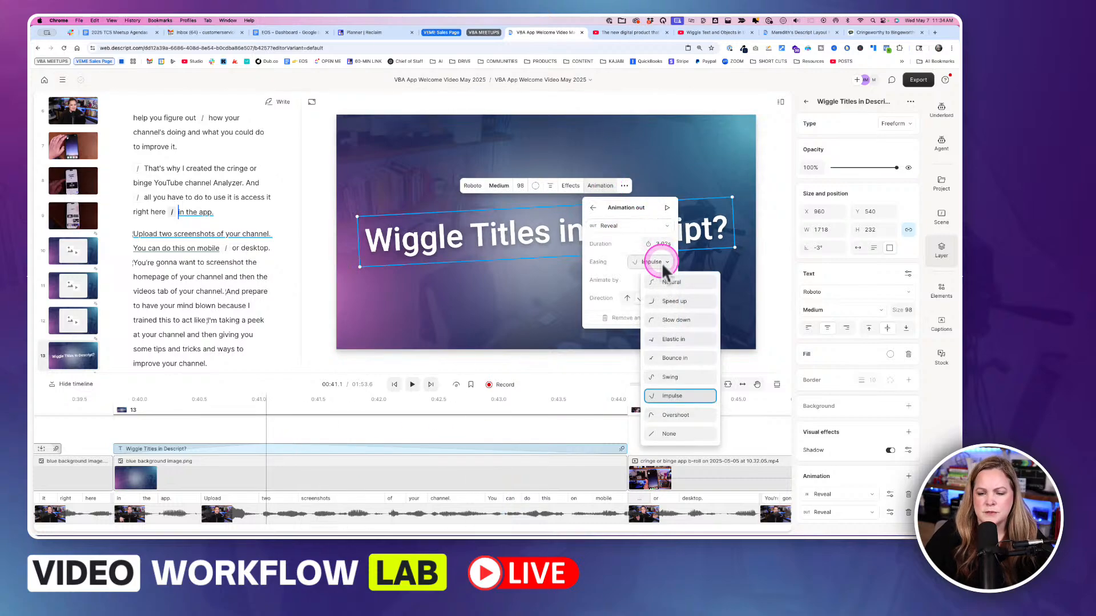
{"action": "left_click", "coordinate": [665, 415]}
{"action": "left_click", "coordinate": [557, 411]}
Play scene 13 and scrub through its middle to review the title's exit with Overshoot easing
{"action": "left_click", "coordinate": [133, 412]}
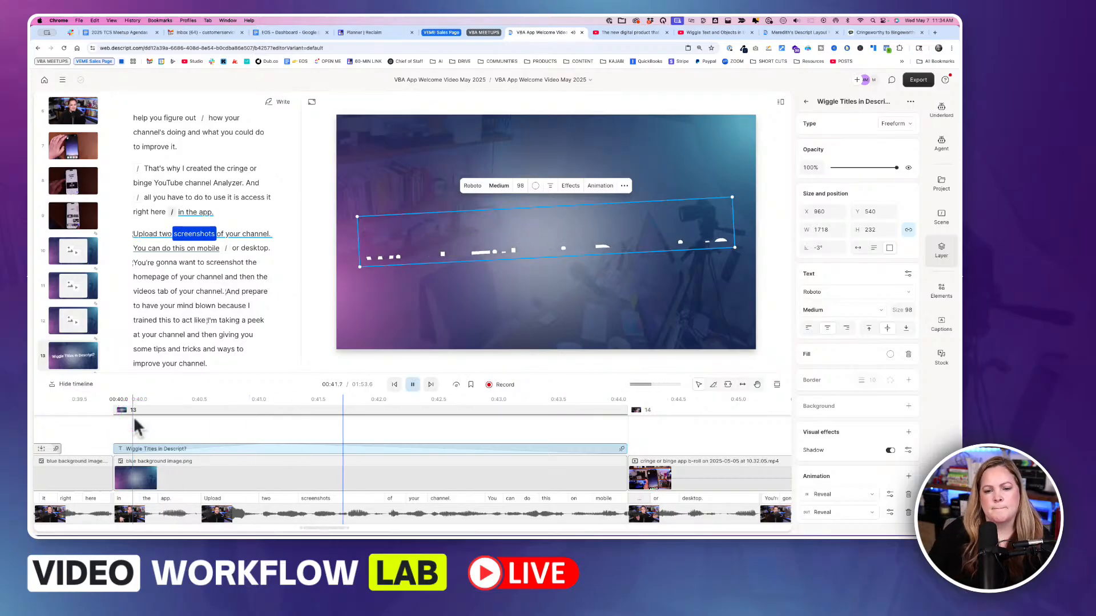
{"action": "key", "text": "space"}
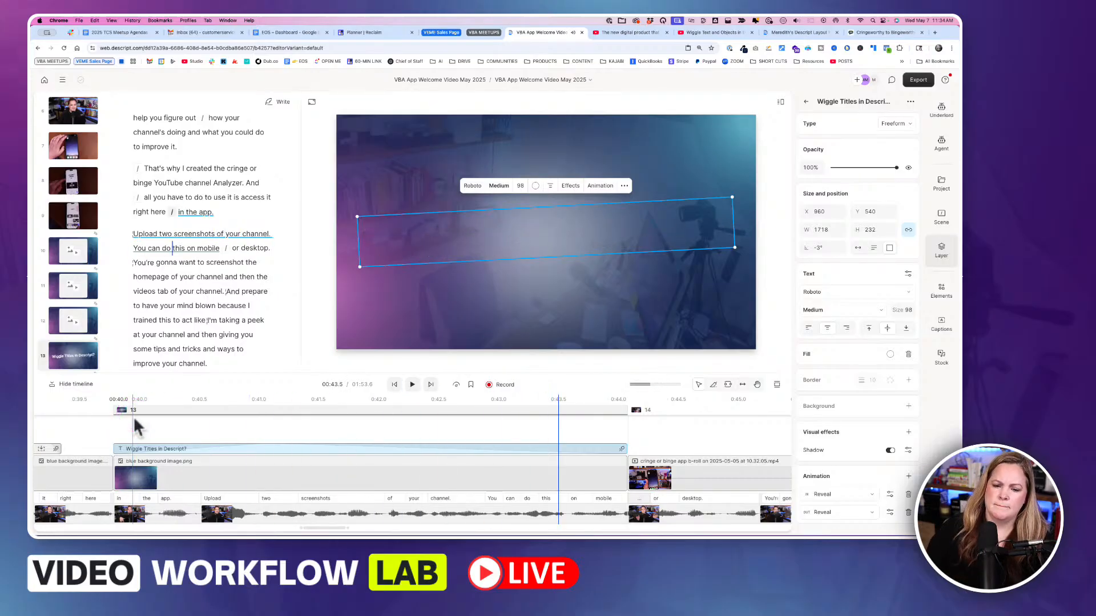
{"action": "left_click_drag", "start_coordinate": [286, 438], "coordinate": [401, 448]}
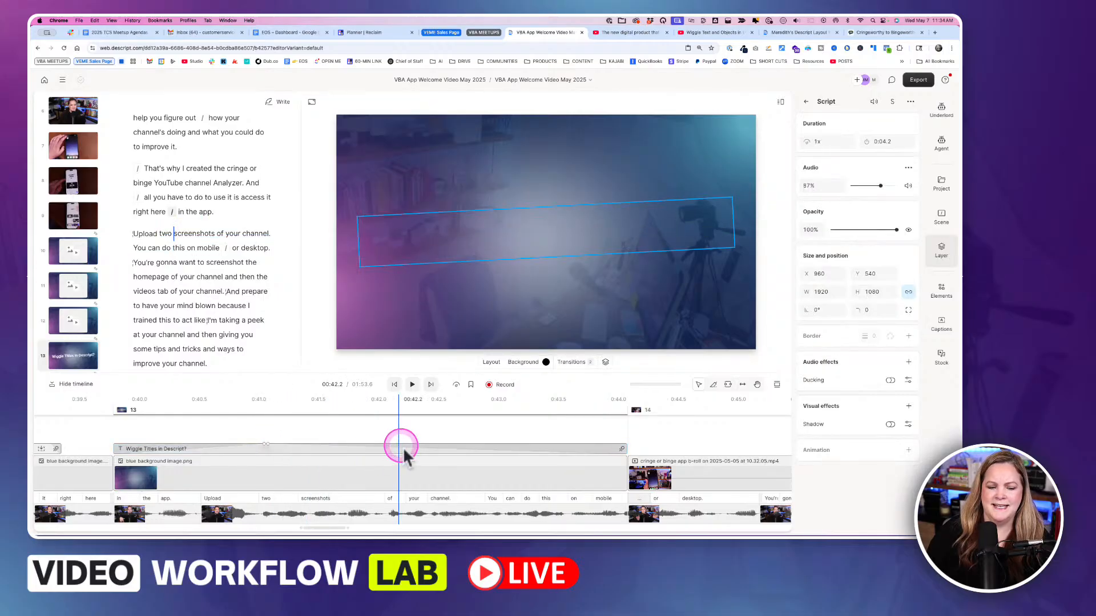
Set the easing of the title's Reveal out animation to Swing
{"action": "left_click", "coordinate": [545, 450]}
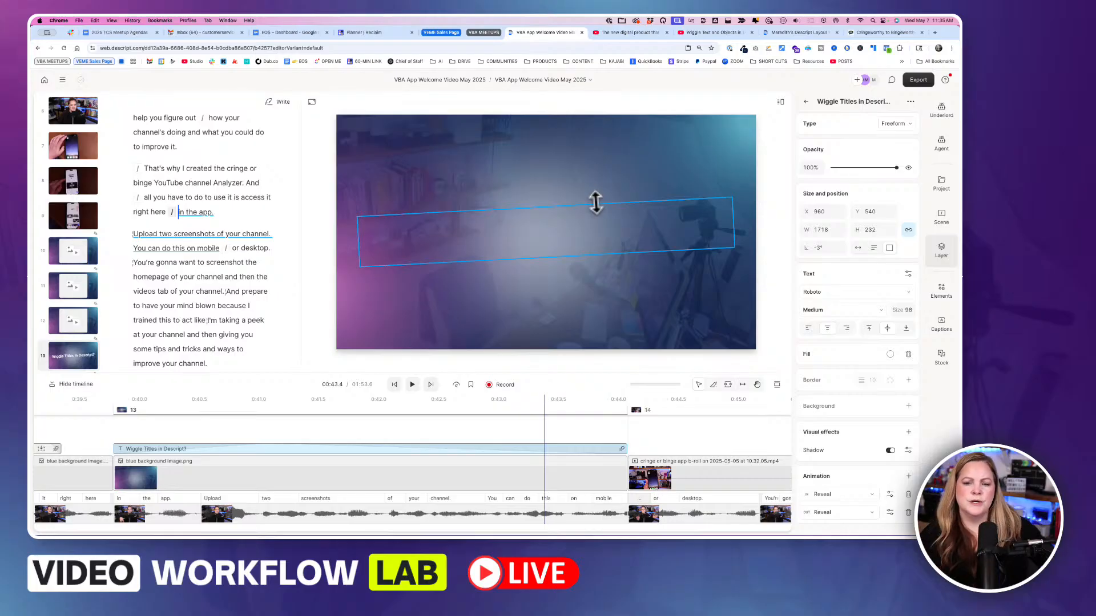
{"action": "left_click", "coordinate": [613, 212]}
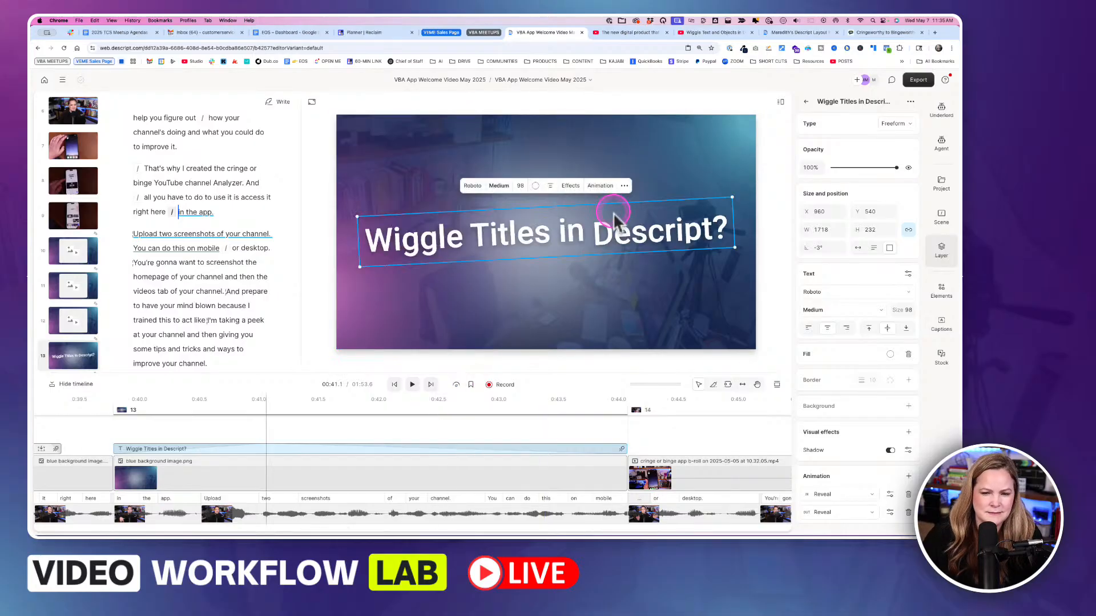
{"action": "left_click", "coordinate": [601, 185]}
{"action": "left_click", "coordinate": [636, 230]}
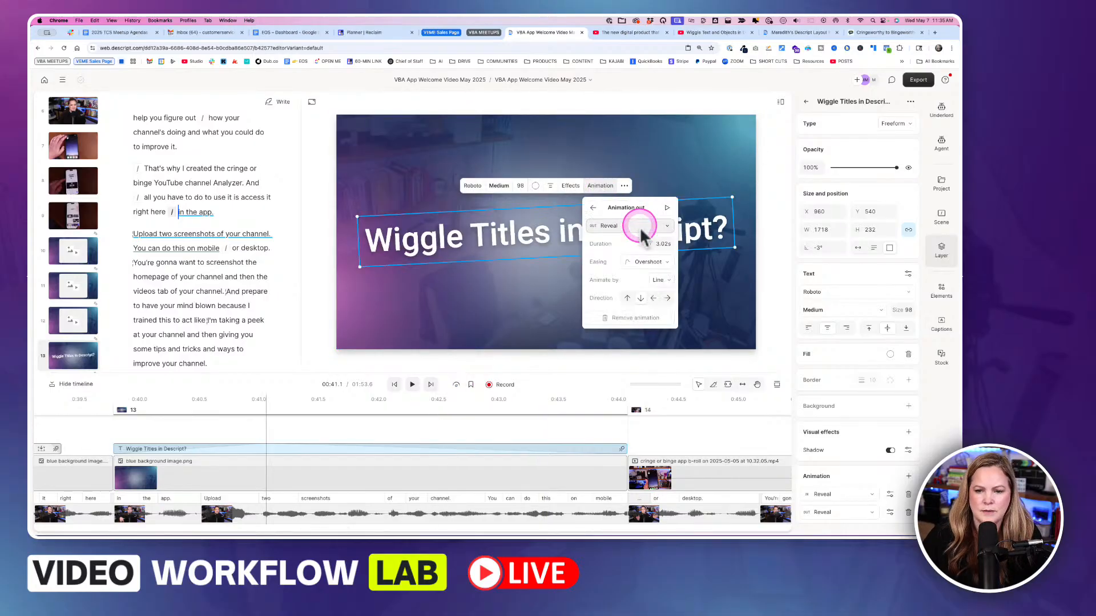
{"action": "left_click", "coordinate": [655, 262]}
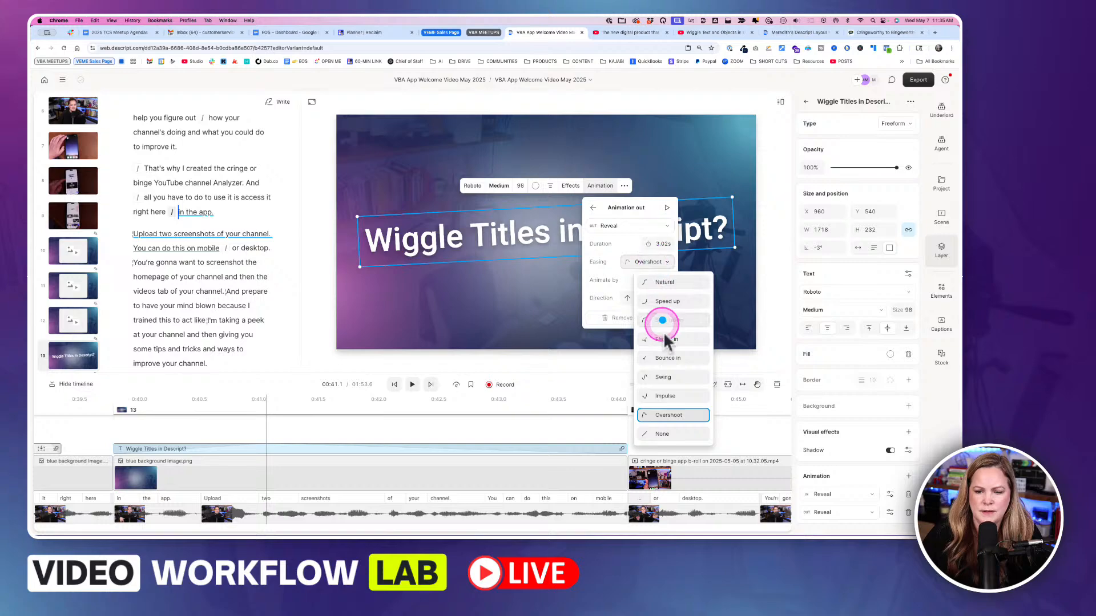
{"action": "left_click", "coordinate": [669, 379]}
Play scene 13 from near its start and scrub through it to review the title's exit with Swing easing
{"action": "left_click", "coordinate": [168, 409]}
{"action": "key", "text": "space"}
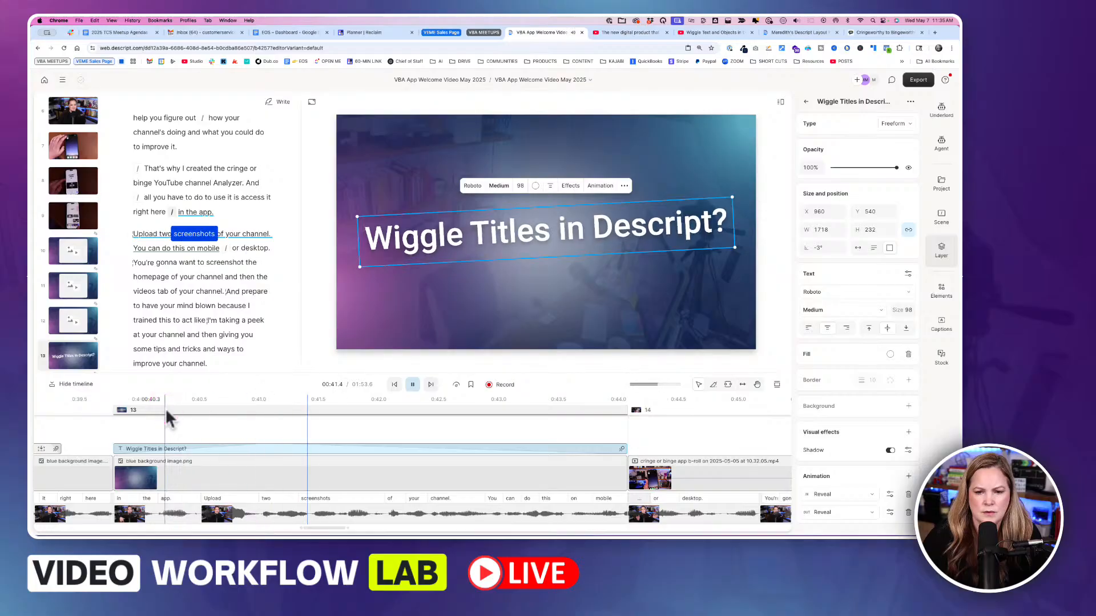
{"action": "key", "text": "space"}
{"action": "left_click_drag", "start_coordinate": [165, 408], "coordinate": [519, 433]}
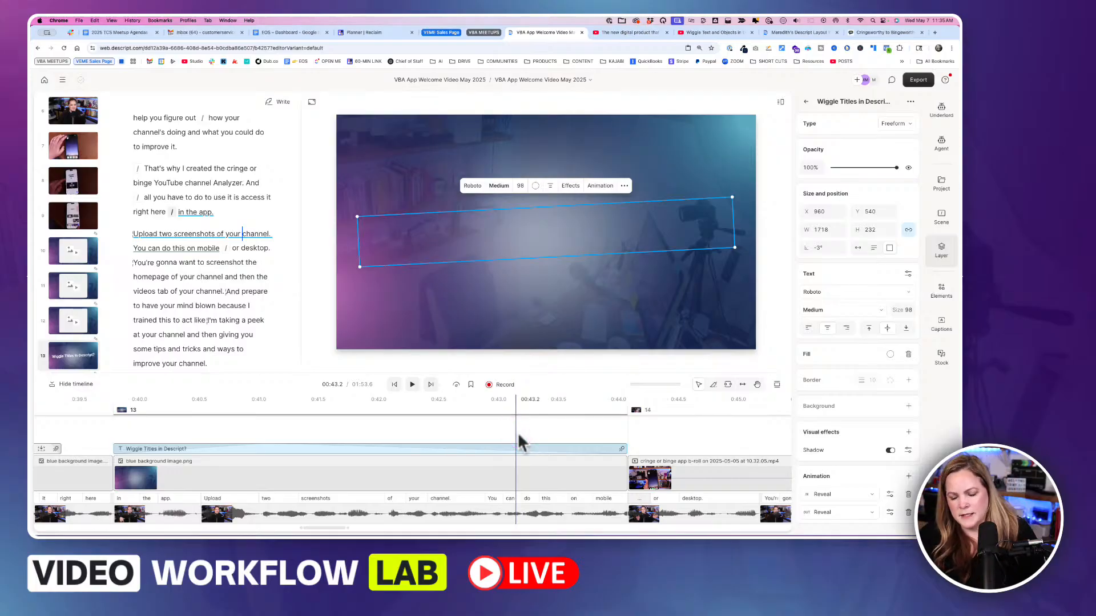
Set the easing of the title's Reveal out animation to Bounce in
{"action": "left_click", "coordinate": [600, 185]}
{"action": "left_click", "coordinate": [638, 226]}
{"action": "left_click", "coordinate": [656, 262]}
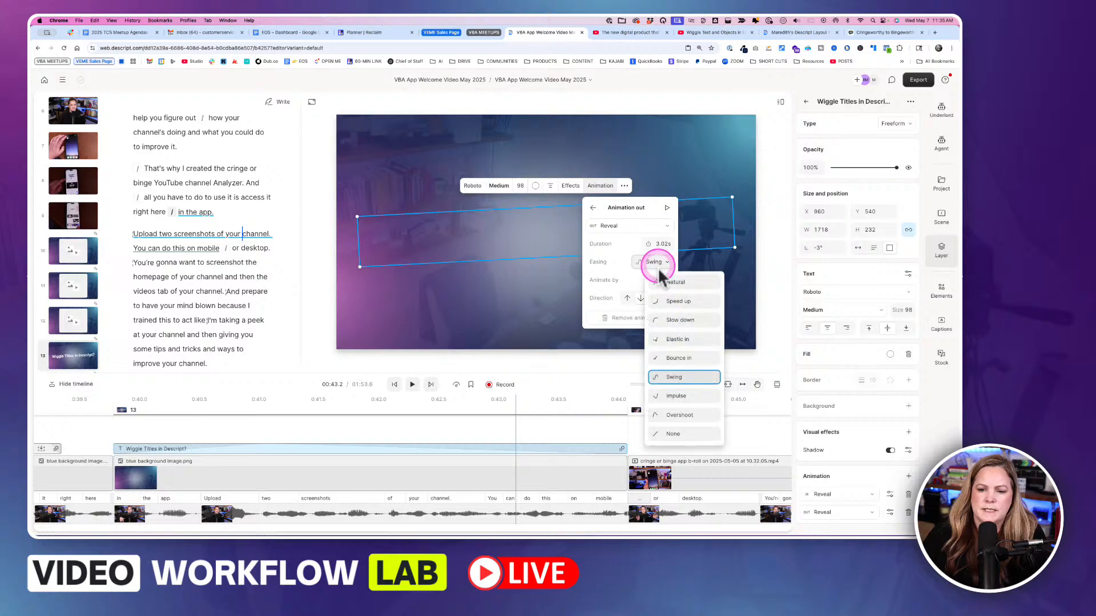
{"action": "left_click", "coordinate": [678, 359]}
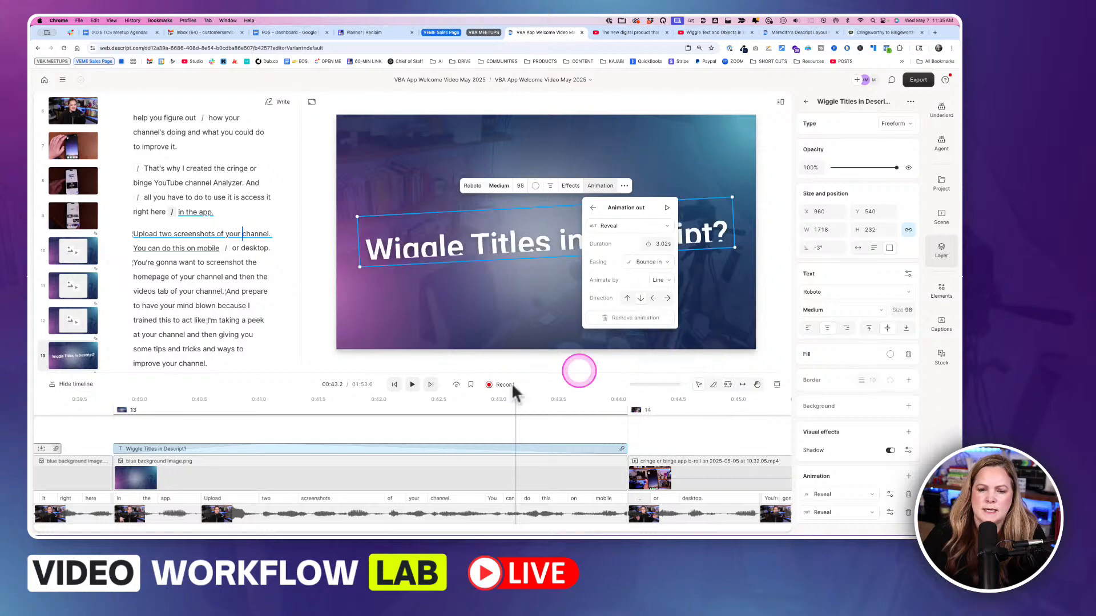
Play scene 13 from near its start to review the title's exit with Bounce in easing
{"action": "left_click", "coordinate": [225, 428]}
{"action": "key", "text": "space"}
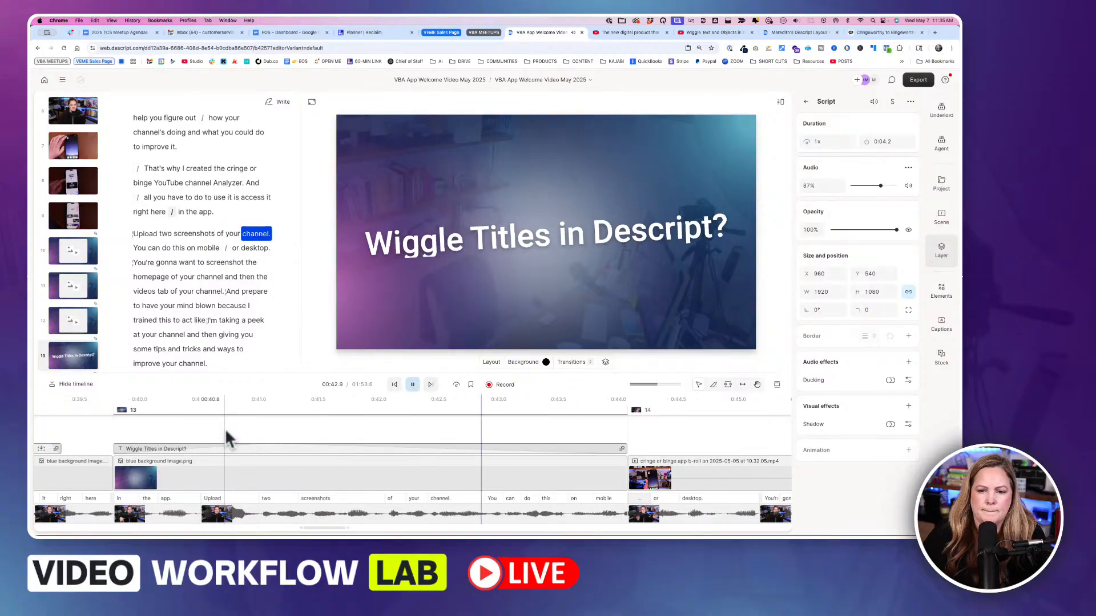
{"action": "key", "text": "space"}
Set the easing of the title's Reveal out animation to Elastic in
{"action": "left_click", "coordinate": [266, 449]}
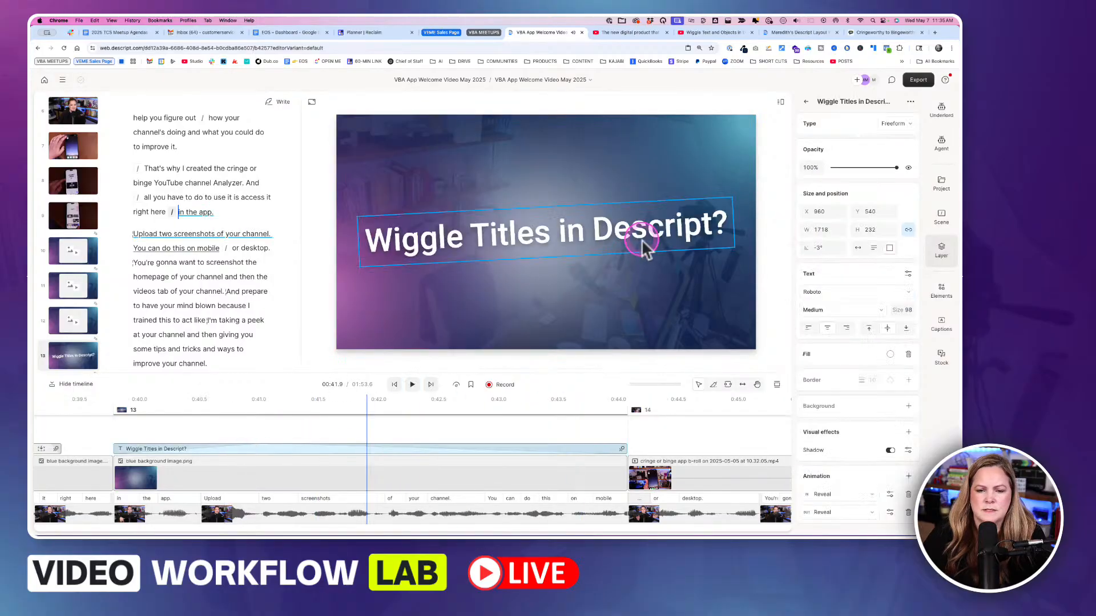
{"action": "left_click", "coordinate": [600, 189]}
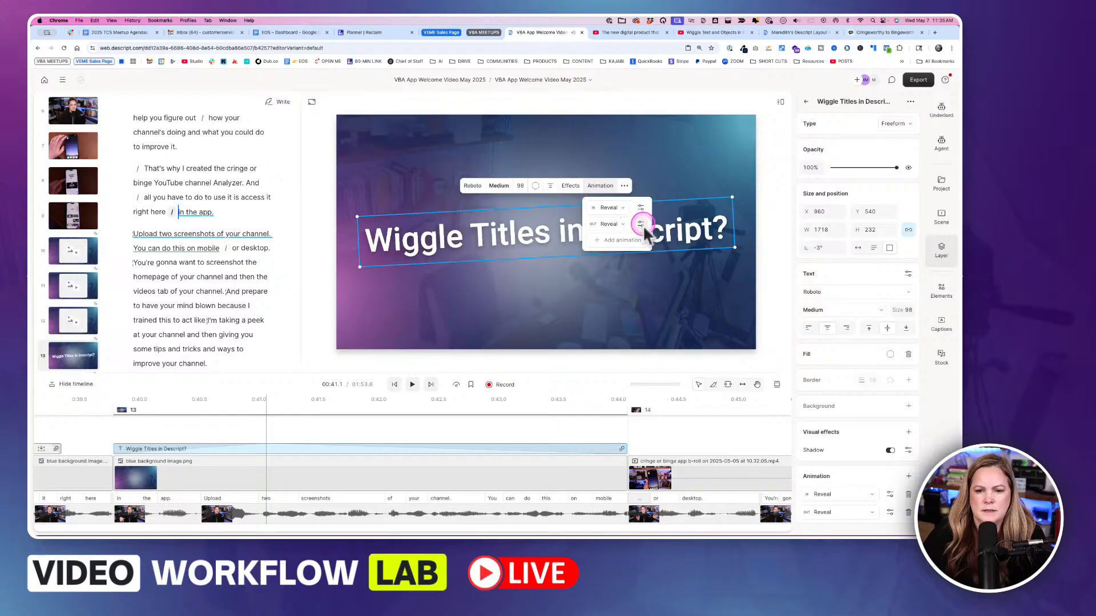
{"action": "left_click", "coordinate": [641, 222]}
{"action": "left_click", "coordinate": [661, 262]}
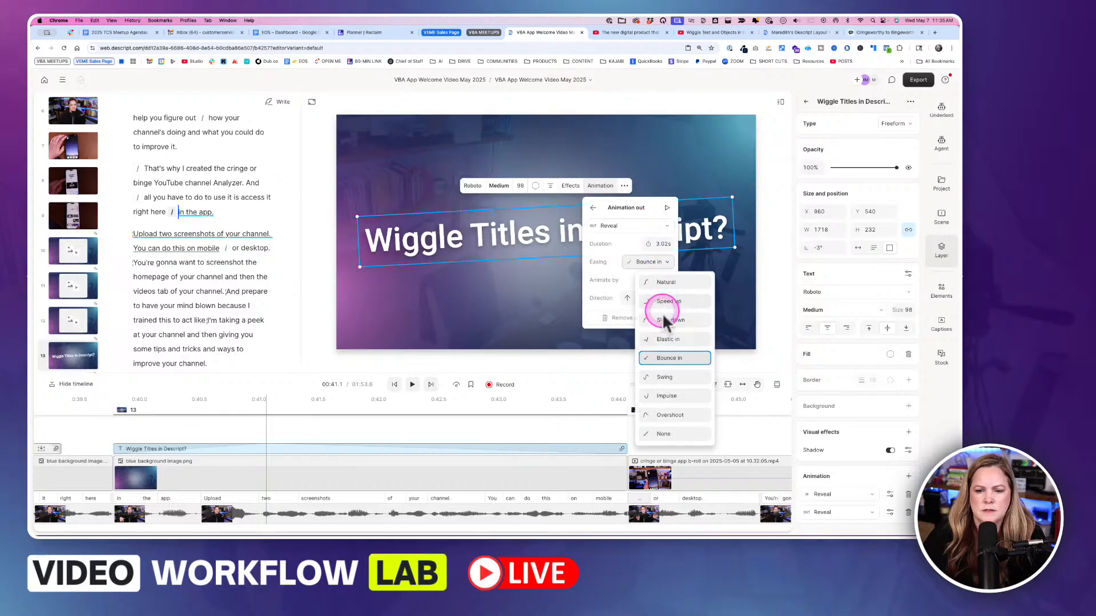
{"action": "left_click", "coordinate": [665, 354]}
Play scene 13 and scrub through it to review the title's exit with Elastic in easing
{"action": "left_click", "coordinate": [201, 422]}
{"action": "key", "text": "space"}
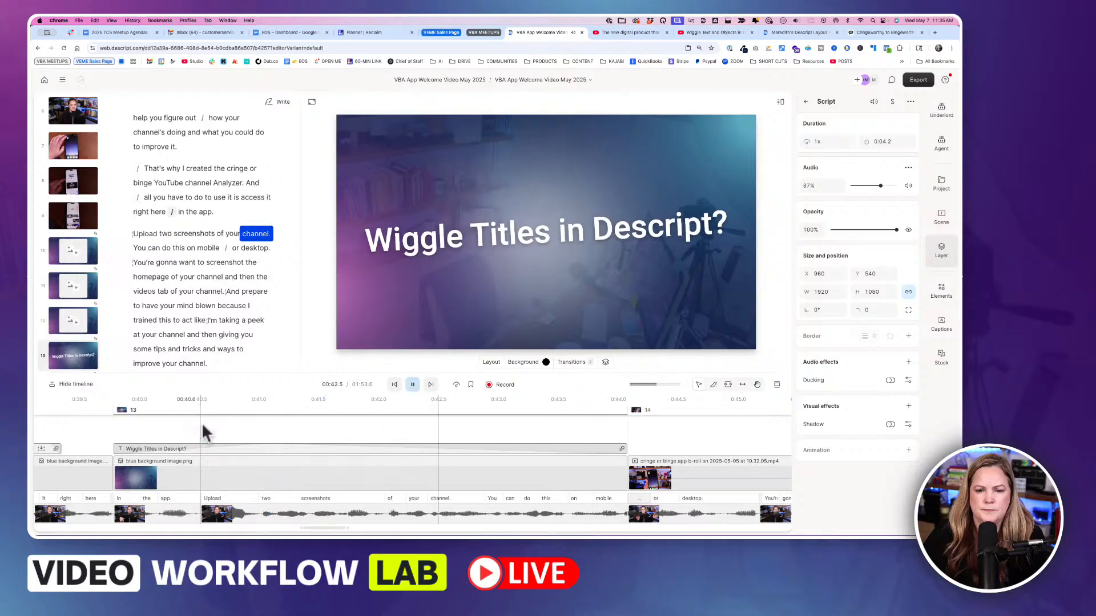
{"action": "key", "text": "space"}
{"action": "left_click_drag", "start_coordinate": [243, 424], "coordinate": [501, 437]}
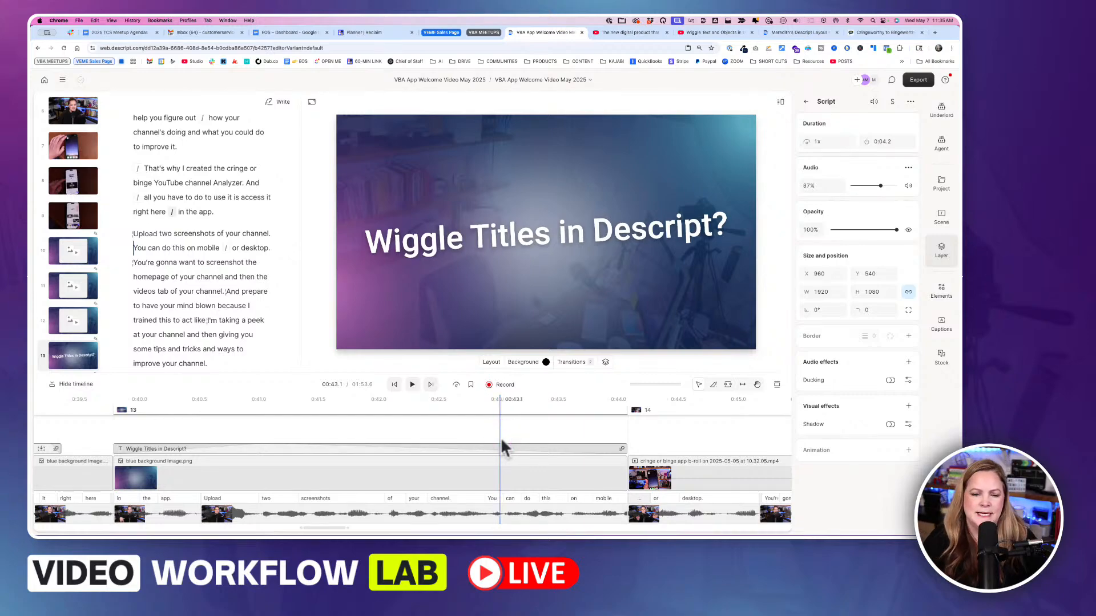
Open the easing options of the title's Reveal out animation and preview the Elastic in motion
{"action": "left_click", "coordinate": [489, 449]}
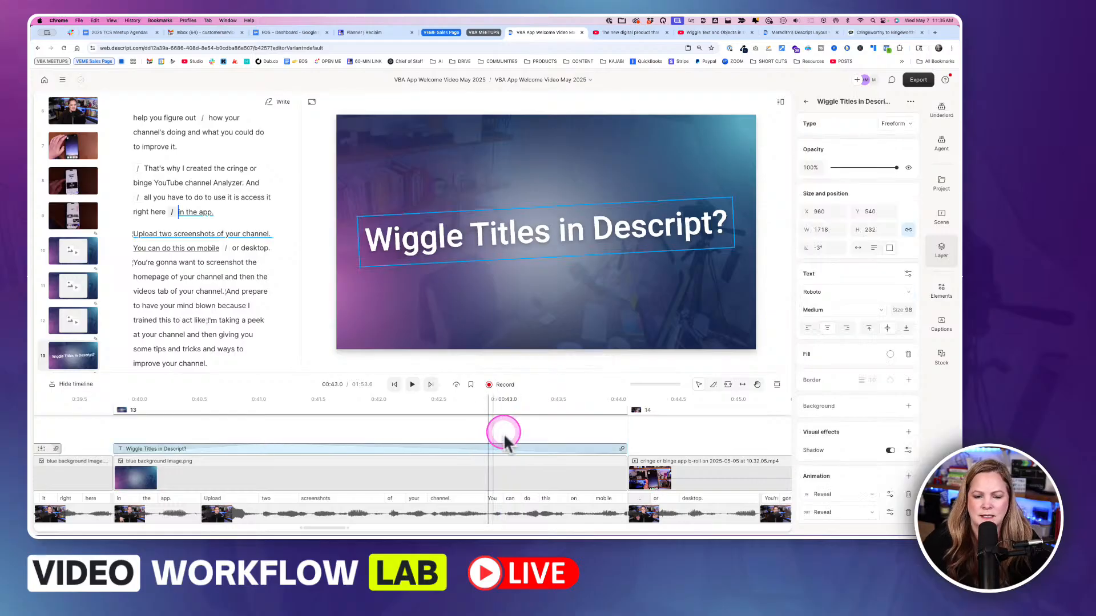
{"action": "left_click", "coordinate": [613, 212]}
{"action": "left_click", "coordinate": [602, 186]}
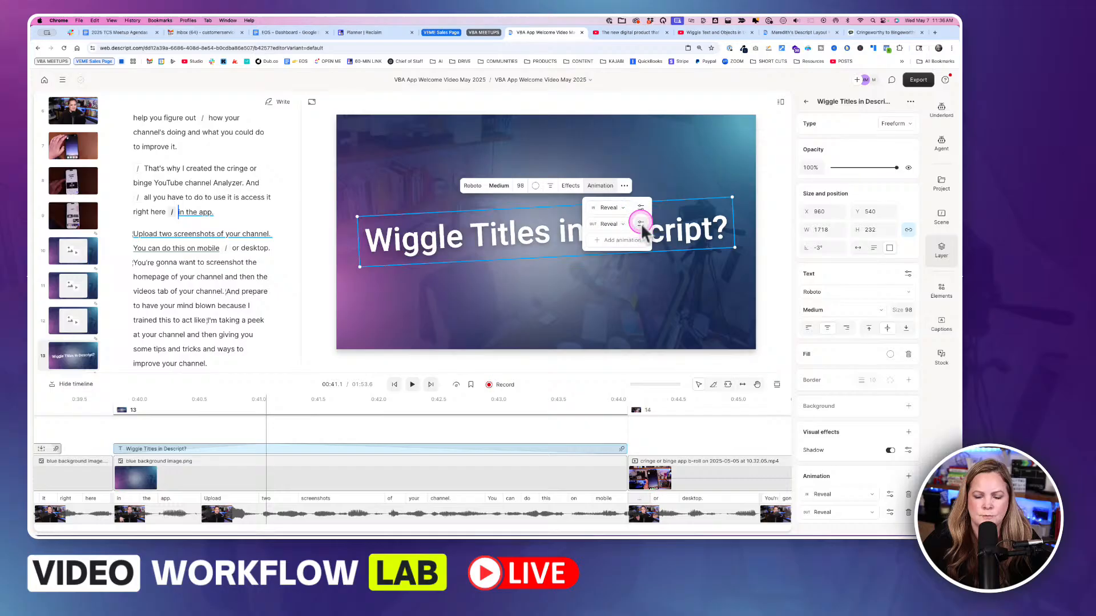
{"action": "left_click", "coordinate": [639, 222]}
{"action": "left_click", "coordinate": [661, 263]}
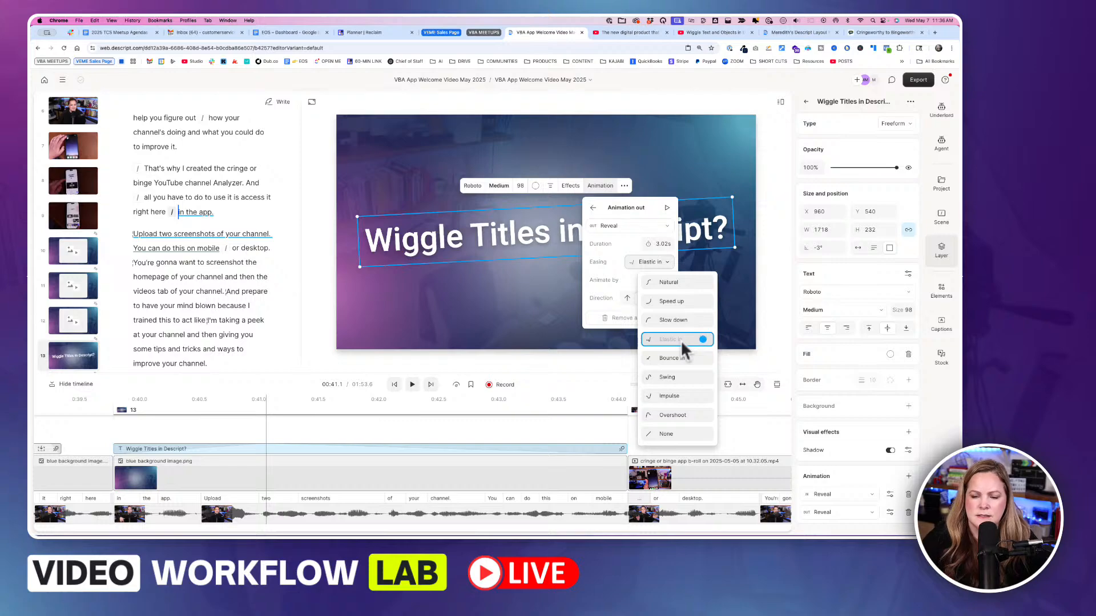
Shorten the title's Reveal out animation so it begins at about 0:41.9
{"action": "left_click", "coordinate": [290, 443]}
{"action": "left_click", "coordinate": [290, 444]}
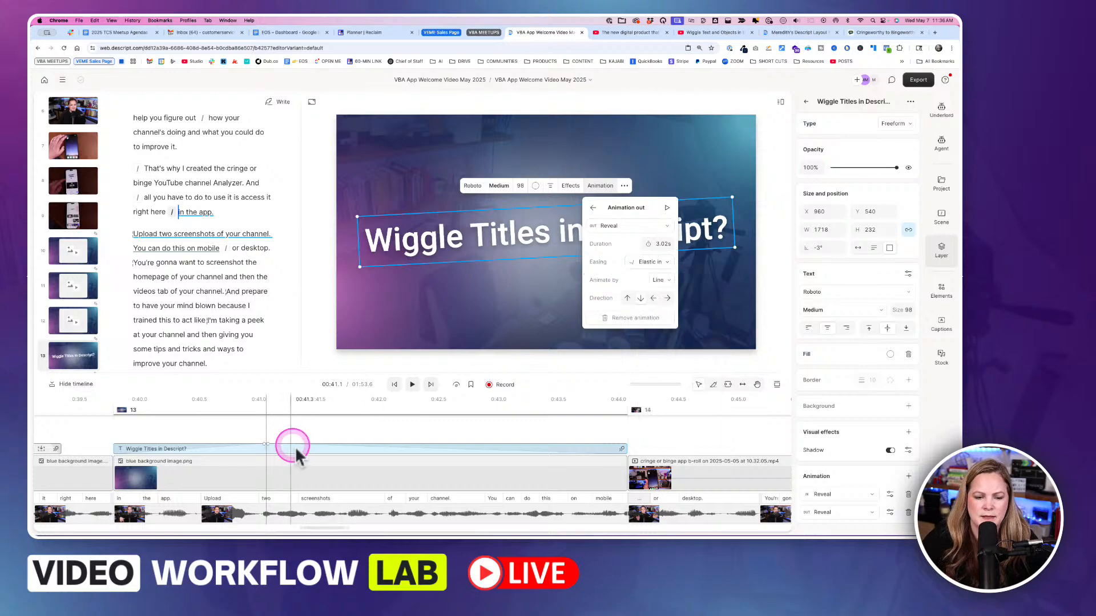
{"action": "left_click_drag", "start_coordinate": [267, 444], "coordinate": [371, 444]}
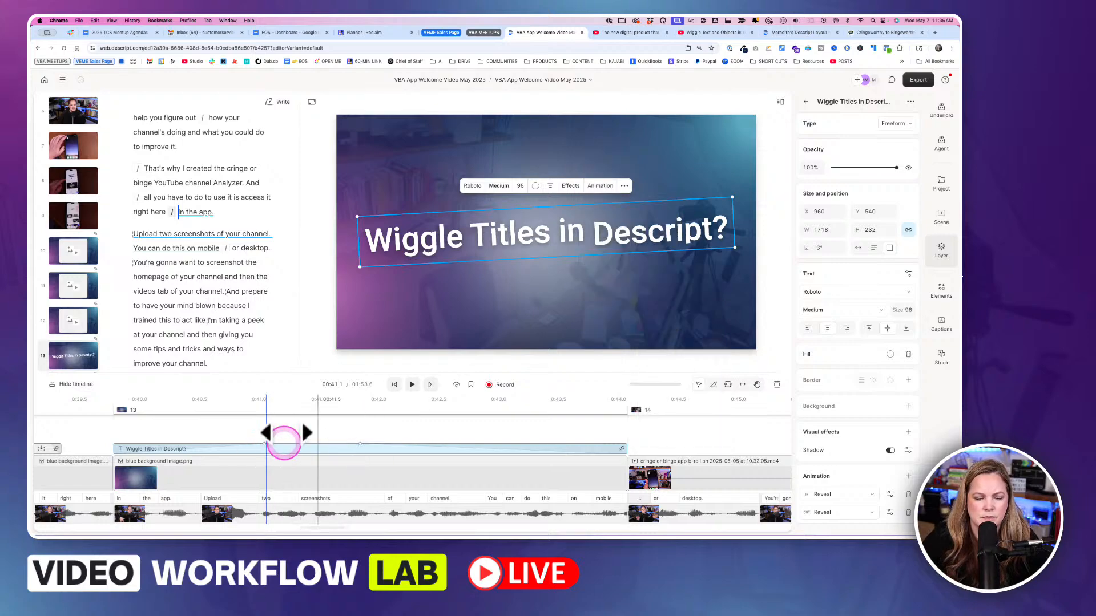
Play from just before scene 13 and revisit its middle to review the shortened Reveal out animation
{"action": "left_click", "coordinate": [100, 434]}
{"action": "key", "text": "space"}
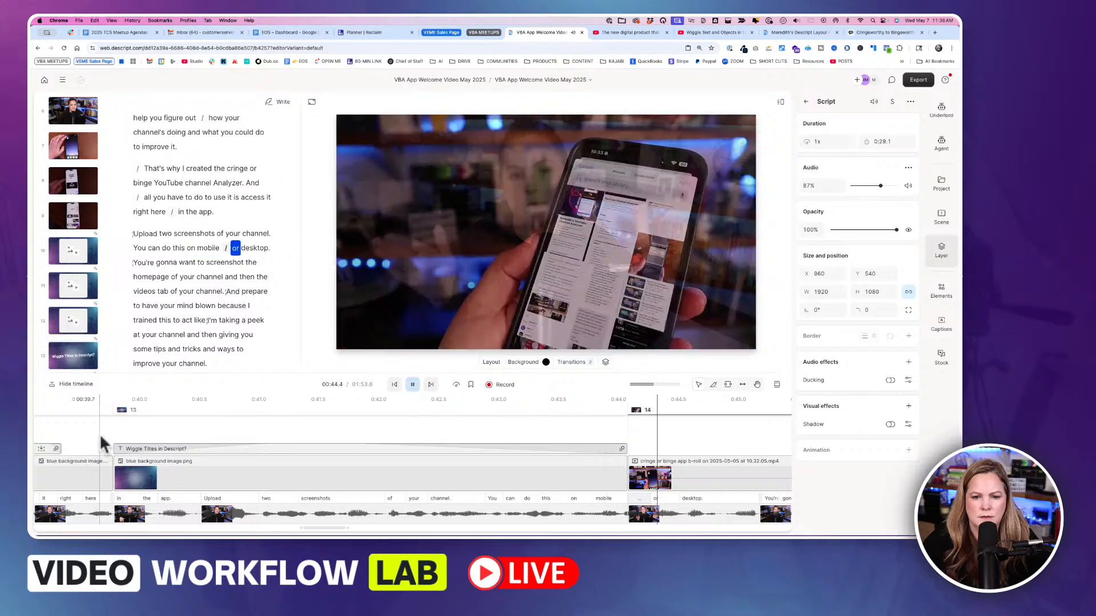
{"action": "key", "text": "space"}
{"action": "left_click", "coordinate": [444, 434]}
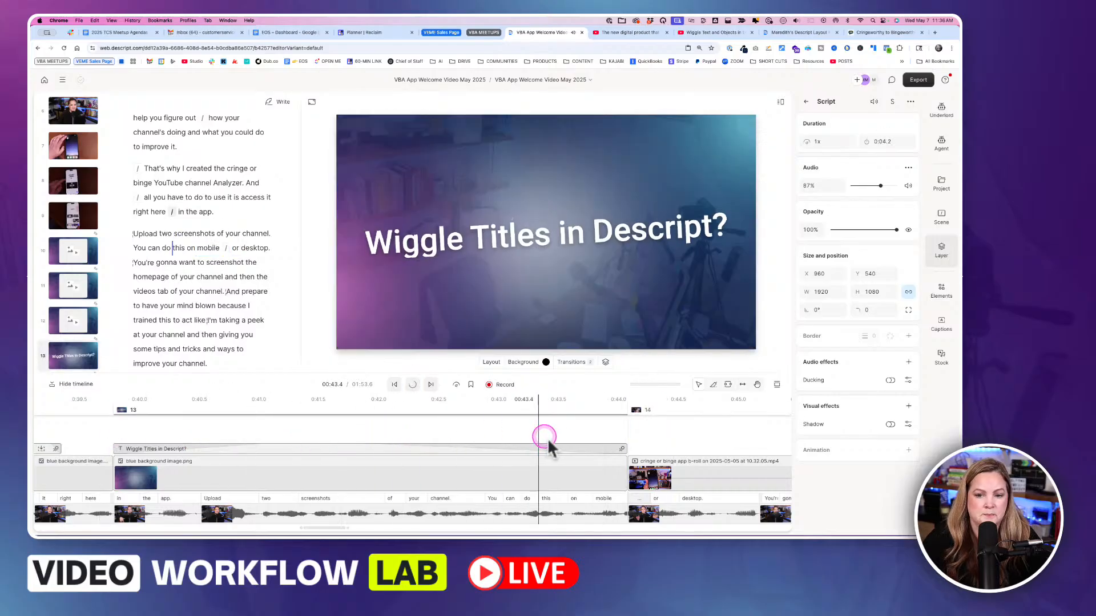
{"action": "left_click", "coordinate": [419, 432]}
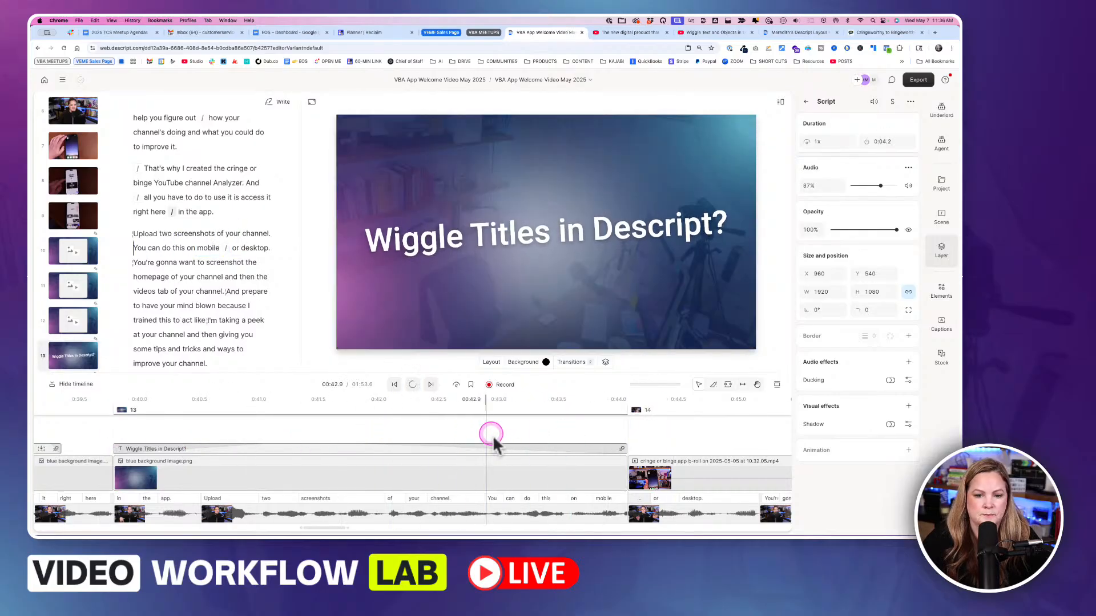
{"action": "left_click", "coordinate": [408, 429]}
Lengthen the title's Reveal out animation so it begins where the Reveal in animation ends
{"action": "left_click", "coordinate": [396, 445]}
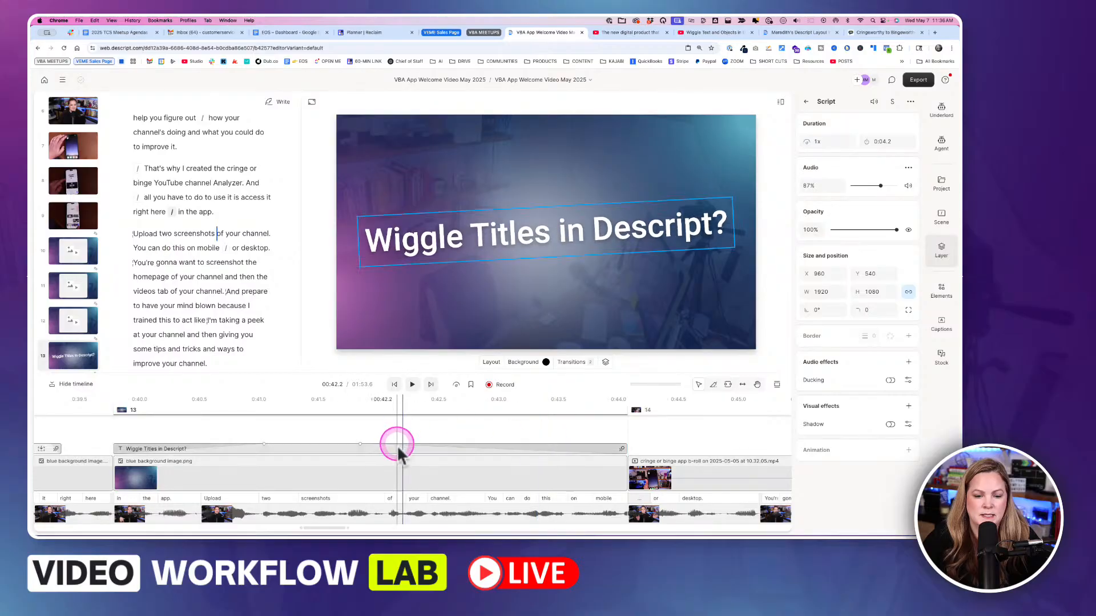
{"action": "left_click", "coordinate": [360, 444]}
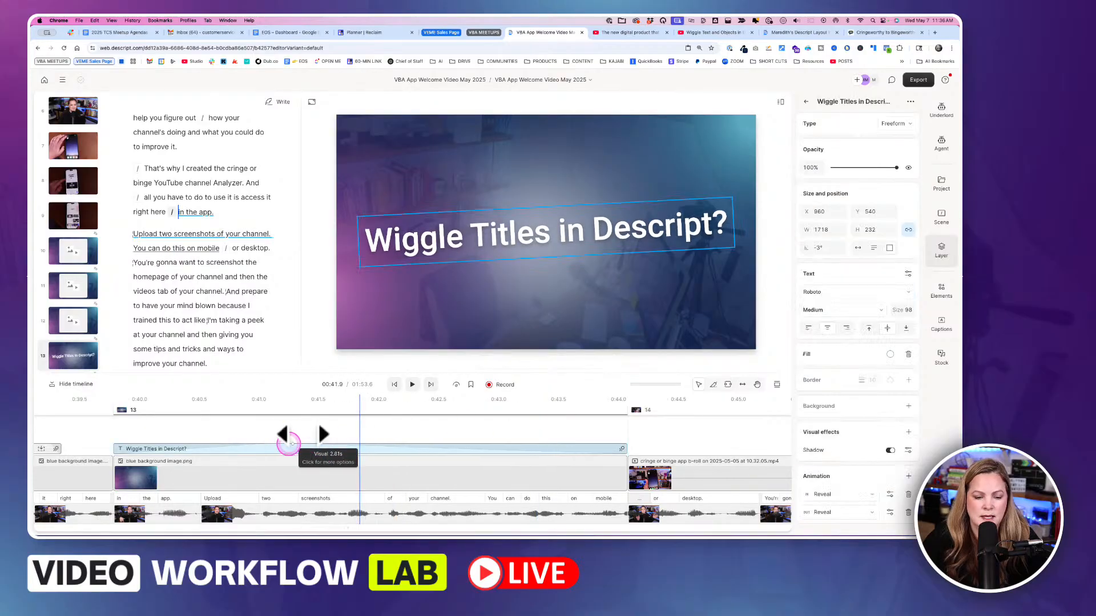
{"action": "left_click", "coordinate": [203, 453]}
Play from just before scene 13 and scrub its second half to review the lengthened Reveal out animation
{"action": "left_click", "coordinate": [93, 446]}
{"action": "left_click", "coordinate": [102, 449]}
{"action": "key", "text": "space"}
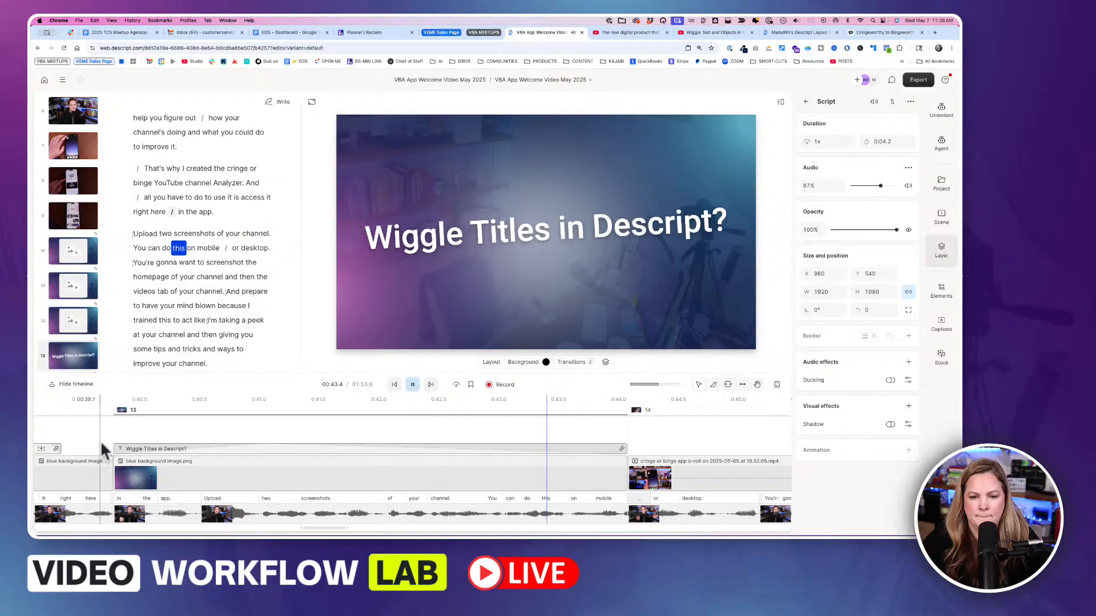
{"action": "left_click", "coordinate": [349, 439]}
{"action": "left_click_drag", "start_coordinate": [456, 439], "coordinate": [543, 439]}
{"action": "left_click_drag", "start_coordinate": [581, 442], "coordinate": [441, 441]}
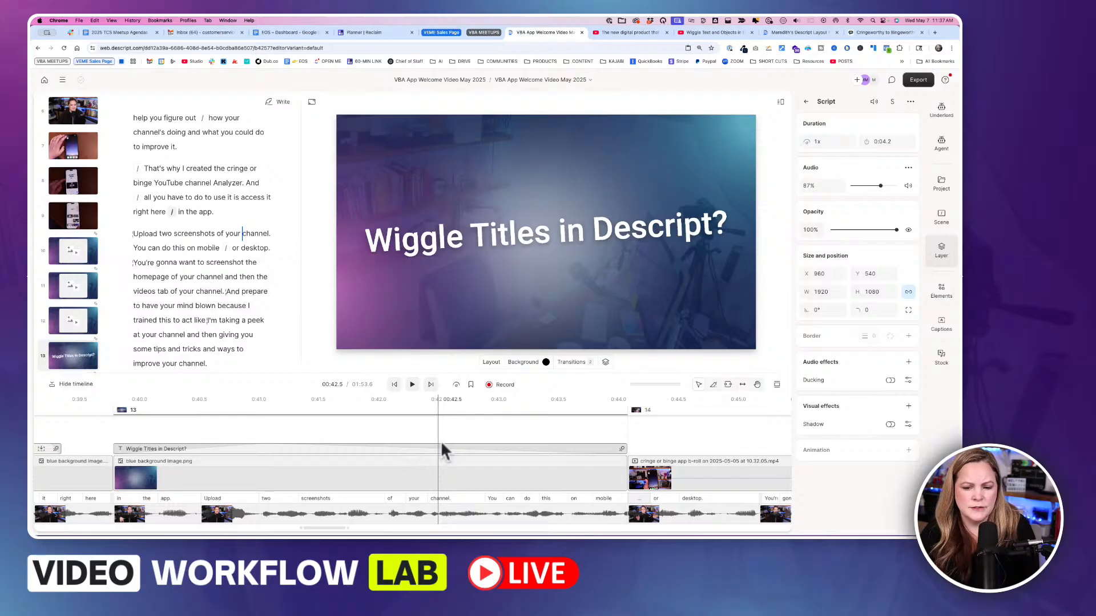
Set the easing of scene 13's outgoing Smart transition to Elastic in
{"action": "left_click", "coordinate": [941, 217]}
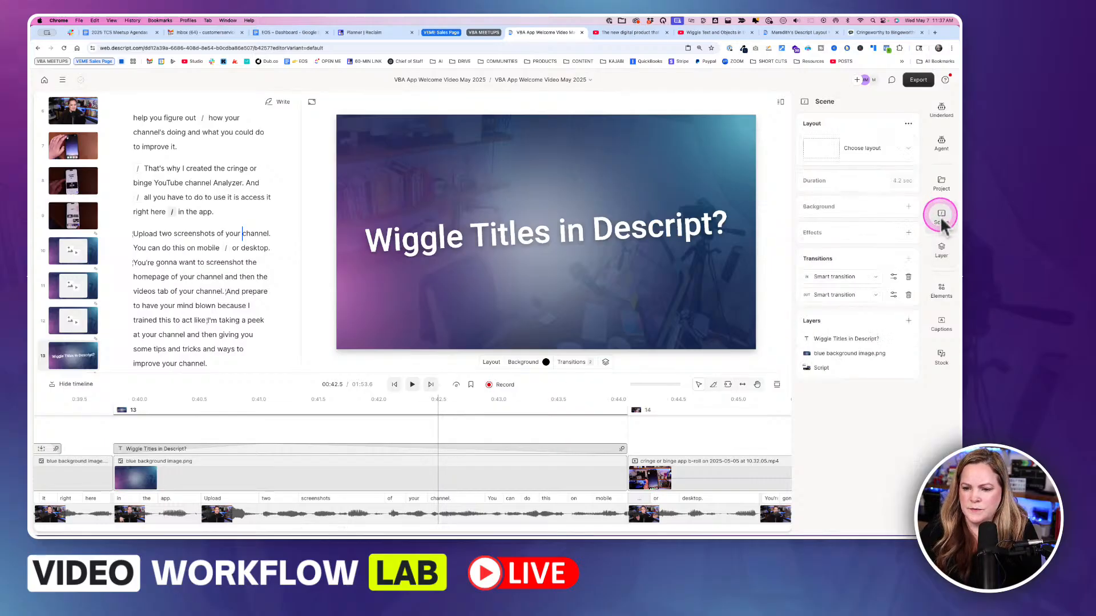
{"action": "left_click", "coordinate": [894, 294]}
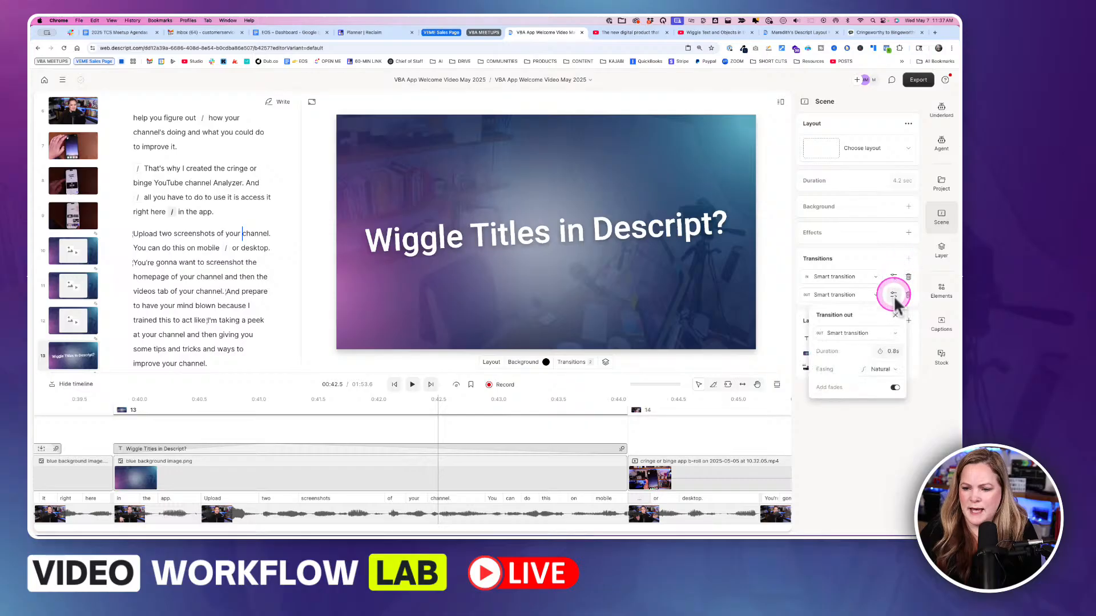
{"action": "left_click", "coordinate": [887, 370]}
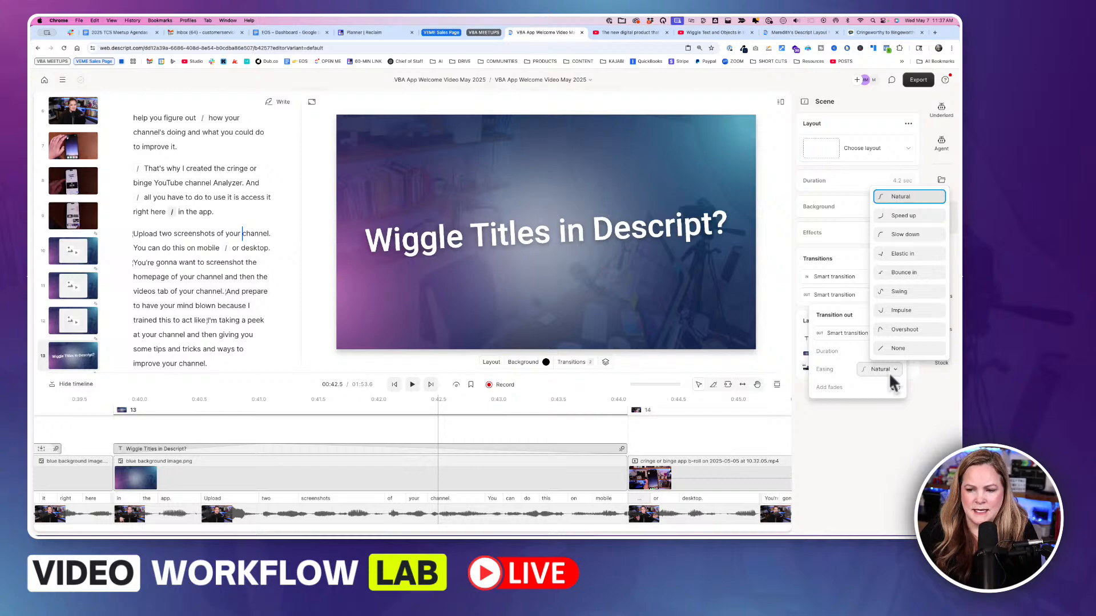
{"action": "left_click", "coordinate": [920, 253]}
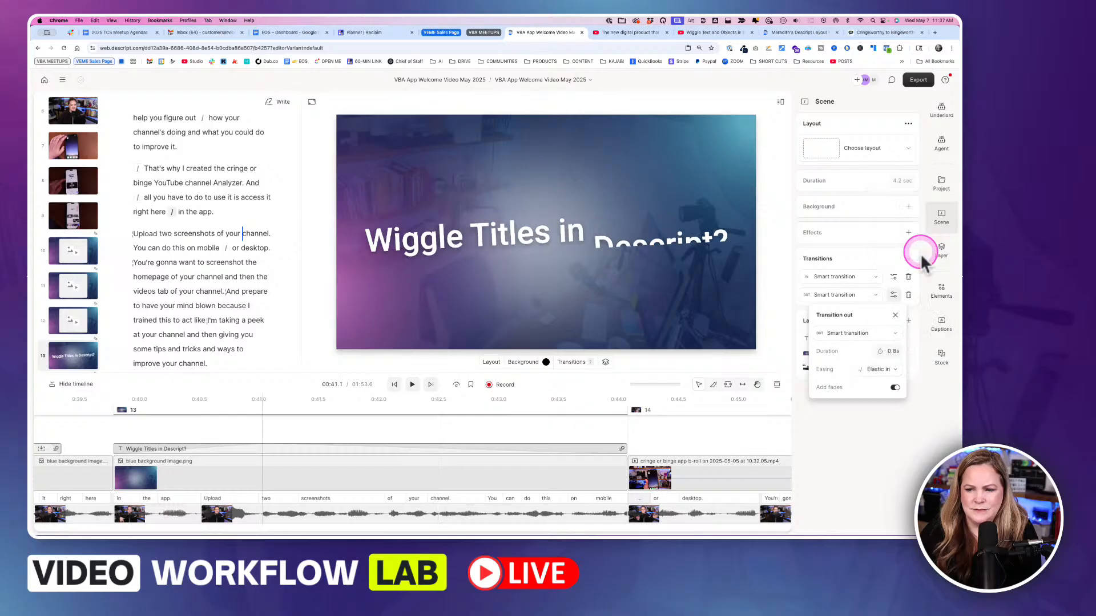
{"action": "left_click", "coordinate": [891, 447]}
Play scene 13 and scrub its second half to review the result of the Elastic in scene transition
{"action": "left_click", "coordinate": [191, 446]}
{"action": "left_click", "coordinate": [190, 427]}
{"action": "key", "text": "space"}
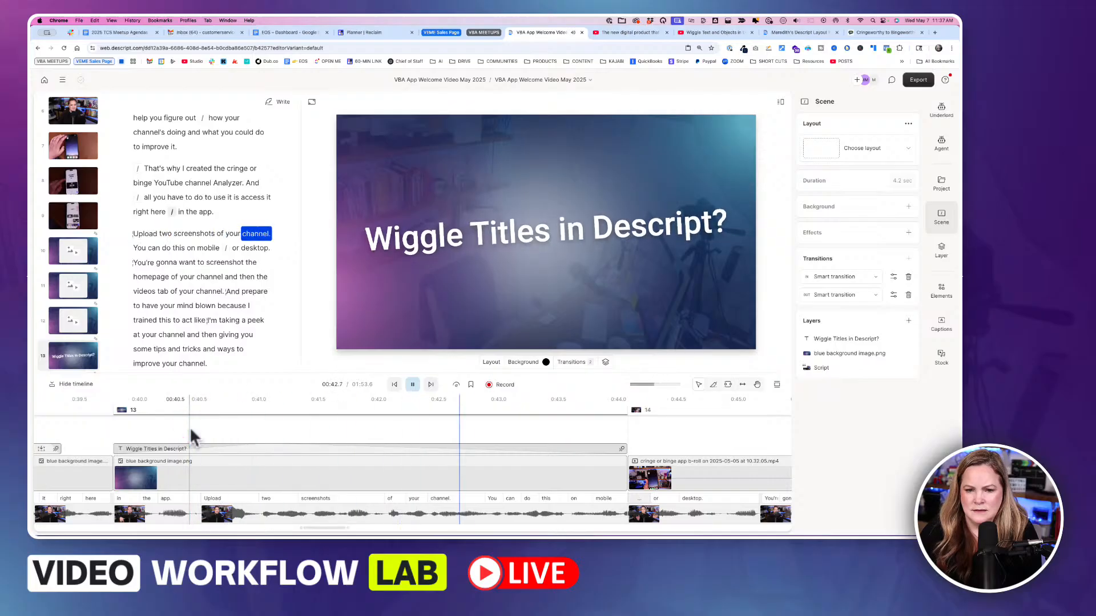
{"action": "key", "text": "space"}
{"action": "left_click", "coordinate": [594, 429]}
{"action": "left_click", "coordinate": [575, 449]}
{"action": "left_click", "coordinate": [895, 306]}
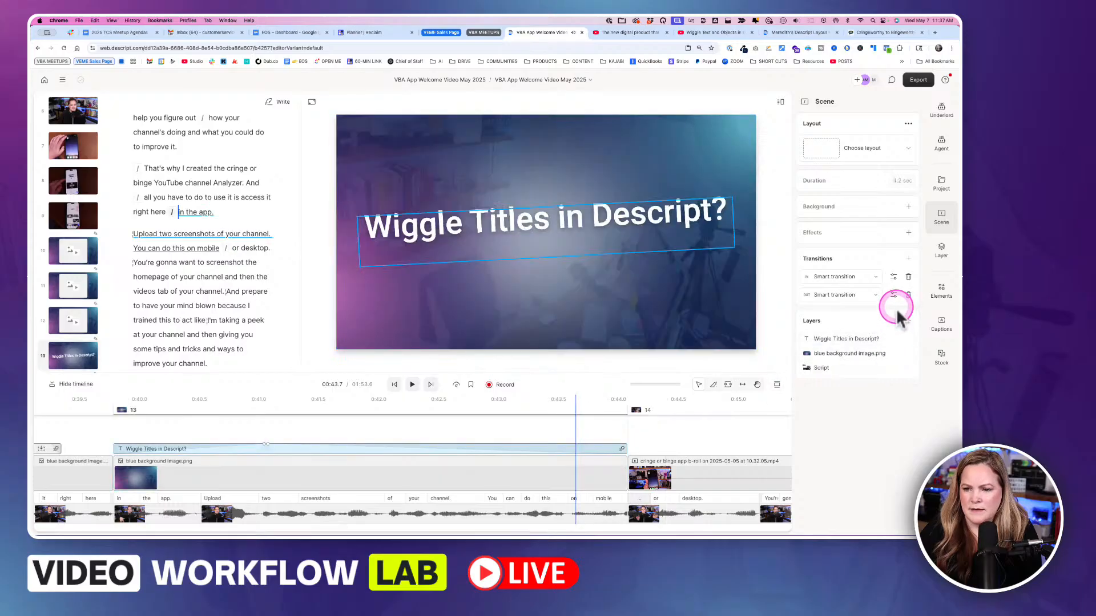
{"action": "left_click", "coordinate": [485, 421]}
{"action": "left_click_drag", "start_coordinate": [502, 428], "coordinate": [409, 431]}
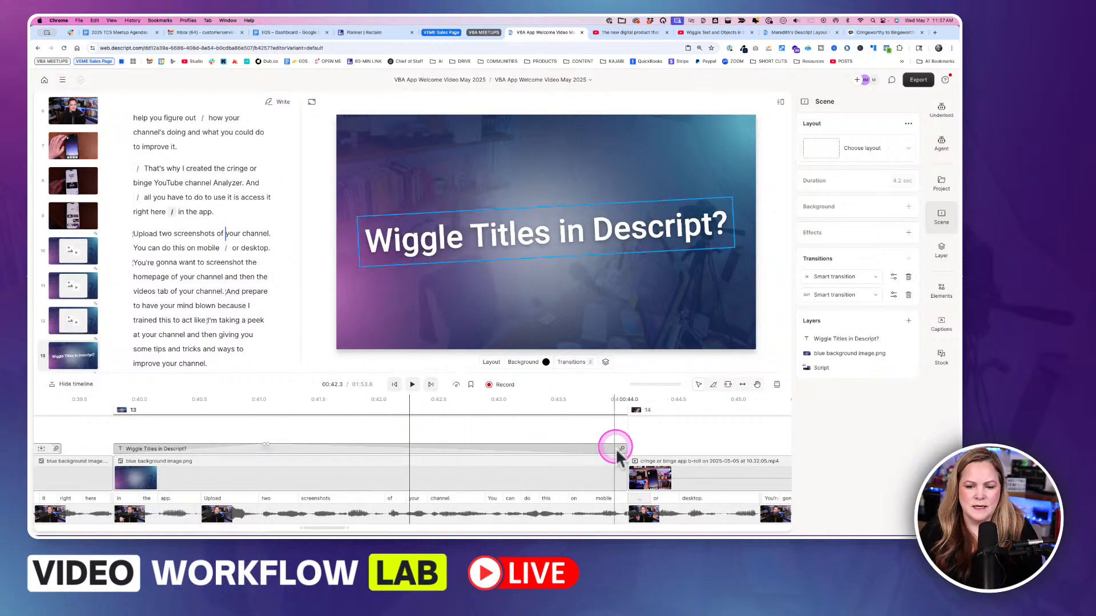
Trim the end of the title layer in scene 13 to about 0:41.0
{"action": "left_click", "coordinate": [374, 448]}
{"action": "left_click_drag", "start_coordinate": [625, 448], "coordinate": [259, 448]}
Paste two copies of the trimmed title layer and place them end to end directly after it in scene 13
{"action": "left_click", "coordinate": [175, 448]}
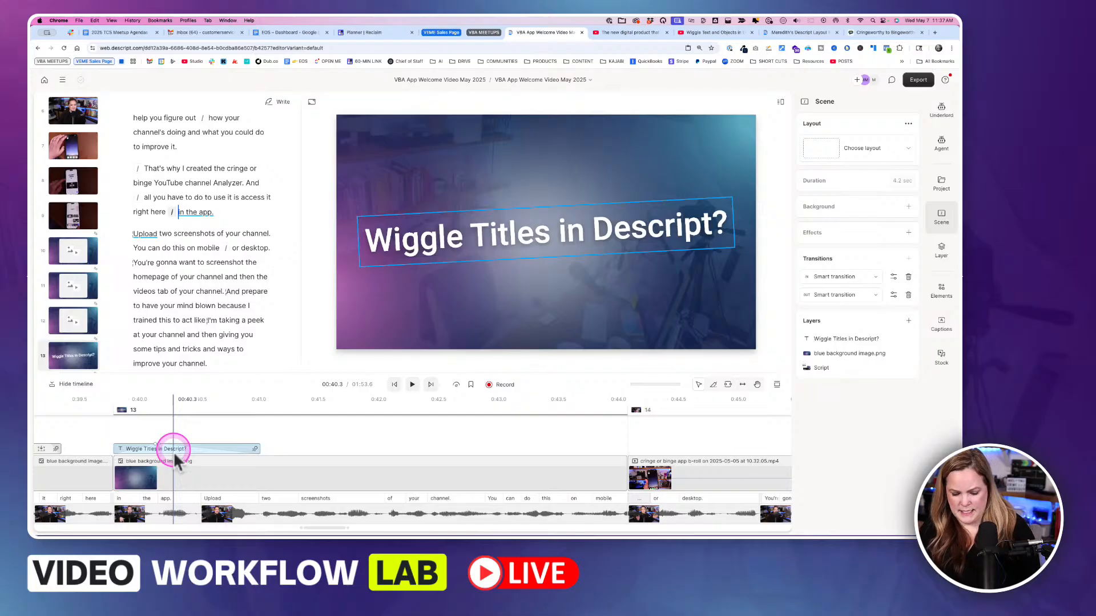
{"action": "left_click", "coordinate": [261, 440]}
{"action": "key", "text": "super+v"}
{"action": "left_click_drag", "start_coordinate": [190, 440], "coordinate": [336, 450]}
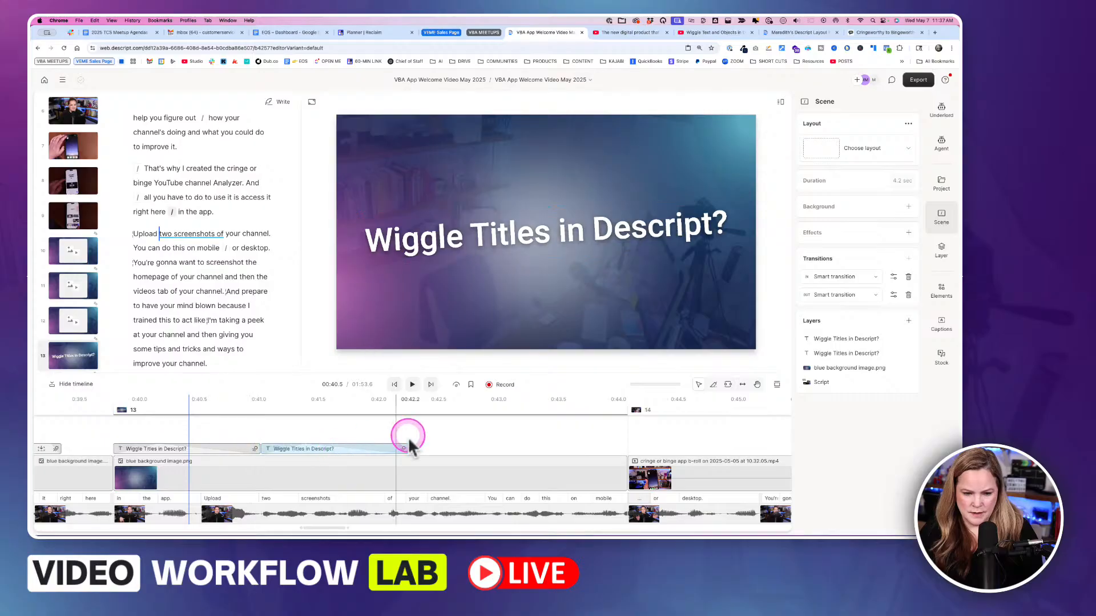
{"action": "key", "text": "super+v"}
{"action": "left_click", "coordinate": [163, 436]}
{"action": "left_click_drag", "start_coordinate": [174, 437], "coordinate": [455, 450]}
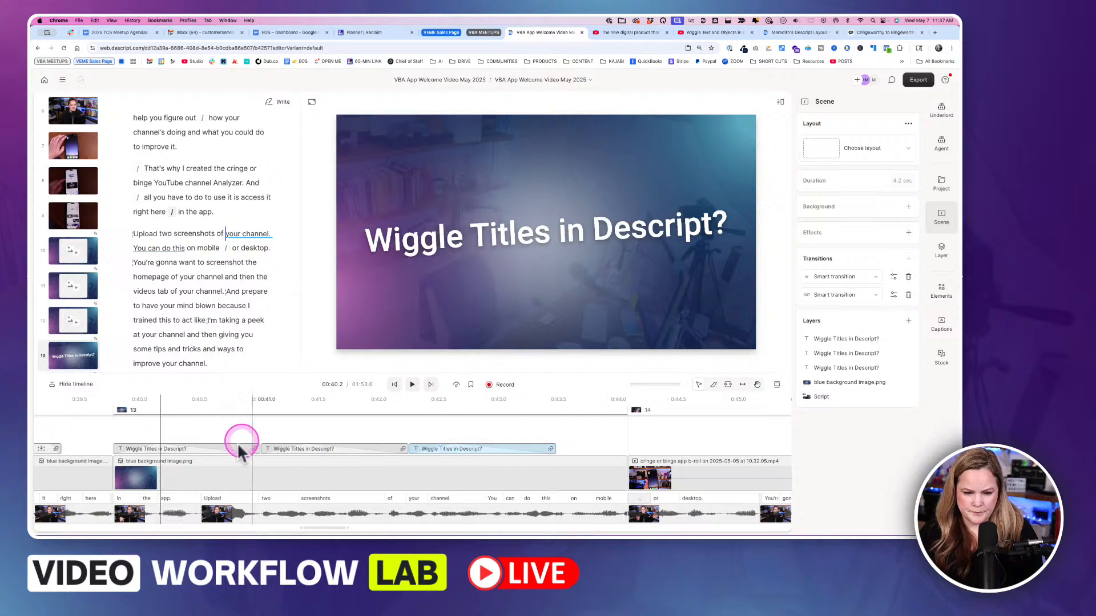
Remove the Reveal out animation from the first of the three title layers
{"action": "left_click", "coordinate": [200, 450]}
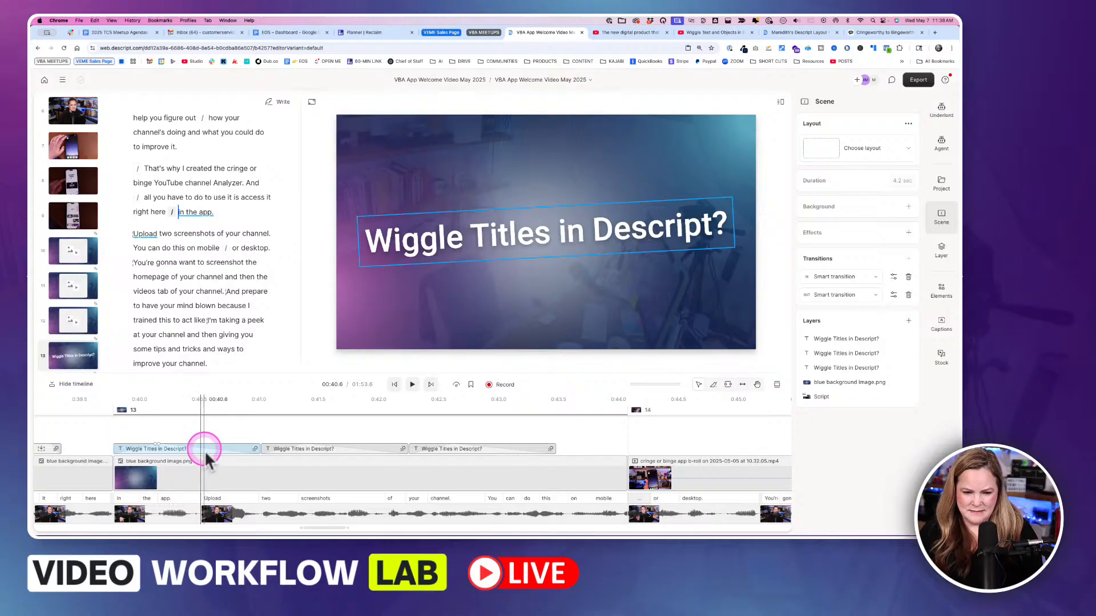
{"action": "right_click", "coordinate": [202, 451]}
{"action": "left_click", "coordinate": [197, 450]}
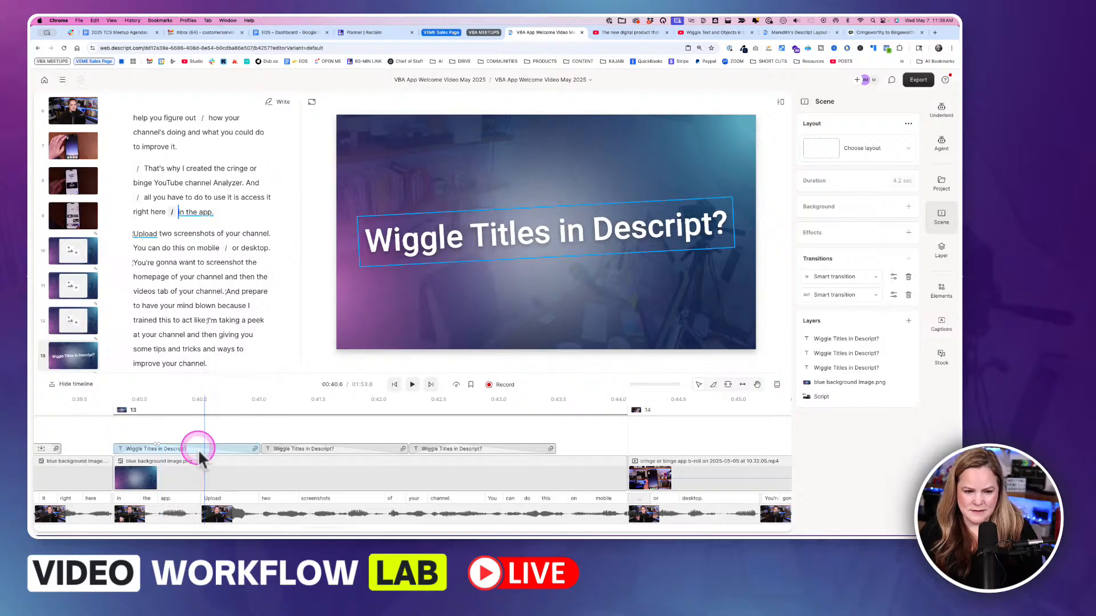
{"action": "left_click", "coordinate": [557, 243]}
{"action": "left_click", "coordinate": [600, 188]}
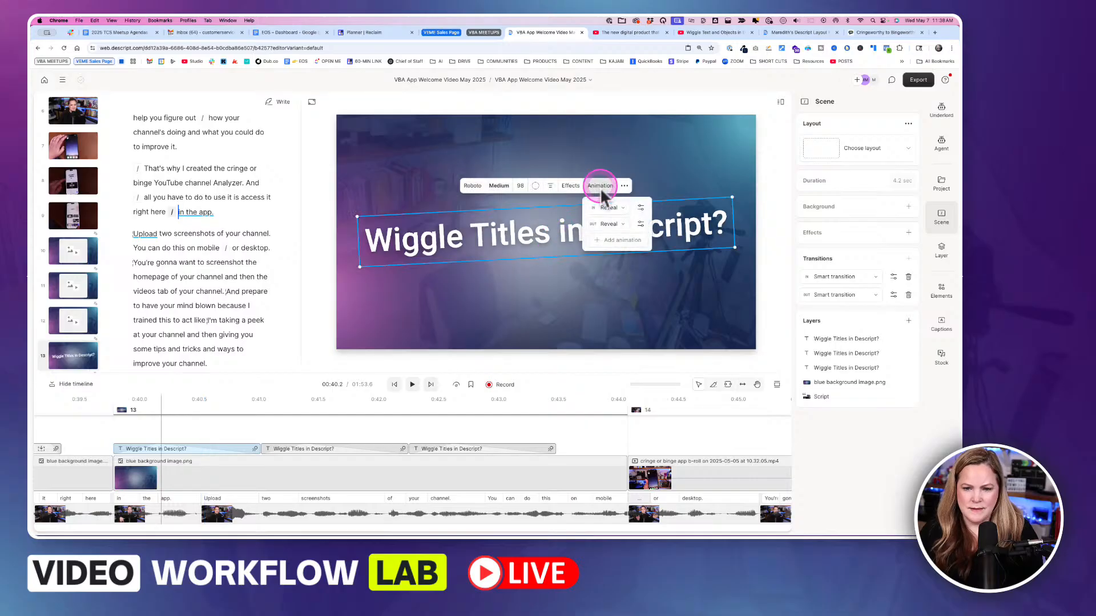
{"action": "left_click", "coordinate": [620, 224]}
{"action": "left_click", "coordinate": [625, 228]}
{"action": "left_click", "coordinate": [641, 224]}
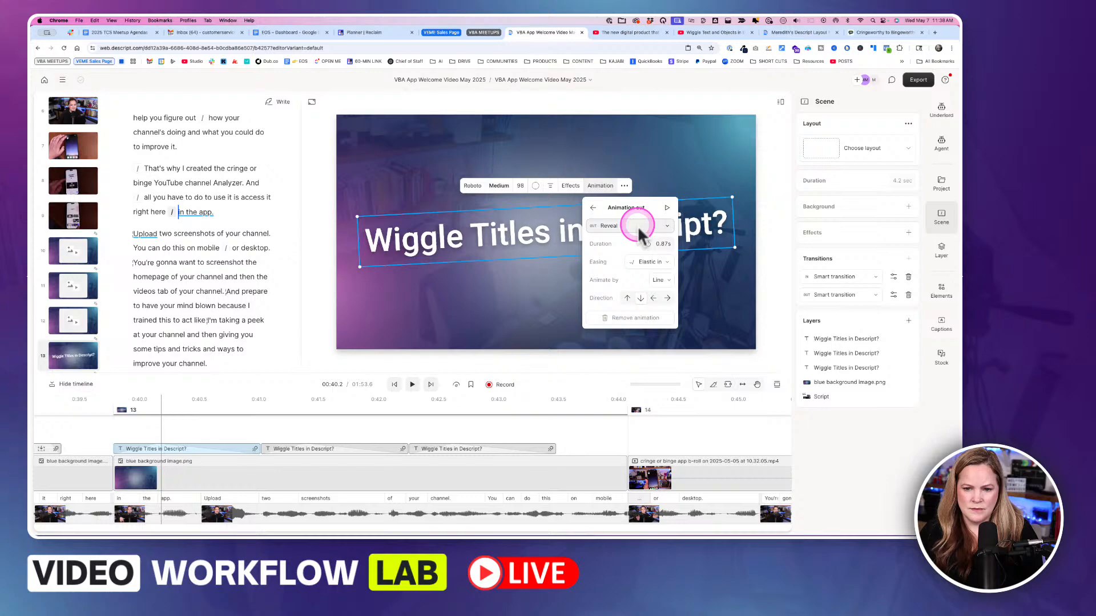
{"action": "left_click", "coordinate": [620, 319]}
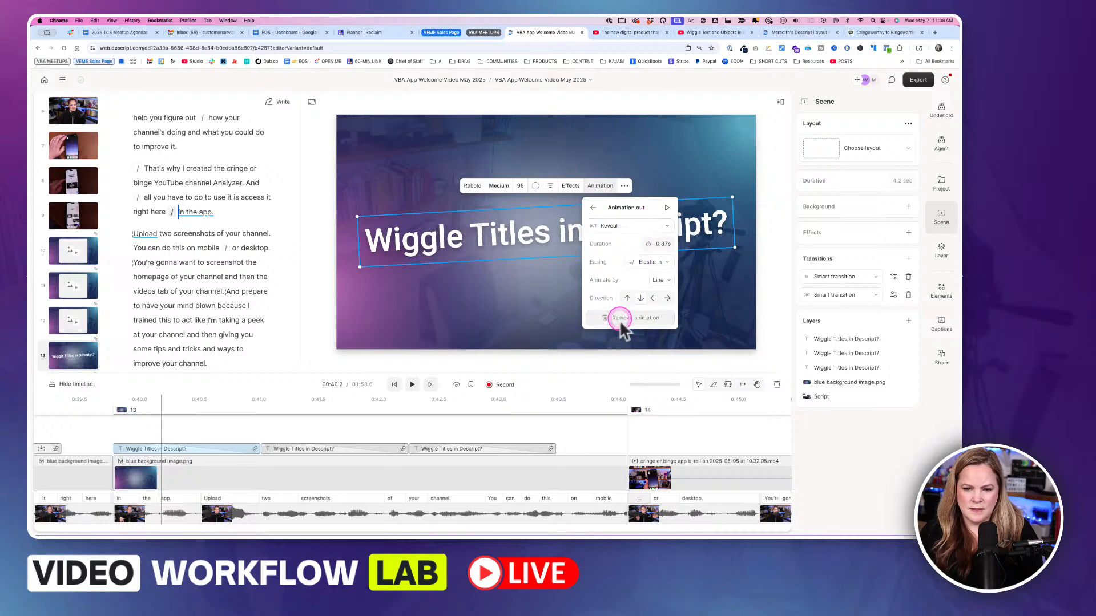
Play scene 13 from its start to review the first title without its out animation
{"action": "left_click", "coordinate": [133, 449]}
{"action": "left_click", "coordinate": [106, 441]}
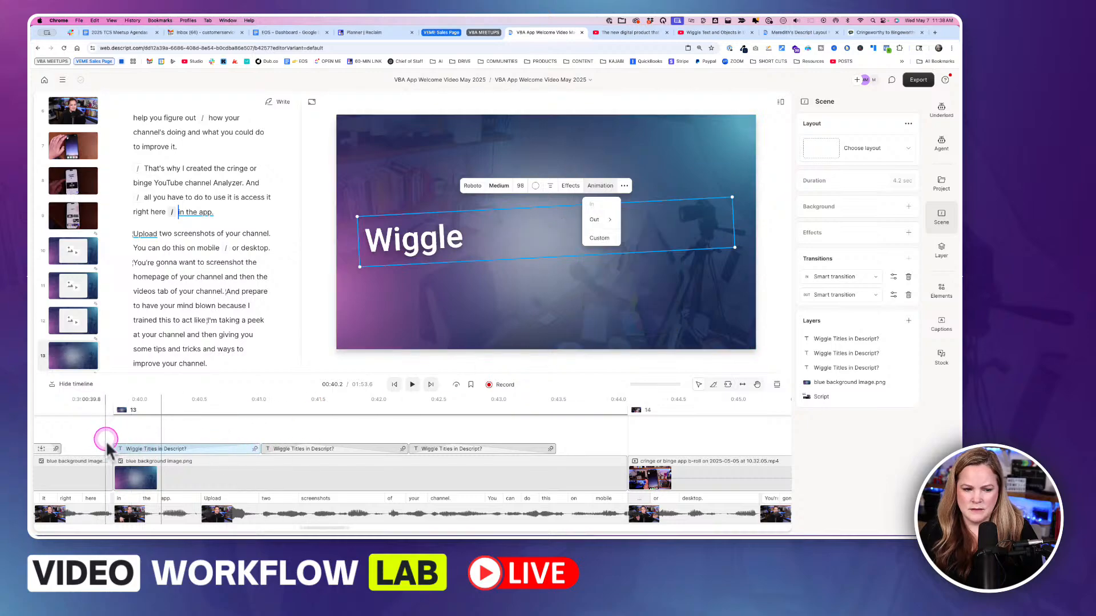
{"action": "key", "text": "space"}
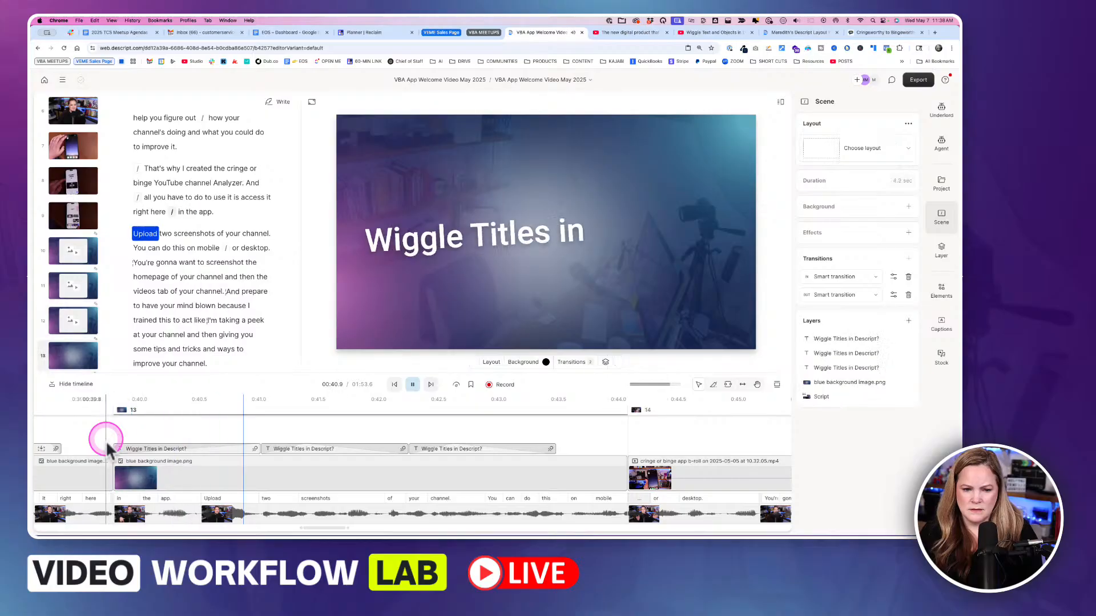
Lengthen the in animation of the second title layer to about 0.93 s on the timeline
{"action": "left_click", "coordinate": [316, 450]}
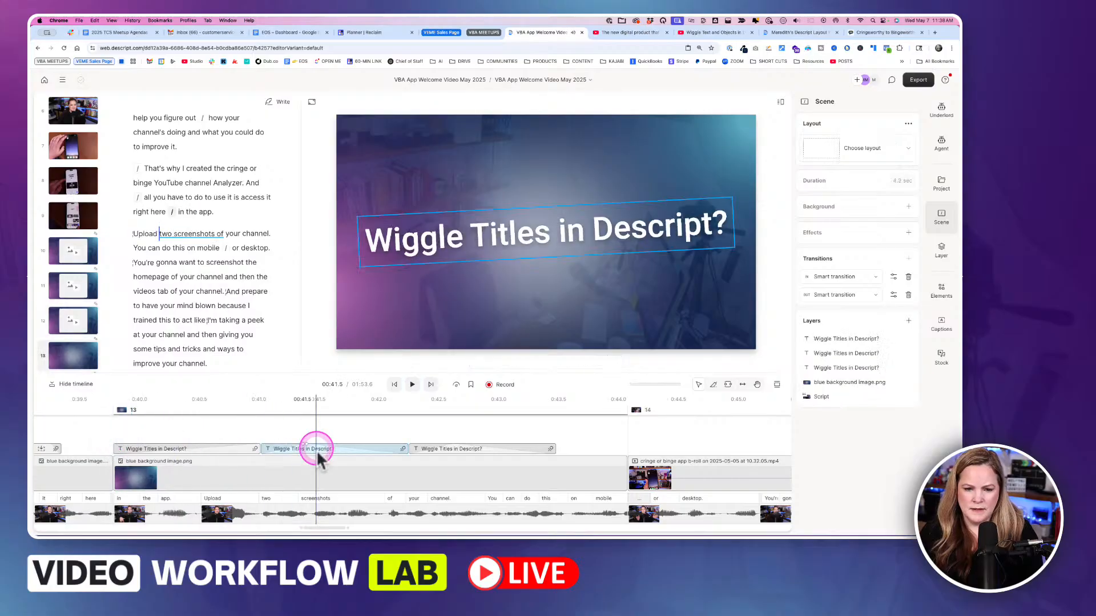
{"action": "left_click_drag", "start_coordinate": [316, 450], "coordinate": [339, 450]}
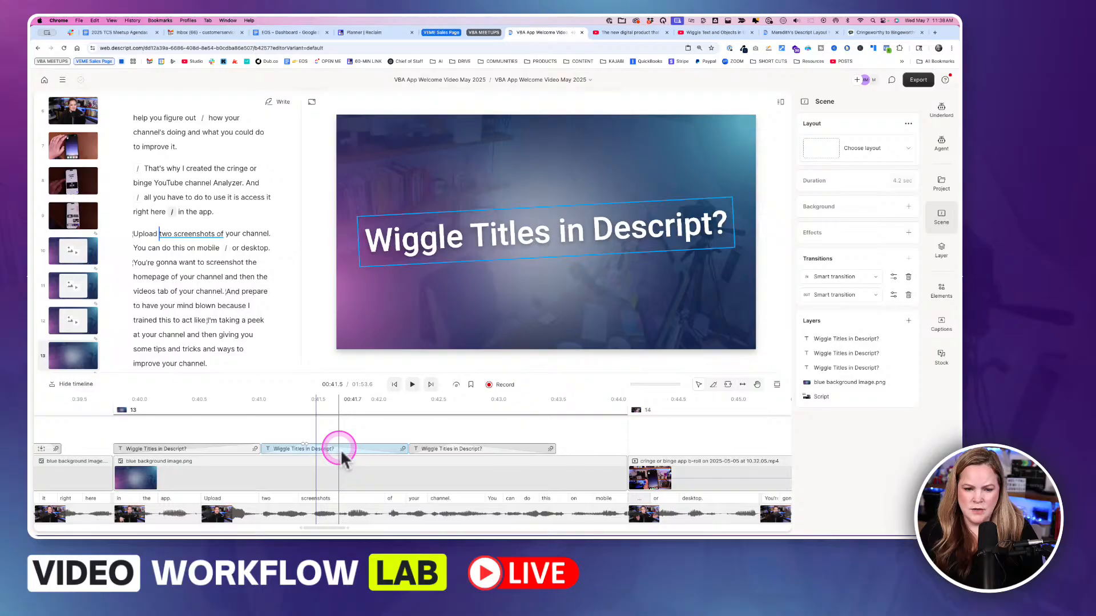
{"action": "left_click_drag", "start_coordinate": [308, 443], "coordinate": [337, 452]}
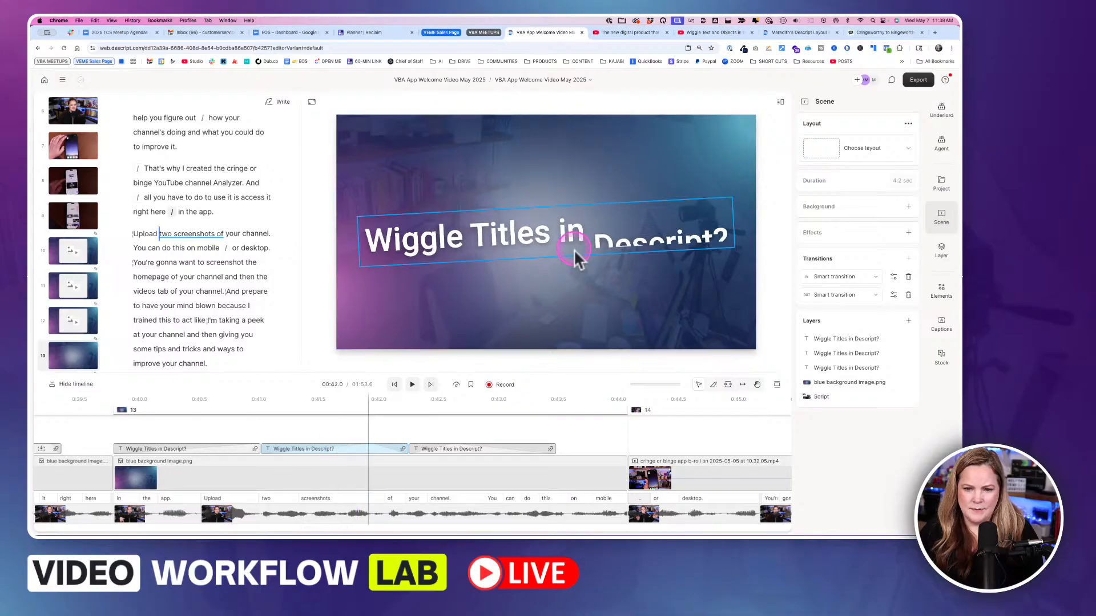
Change the second title's in animation to Scale with Elastic out easing and a 95% scale
{"action": "left_click", "coordinate": [579, 218]}
{"action": "left_click", "coordinate": [601, 185]}
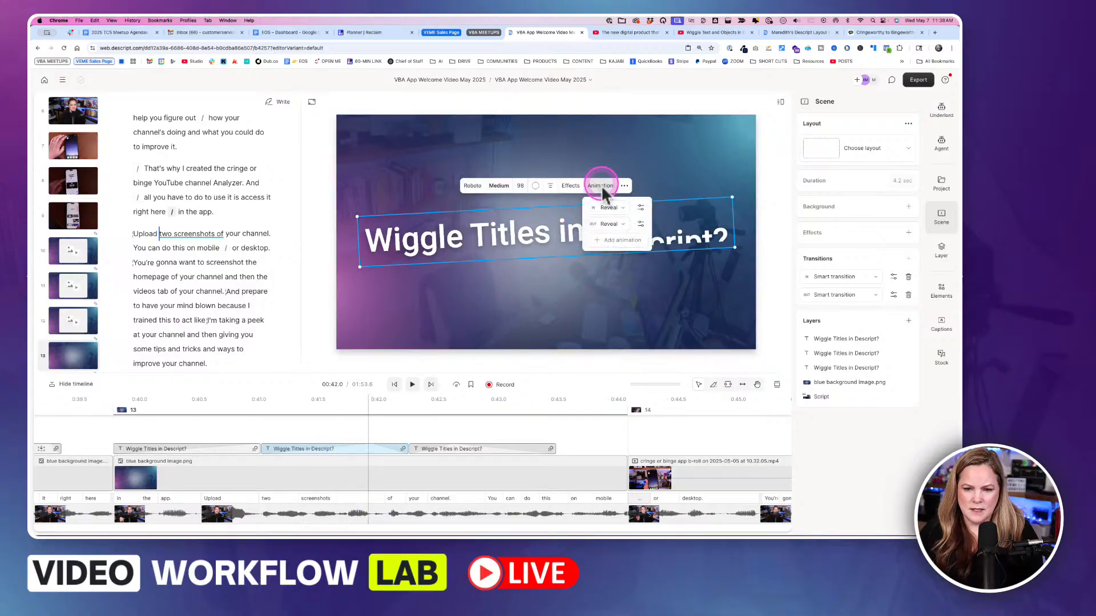
{"action": "left_click", "coordinate": [643, 207]}
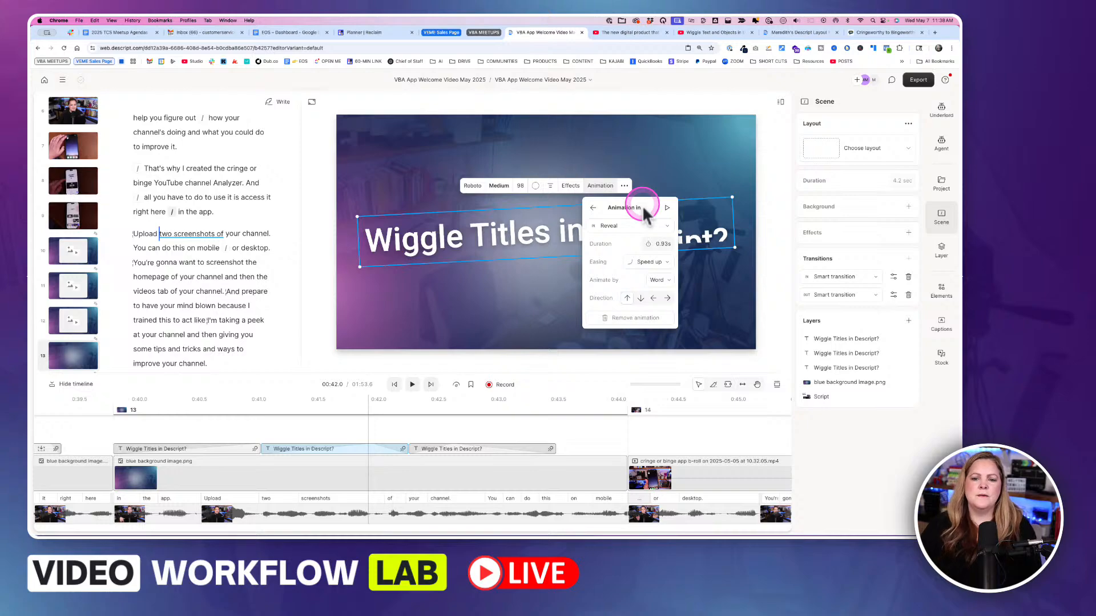
{"action": "left_click", "coordinate": [639, 226]}
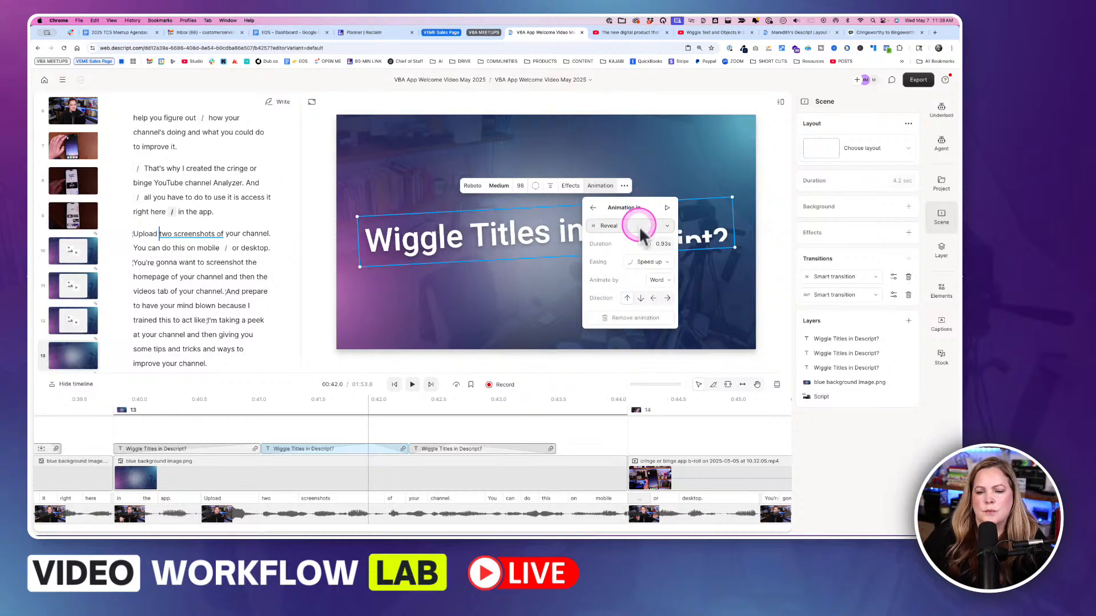
{"action": "left_click", "coordinate": [641, 227]}
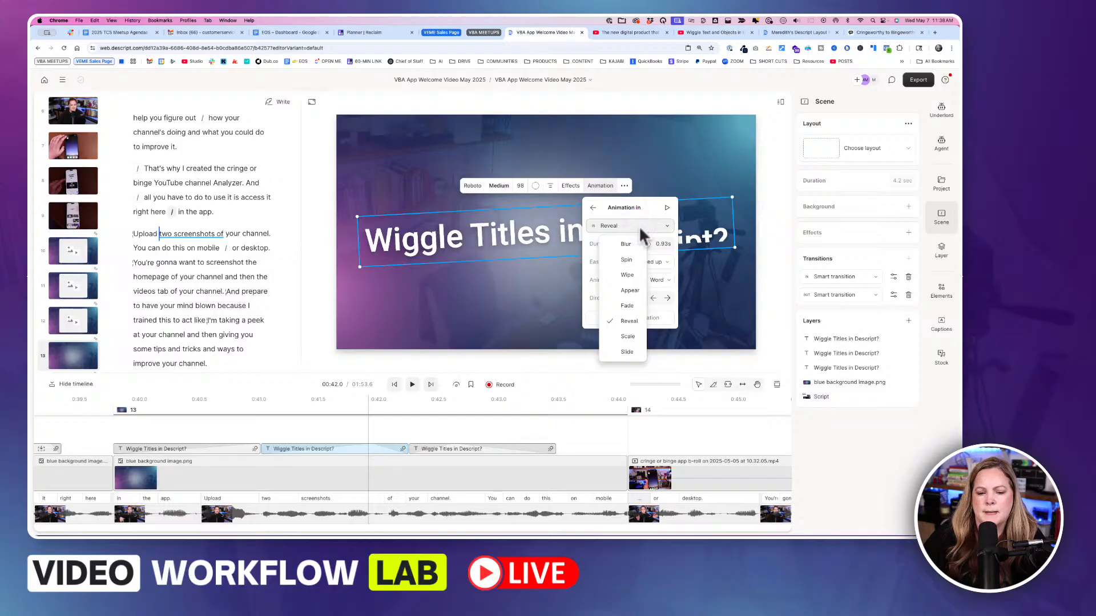
{"action": "left_click", "coordinate": [627, 336]}
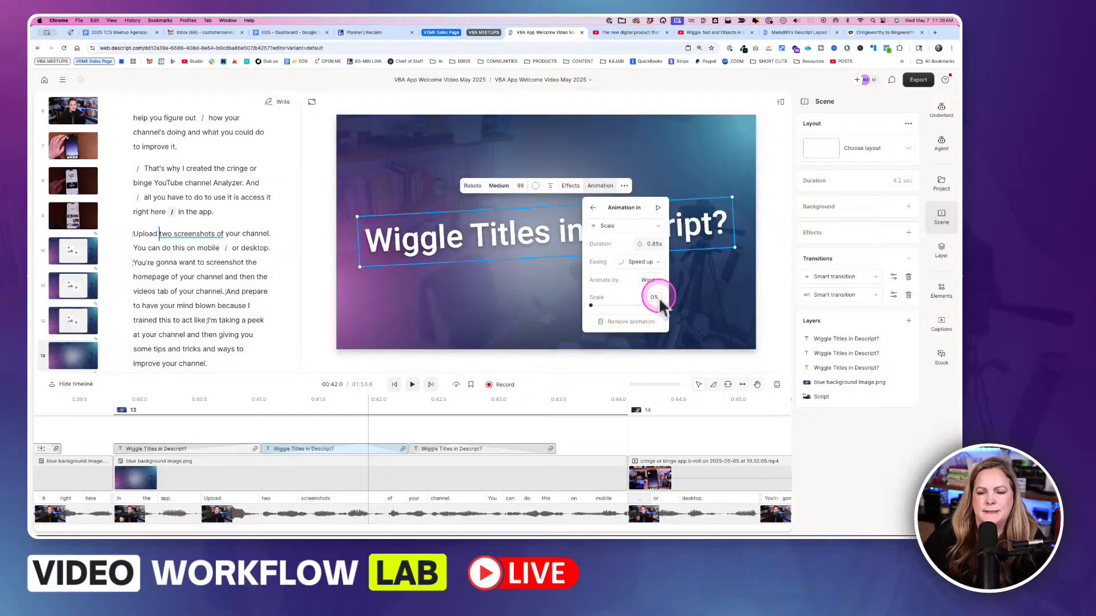
{"action": "left_click", "coordinate": [655, 263]}
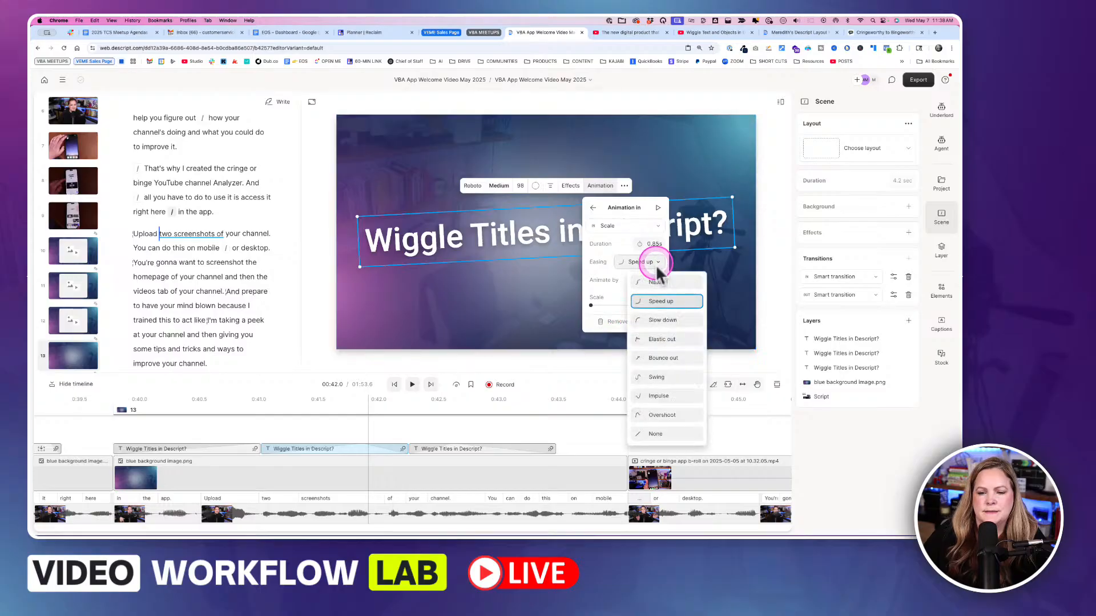
{"action": "left_click", "coordinate": [668, 339]}
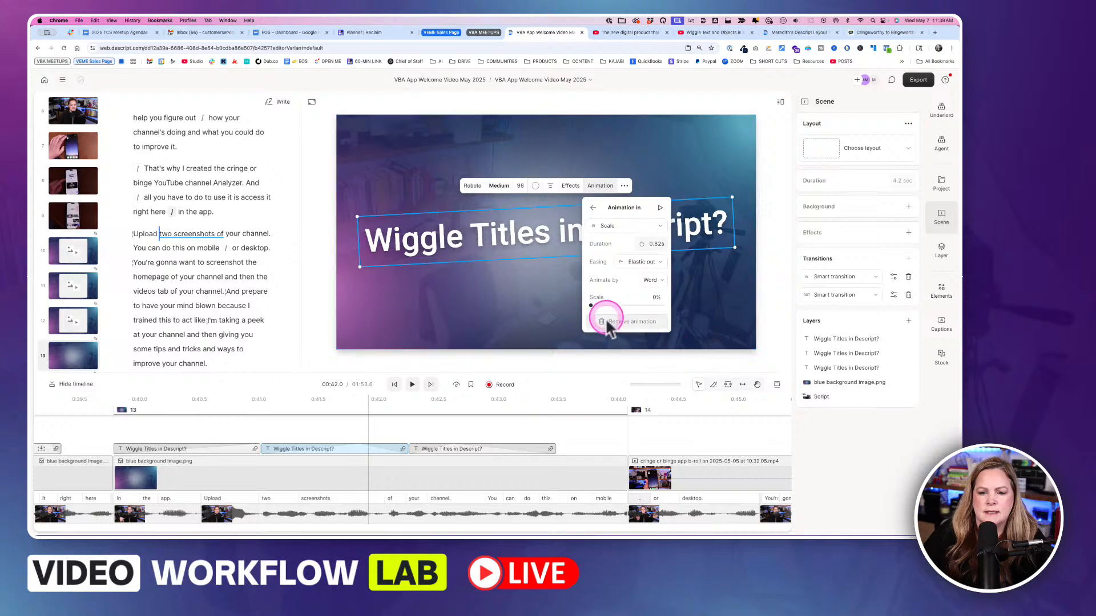
{"action": "mouse_move", "coordinate": [595, 313]}
{"action": "left_mouse_down"}
{"action": "mouse_move", "coordinate": [626, 313]}
{"action": "mouse_move", "coordinate": [608, 314]}
{"action": "left_mouse_up"}
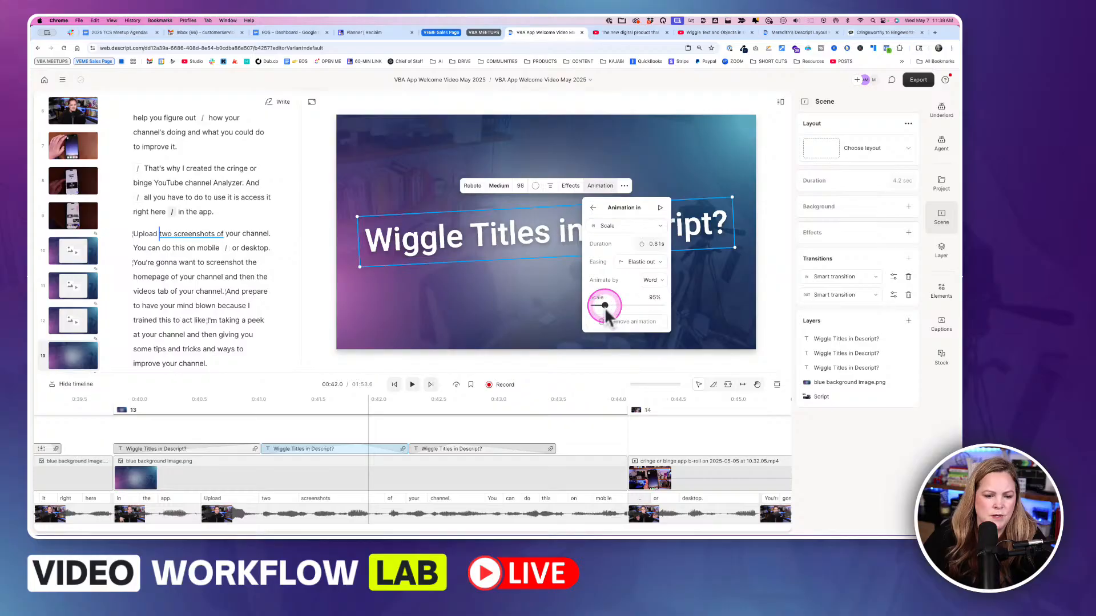
{"action": "left_click", "coordinate": [593, 208]}
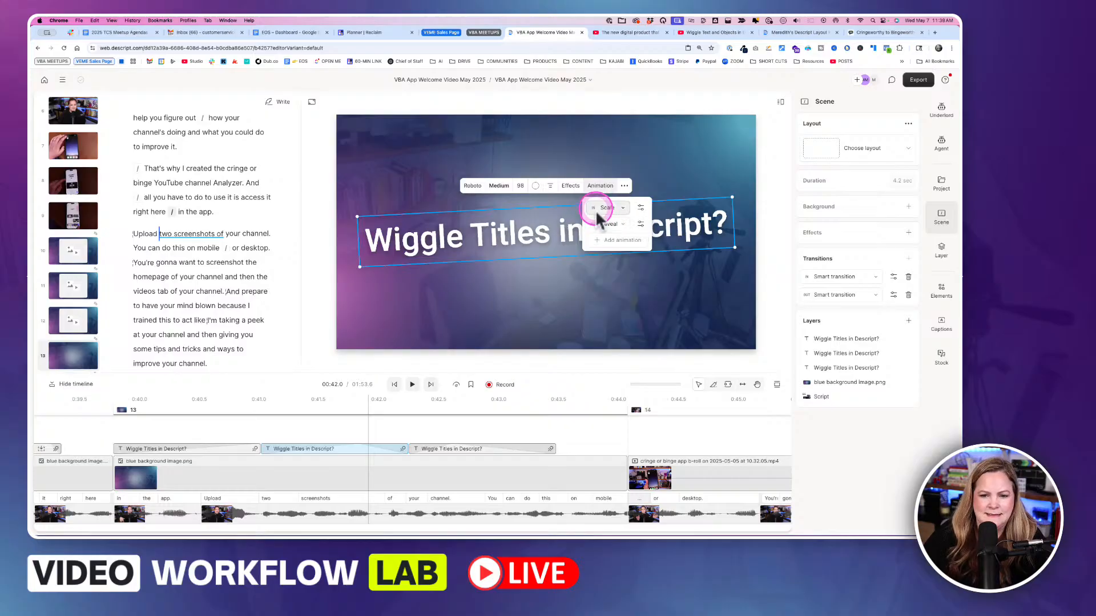
Change the second title's out animation to Scale, keep the Elastic in easing, and set the scale to 100%
{"action": "left_click", "coordinate": [622, 225]}
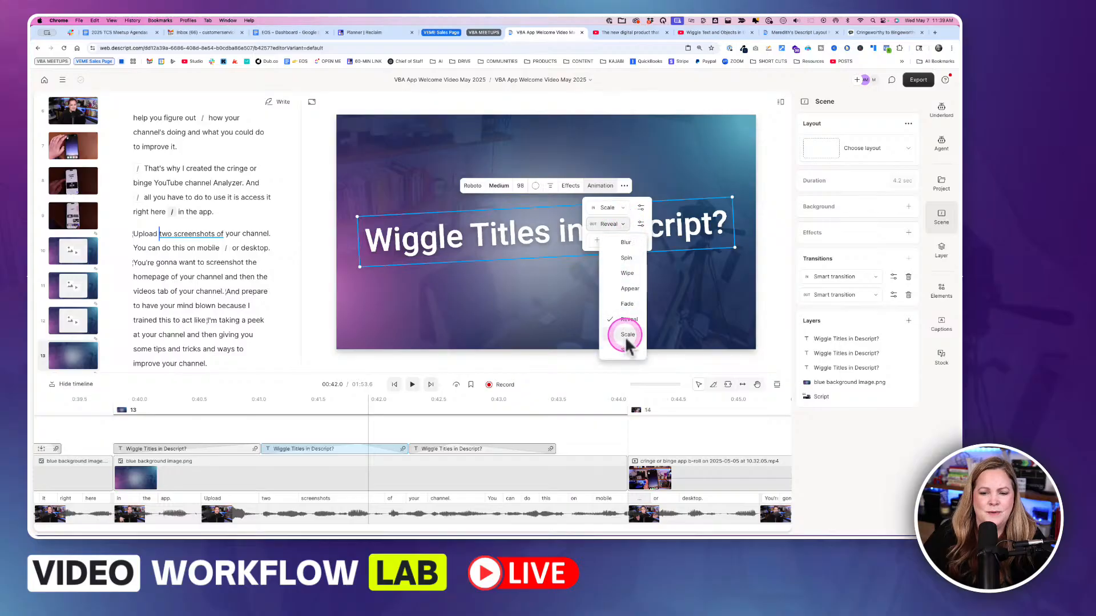
{"action": "left_click", "coordinate": [628, 335]}
{"action": "left_click", "coordinate": [638, 224]}
{"action": "left_click", "coordinate": [645, 262]}
{"action": "left_click", "coordinate": [649, 263]}
{"action": "left_click_drag", "start_coordinate": [590, 306], "coordinate": [612, 306]}
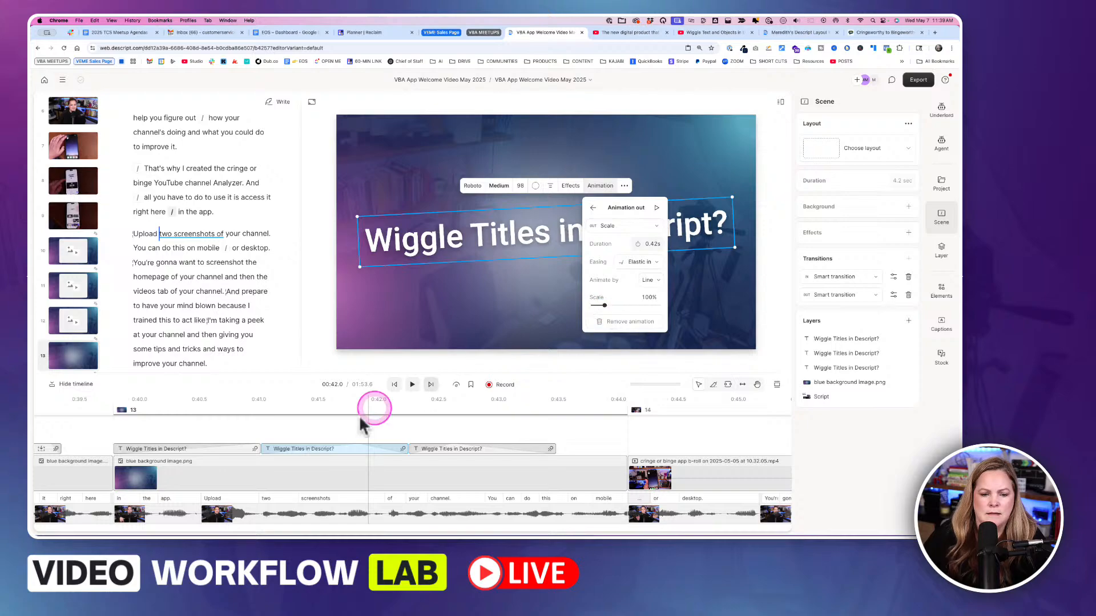
Play from the end of the first title into the second to review the Scale animations
{"action": "mouse_move", "coordinate": [233, 428]}
{"action": "left_mouse_down"}
{"action": "mouse_move", "coordinate": [327, 437]}
{"action": "mouse_move", "coordinate": [231, 443]}
{"action": "left_mouse_up"}
{"action": "key", "text": "space"}
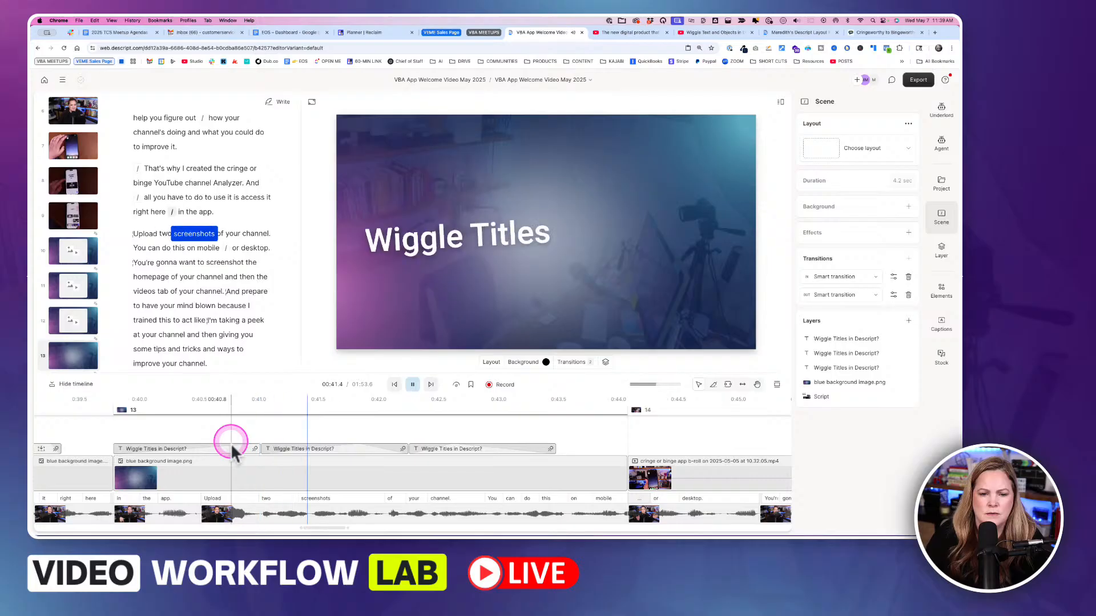
{"action": "key", "text": "space"}
Set the second title's Scale in animation to animate by Character
{"action": "left_click", "coordinate": [355, 449]}
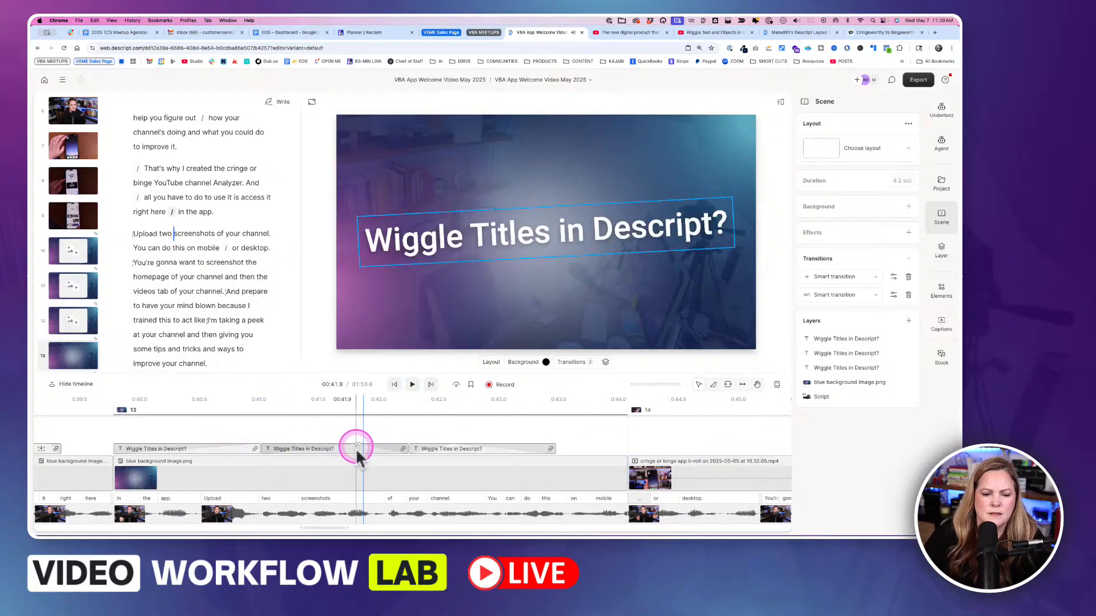
{"action": "left_click", "coordinate": [530, 244]}
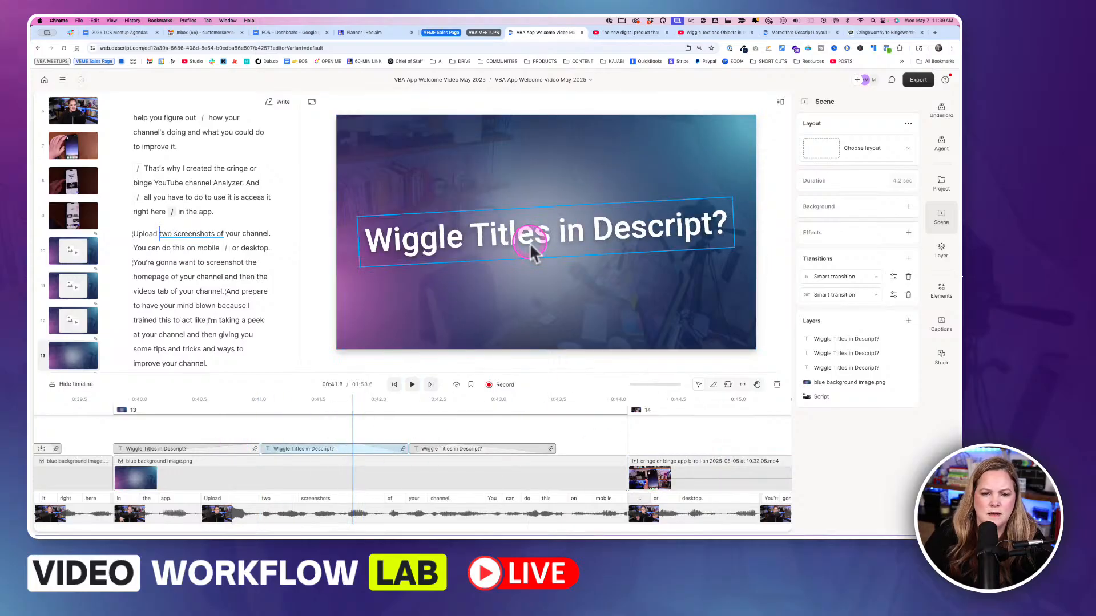
{"action": "left_click", "coordinate": [600, 186]}
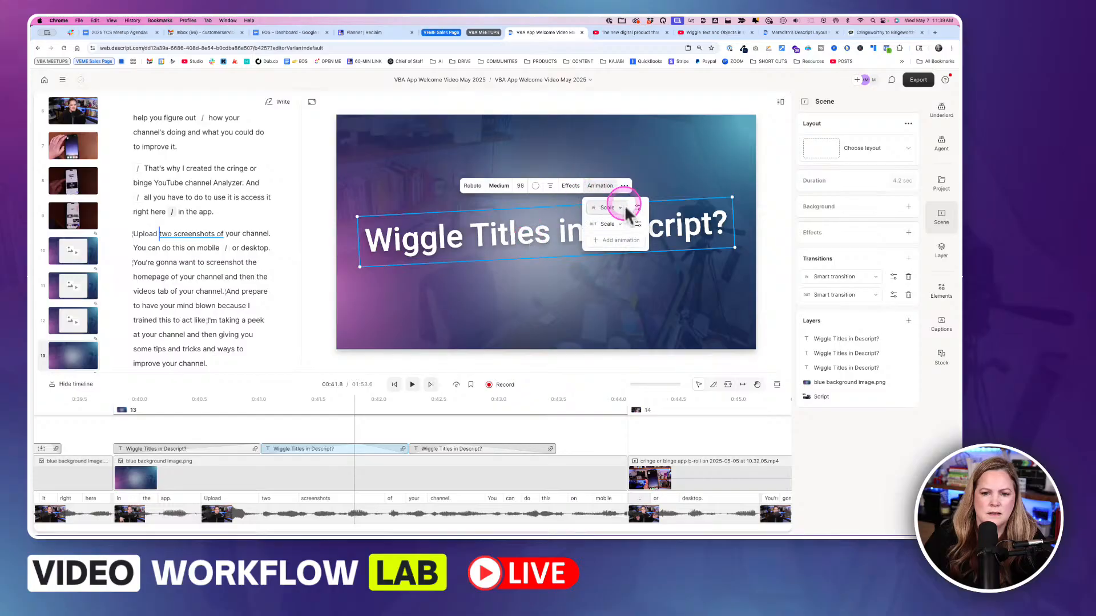
{"action": "left_click", "coordinate": [638, 208]}
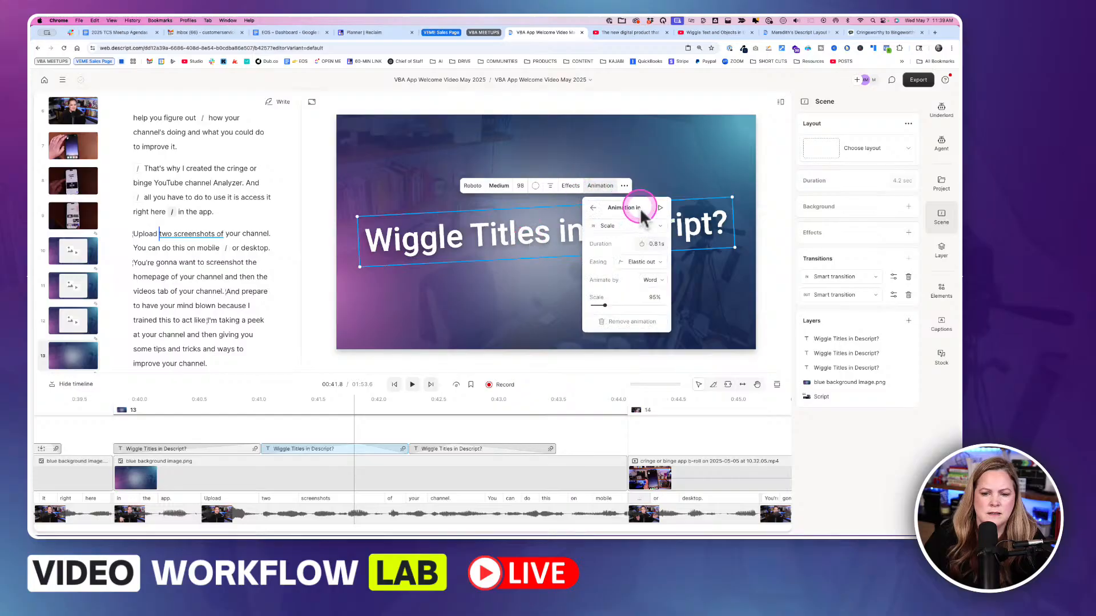
{"action": "left_click", "coordinate": [655, 280]}
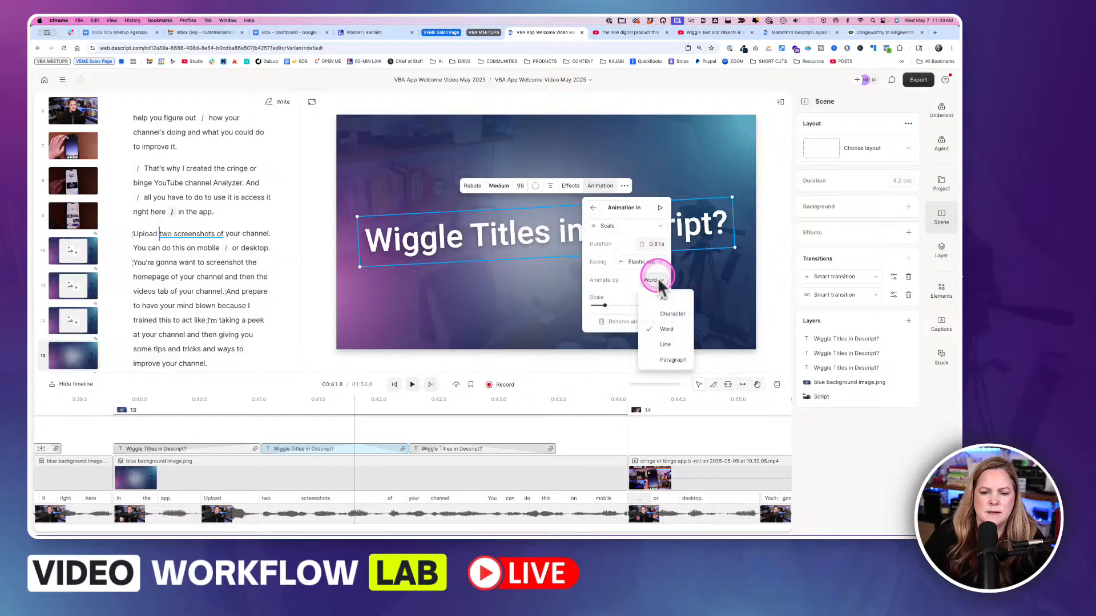
{"action": "left_click", "coordinate": [668, 317]}
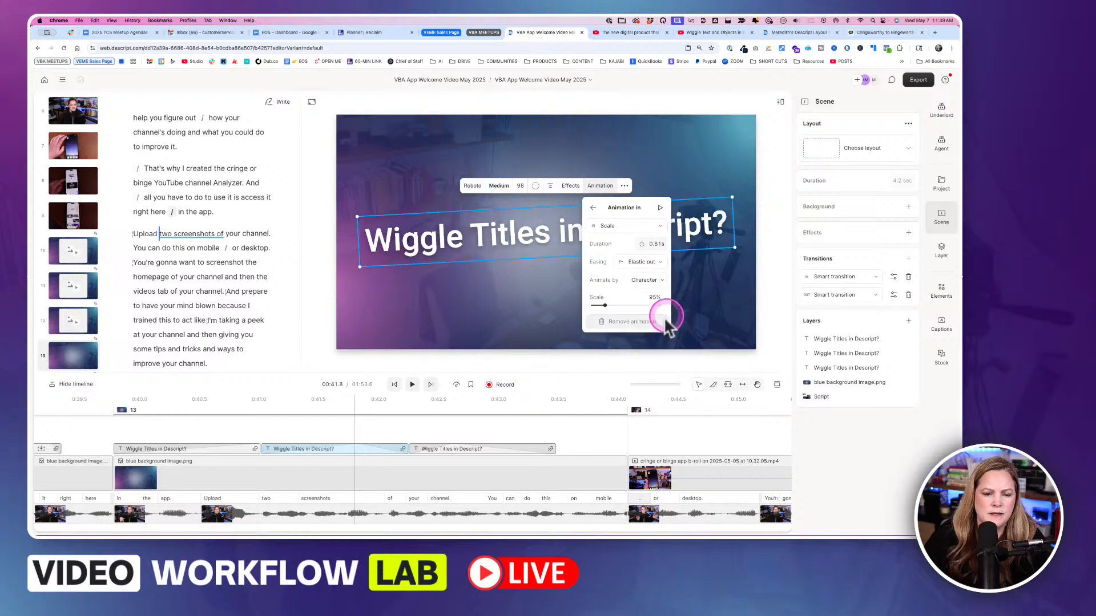
Set the second title's Scale out animation to animate by Character
{"action": "left_click", "coordinate": [592, 207]}
{"action": "left_click", "coordinate": [611, 225]}
{"action": "left_click", "coordinate": [637, 223]}
{"action": "left_click", "coordinate": [638, 224]}
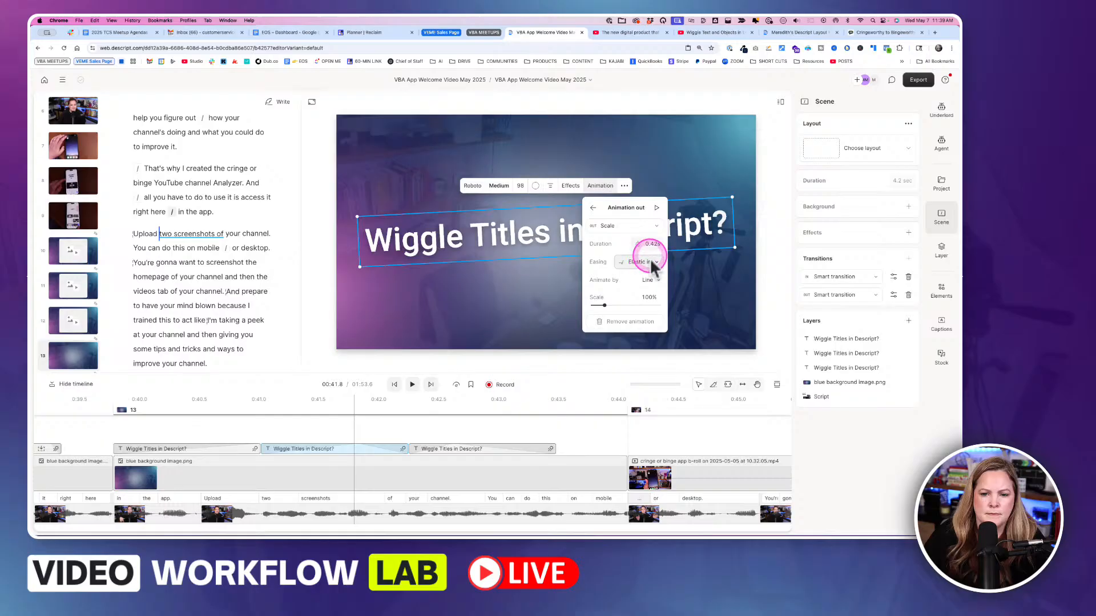
{"action": "left_click", "coordinate": [650, 280]}
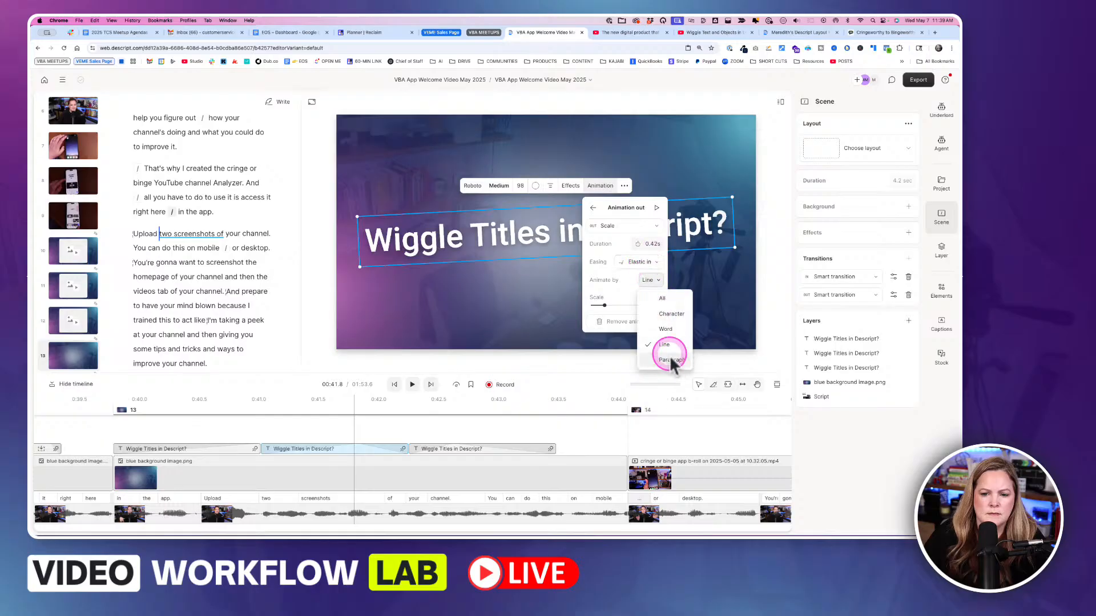
{"action": "left_click", "coordinate": [669, 314]}
Play and scrub the second title from about 0:41.0 to review the character-by-character animation
{"action": "left_click", "coordinate": [253, 415]}
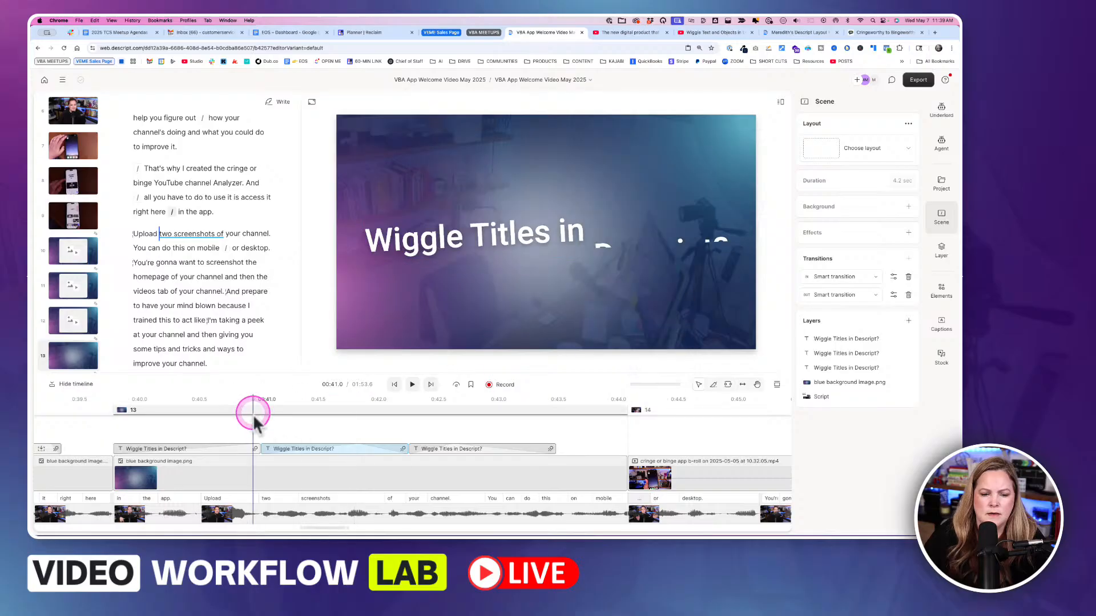
{"action": "key", "text": "space"}
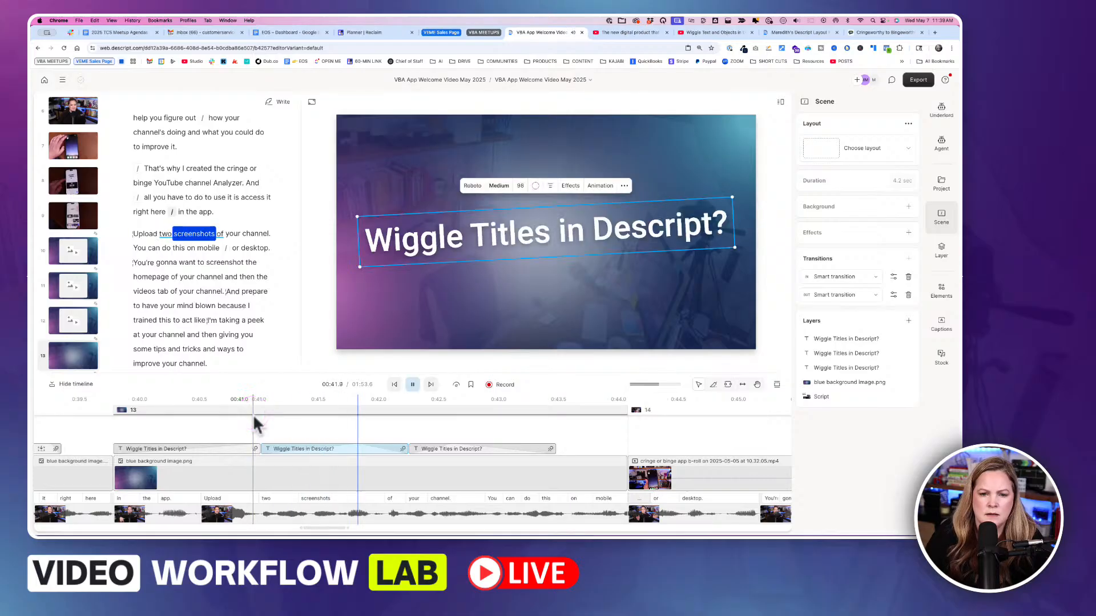
{"action": "key", "text": "space"}
{"action": "left_click_drag", "start_coordinate": [249, 399], "coordinate": [343, 407]}
Open the second title's in animation settings to check its type, duration, easing and scale
{"action": "left_click", "coordinate": [562, 277]}
{"action": "left_click", "coordinate": [581, 235]}
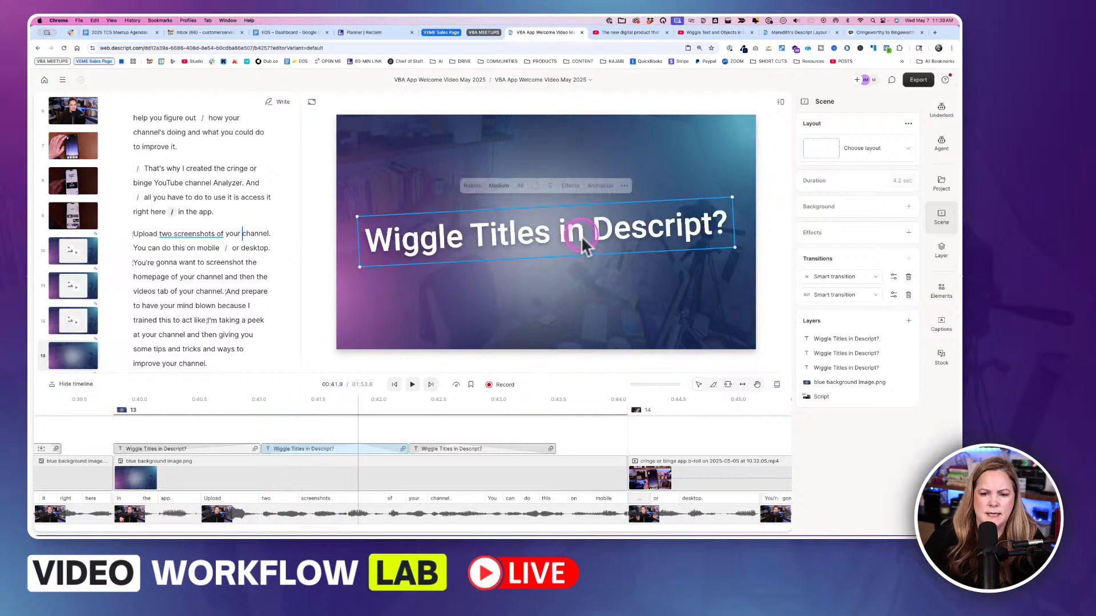
{"action": "left_click", "coordinate": [600, 186]}
{"action": "left_click", "coordinate": [619, 208]}
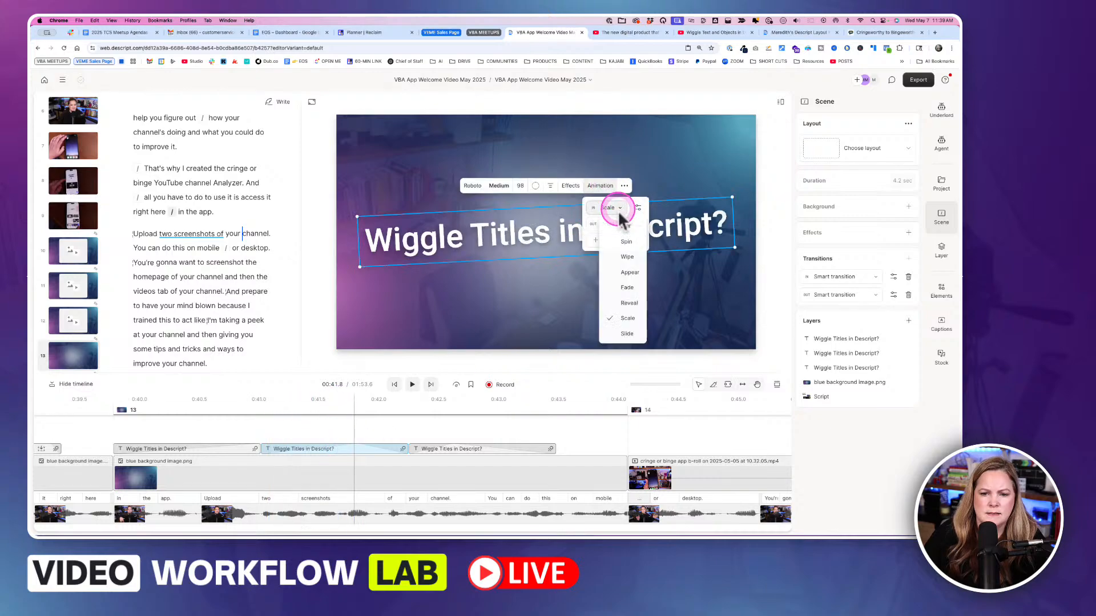
{"action": "left_click", "coordinate": [639, 209]}
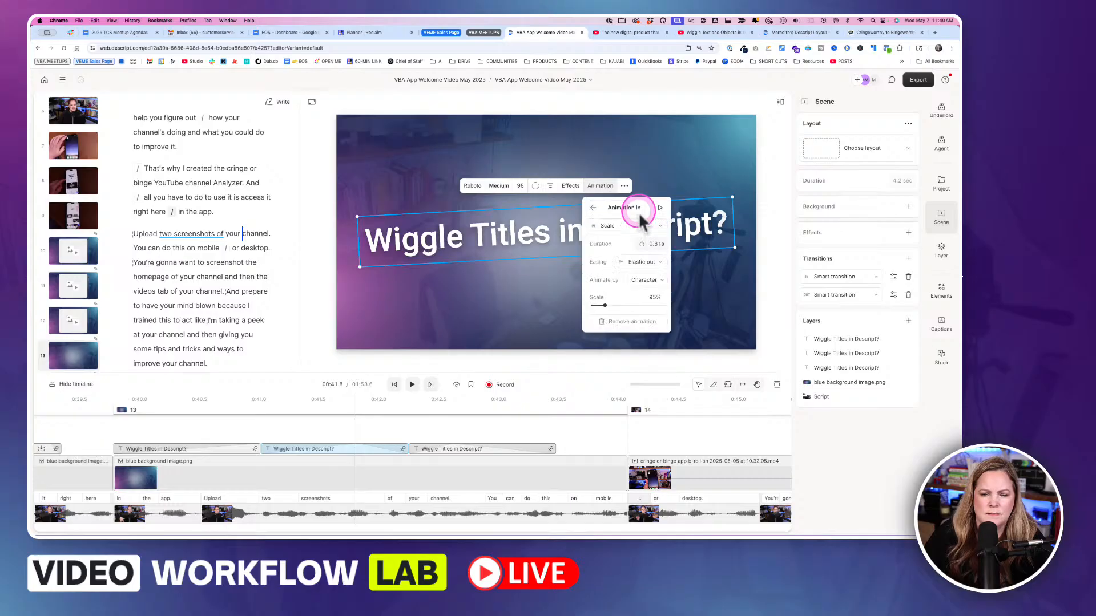
Scrub through the opening of the second title and preview its Scale in animation
{"action": "left_click", "coordinate": [272, 404]}
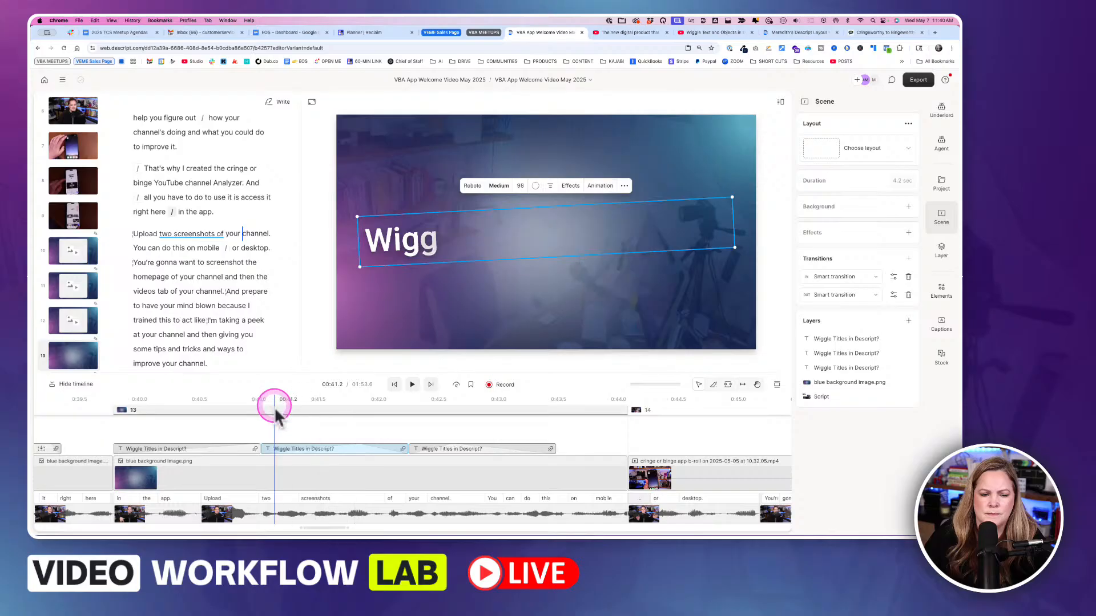
{"action": "left_click", "coordinate": [269, 405]}
{"action": "left_click_drag", "start_coordinate": [271, 407], "coordinate": [334, 407]}
{"action": "left_click", "coordinate": [600, 186]}
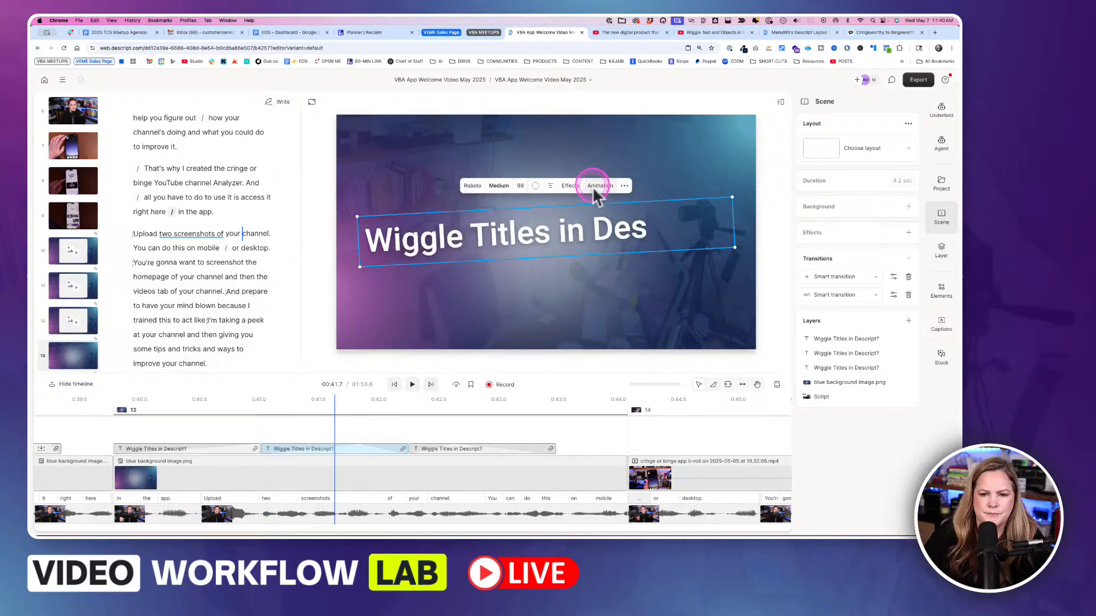
{"action": "left_click", "coordinate": [640, 212]}
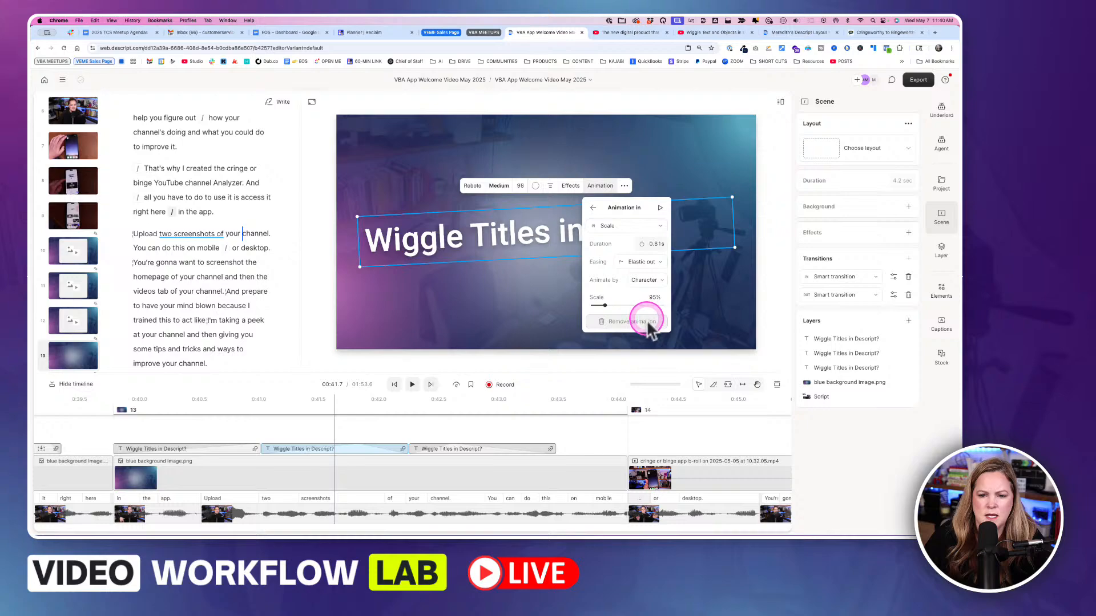
{"action": "left_click", "coordinate": [661, 209]}
{"action": "left_click", "coordinate": [643, 230]}
Undo the recent animation changes made to the second title layer
{"action": "left_click", "coordinate": [322, 452]}
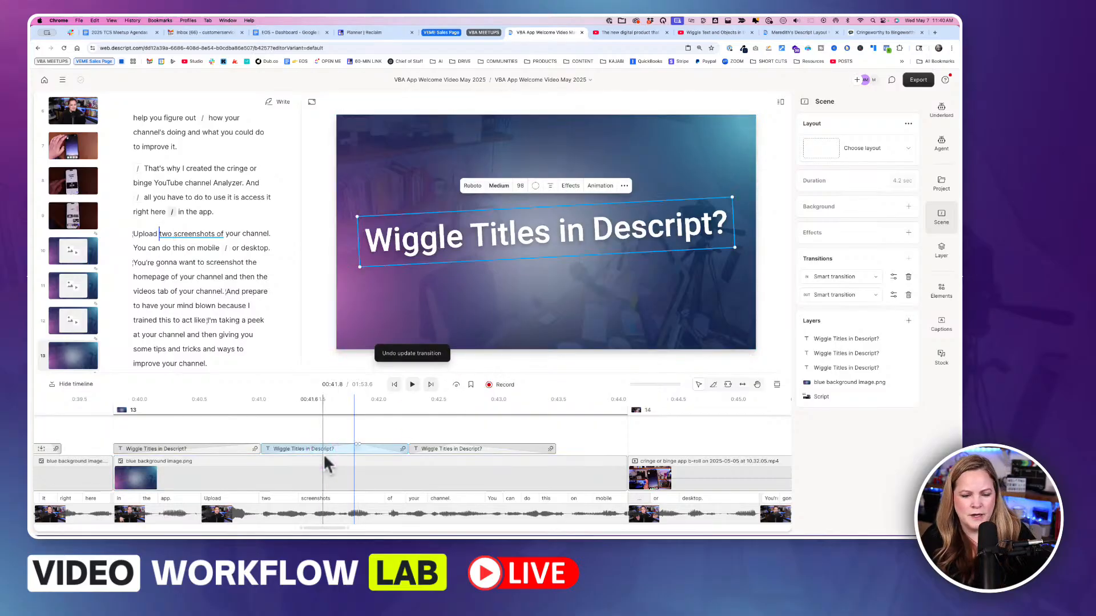
{"action": "key", "text": "super+z"}
{"action": "key", "text": "super+z"}
{"action": "key", "text": "super+z"}
{"action": "key", "text": "super+z"}
{"action": "key", "text": "super+z"}
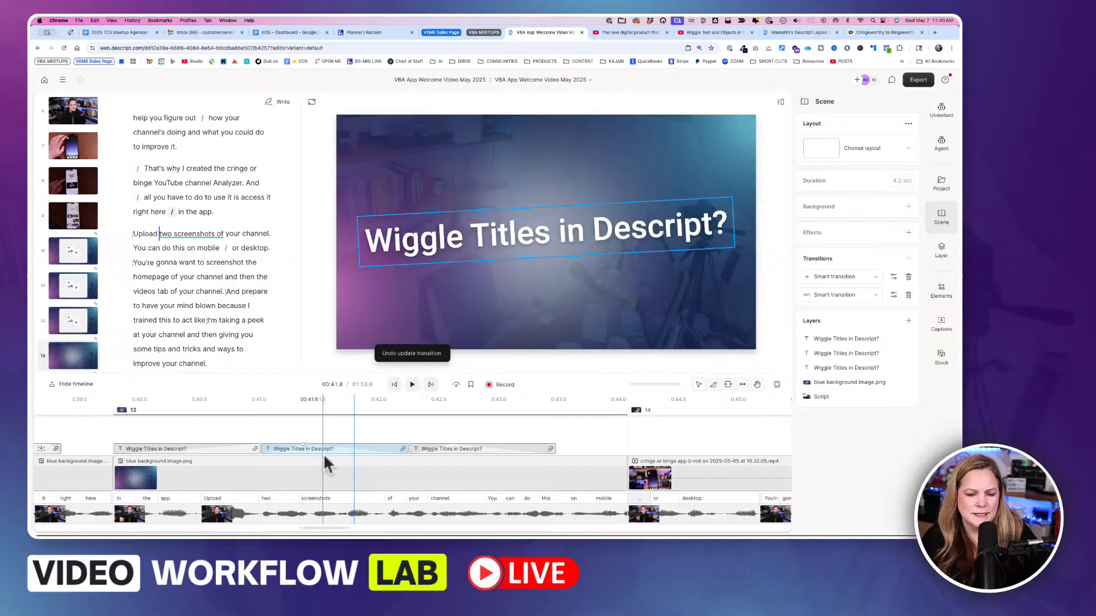
Undo the title duplication and trimming back to one "Wiggle Titles in Descript?" layer spanning scene 13
{"action": "key", "text": "super+z"}
{"action": "key", "text": "super+z"}
{"action": "key", "text": "super+z"}
{"action": "key", "text": "super+z"}
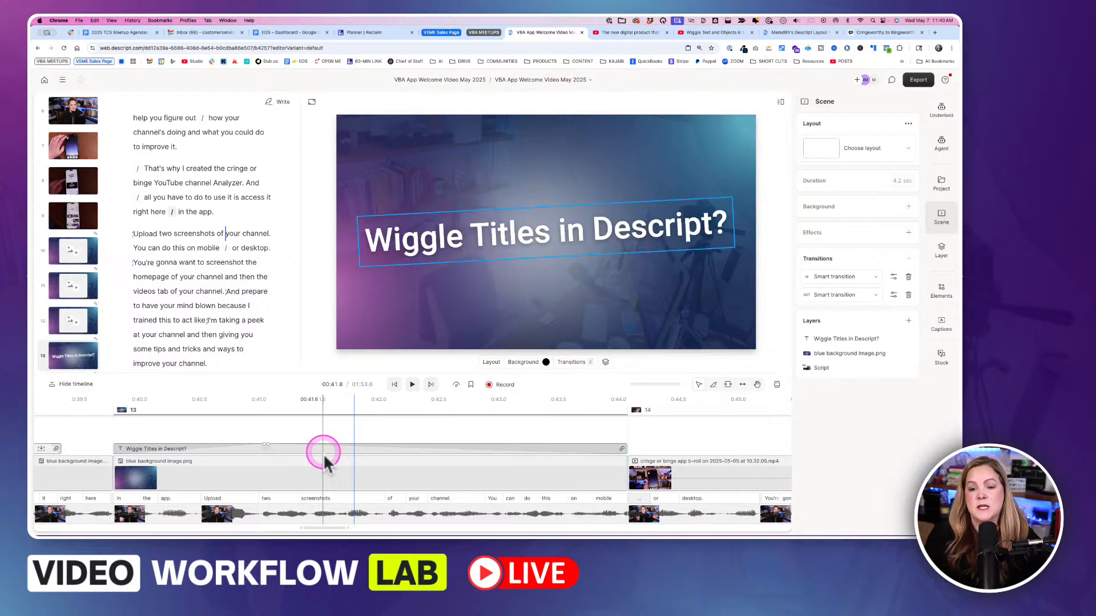
Scrub through scene 13 from just before its start to about 0:43.0 to review the title's animation
{"action": "left_click", "coordinate": [97, 440]}
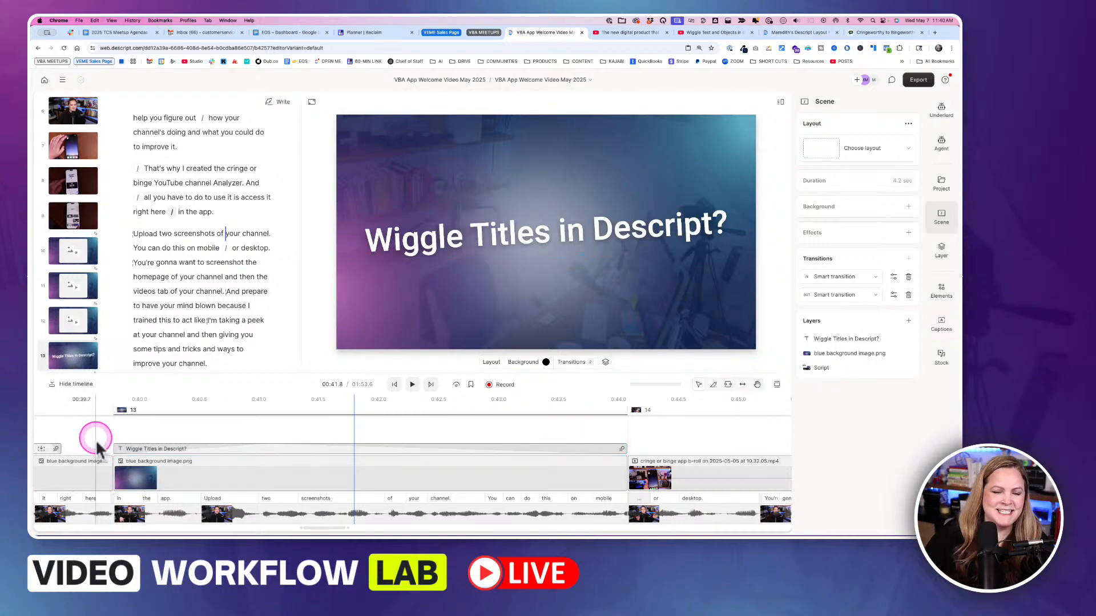
{"action": "left_click", "coordinate": [121, 440]}
{"action": "left_click_drag", "start_coordinate": [146, 437], "coordinate": [490, 429]}
{"action": "left_click", "coordinate": [489, 447]}
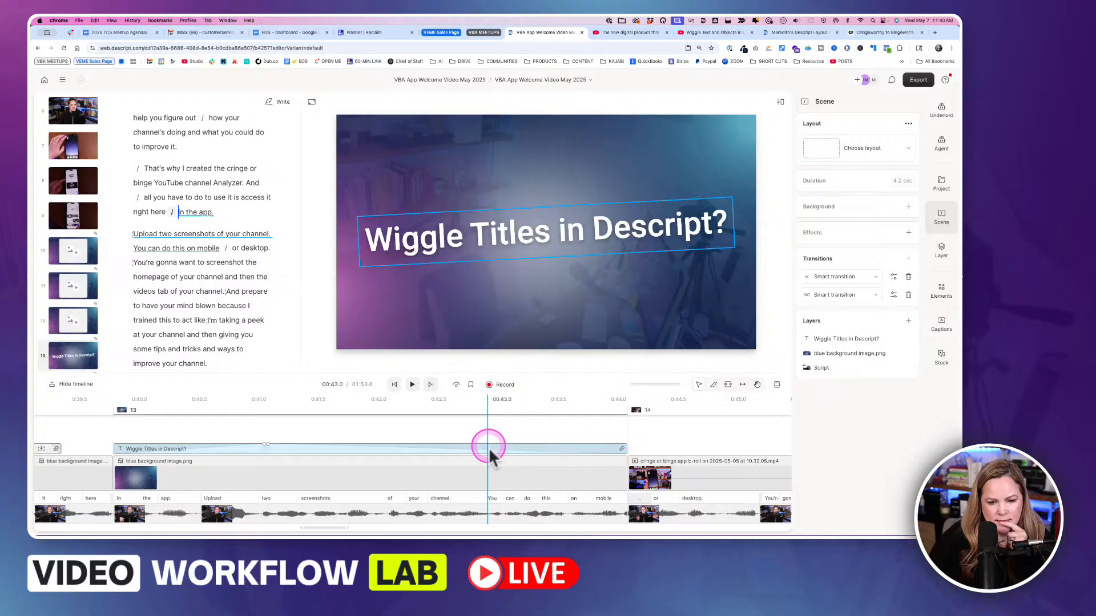
Open the animation types for the title's exit and check them against the YouTube reference video, returning to the project
{"action": "left_click", "coordinate": [596, 234]}
{"action": "left_click", "coordinate": [600, 185]}
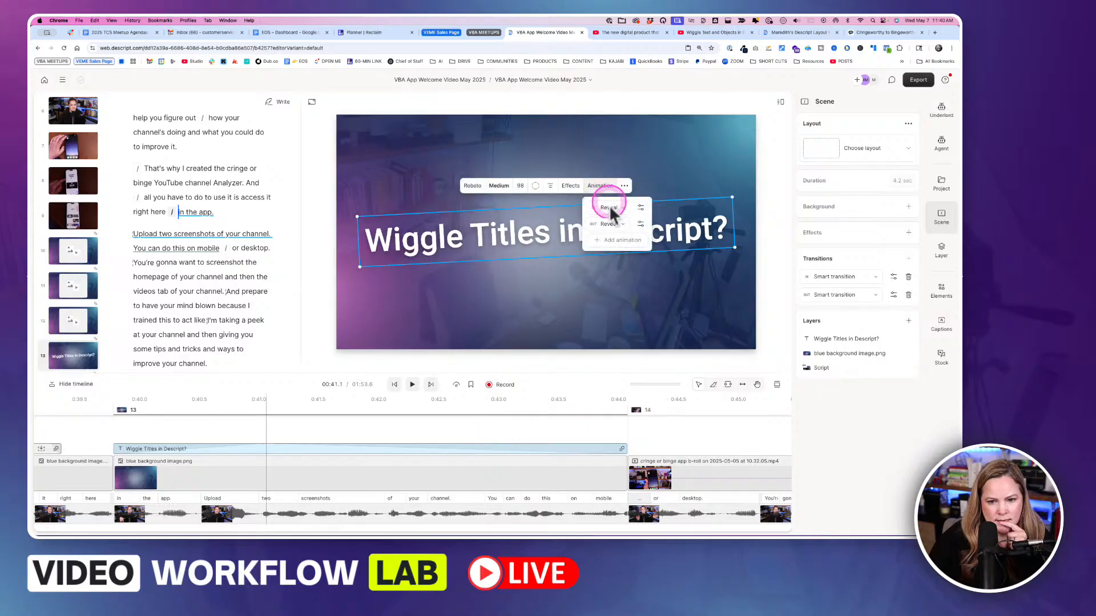
{"action": "left_click", "coordinate": [622, 224]}
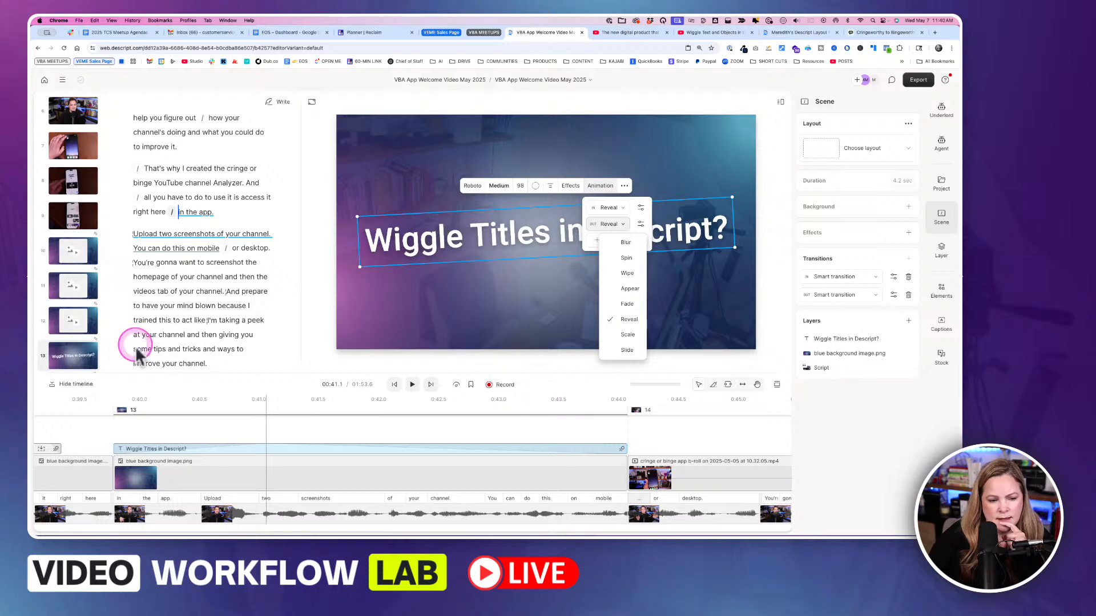
{"action": "left_click", "coordinate": [627, 33]}
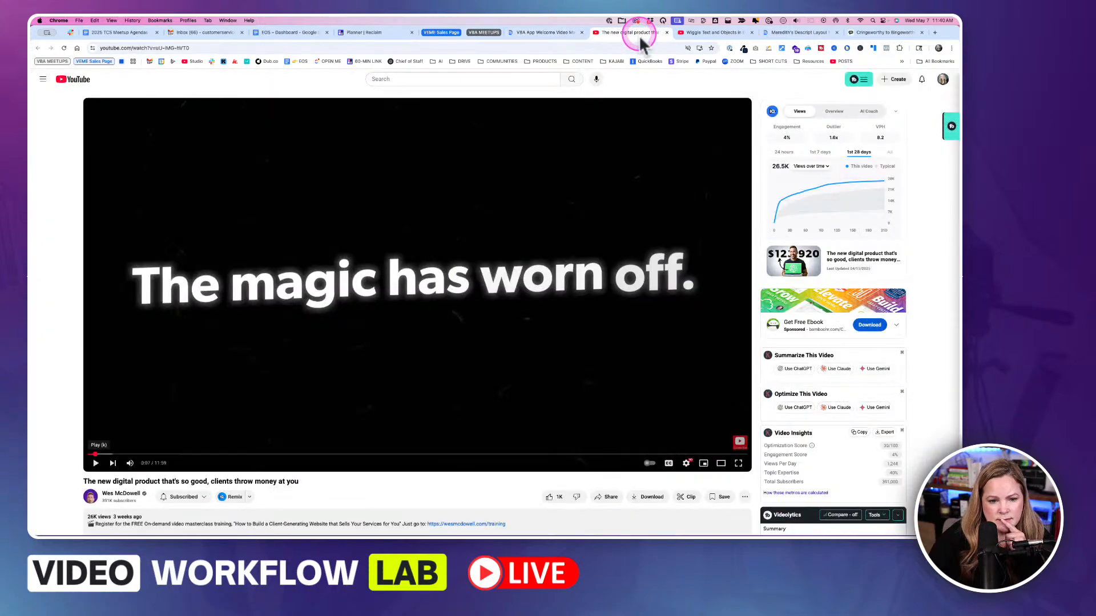
{"action": "left_click", "coordinate": [564, 33]}
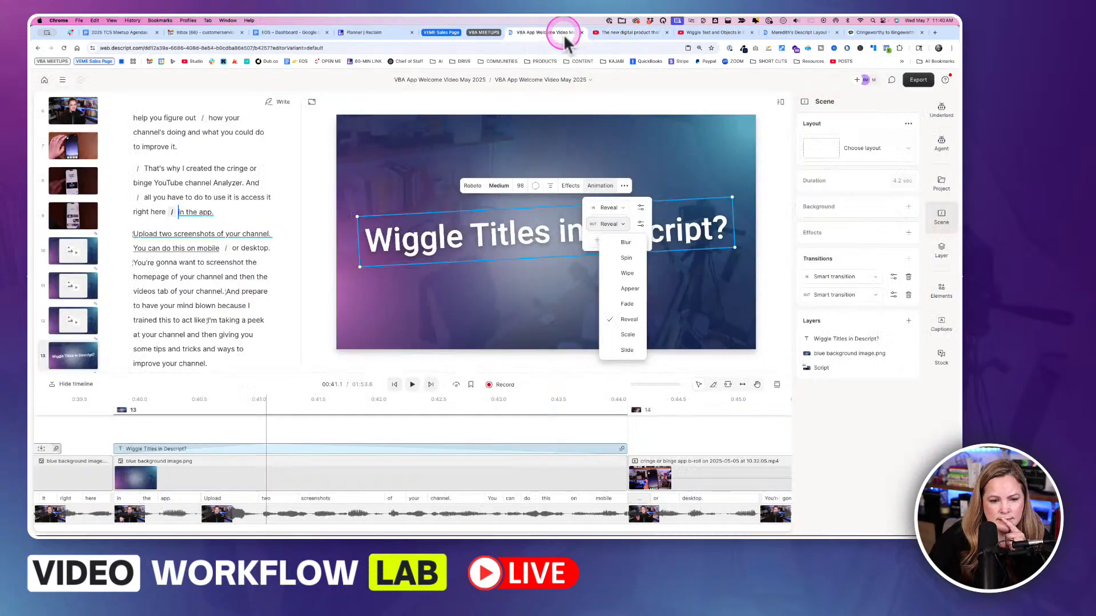
Scrub through the end of scene 13, then review the title's opening around 0:40.4
{"action": "left_click", "coordinate": [273, 404]}
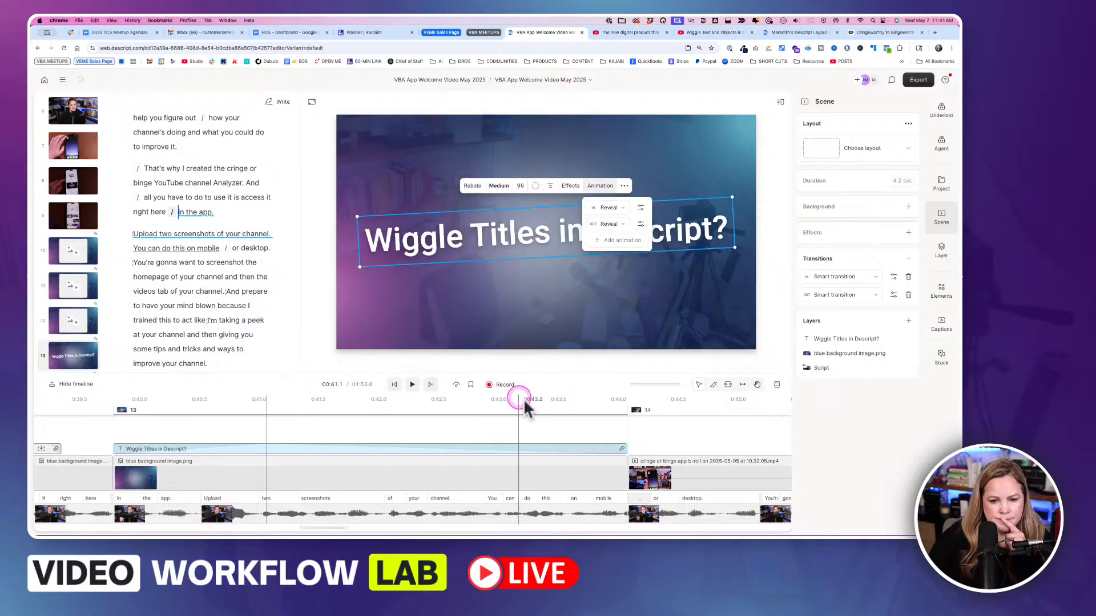
{"action": "mouse_move", "coordinate": [608, 400]}
{"action": "left_mouse_down"}
{"action": "mouse_move", "coordinate": [355, 407]}
{"action": "mouse_move", "coordinate": [628, 406]}
{"action": "left_mouse_up"}
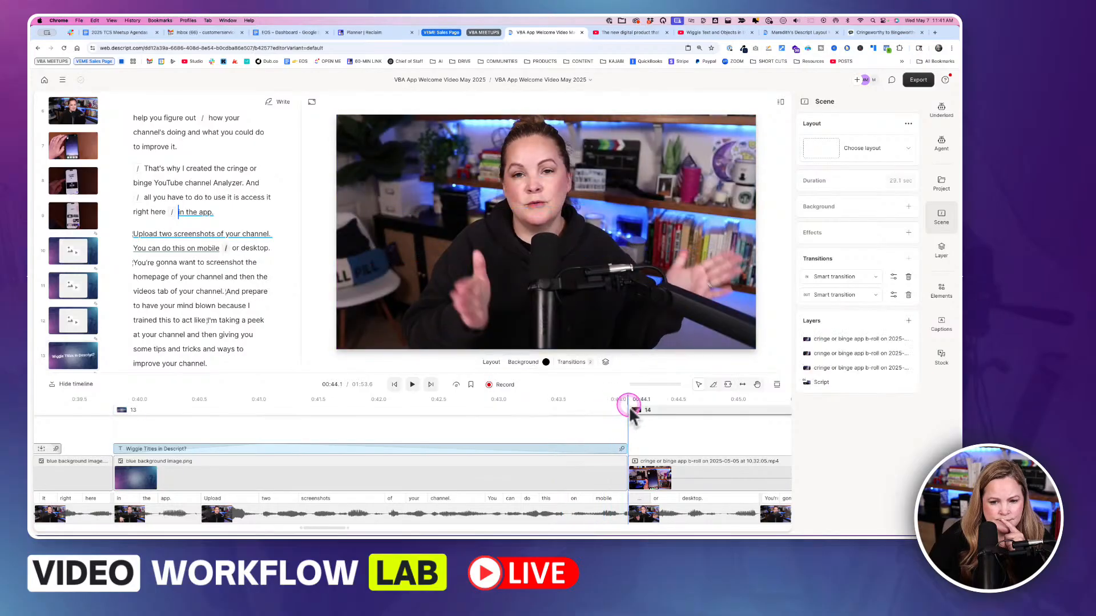
{"action": "left_click", "coordinate": [200, 430]}
{"action": "left_click", "coordinate": [178, 432]}
{"action": "scroll", "coordinate": [167, 447], "scroll_direction": "down", "scroll_amount": 2}
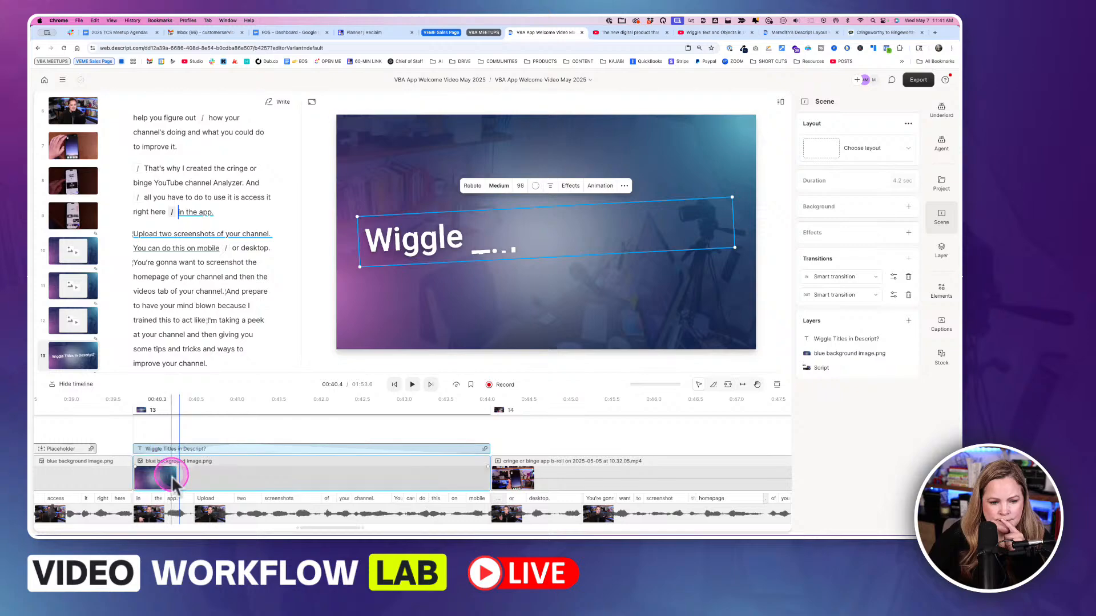
Replace the word "Wiggle" in the scene 13 title with "Slanted Animated"
{"action": "left_click", "coordinate": [171, 476]}
{"action": "left_click", "coordinate": [890, 144]}
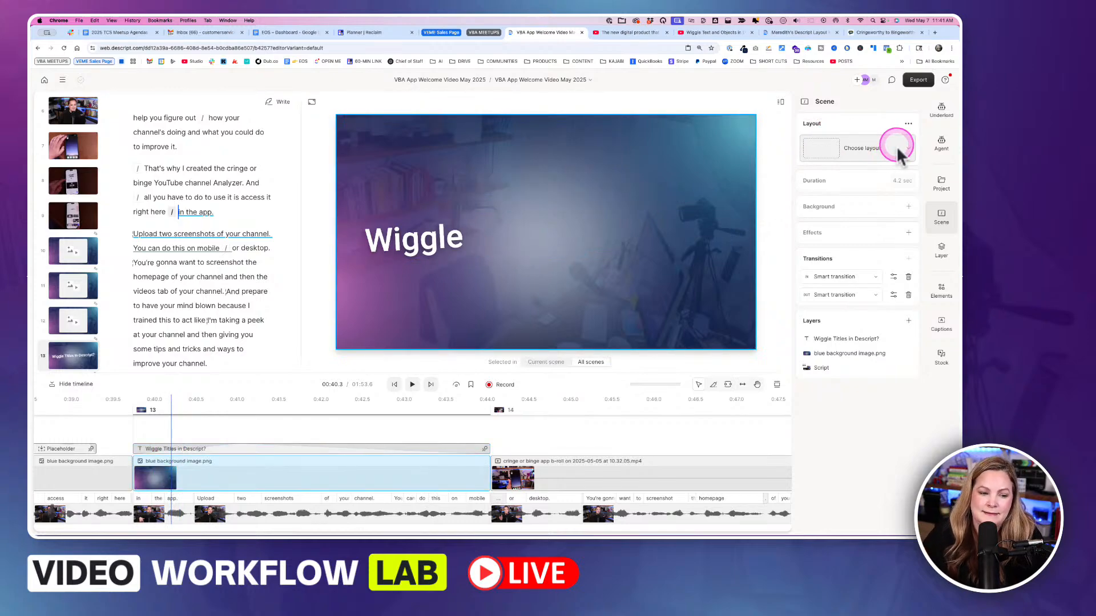
{"action": "left_click", "coordinate": [733, 167]}
{"action": "left_click", "coordinate": [426, 252]}
{"action": "double_click", "coordinate": [400, 256]}
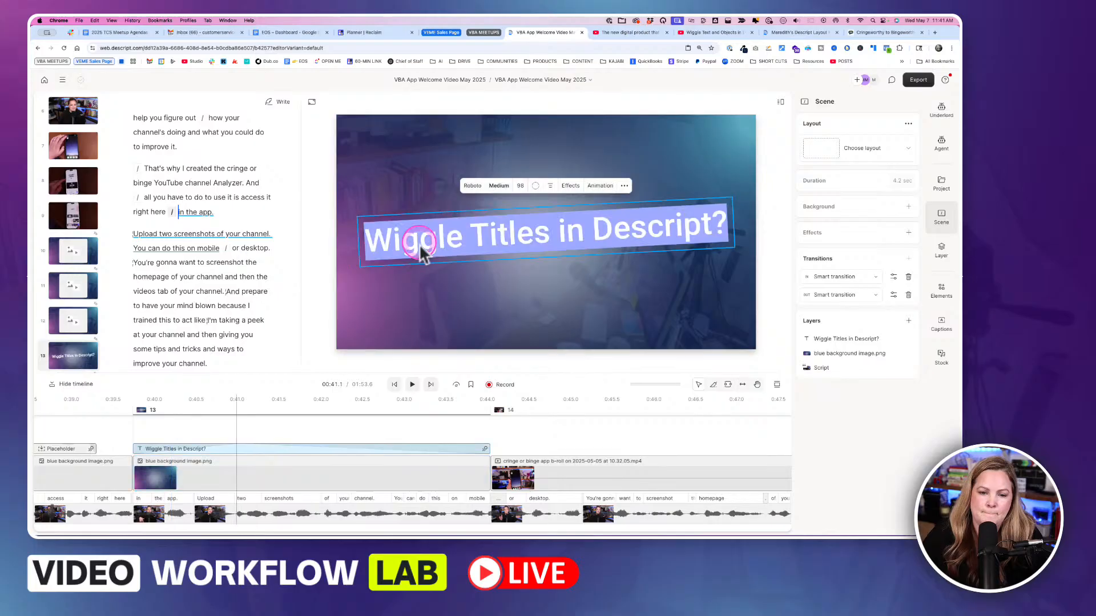
{"action": "double_click", "coordinate": [443, 240]}
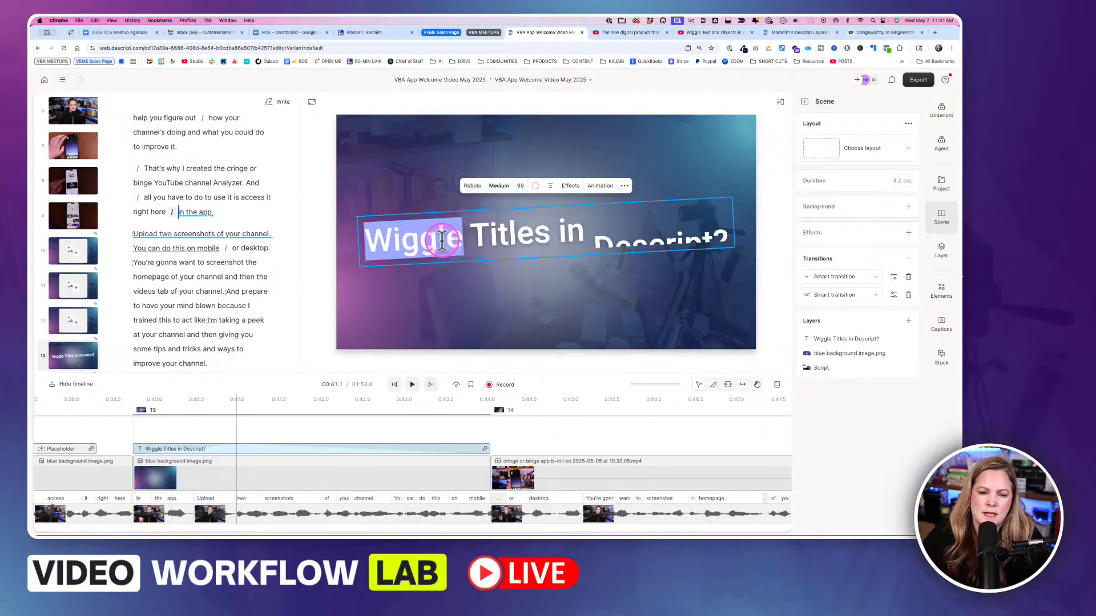
{"action": "type", "text": "Sl"}
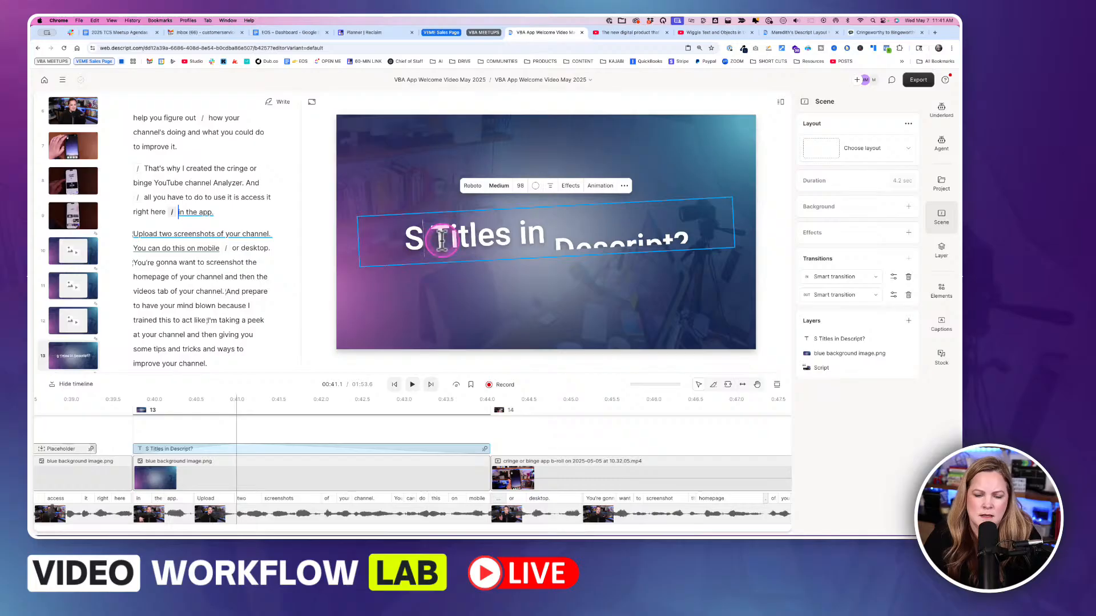
{"action": "key", "text": "BackSpace"}
{"action": "key", "text": "BackSpace"}
{"action": "type", "text": "Slanted Animated"}
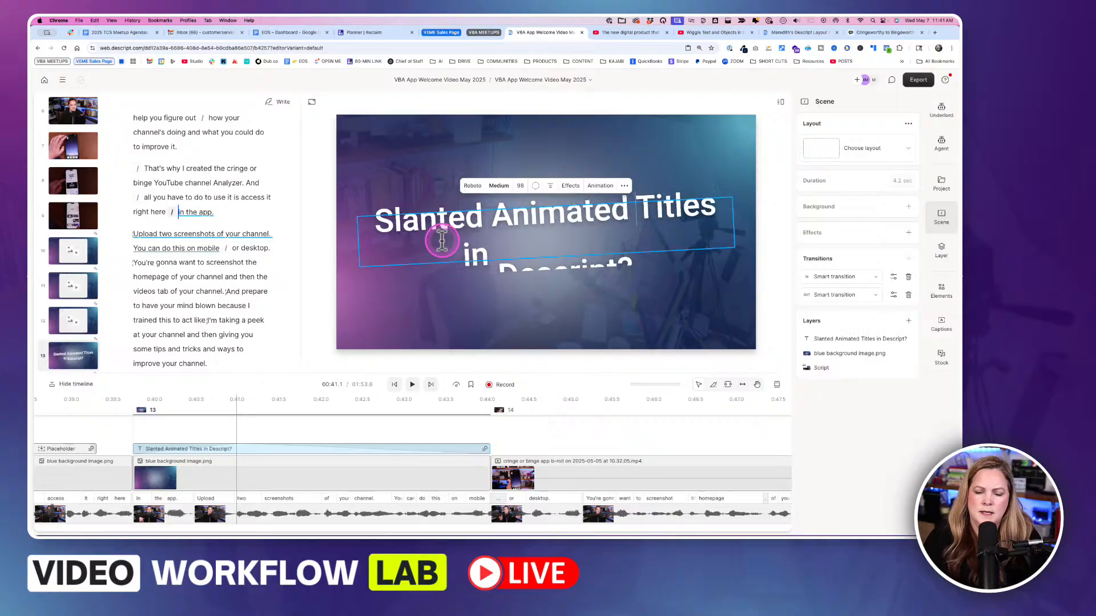
Shorten the title text to "Slanted Animated Title" by removing the plural "s" and the words "in Descript?"
{"action": "key", "text": "BackSpace"}
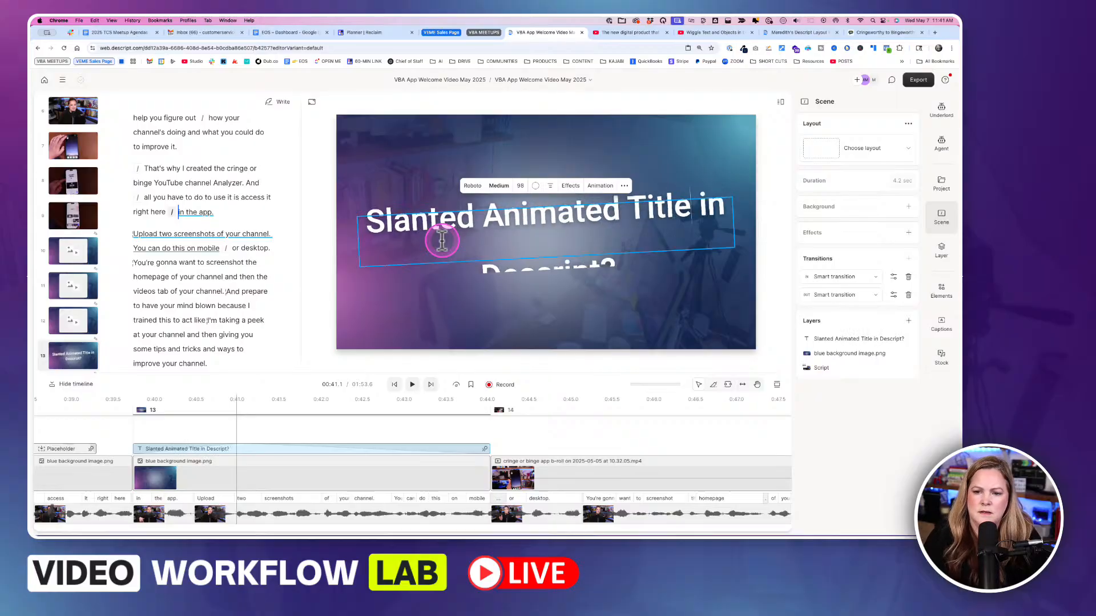
{"action": "key", "text": "BackSpace"}
{"action": "key", "text": "BackSpace"}
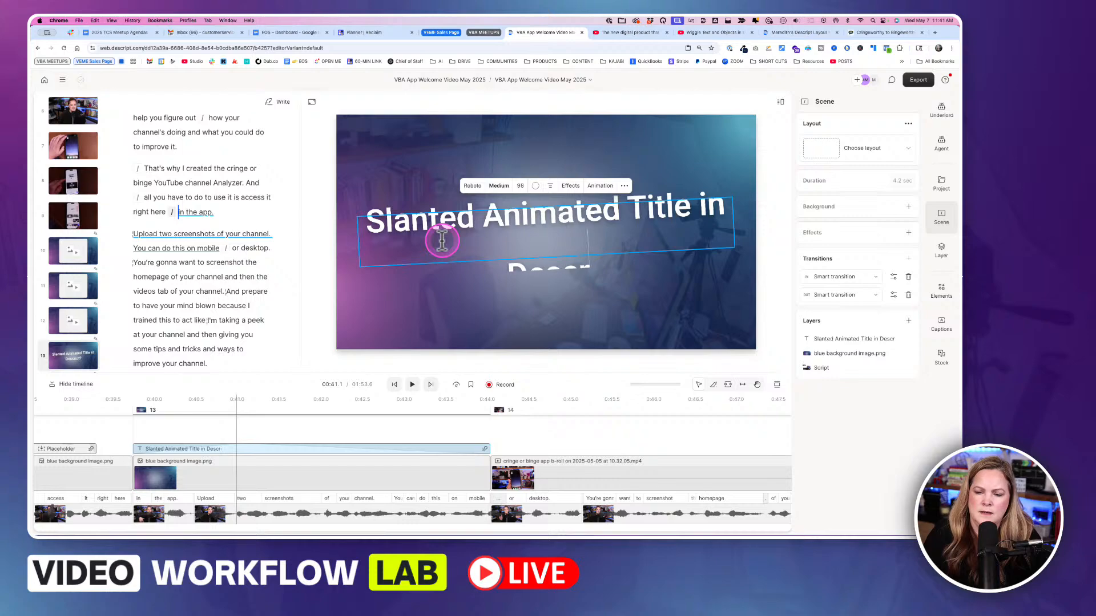
{"action": "key", "text": "BackSpace"}
{"action": "key", "text": "BackSpace"}
{"action": "key", "text": "BackSpace"}
{"action": "key", "text": "BackSpace"}
{"action": "key", "text": "BackSpace"}
{"action": "key", "text": "BackSpace"}
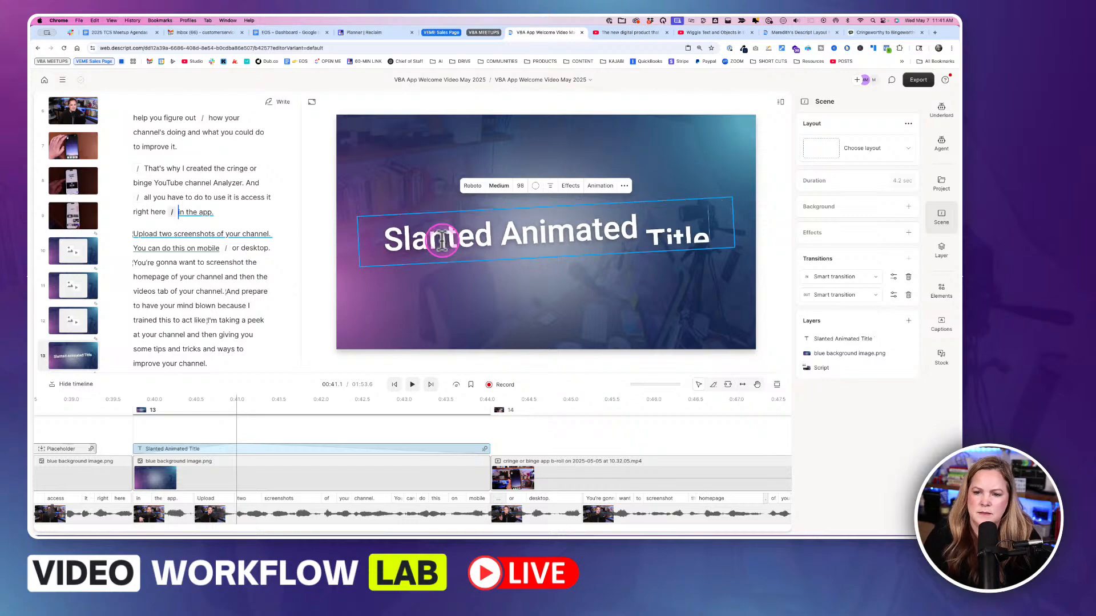
Play scene 13 from just before its start and scrub through the reworded title's animation
{"action": "left_click", "coordinate": [125, 421]}
{"action": "key", "text": "space"}
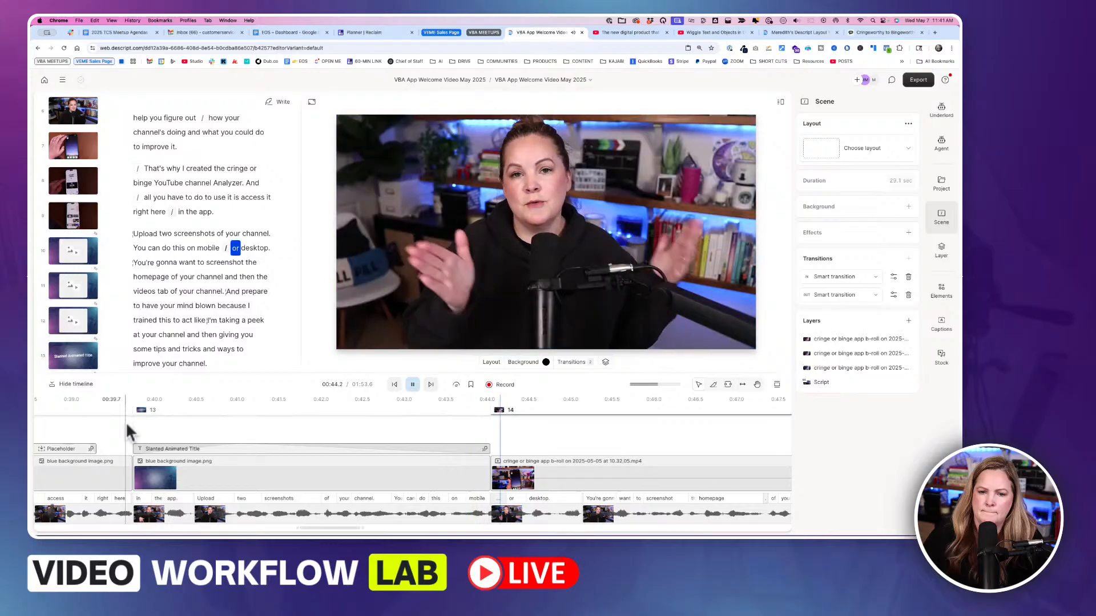
{"action": "key", "text": "space"}
{"action": "left_click_drag", "start_coordinate": [224, 407], "coordinate": [385, 410]}
Open the "Slanted Animated Title" out animation settings and check the available easing options
{"action": "left_click", "coordinate": [383, 446]}
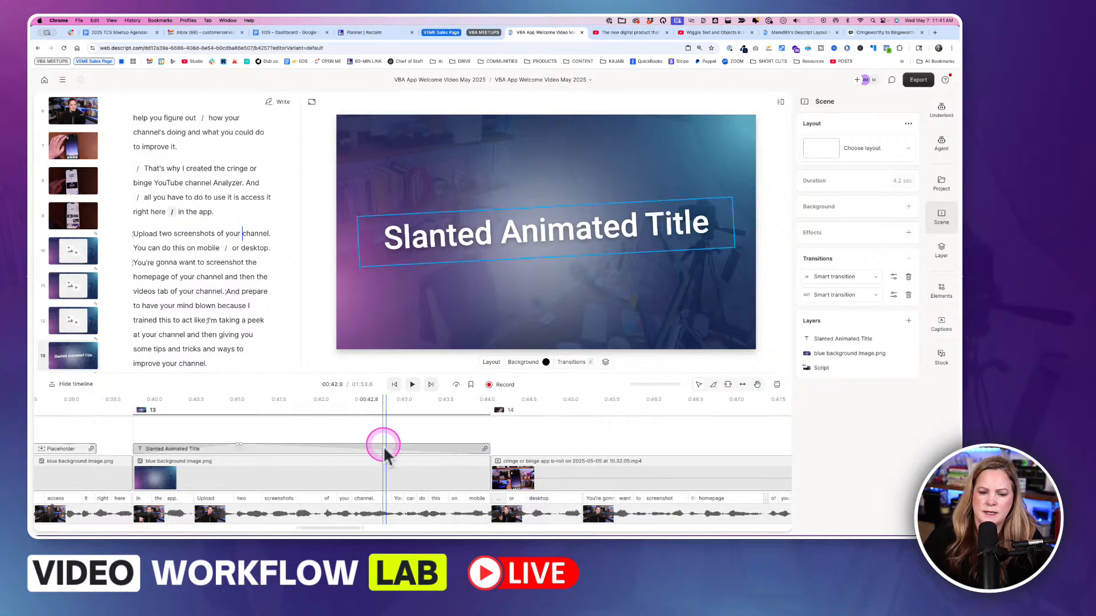
{"action": "left_click", "coordinate": [547, 231]}
{"action": "left_click", "coordinate": [615, 192]}
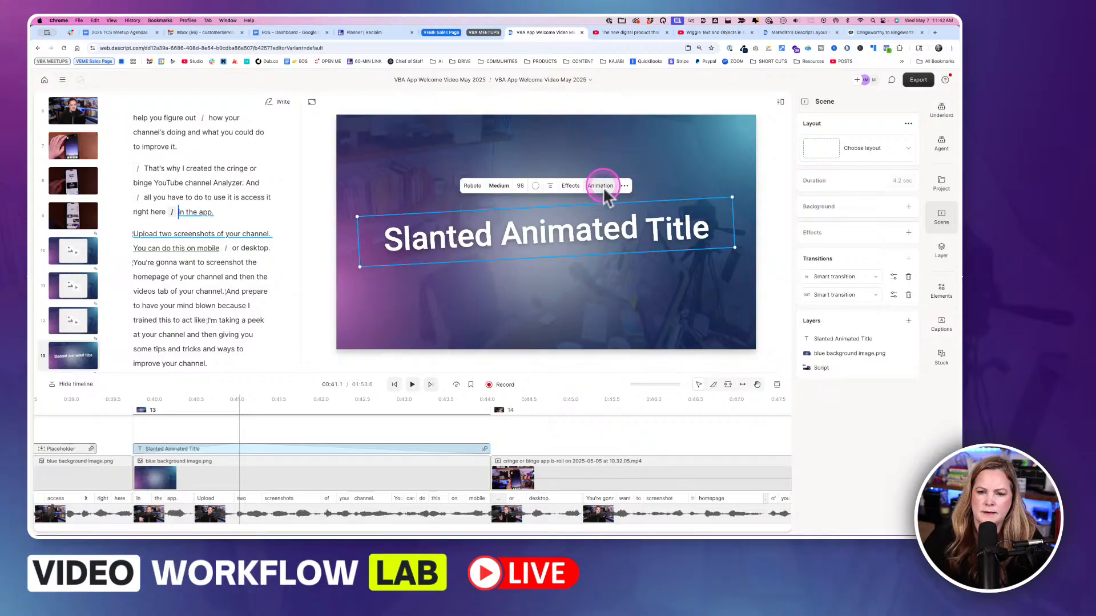
{"action": "left_click", "coordinate": [604, 189]}
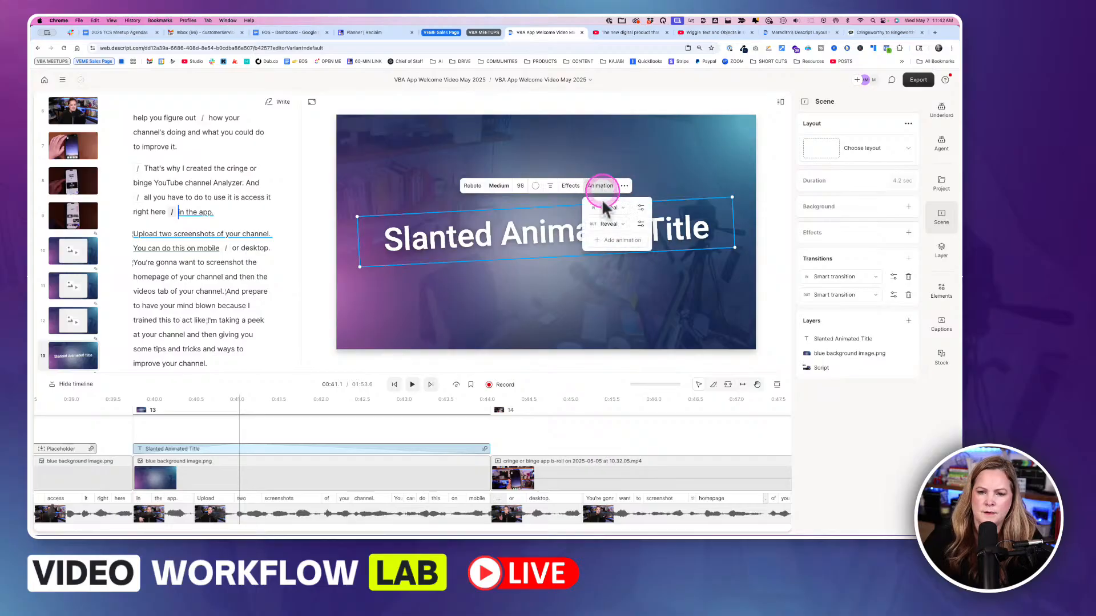
{"action": "left_click", "coordinate": [625, 228]}
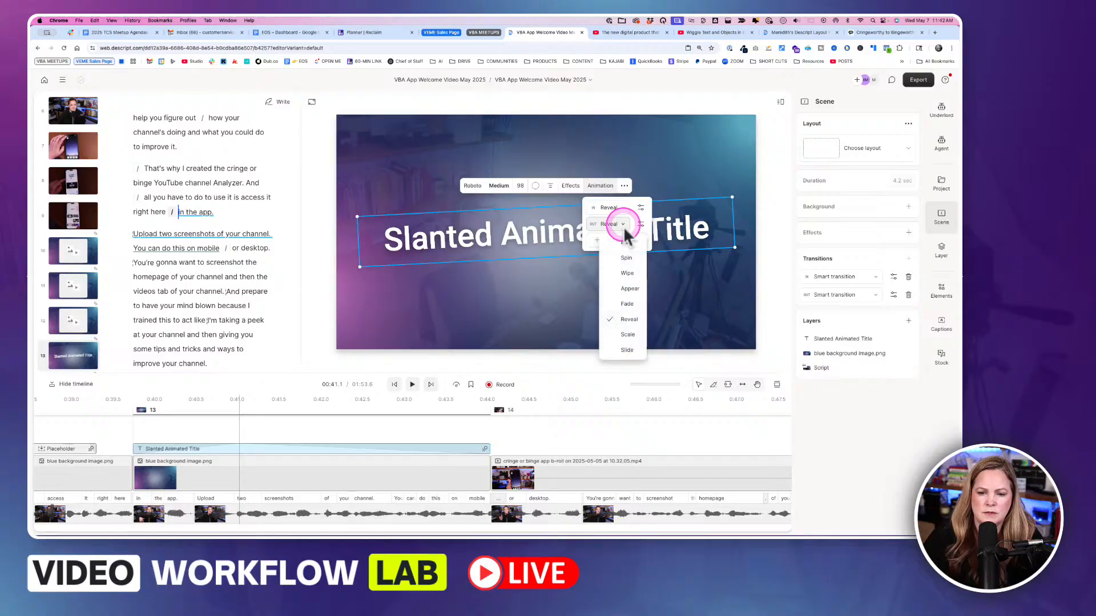
{"action": "left_click", "coordinate": [625, 228]}
{"action": "left_click", "coordinate": [640, 224]}
{"action": "left_click", "coordinate": [654, 262]}
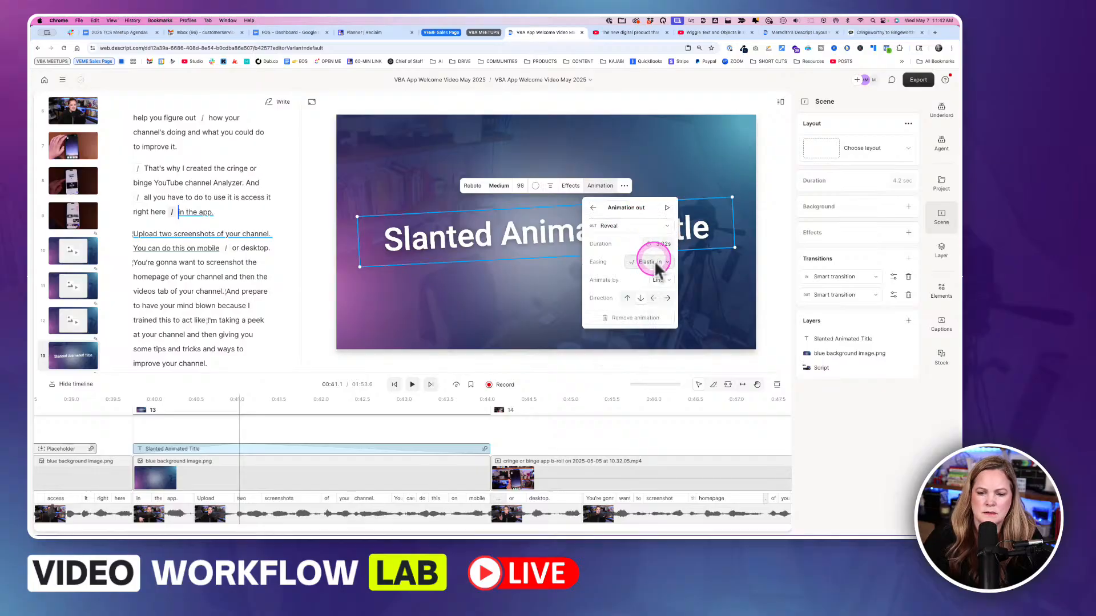
{"action": "left_click", "coordinate": [659, 262]}
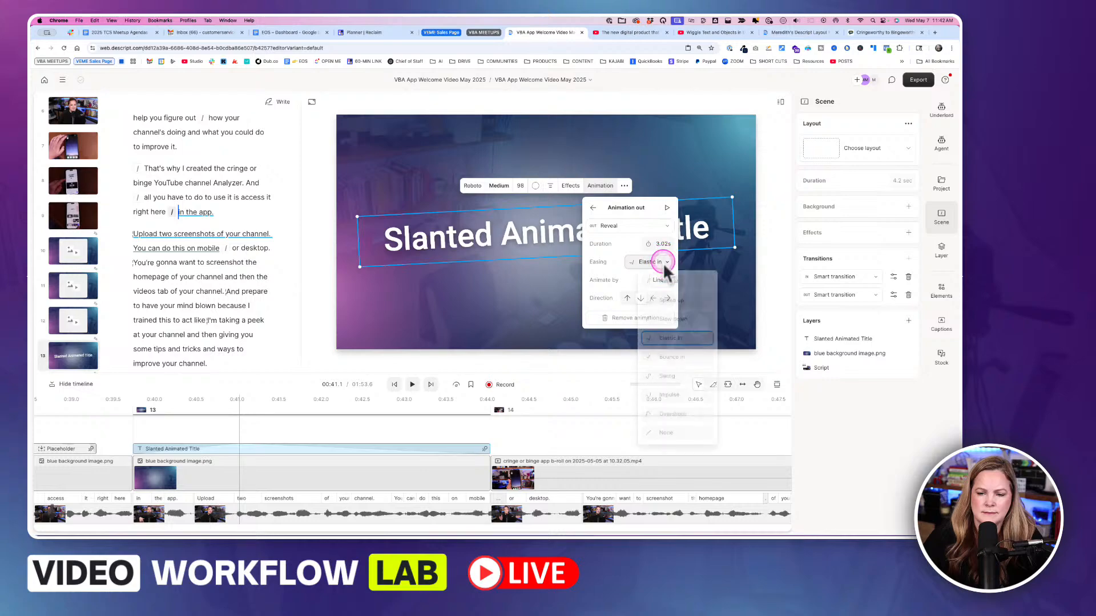
{"action": "left_click", "coordinate": [663, 263]}
Try Fade as the title's out animation, then set its type to Appear
{"action": "left_click", "coordinate": [633, 227]}
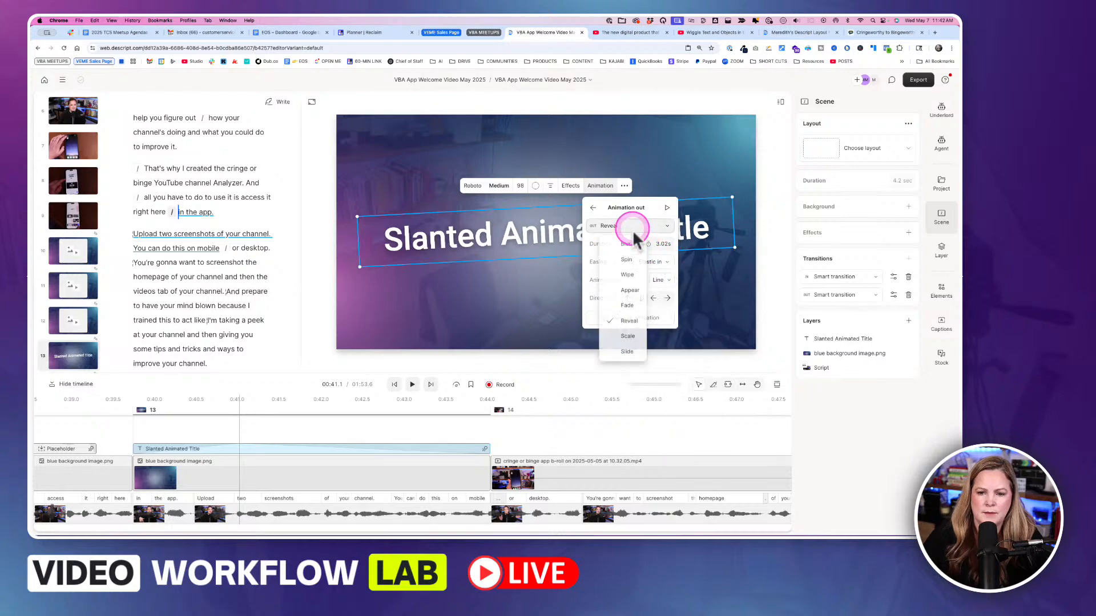
{"action": "left_click", "coordinate": [631, 308]}
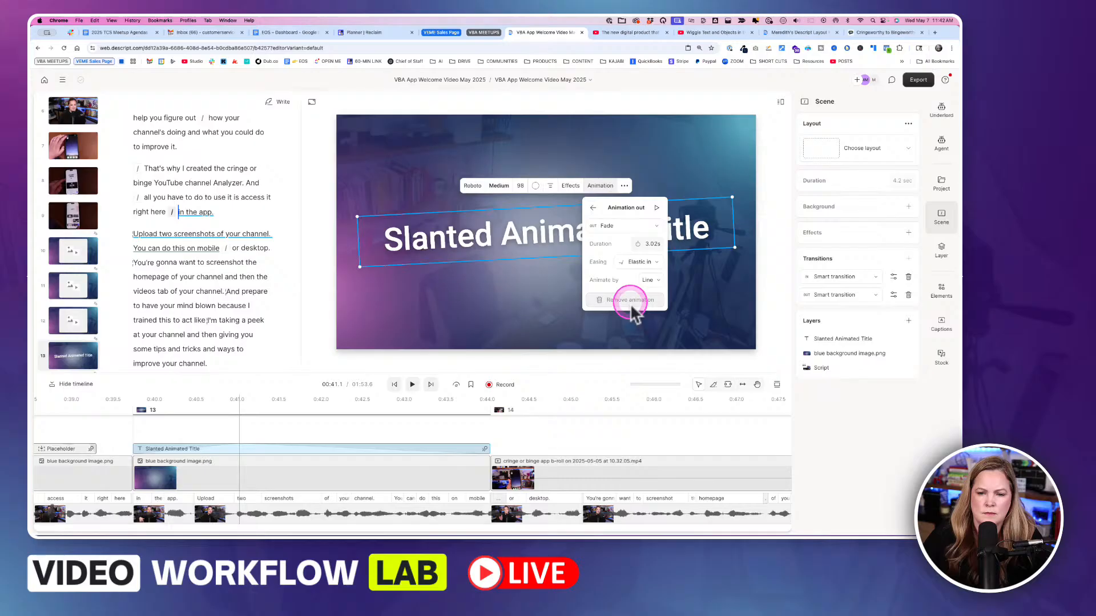
{"action": "left_click", "coordinate": [635, 226]}
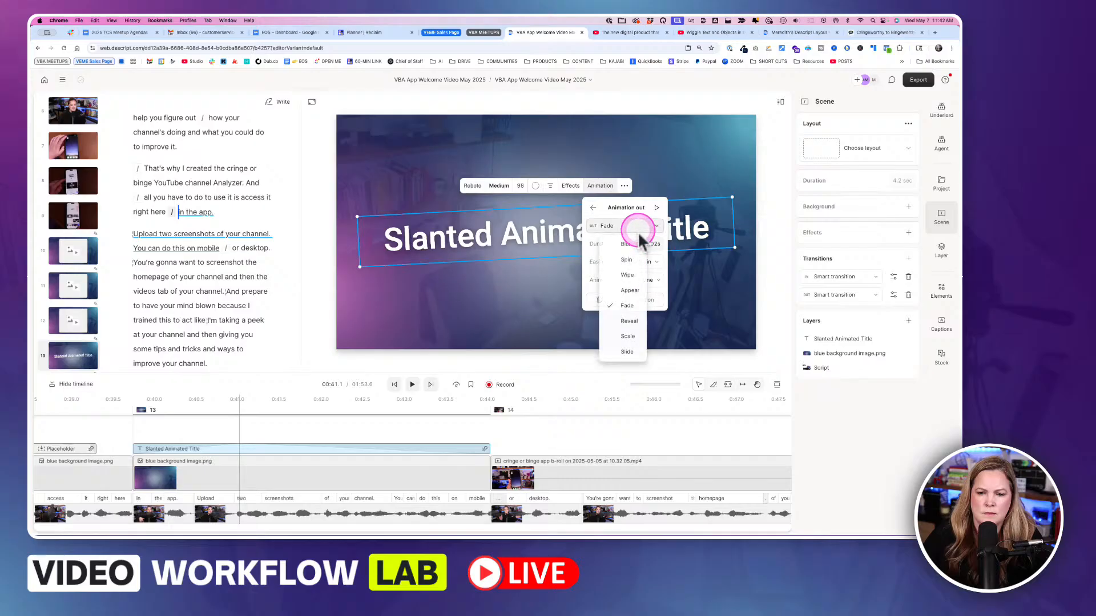
{"action": "left_click", "coordinate": [629, 291]}
Play the title from about 0:41.1 to preview its Appear out animation
{"action": "left_click", "coordinate": [240, 436]}
{"action": "key", "text": "space"}
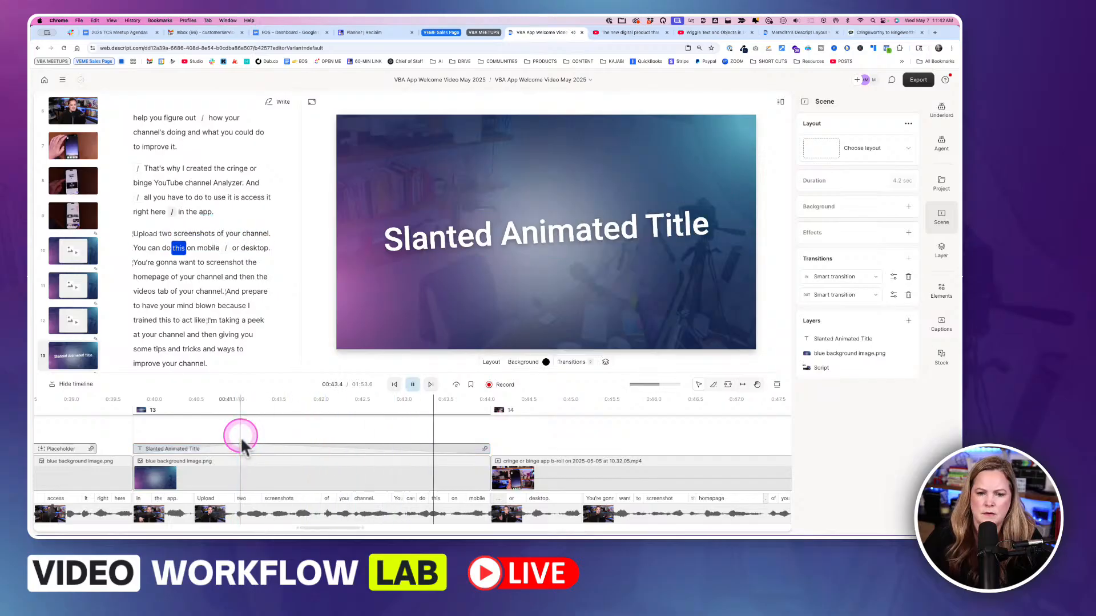
{"action": "key", "text": "space"}
Set the title's Appear out animation to animate by Character
{"action": "left_click", "coordinate": [396, 447]}
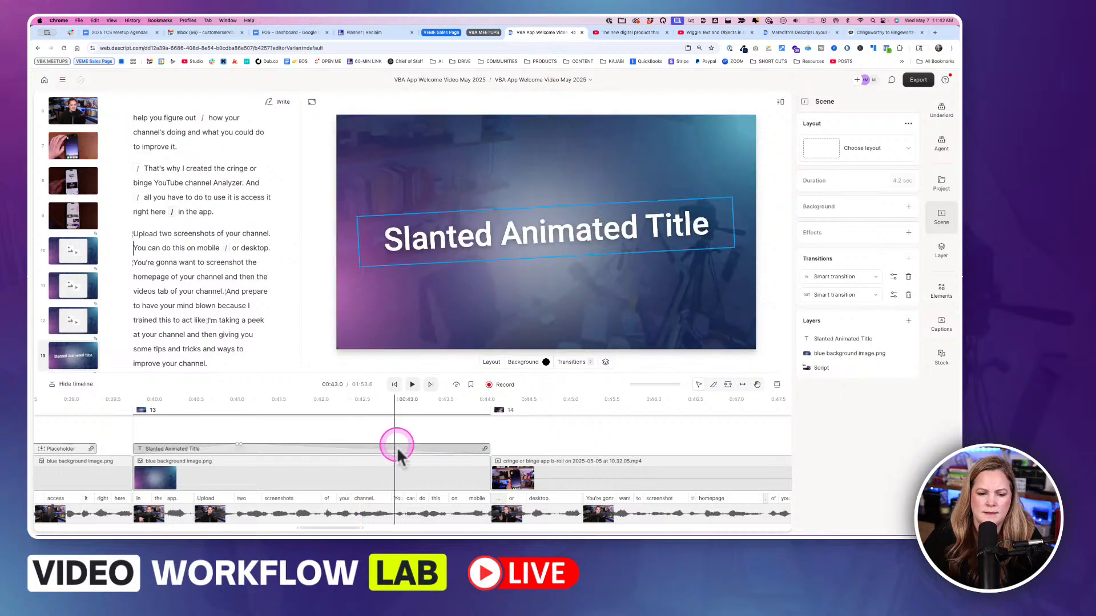
{"action": "left_click", "coordinate": [619, 221]}
{"action": "left_click", "coordinate": [600, 185]}
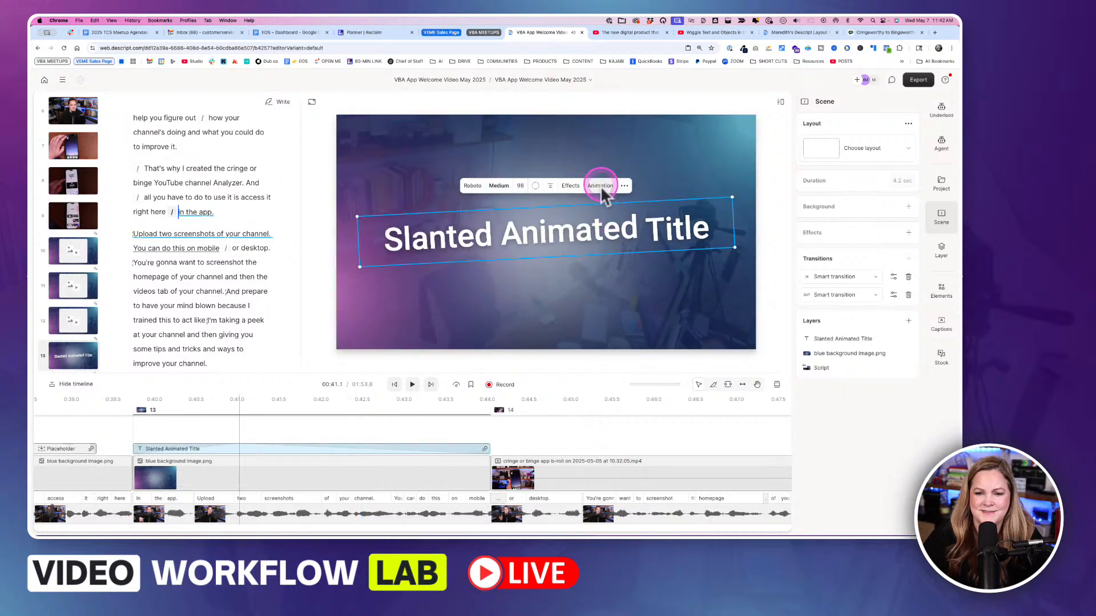
{"action": "left_click", "coordinate": [610, 225]}
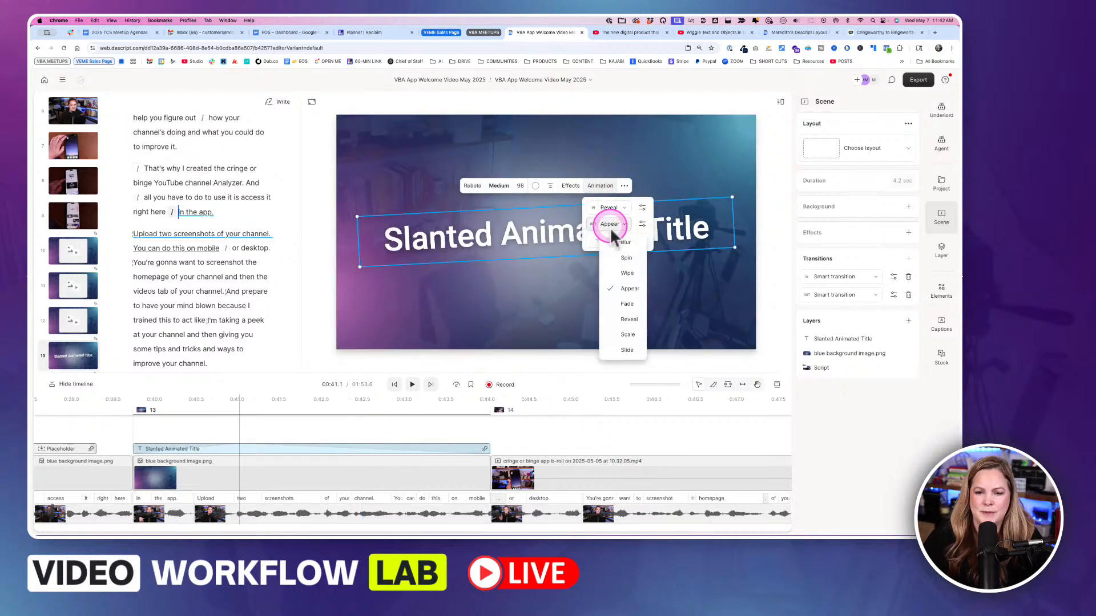
{"action": "left_click", "coordinate": [644, 224]}
{"action": "left_click", "coordinate": [643, 225]}
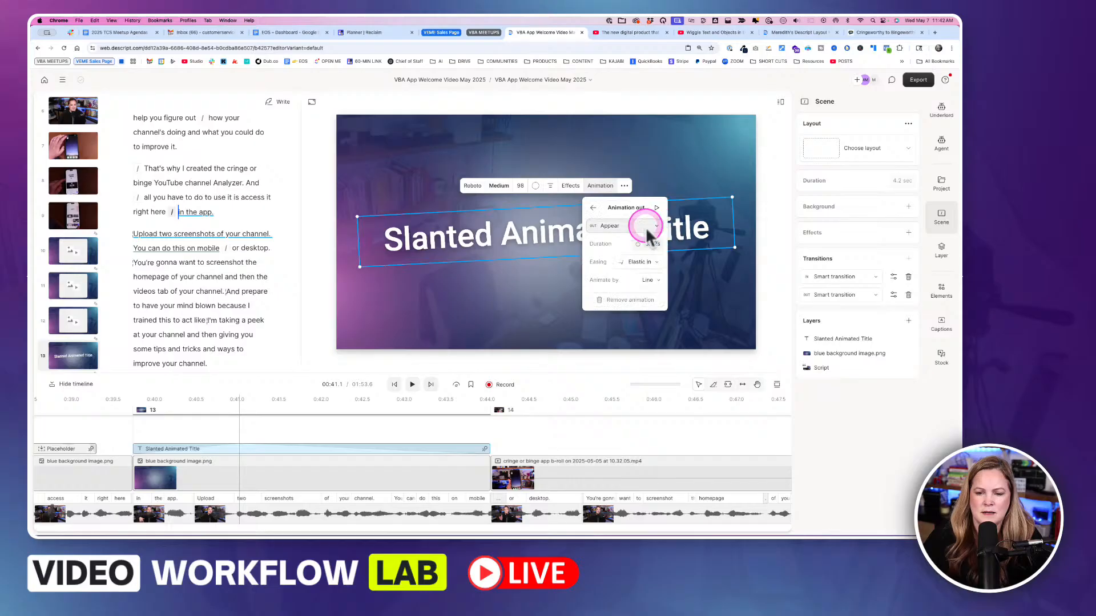
{"action": "left_click", "coordinate": [650, 280]}
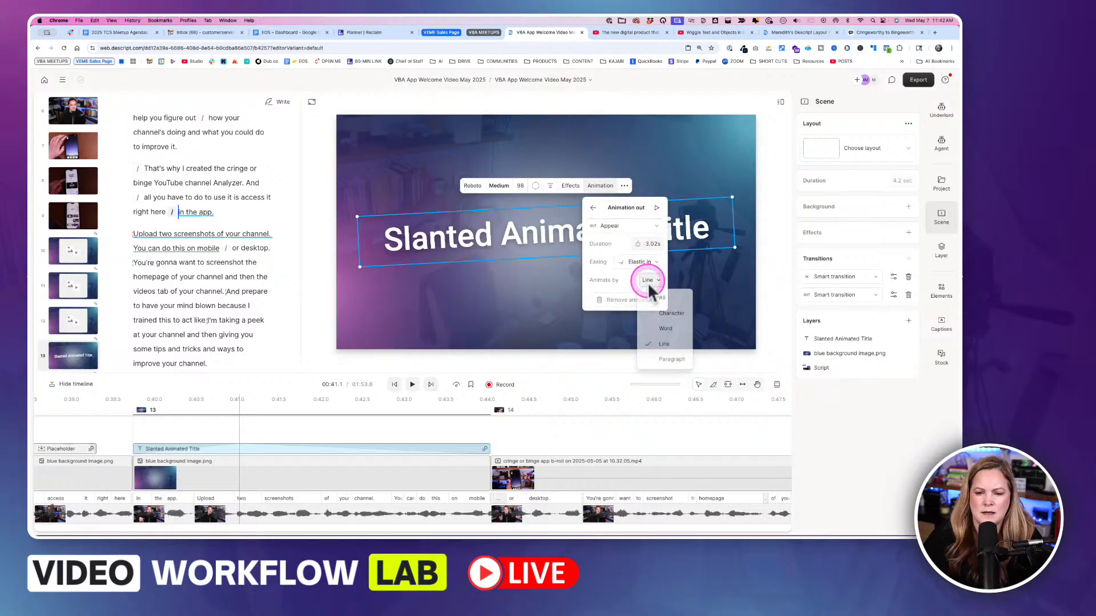
{"action": "left_click", "coordinate": [669, 314]}
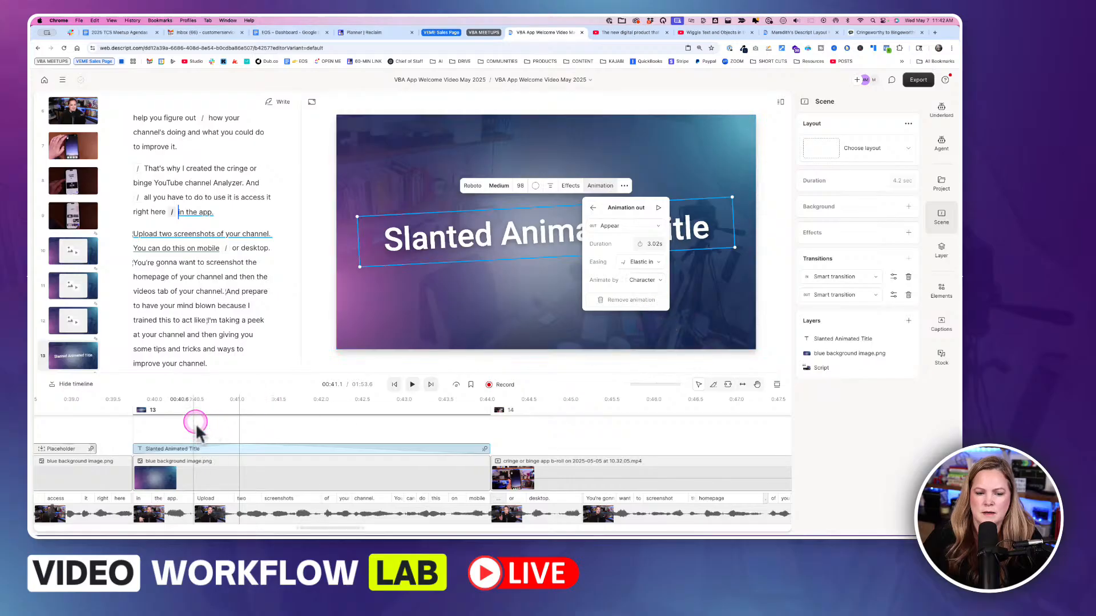
Play scene 13 from about 0:40.8 and scrub through the title to review its Appear out animation by Character
{"action": "left_click", "coordinate": [215, 423]}
{"action": "key", "text": "space"}
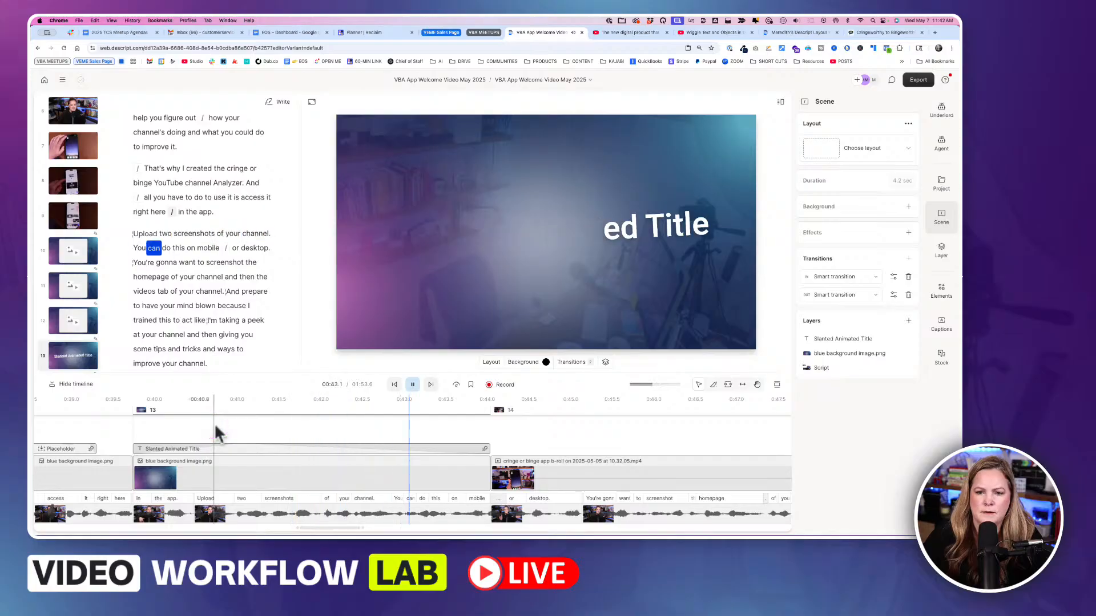
{"action": "left_click", "coordinate": [113, 432]}
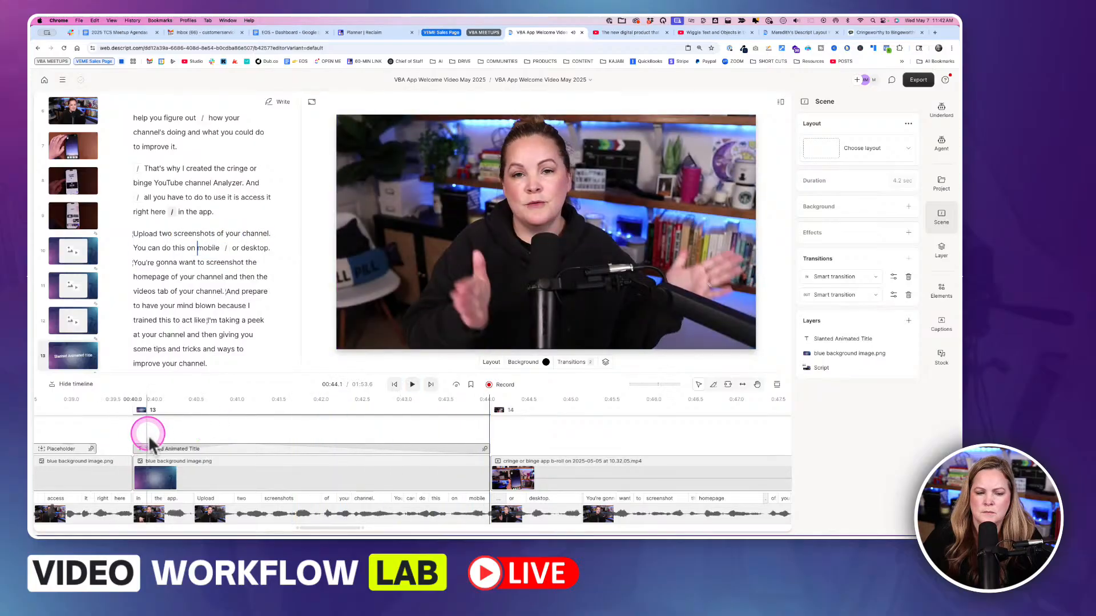
{"action": "left_click", "coordinate": [126, 434]}
{"action": "left_click_drag", "start_coordinate": [129, 435], "coordinate": [255, 450]}
Copy the "Slanted Animated Title" layer from scene 13 into scene 14
{"action": "left_click", "coordinate": [255, 450]}
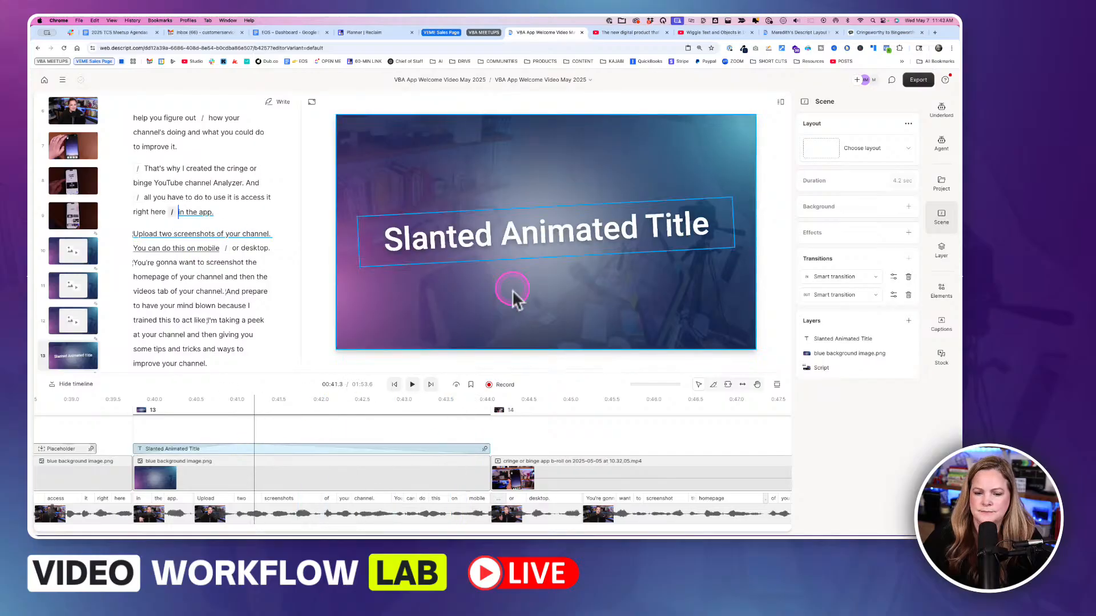
{"action": "left_click", "coordinate": [507, 450]}
{"action": "key", "text": "super+v"}
{"action": "left_click", "coordinate": [620, 449]}
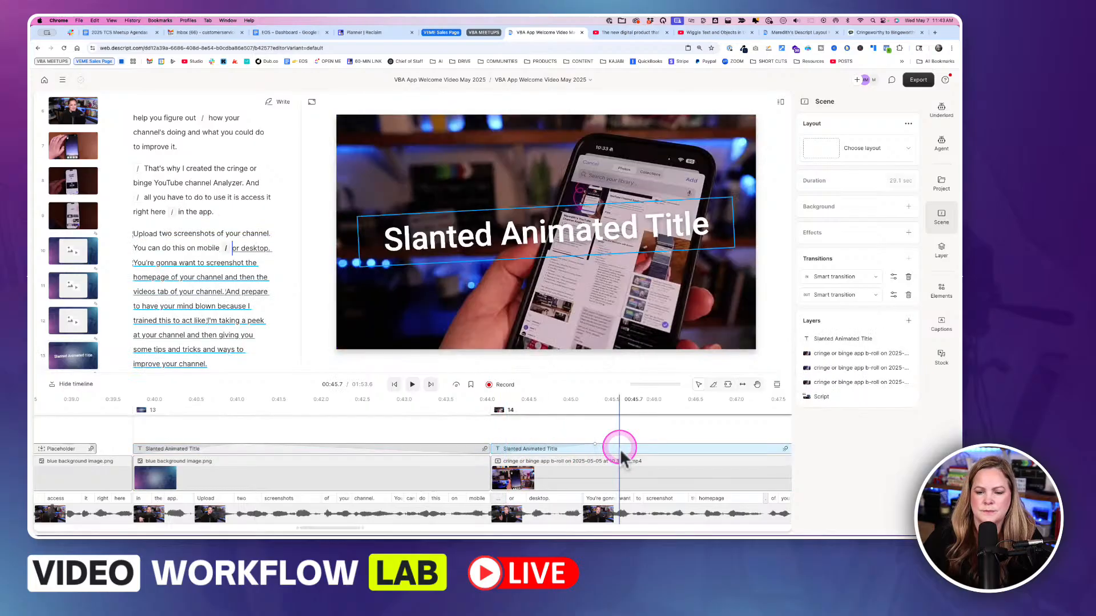
Set the in animation of scene 14's title copy to Appear and open that animation's settings
{"action": "left_click", "coordinate": [639, 240]}
{"action": "left_click", "coordinate": [600, 185]}
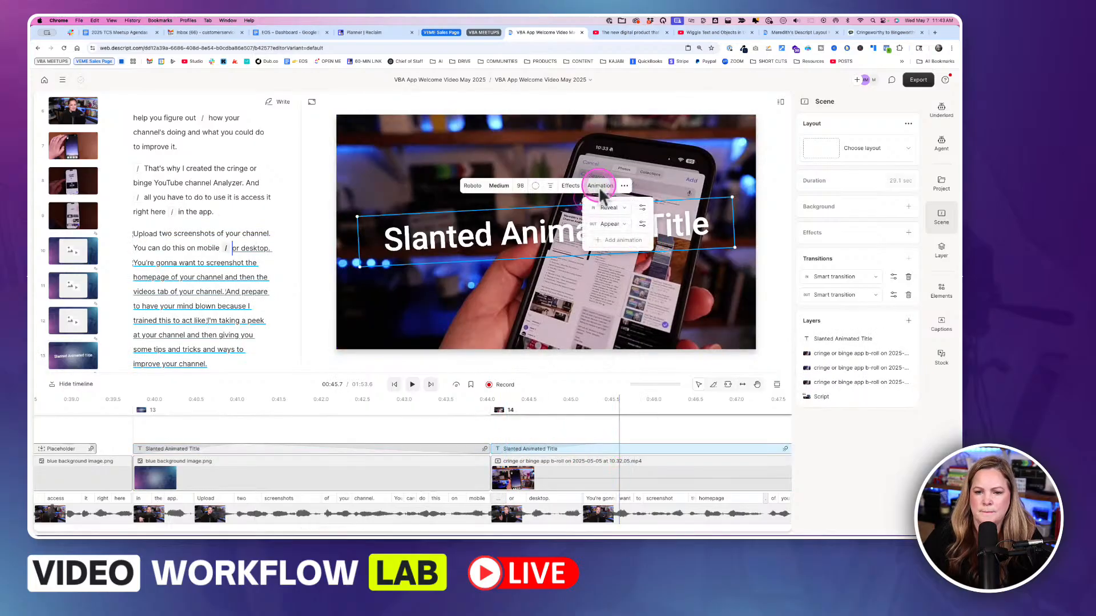
{"action": "left_click", "coordinate": [608, 209]}
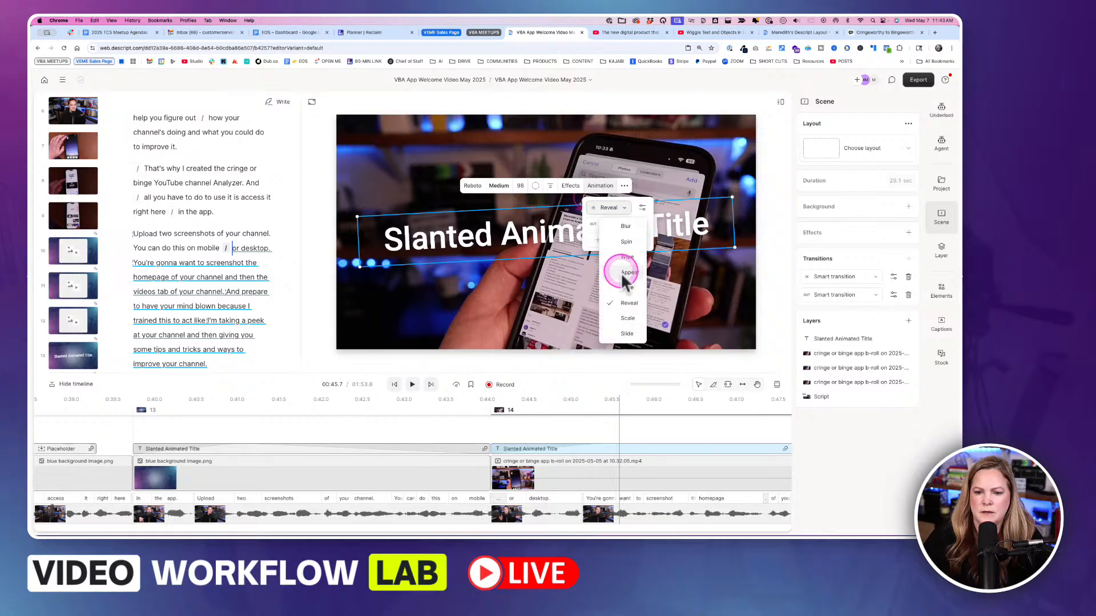
{"action": "left_click", "coordinate": [627, 274]}
{"action": "left_click", "coordinate": [643, 208]}
Play from about 0:44.0 to preview the Appear in animation of scene 14's title copy
{"action": "left_click", "coordinate": [480, 433]}
{"action": "key", "text": "space"}
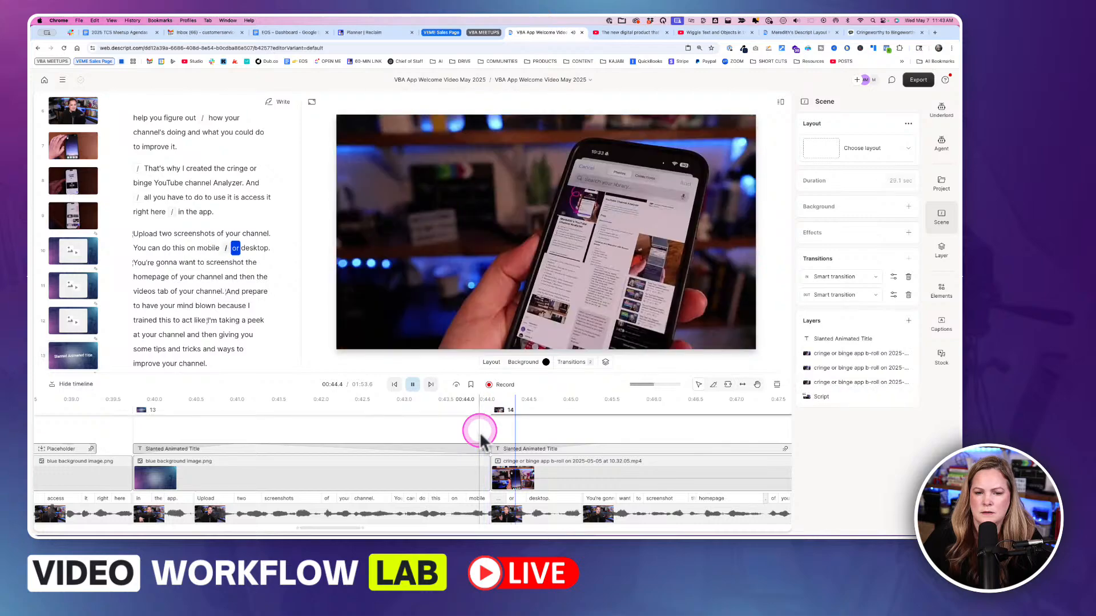
{"action": "key", "text": "space"}
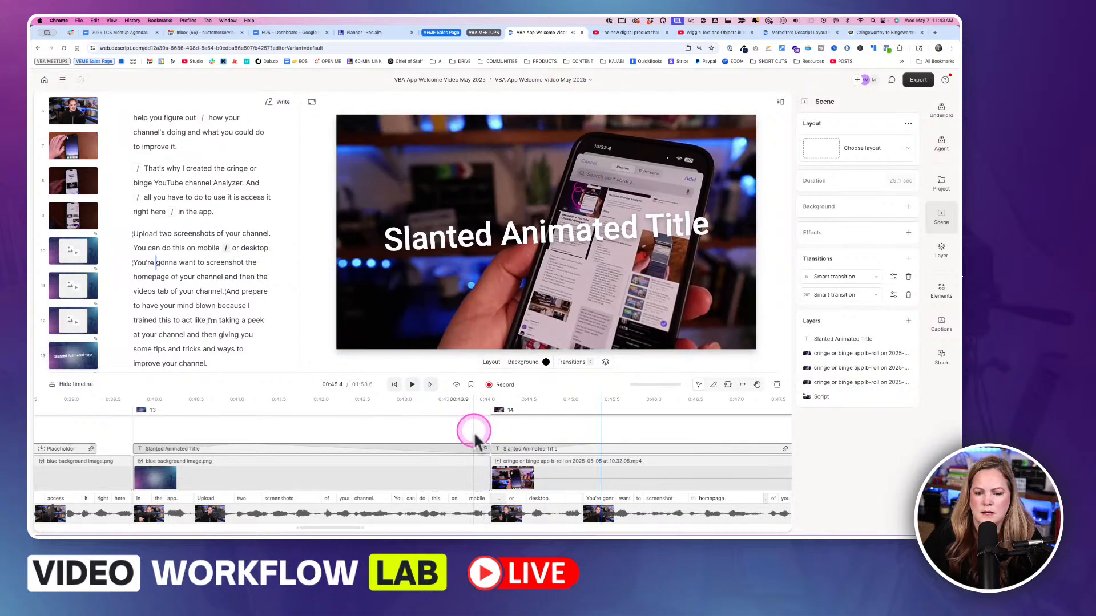
Set the Appear in animation of scene 14's title copy to animate by Character
{"action": "left_click", "coordinate": [568, 448]}
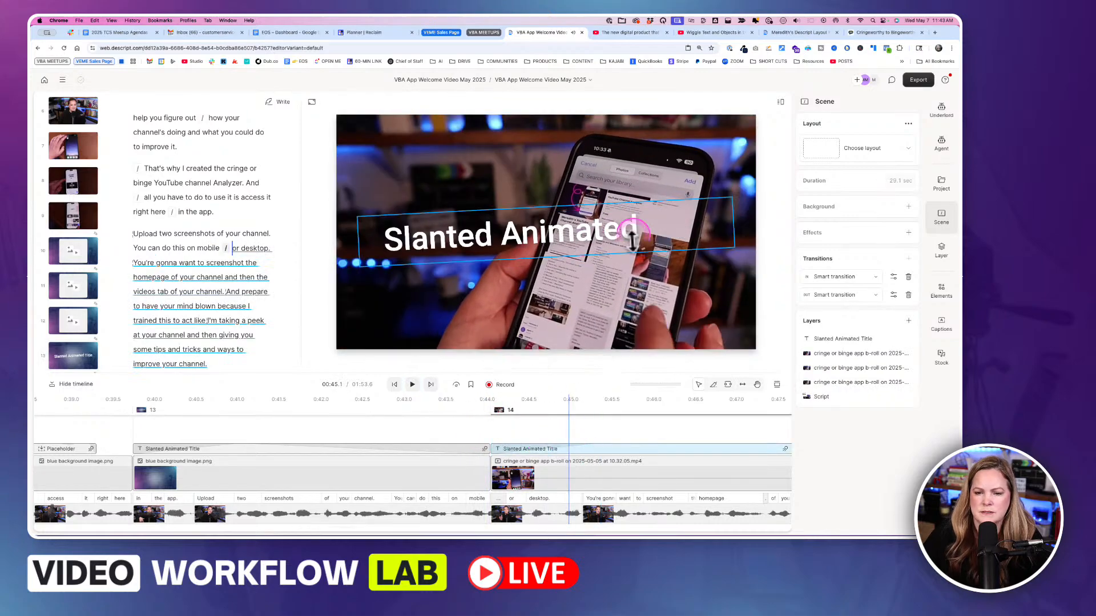
{"action": "left_click", "coordinate": [645, 452]}
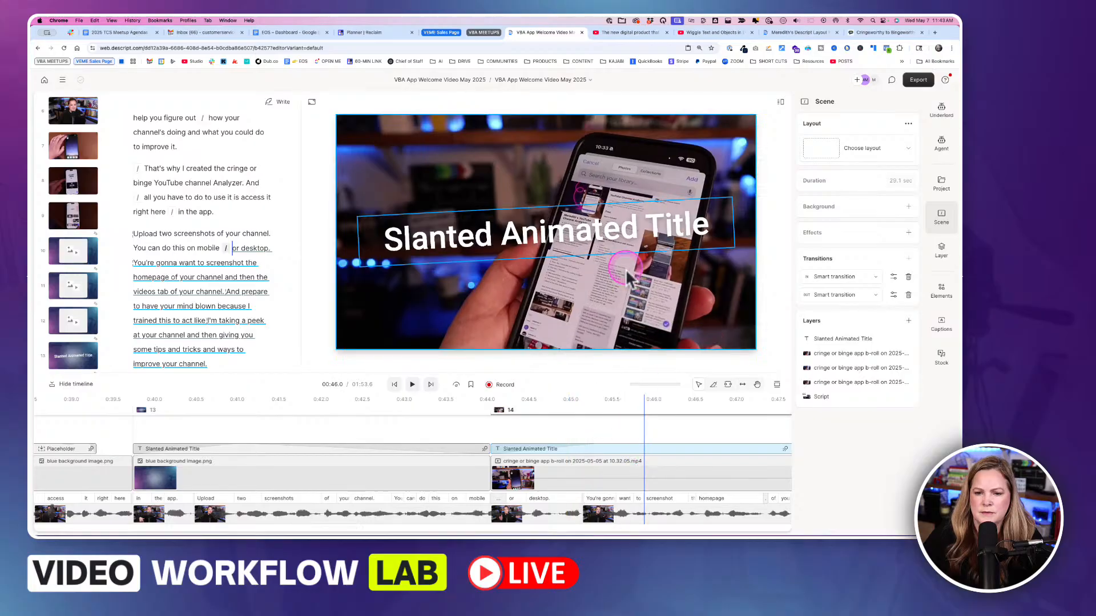
{"action": "left_click", "coordinate": [600, 186]}
{"action": "left_click", "coordinate": [610, 207]}
{"action": "left_click", "coordinate": [639, 207]}
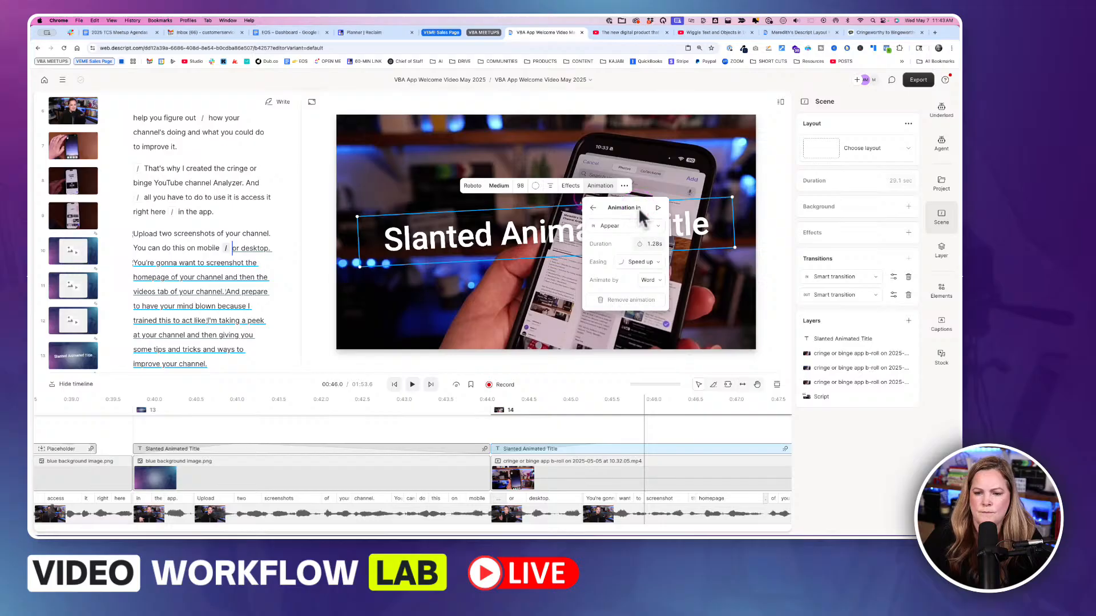
{"action": "left_click", "coordinate": [649, 280]}
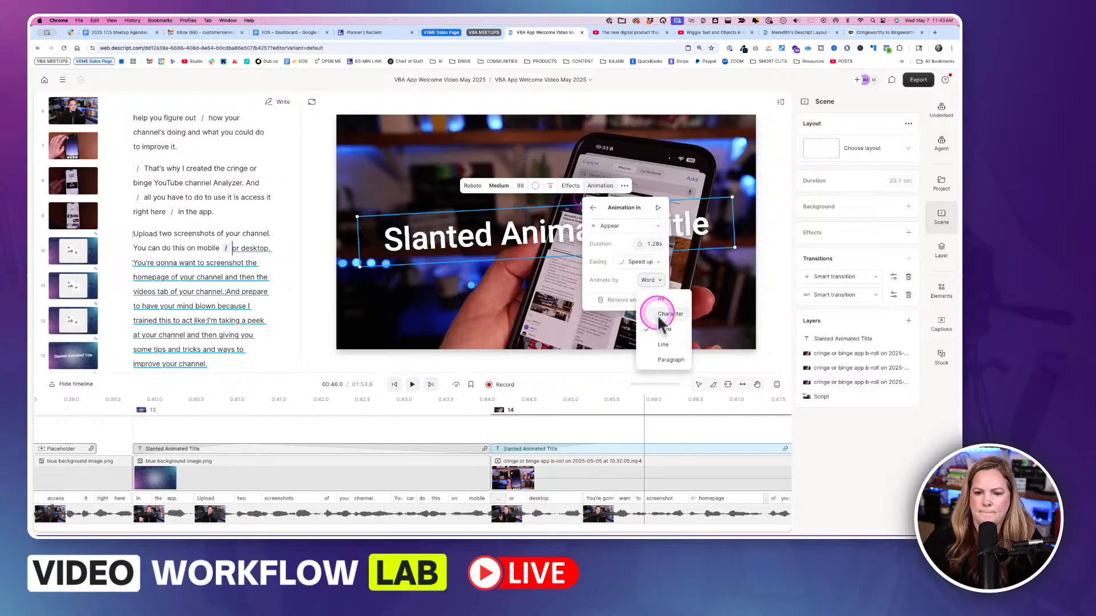
{"action": "left_click", "coordinate": [660, 315]}
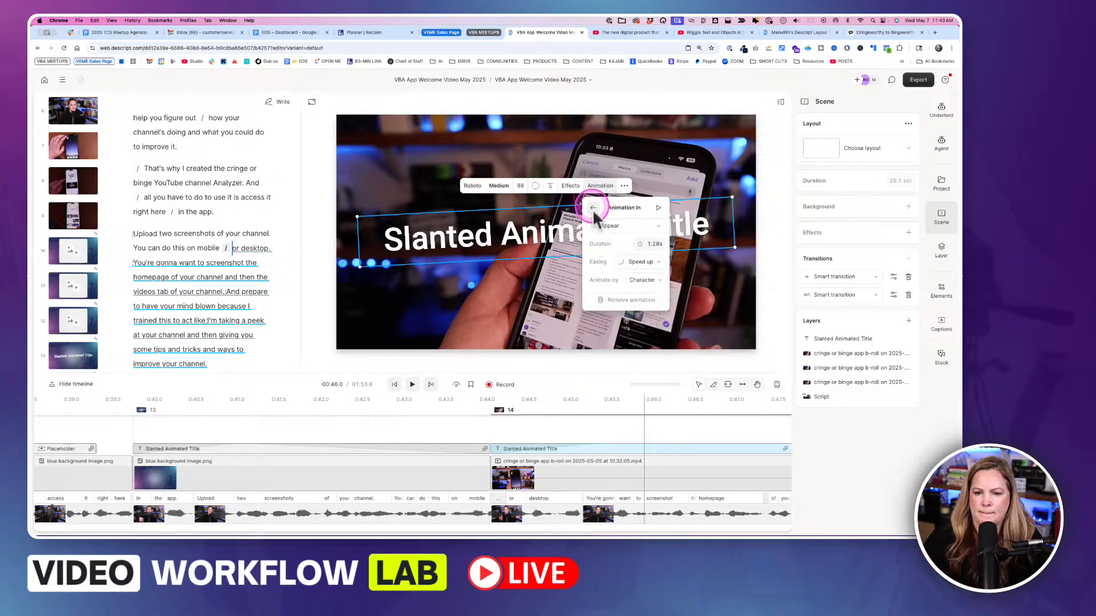
Set the out animation of scene 14's title copy to Reveal and open that animation's settings
{"action": "left_click", "coordinate": [593, 209]}
{"action": "left_click", "coordinate": [614, 223]}
{"action": "left_click", "coordinate": [623, 298]}
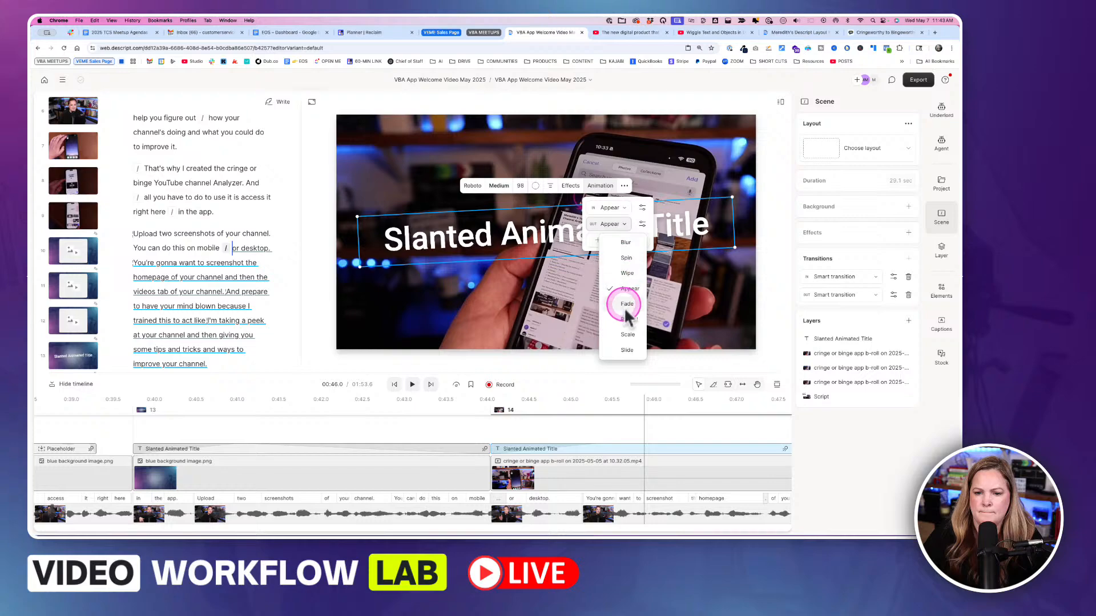
{"action": "left_click", "coordinate": [643, 224]}
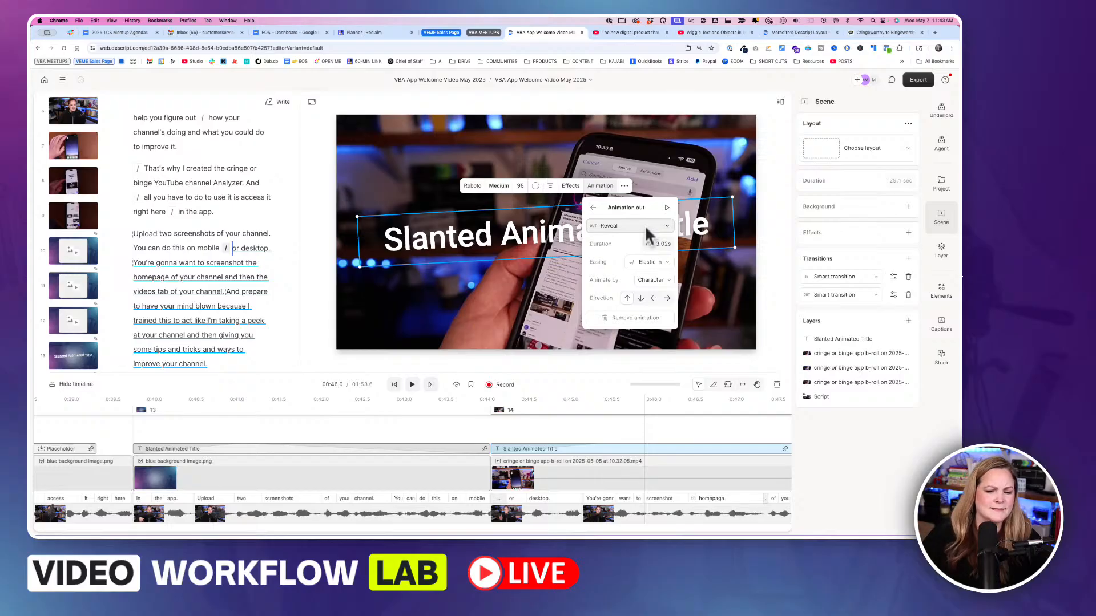
Play from about 0:39.8 to preview the in and out animations of scene 13's title
{"action": "left_click_drag", "start_coordinate": [459, 422], "coordinate": [244, 442]}
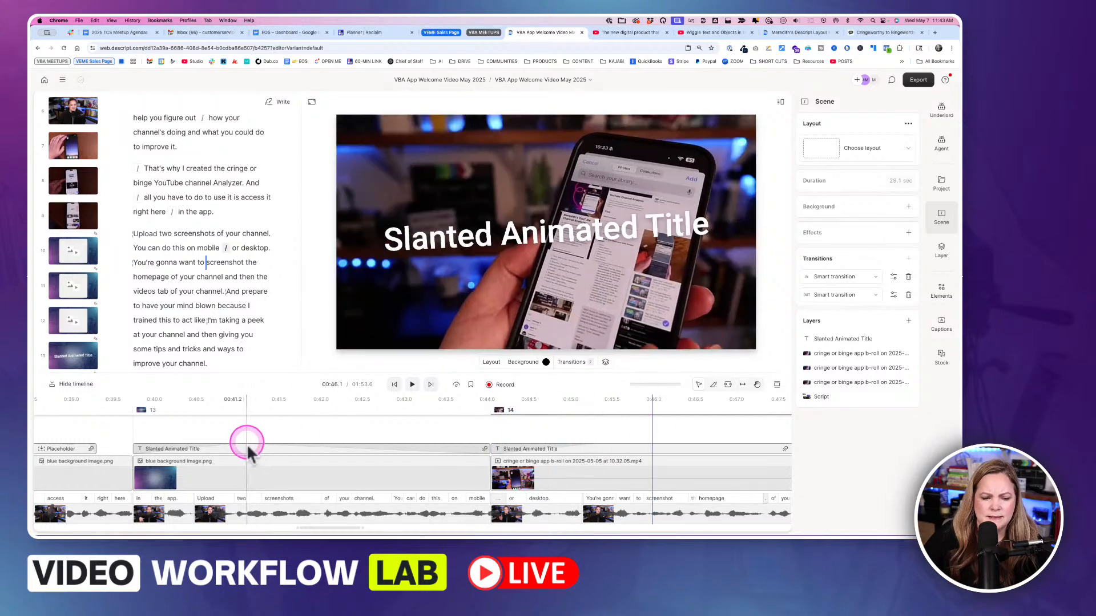
{"action": "left_click", "coordinate": [197, 448]}
{"action": "mouse_move", "coordinate": [129, 432]}
{"action": "left_mouse_down"}
{"action": "mouse_move", "coordinate": [431, 433]}
{"action": "mouse_move", "coordinate": [126, 433]}
{"action": "left_mouse_up"}
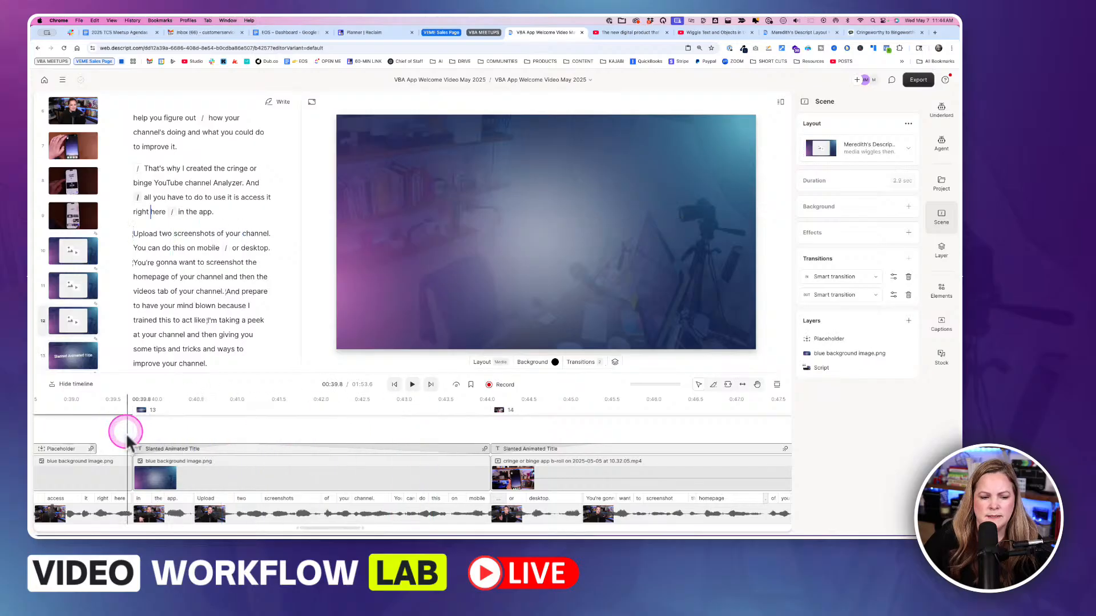
{"action": "key", "text": "space"}
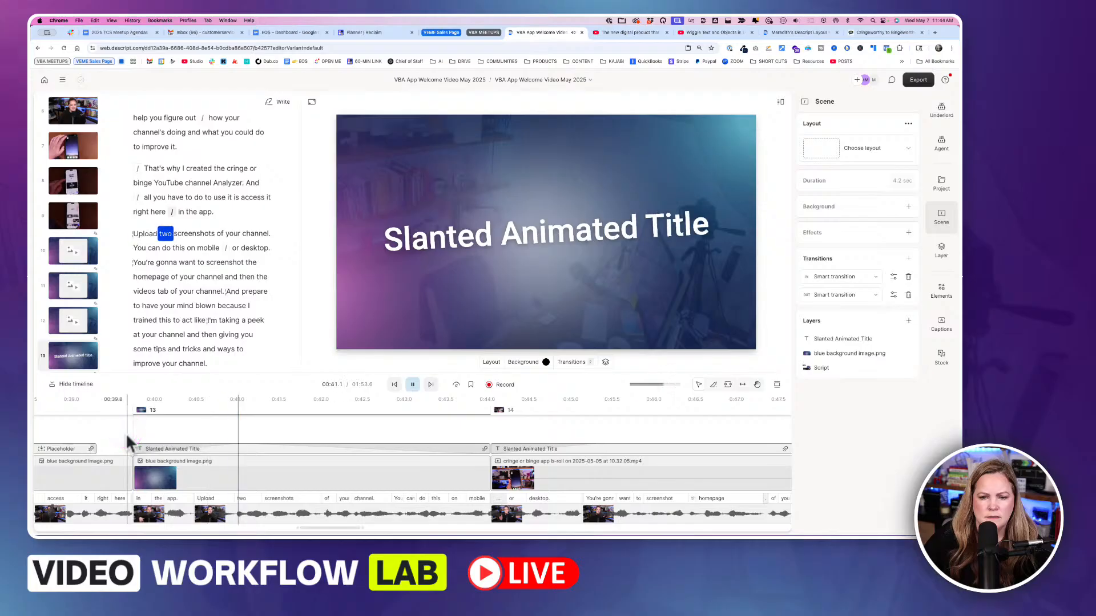
{"action": "key", "text": "space"}
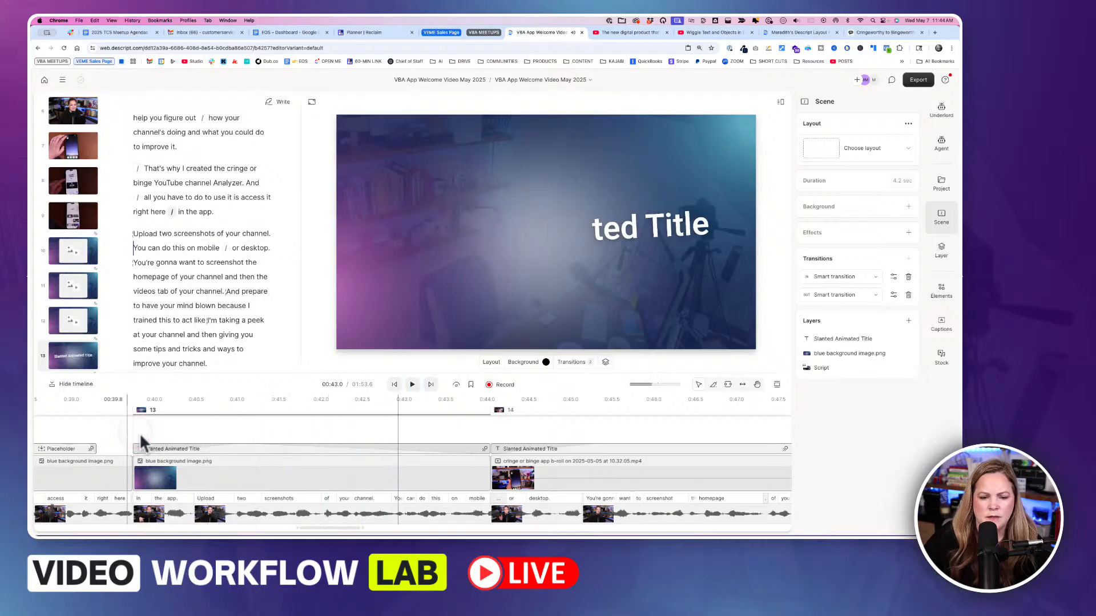
Check the animation length on scene 13's title, and play from about 0:39.7 through into scene 14's title copy
{"action": "left_click", "coordinate": [244, 451]}
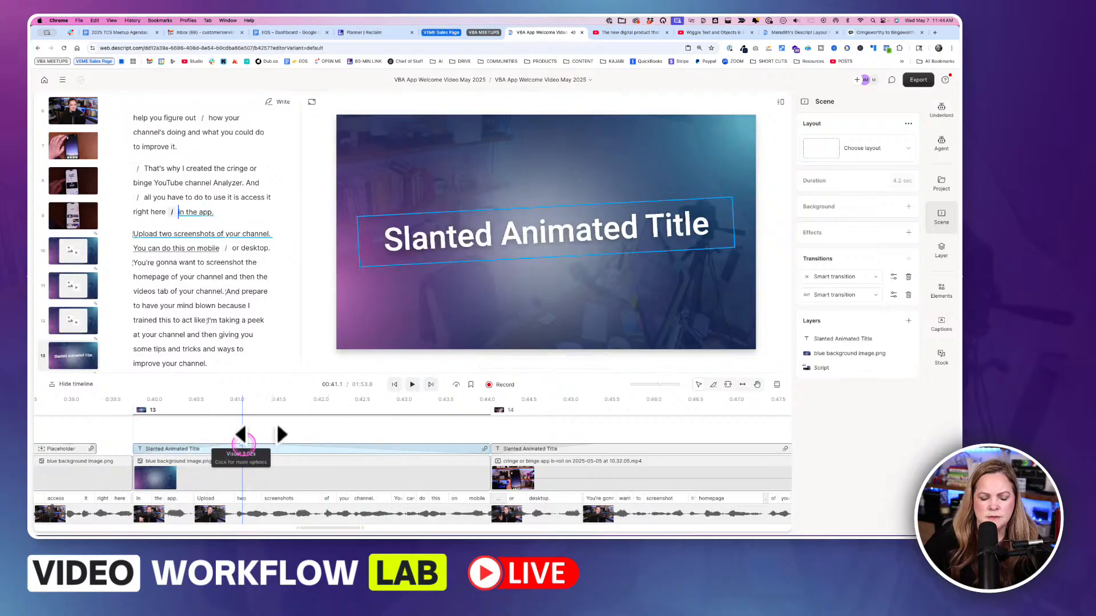
{"action": "left_click", "coordinate": [125, 429]}
{"action": "key", "text": "space"}
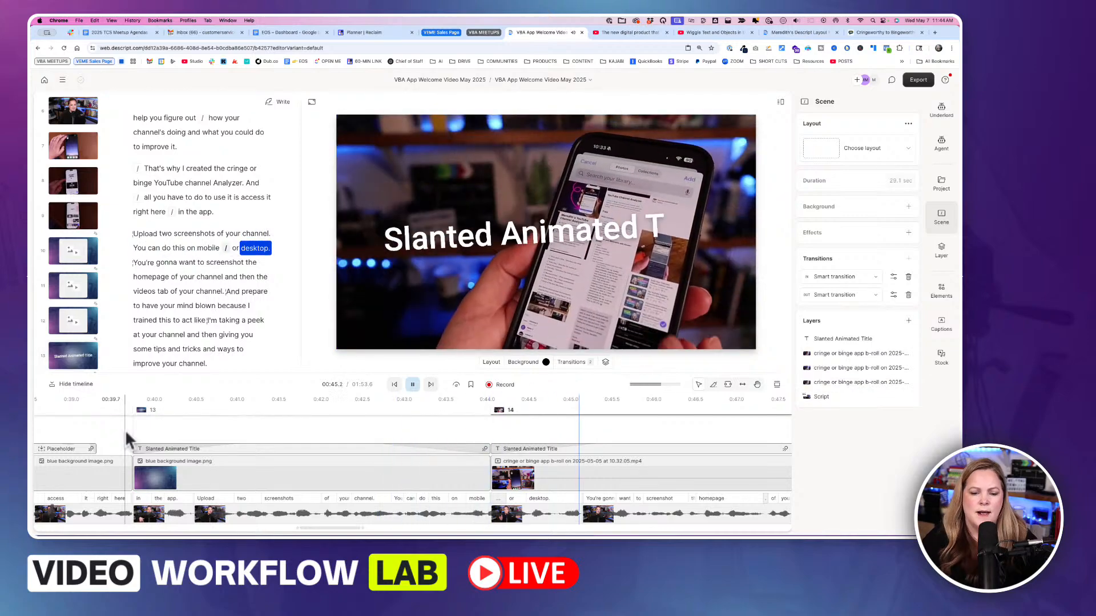
Delete the copied "Slanted Animated Title" layer from scene 14
{"action": "left_click", "coordinate": [478, 464]}
{"action": "left_click", "coordinate": [532, 449]}
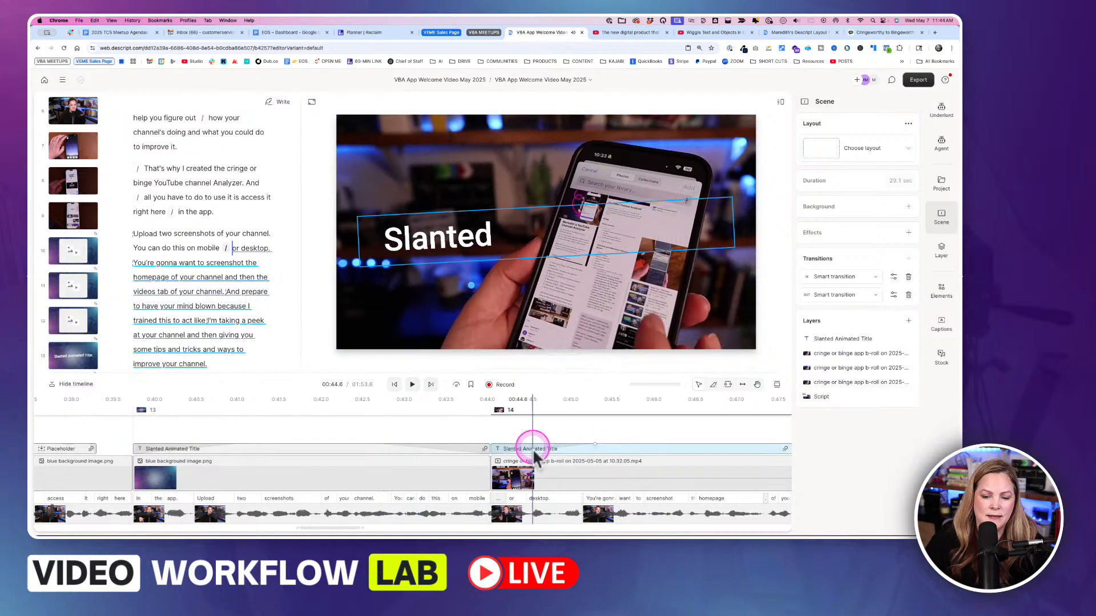
{"action": "key", "text": "Delete"}
Return to scene 13 at about 0:42.5 and check which layouts the current layout pack offers
{"action": "left_click", "coordinate": [413, 449]}
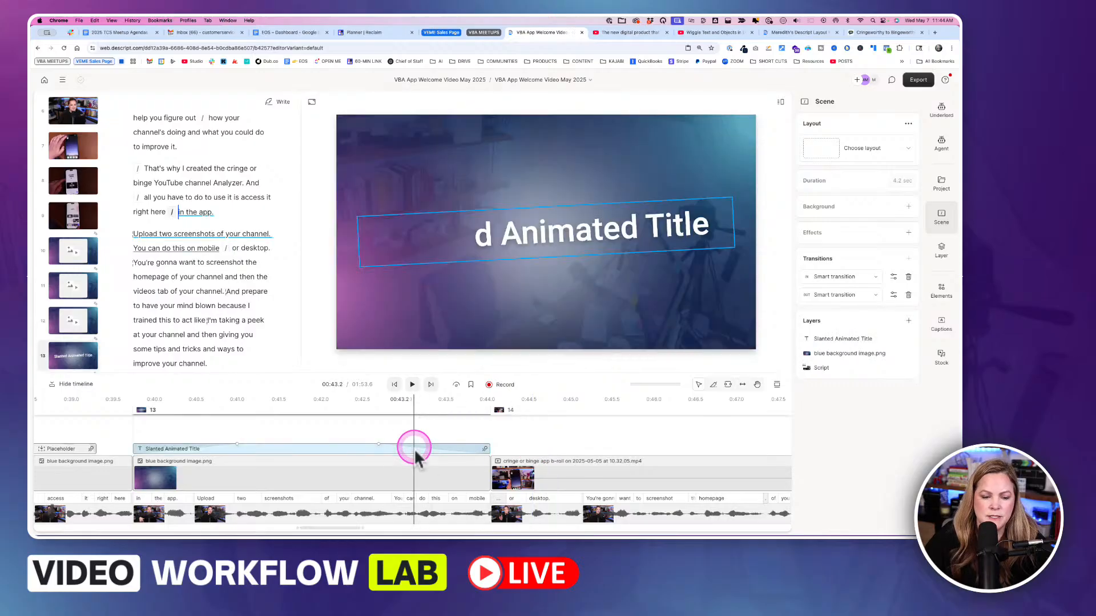
{"action": "left_click", "coordinate": [352, 437]}
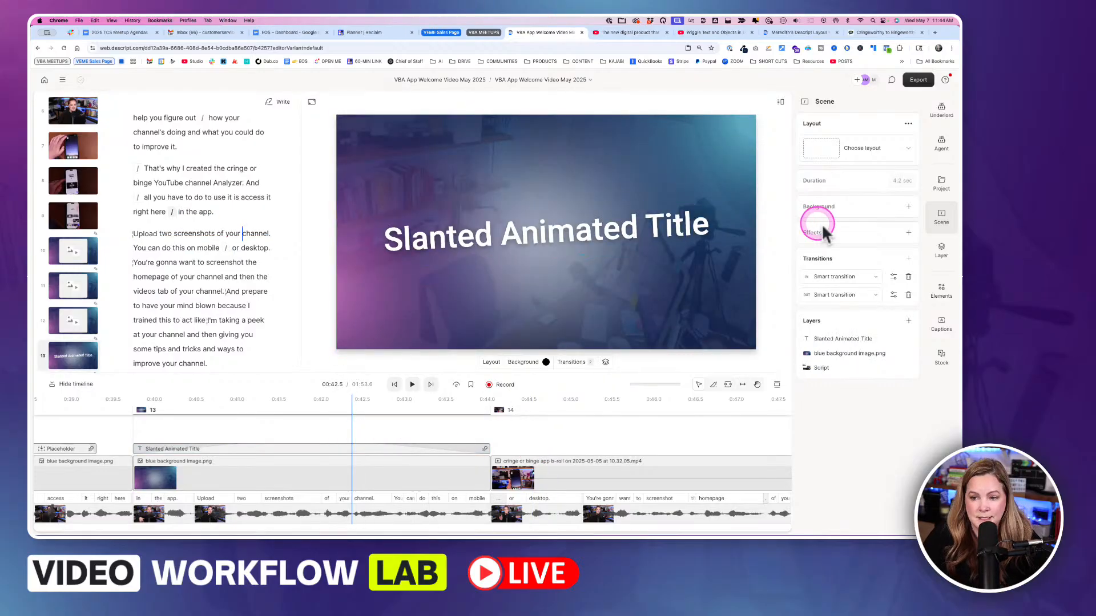
{"action": "left_click", "coordinate": [879, 155]}
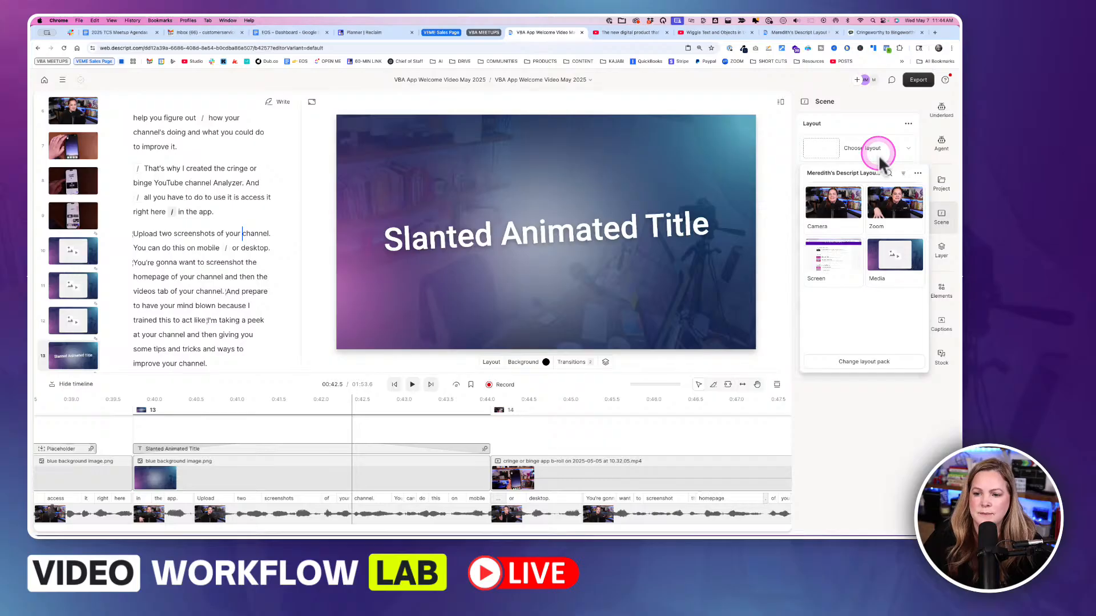
{"action": "left_click", "coordinate": [878, 154]}
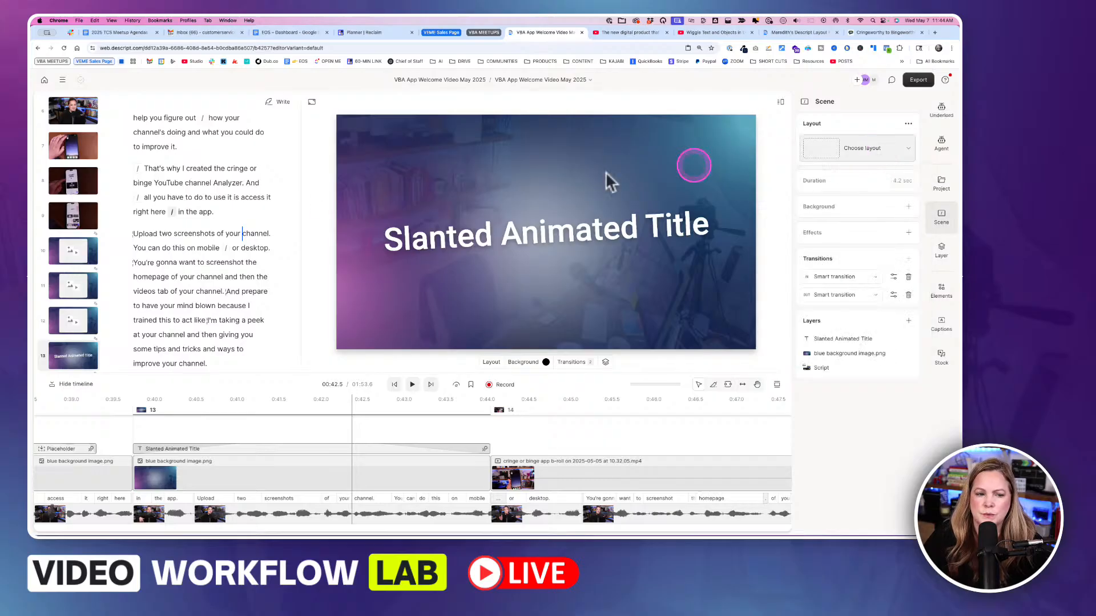
Save scene 13 as a new layout named "Slanted Animated Title" with scene type Text, excluding the script
{"action": "left_click", "coordinate": [77, 358]}
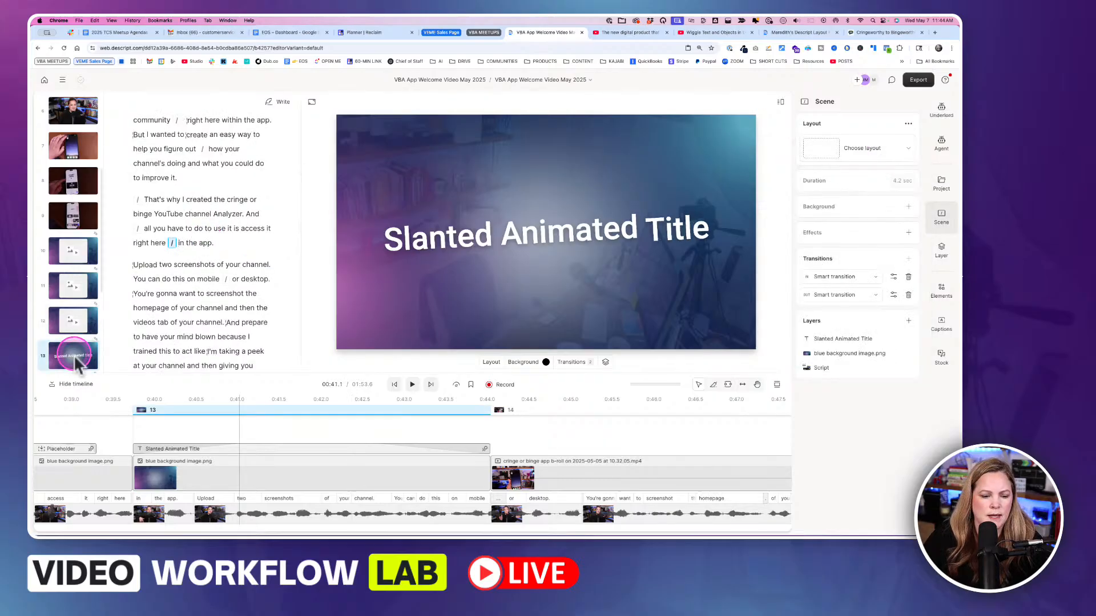
{"action": "right_click", "coordinate": [78, 359]}
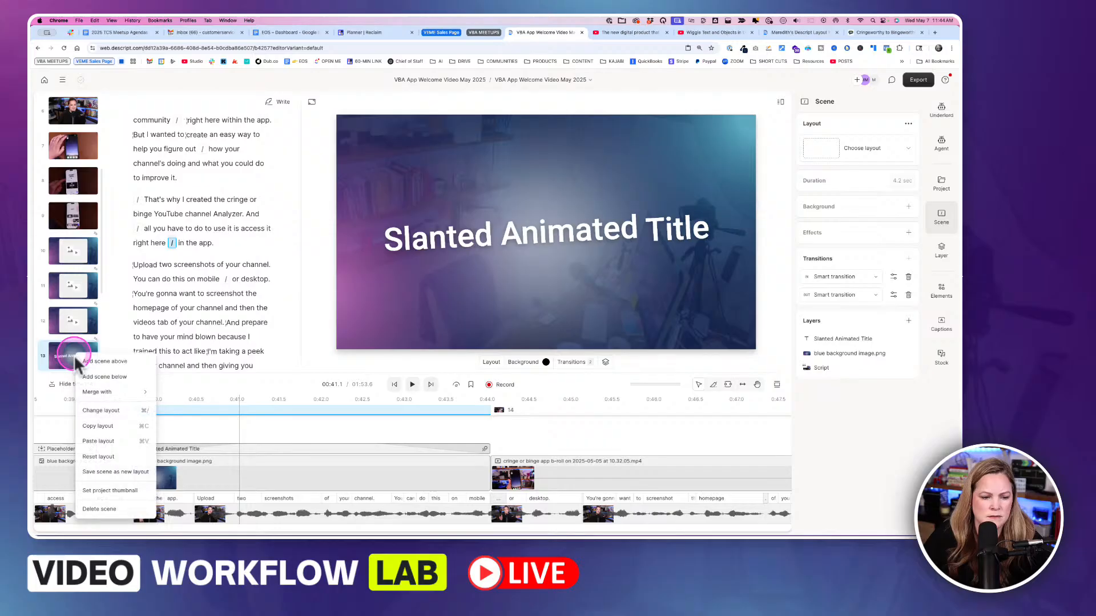
{"action": "left_click", "coordinate": [89, 472]}
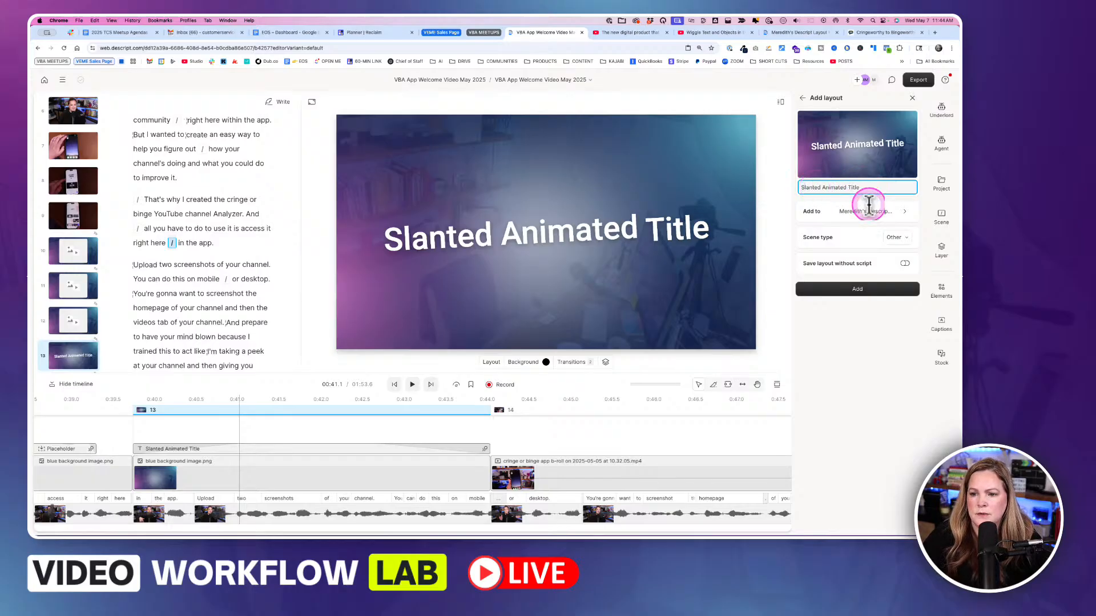
{"action": "left_click", "coordinate": [898, 237]}
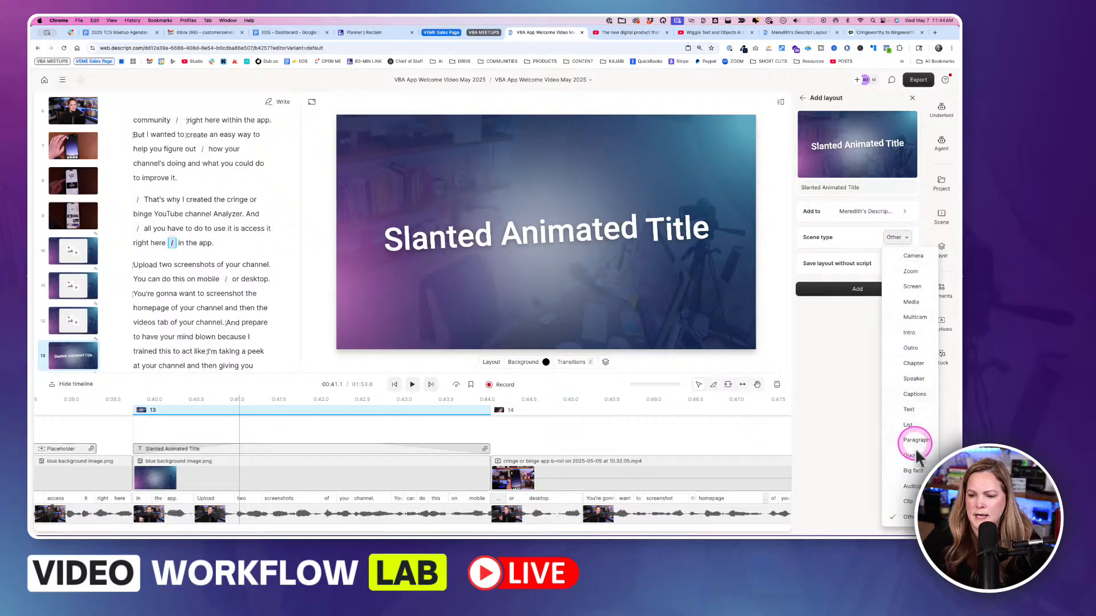
{"action": "left_click", "coordinate": [909, 410]}
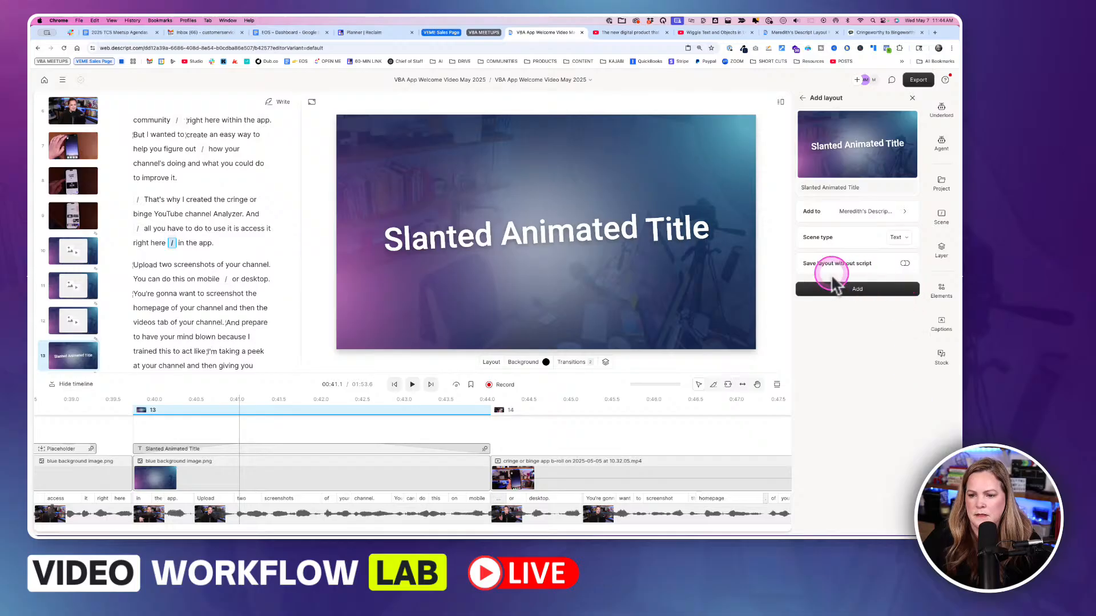
{"action": "left_click", "coordinate": [904, 263]}
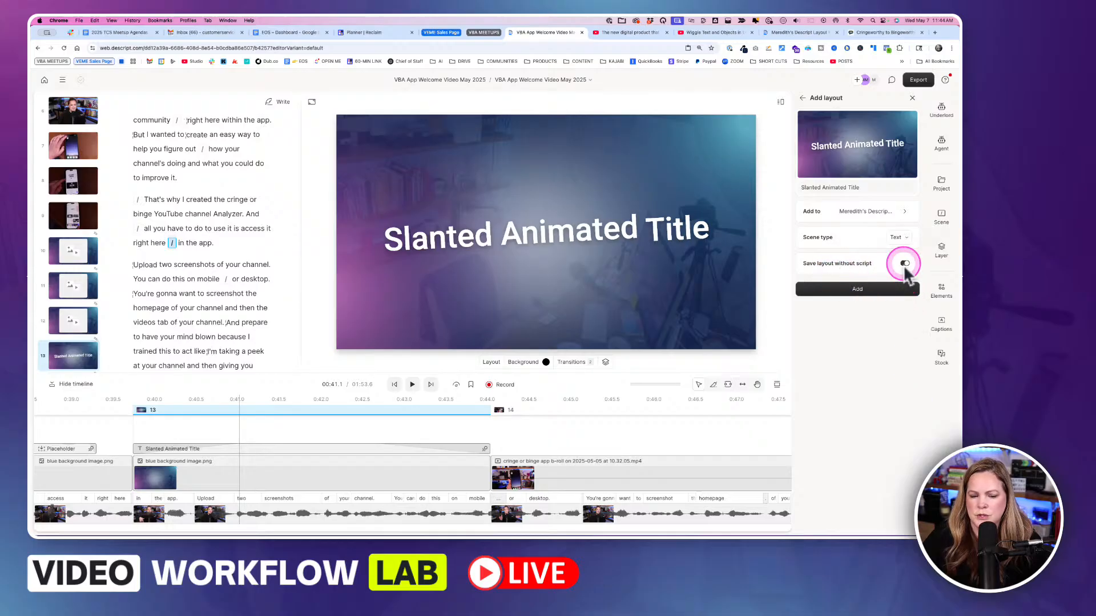
{"action": "left_click", "coordinate": [858, 288]}
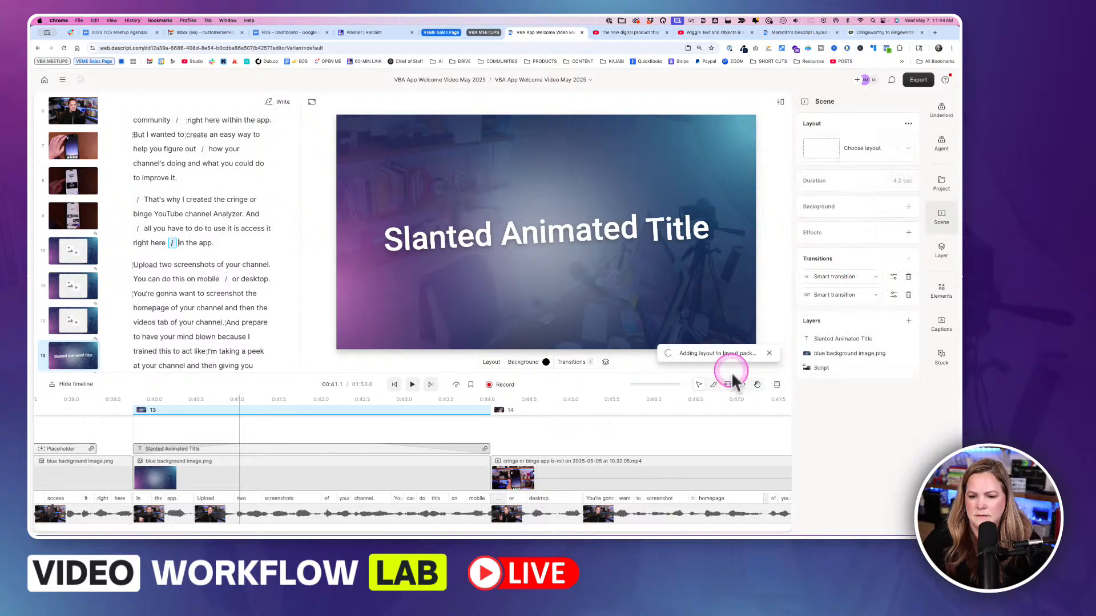
Go to scene 18 at about 1:51.4 near the video's end and open its layout choices
{"action": "scroll", "coordinate": [615, 447], "scroll_direction": "down", "scroll_amount": 5}
{"action": "left_click", "coordinate": [615, 448]}
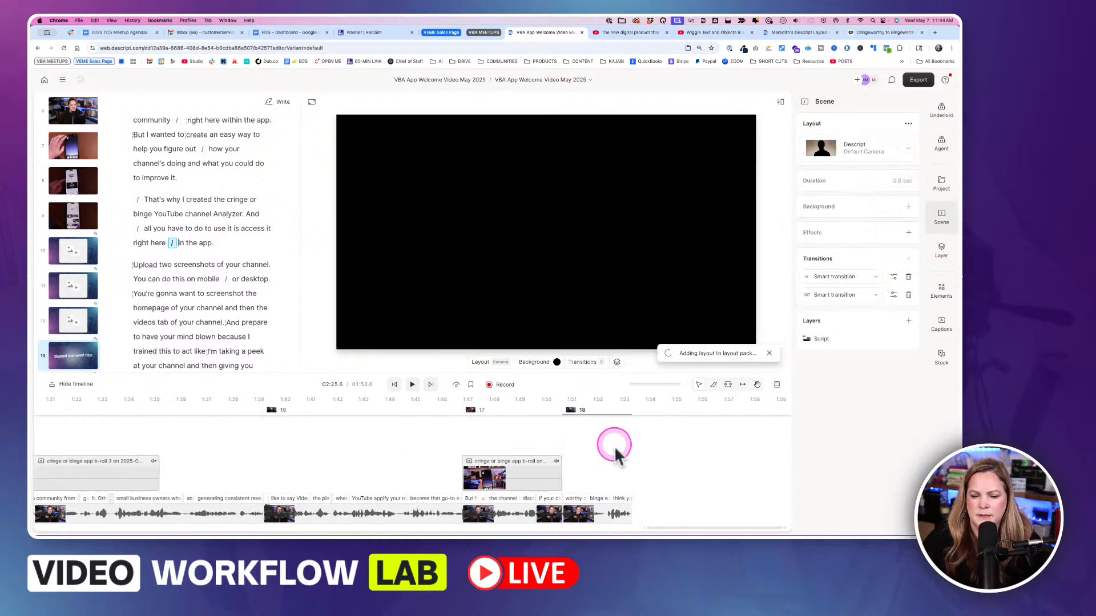
{"action": "left_click", "coordinate": [304, 467]}
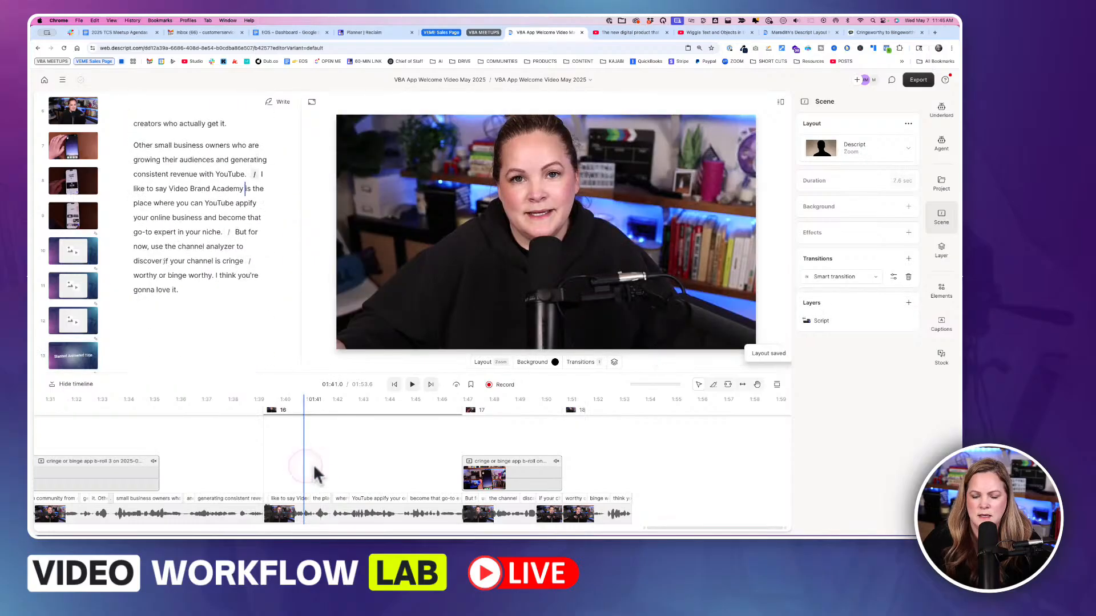
{"action": "left_click", "coordinate": [891, 150]}
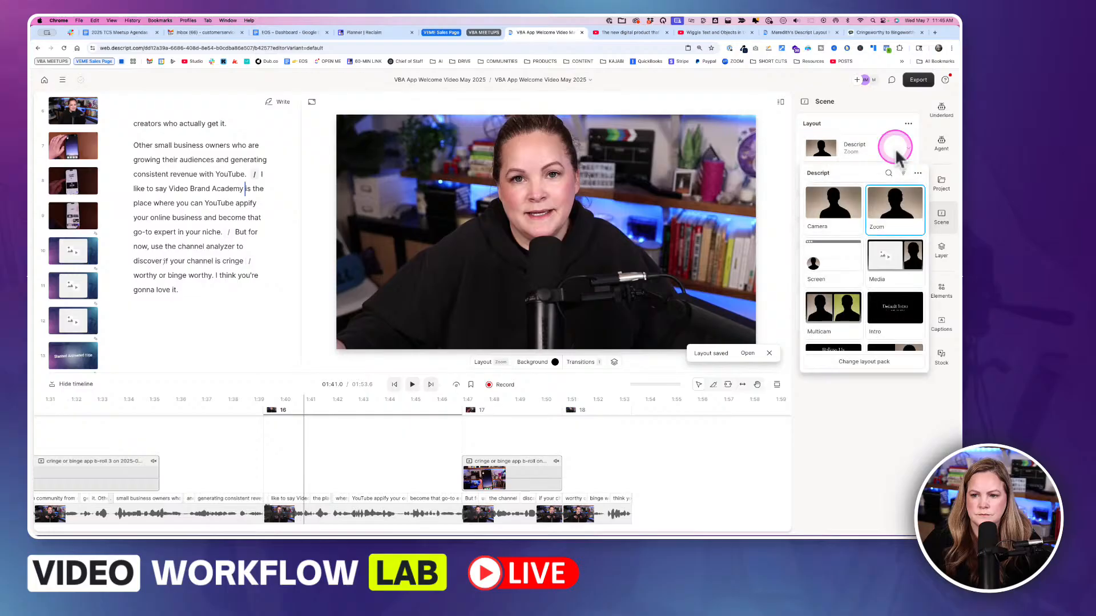
{"action": "left_click", "coordinate": [565, 453]}
{"action": "left_click", "coordinate": [578, 454]}
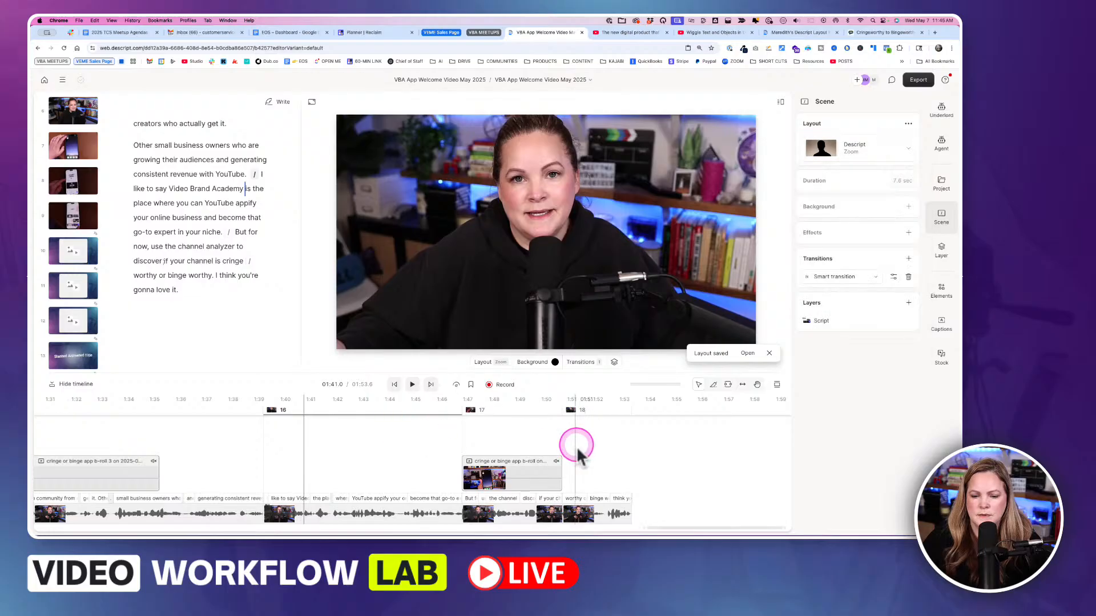
{"action": "left_click", "coordinate": [886, 153]}
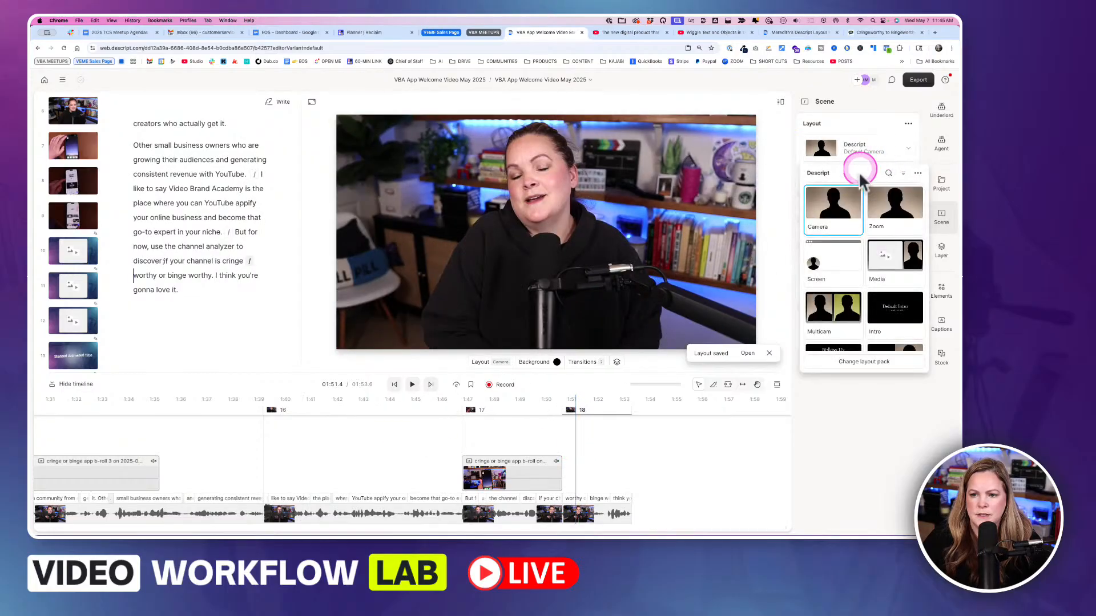
Browse the drive's layout packs and open the layouts of the Descript Layout Pack marked as original
{"action": "left_click", "coordinate": [856, 362]}
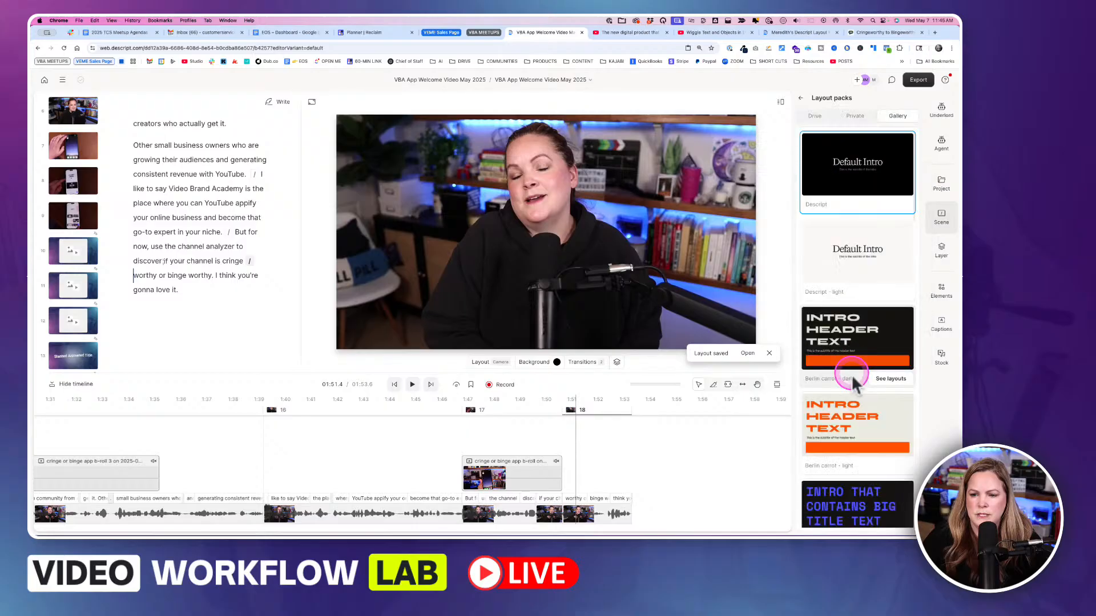
{"action": "scroll", "coordinate": [852, 308], "scroll_direction": "down", "scroll_amount": 5}
{"action": "left_click", "coordinate": [813, 115]}
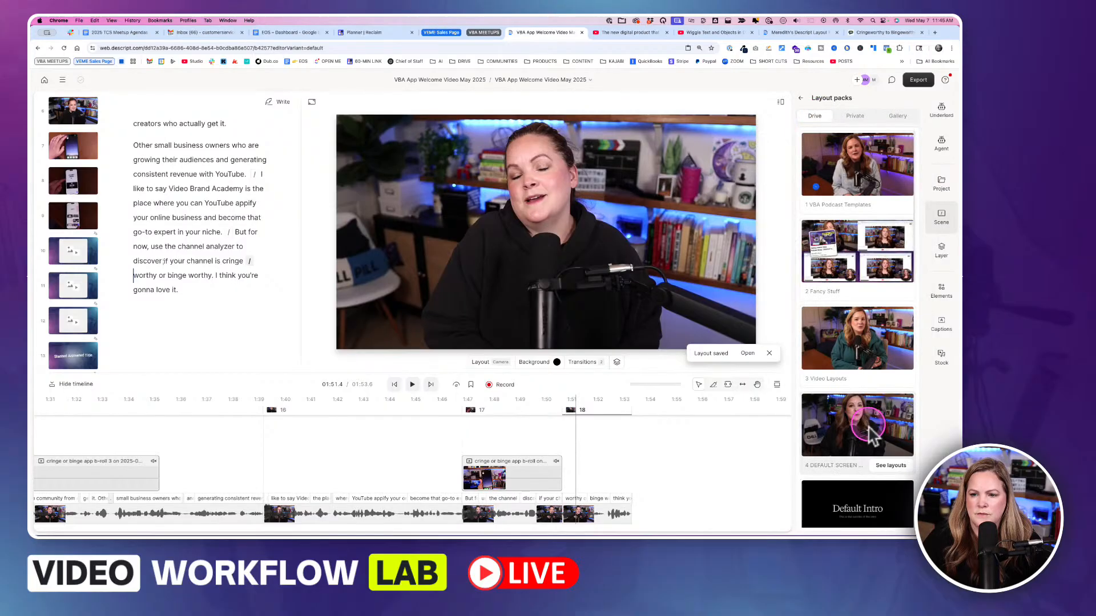
{"action": "scroll", "coordinate": [868, 426], "scroll_direction": "down", "scroll_amount": 10}
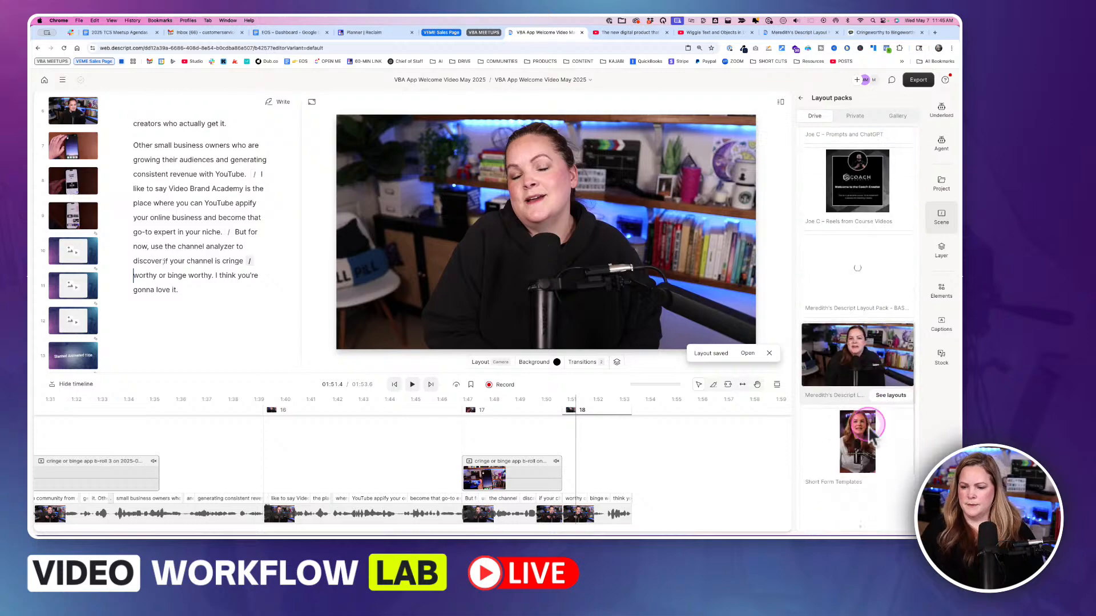
{"action": "scroll", "coordinate": [868, 426], "scroll_direction": "down", "scroll_amount": 2}
{"action": "left_click", "coordinate": [858, 485]}
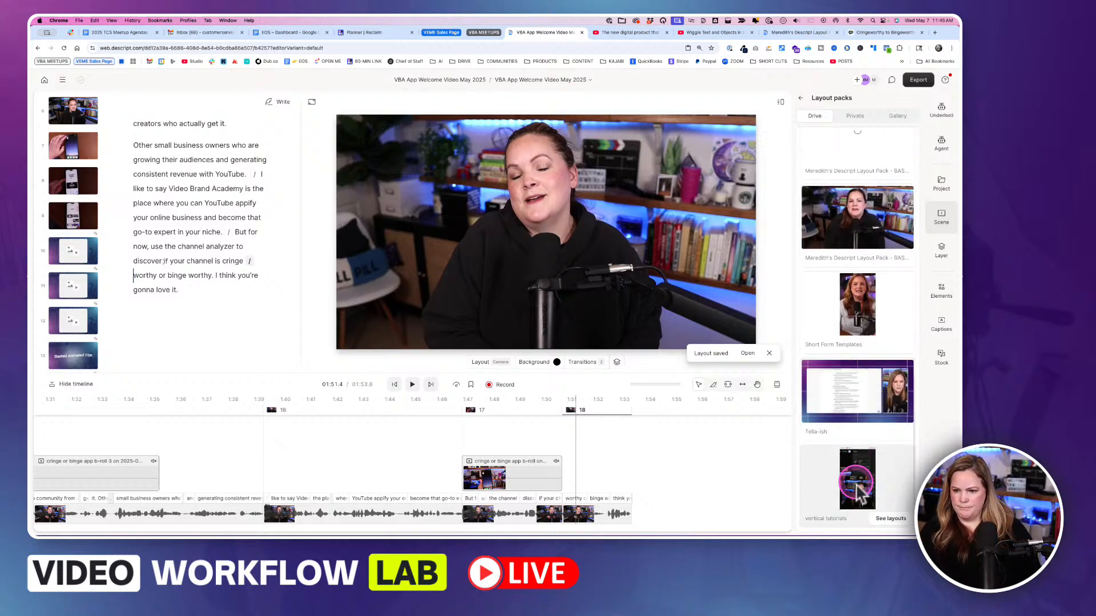
{"action": "scroll", "coordinate": [874, 368], "scroll_direction": "up", "scroll_amount": 4}
{"action": "left_click", "coordinate": [878, 372]}
{"action": "scroll", "coordinate": [879, 381], "scroll_direction": "up", "scroll_amount": 1}
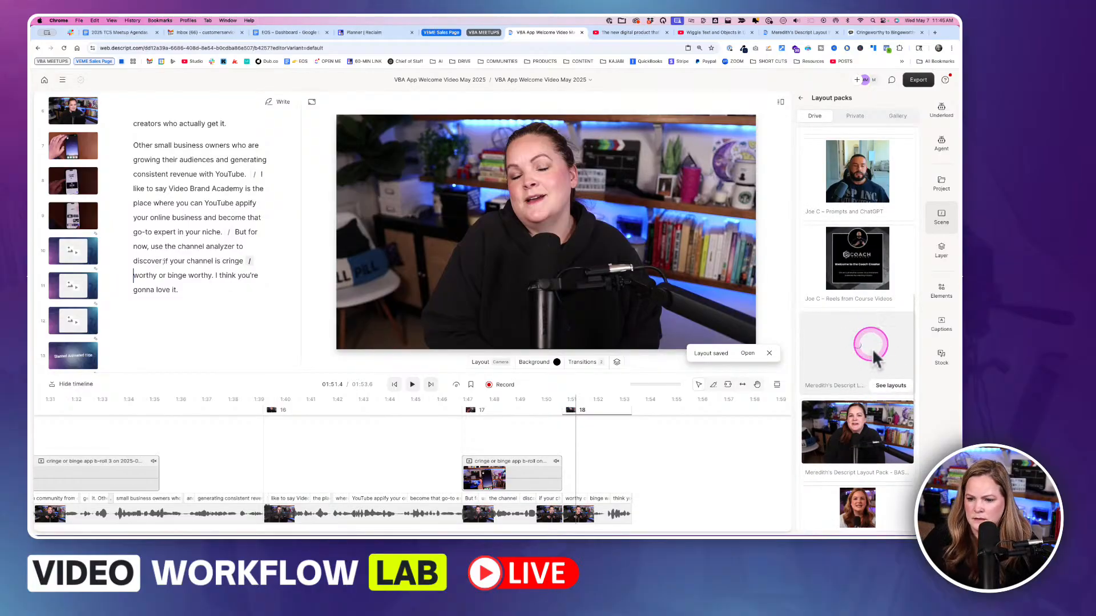
{"action": "left_click", "coordinate": [889, 391]}
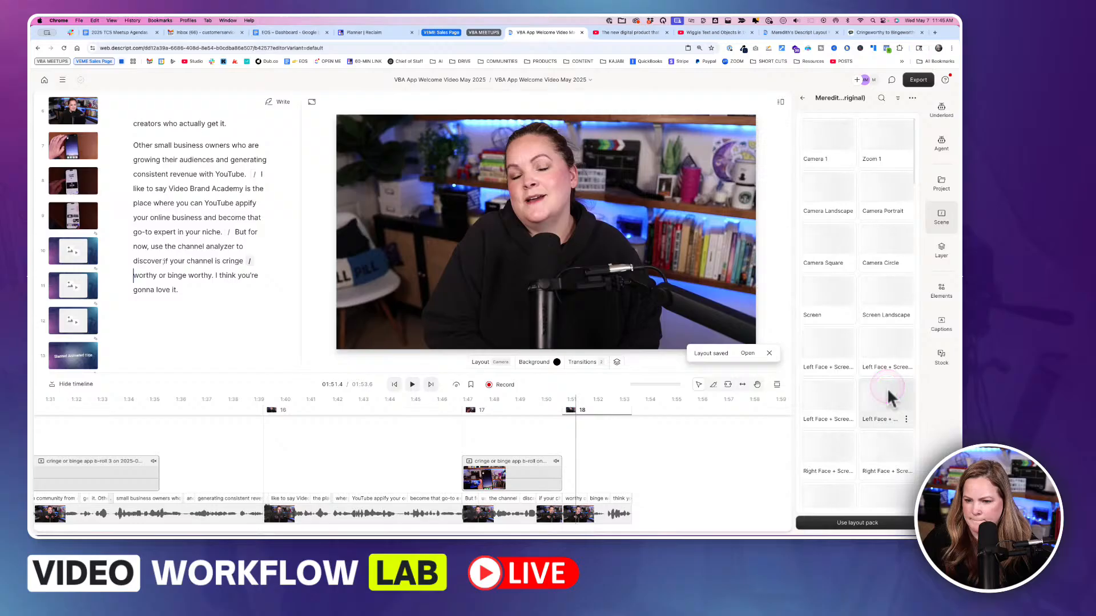
Find the "Slanted Animated Title" layout in the opened pack and apply it to scene 18
{"action": "scroll", "coordinate": [889, 393], "scroll_direction": "down", "scroll_amount": 10}
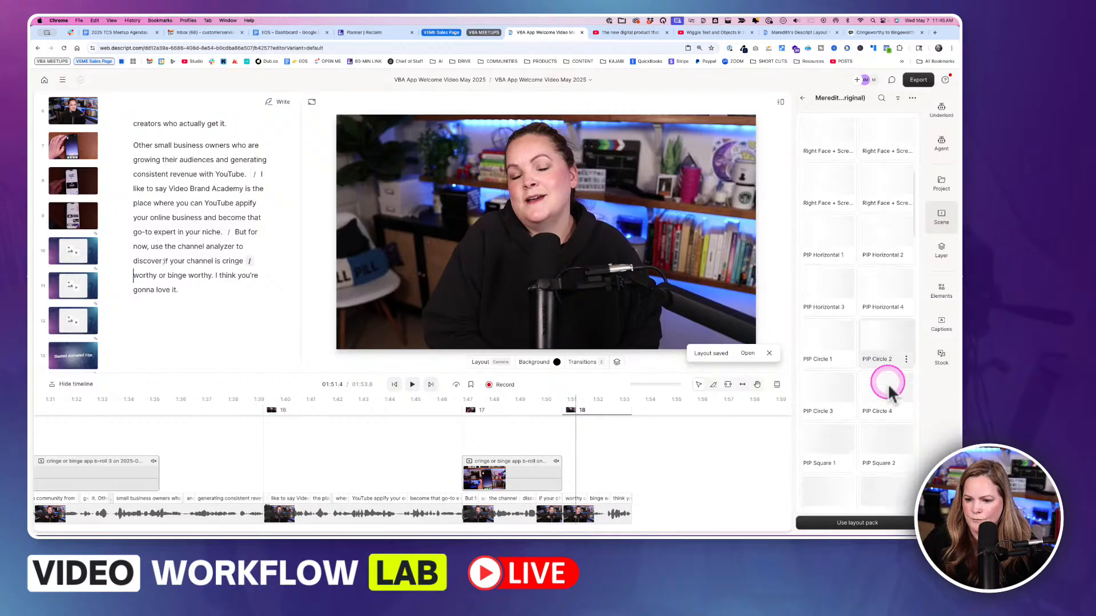
{"action": "scroll", "coordinate": [889, 388], "scroll_direction": "down", "scroll_amount": 5}
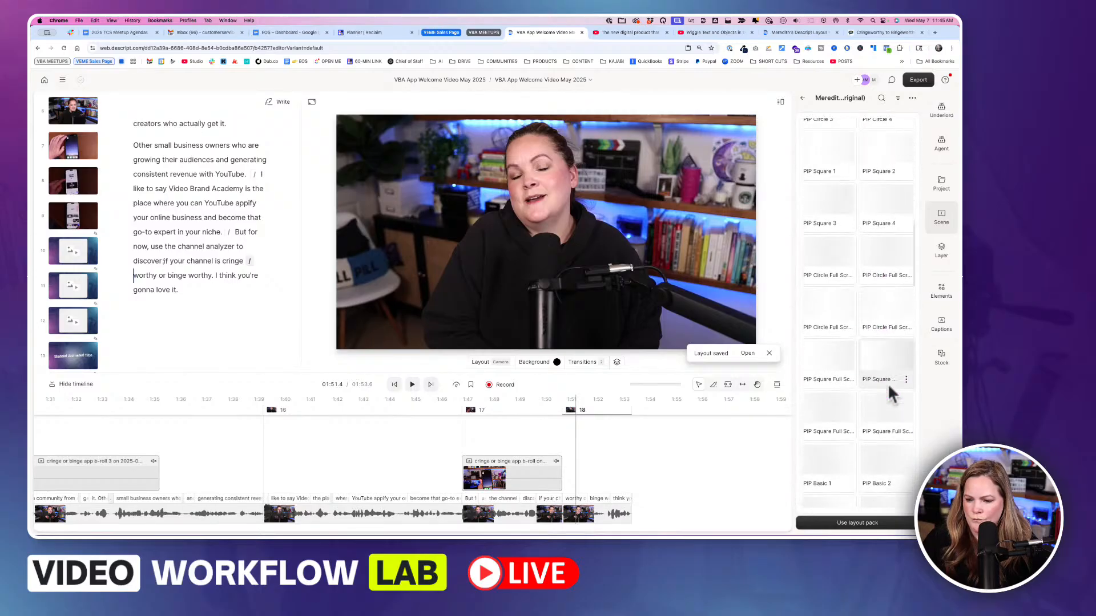
{"action": "scroll", "coordinate": [888, 383], "scroll_direction": "down", "scroll_amount": 5}
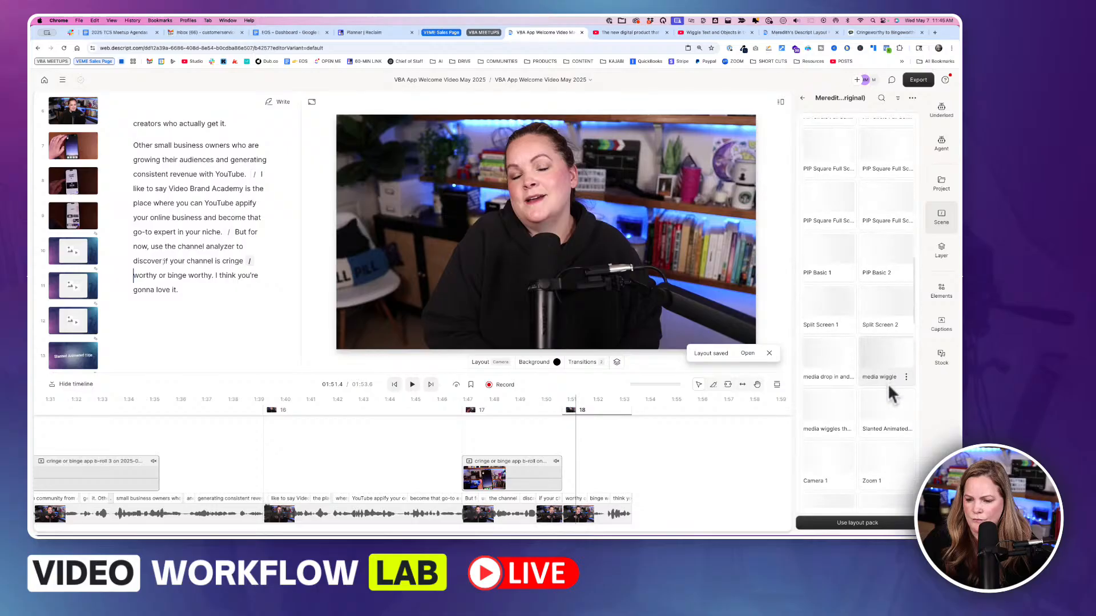
{"action": "left_click", "coordinate": [883, 403]}
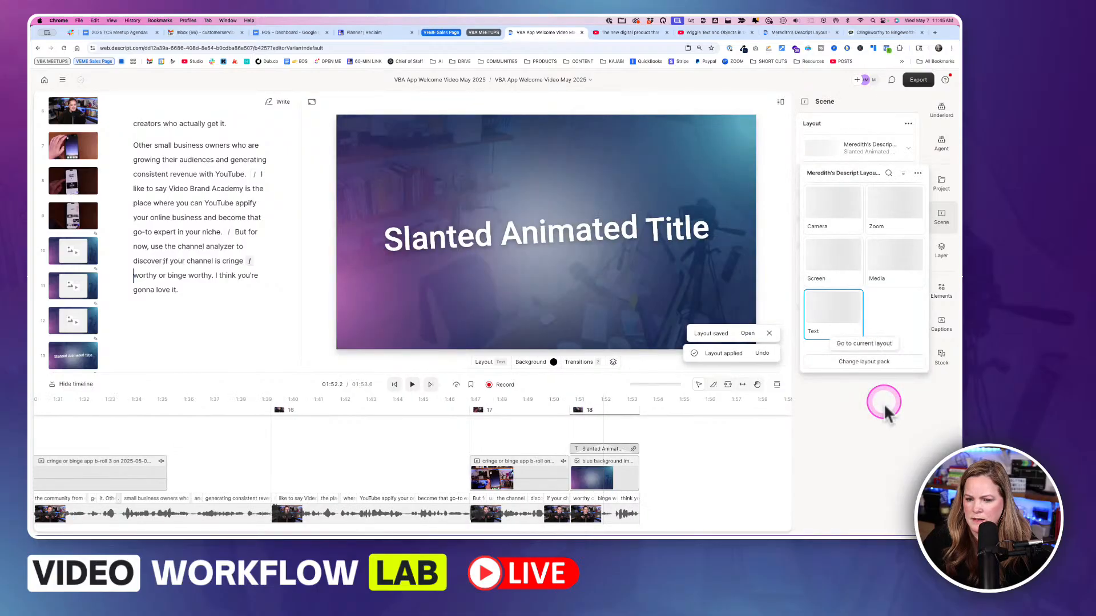
Play from just before scene 18 to preview the applied layout, and select its "Slanted Animated Title" text
{"action": "left_click", "coordinate": [562, 432]}
{"action": "left_click", "coordinate": [563, 431]}
{"action": "key", "text": "space"}
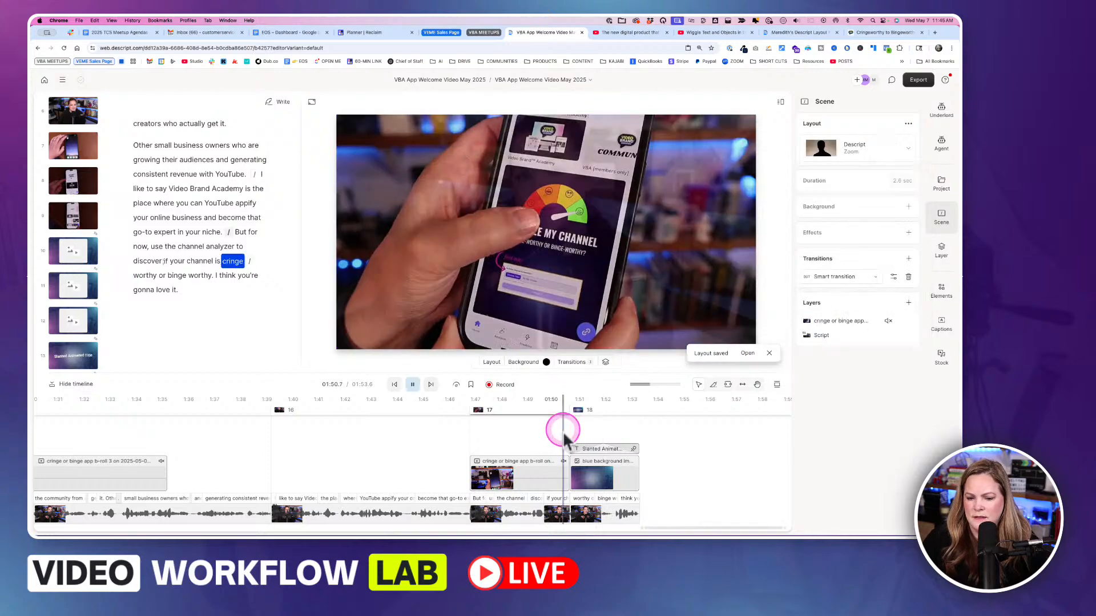
{"action": "left_click", "coordinate": [512, 232]}
{"action": "left_click", "coordinate": [512, 232]}
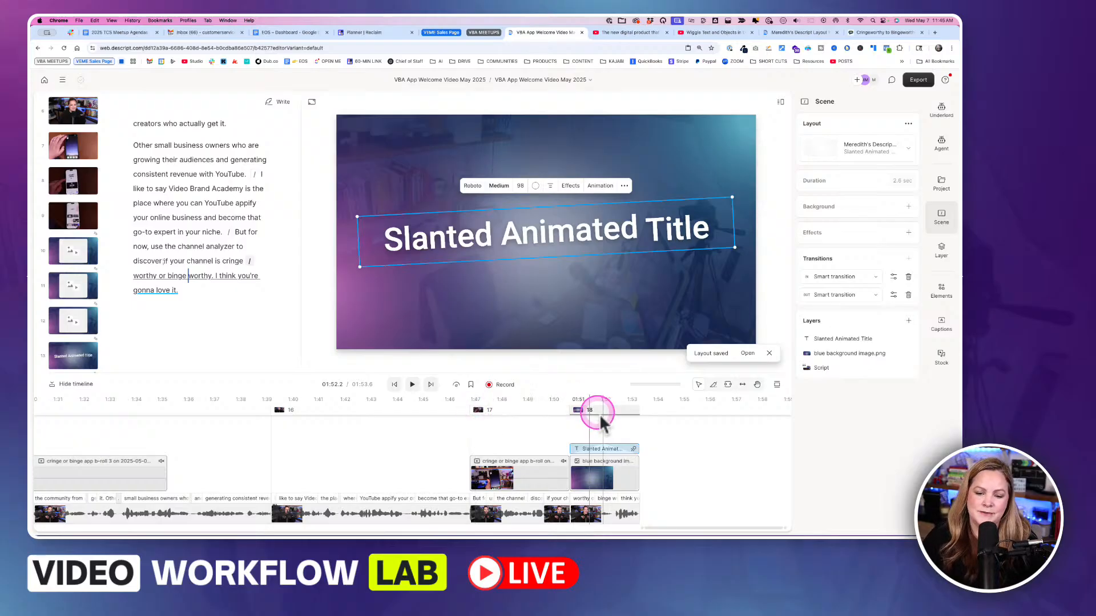
{"action": "left_click", "coordinate": [680, 430]}
{"action": "key", "text": "super+Tab"}
{"action": "left_click", "coordinate": [597, 293]}
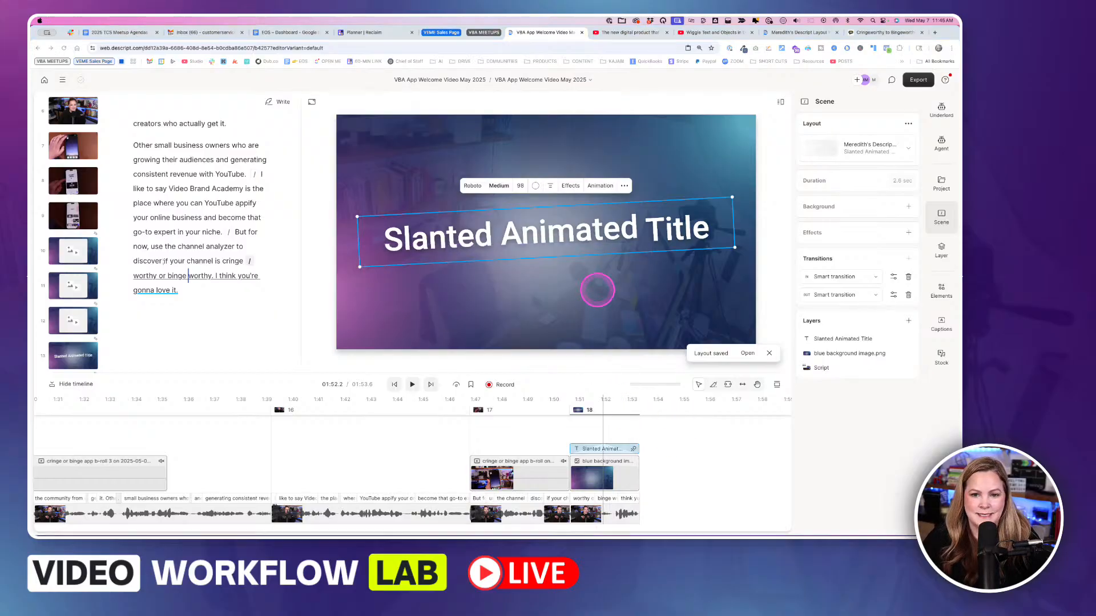